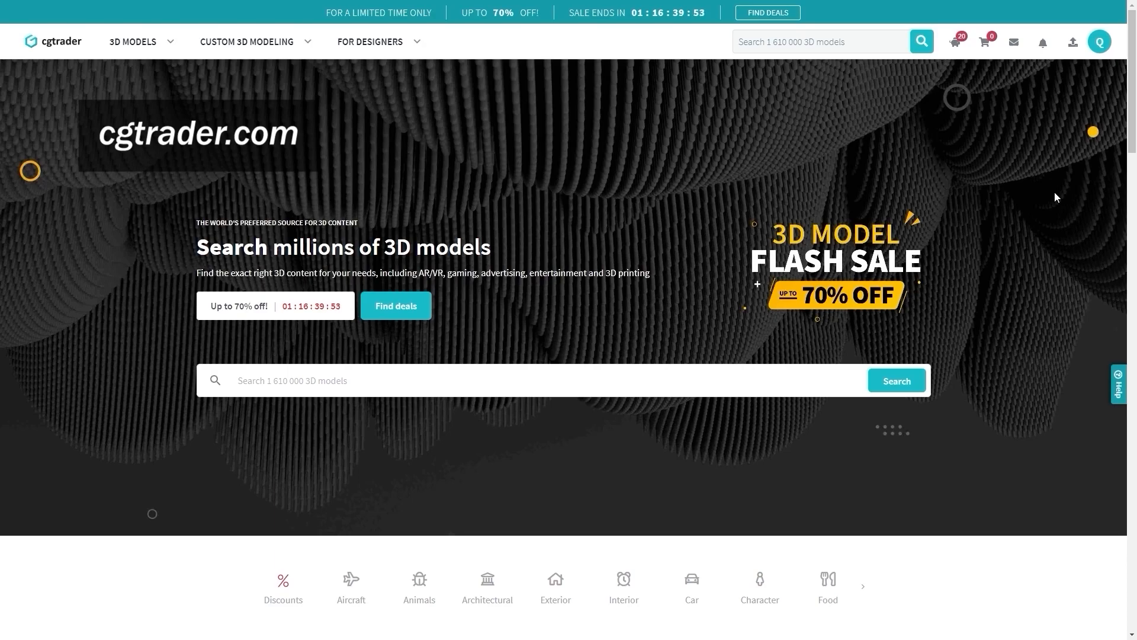
# Search the 3D model library for "books".
pyautogui.click(307, 379)
pyautogui.write('books')
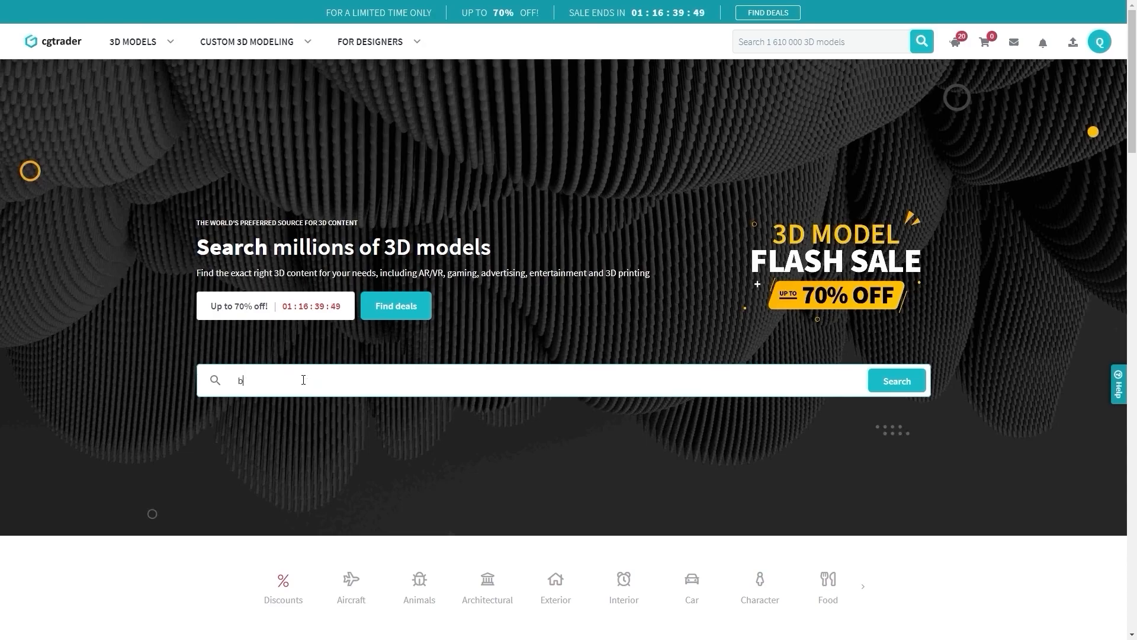
pyautogui.click(897, 381)
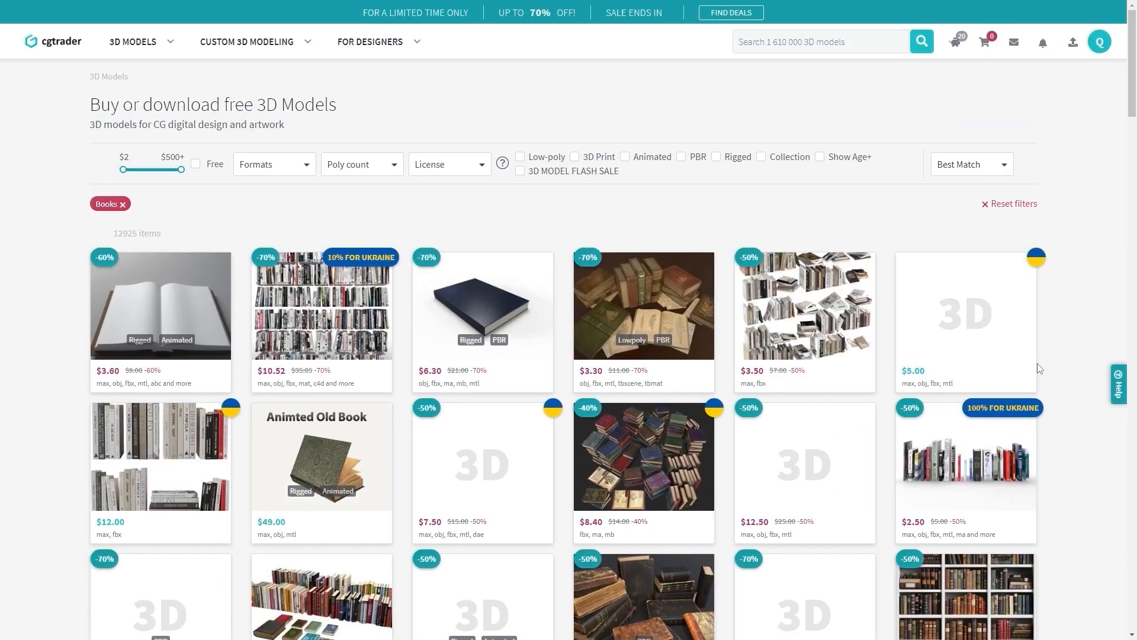
# Look through the book models and limit the results to free ones.
pyautogui.scroll(-5, 1040, 367)
pyautogui.scroll(5, 1060, 356)
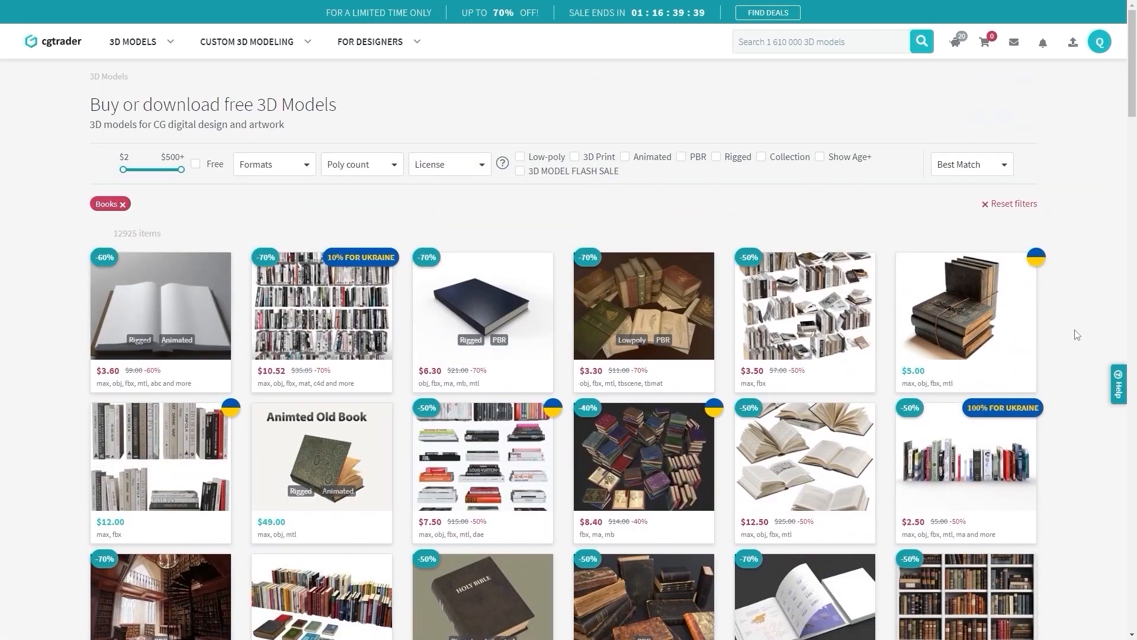
pyautogui.scroll(-18, 1076, 335)
pyautogui.scroll(-4, 1076, 335)
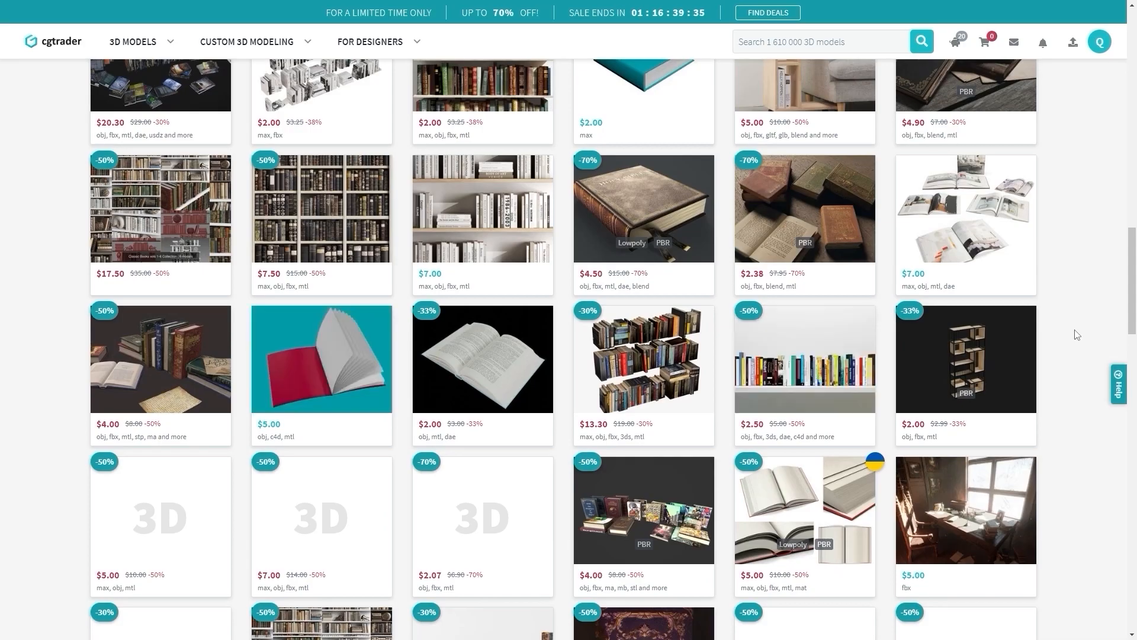
pyautogui.scroll(-5, 1077, 335)
pyautogui.moveTo(517, 335)
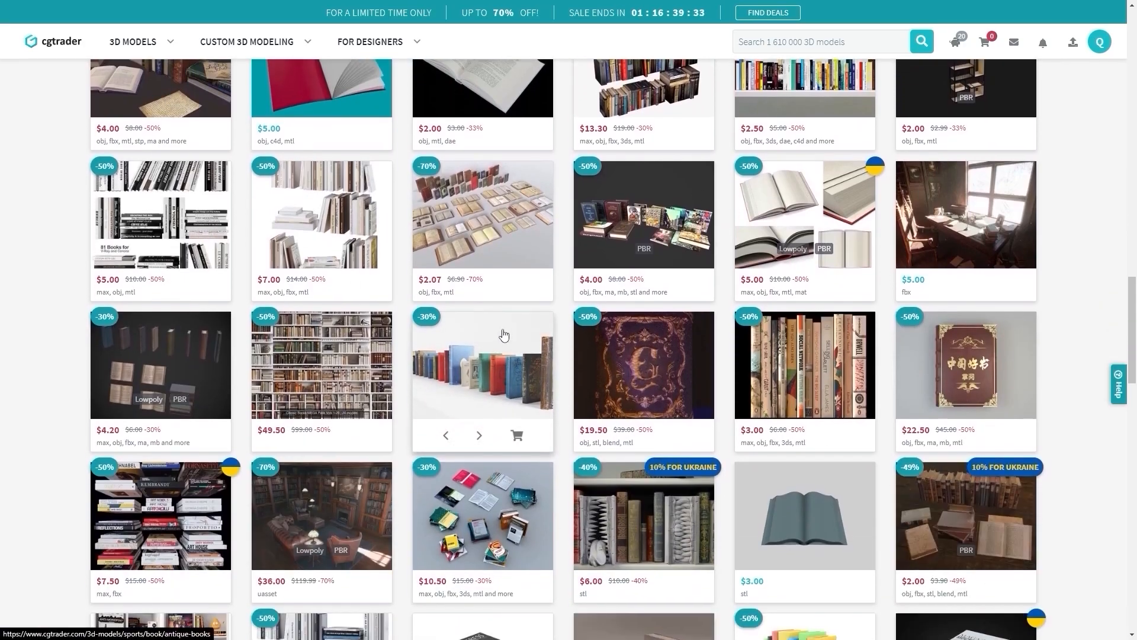
pyautogui.scroll(20, 198, 282)
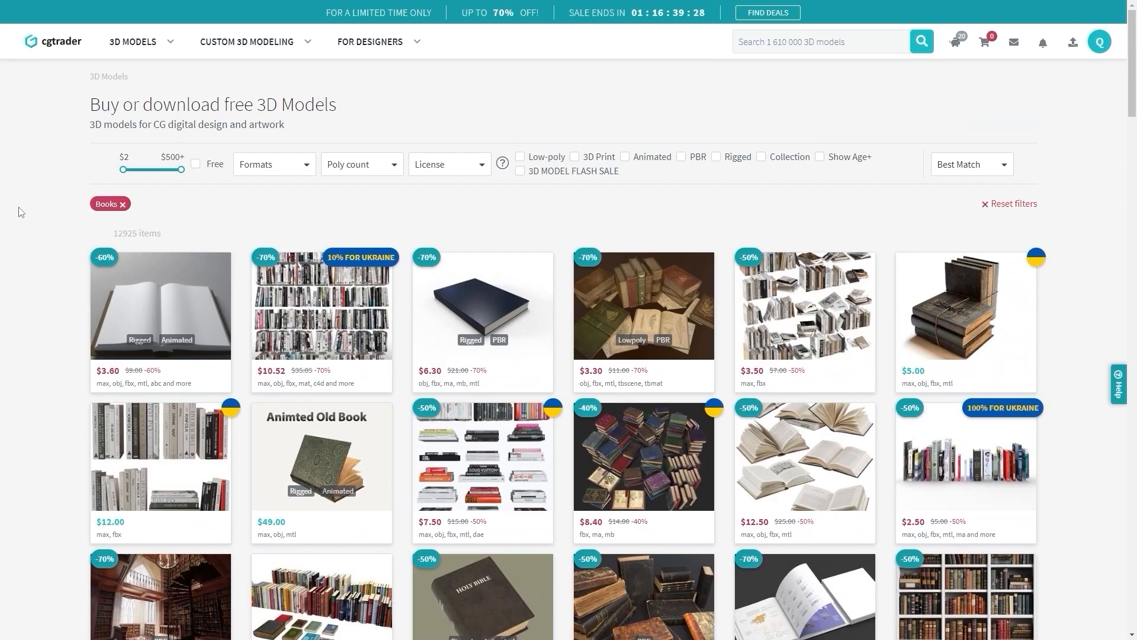
pyautogui.click(196, 164)
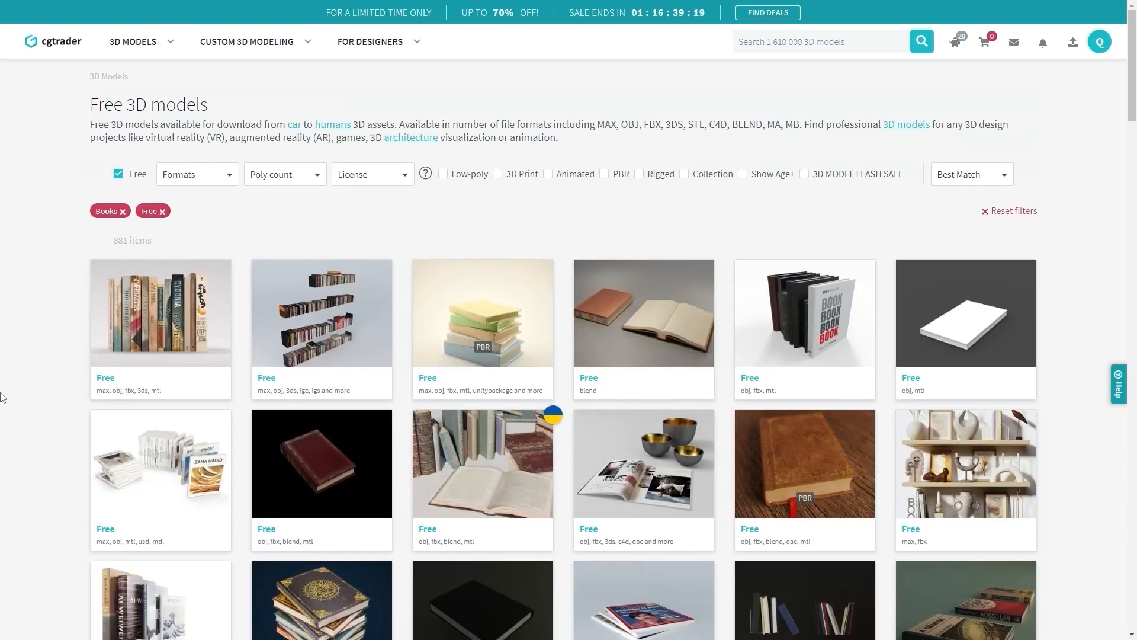
# Browse the free book models, open "12 hardcover beige books" and go to its free download.
pyautogui.scroll(-9, 30, 371)
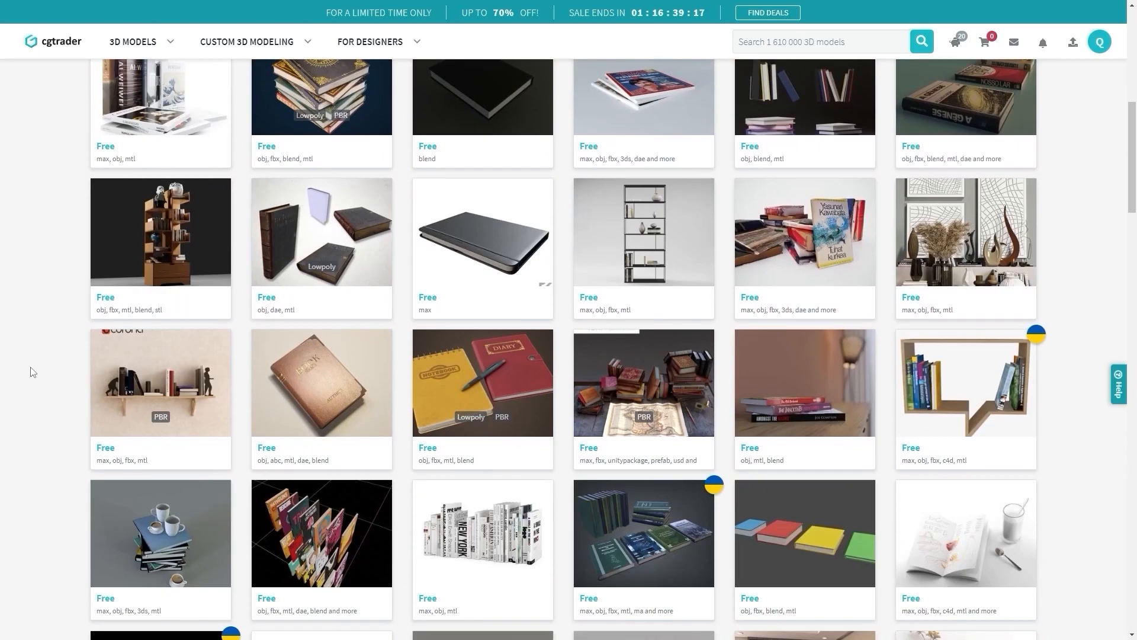
pyautogui.scroll(-5, 33, 372)
pyautogui.scroll(4, 32, 371)
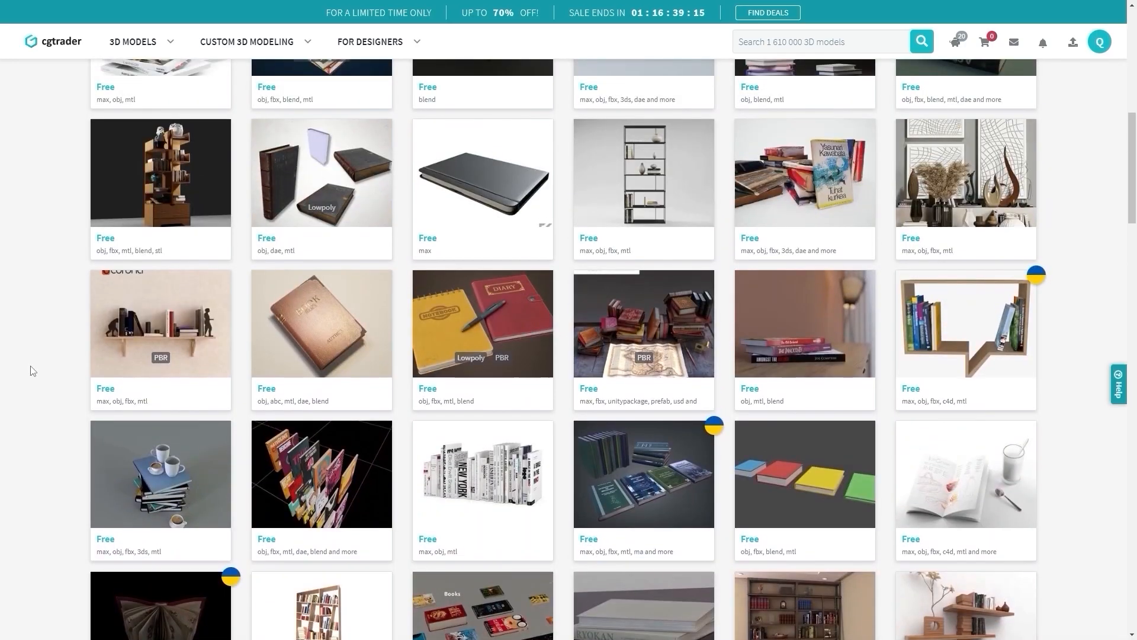
pyautogui.scroll(-6, 33, 371)
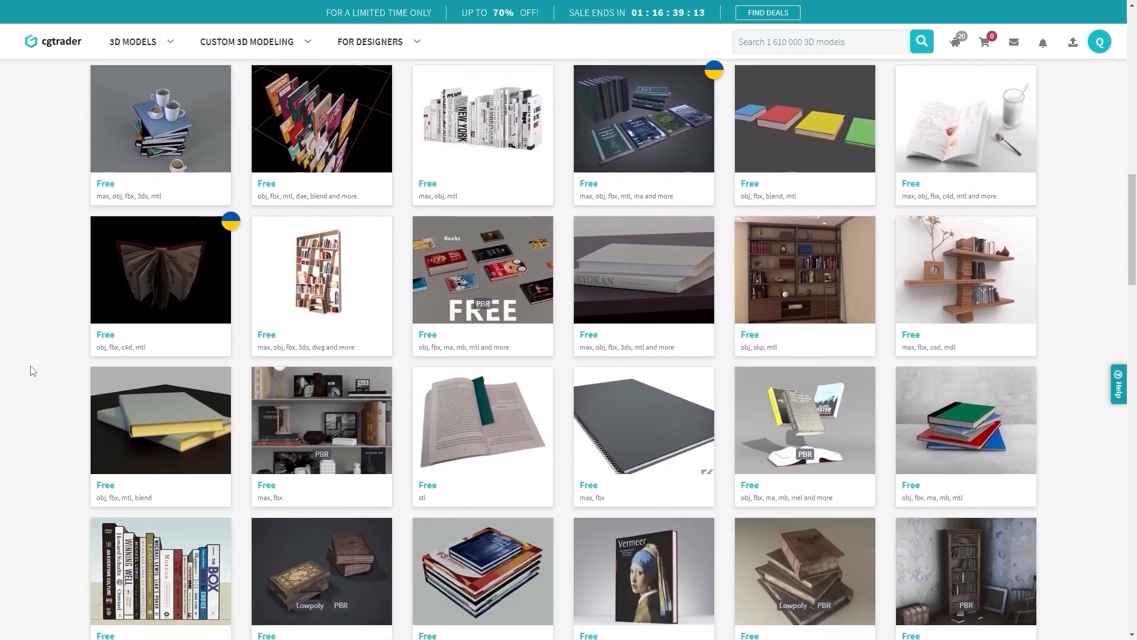
pyautogui.scroll(10, 33, 372)
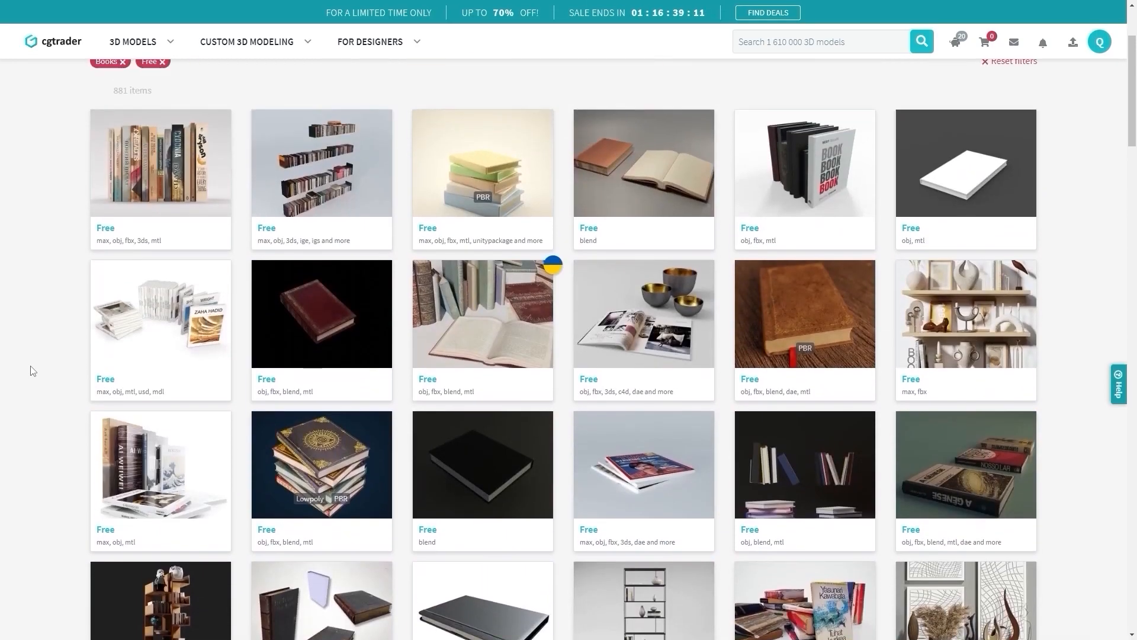
pyautogui.scroll(2, 32, 371)
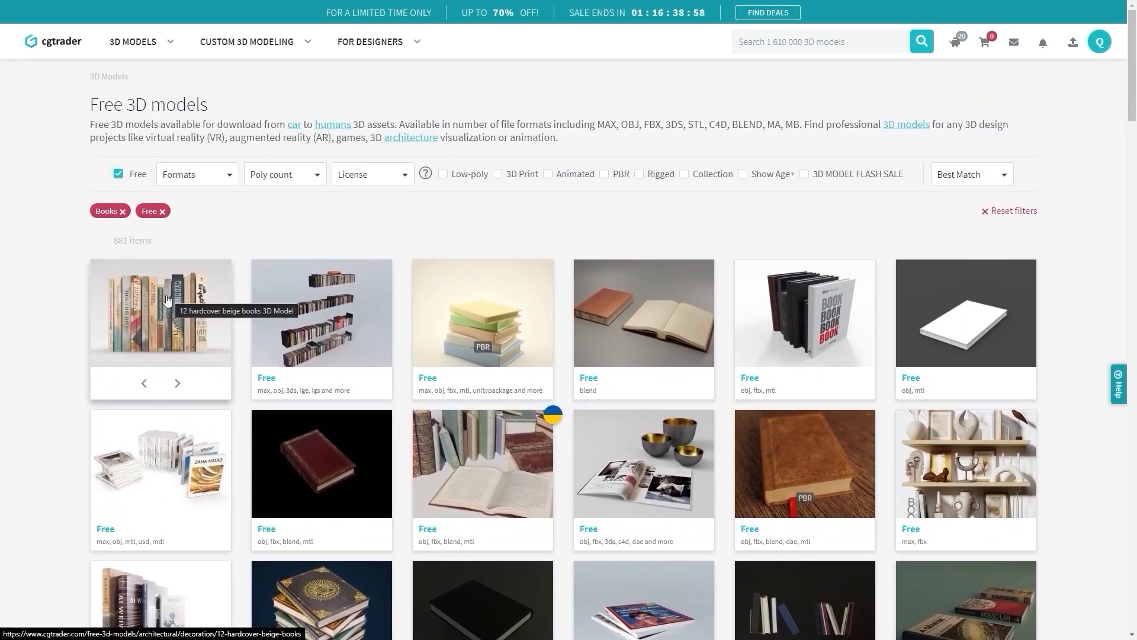
pyautogui.click(157, 300)
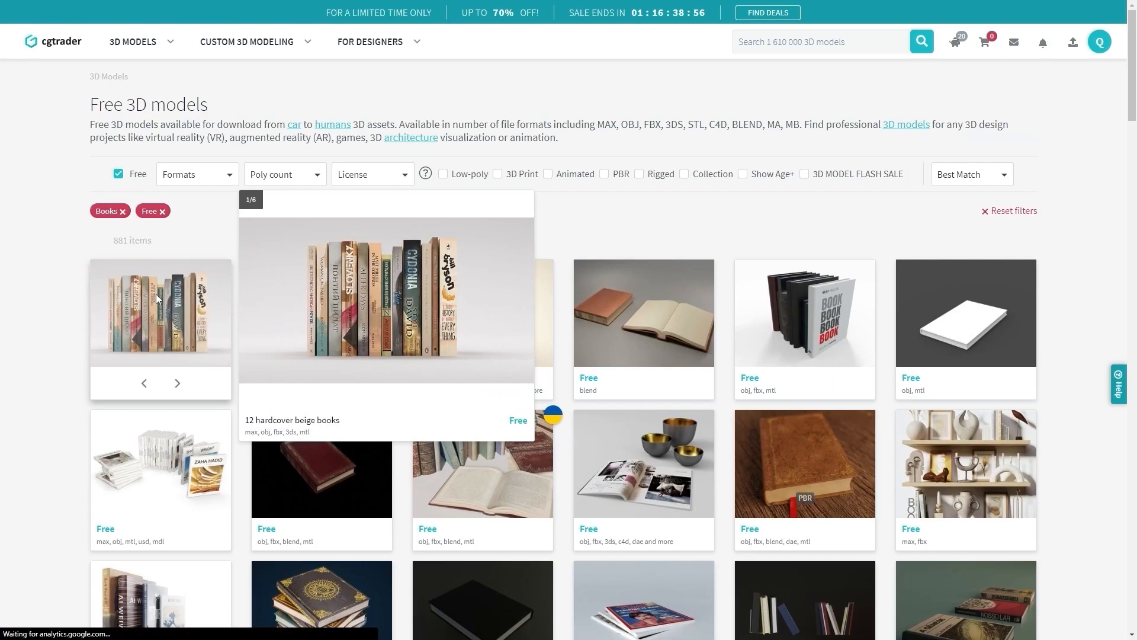
pyautogui.scroll(-3, 158, 299)
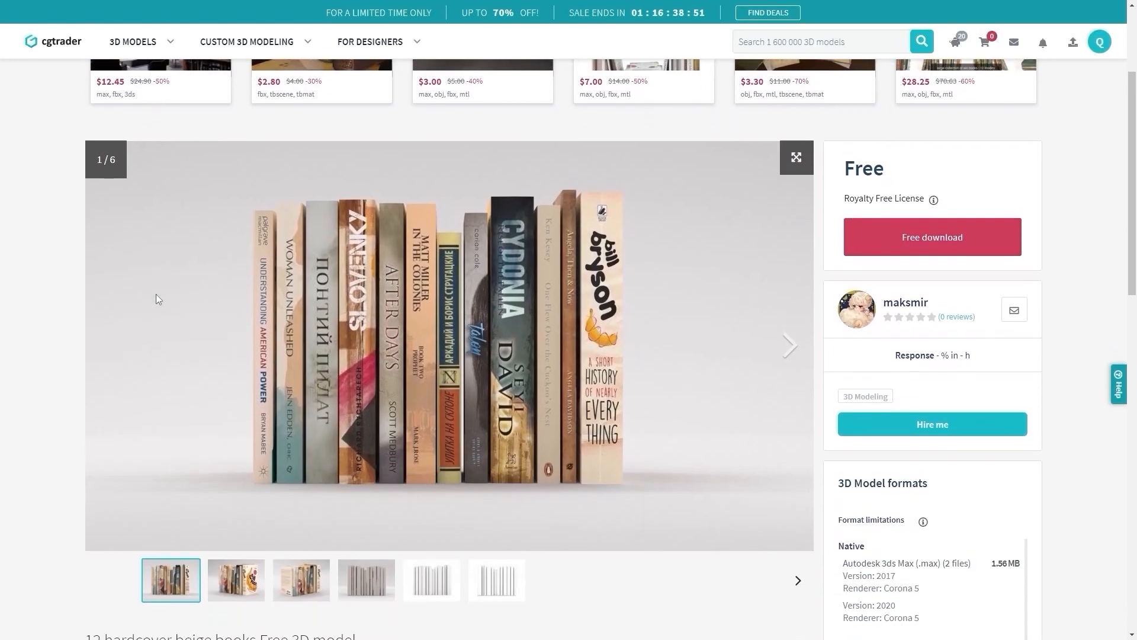
pyautogui.click(952, 236)
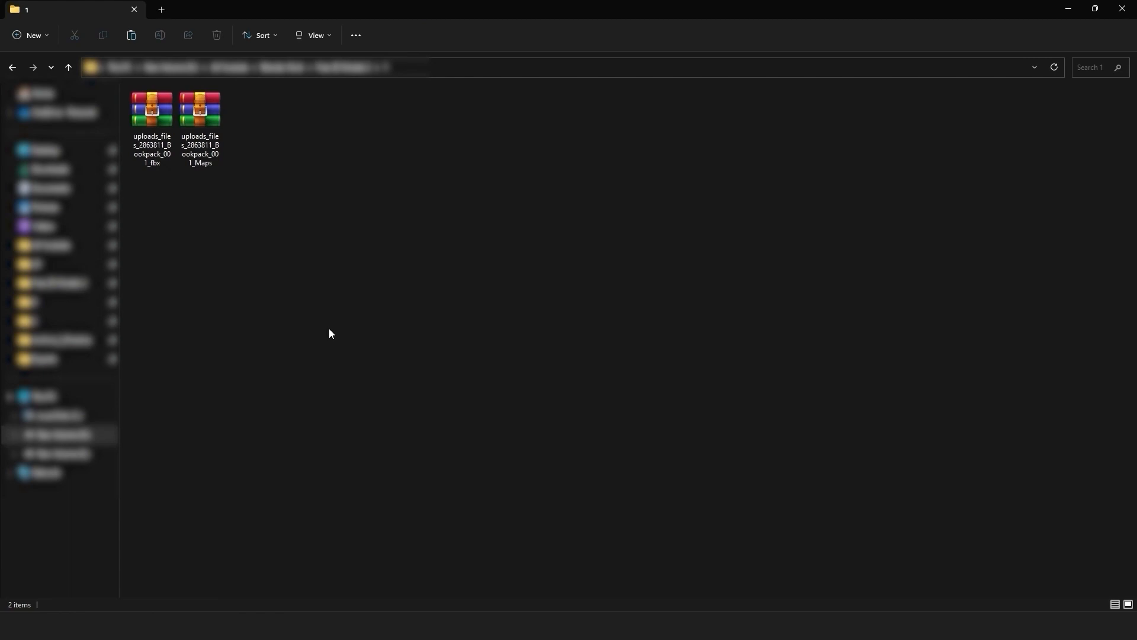
# Extract both downloaded Bookpack_001 archives, fbx and Maps, directly into the current folder.
pyautogui.keyDown('ctrl'); pyautogui.scroll(3, 330, 334); pyautogui.keyUp('ctrl')
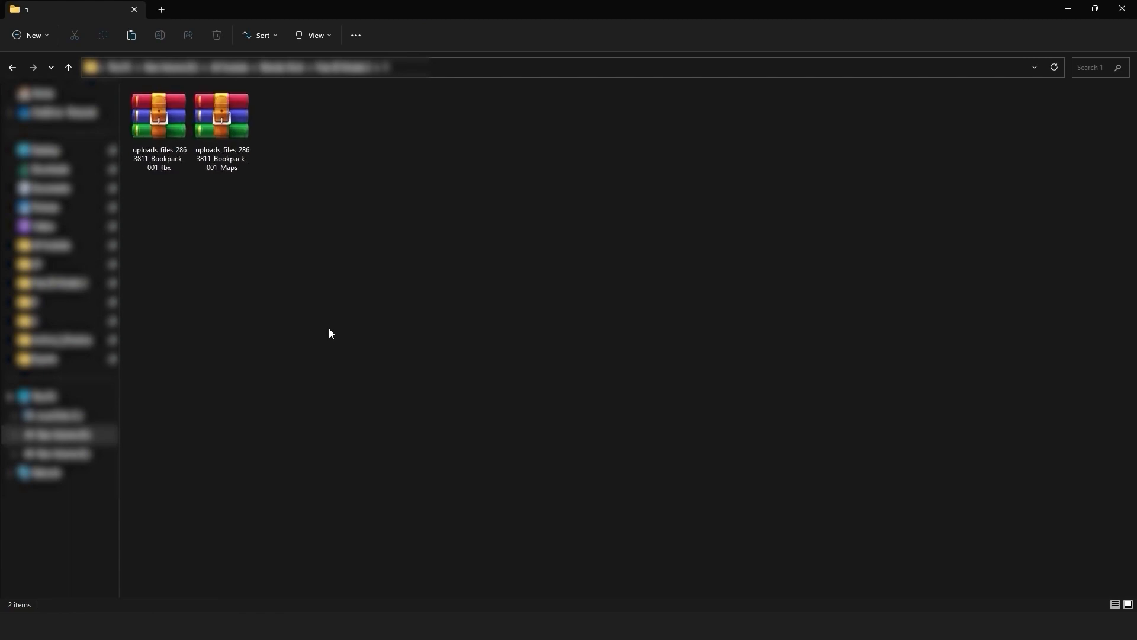
pyautogui.moveTo(162, 249); pyautogui.dragTo(250, 121)
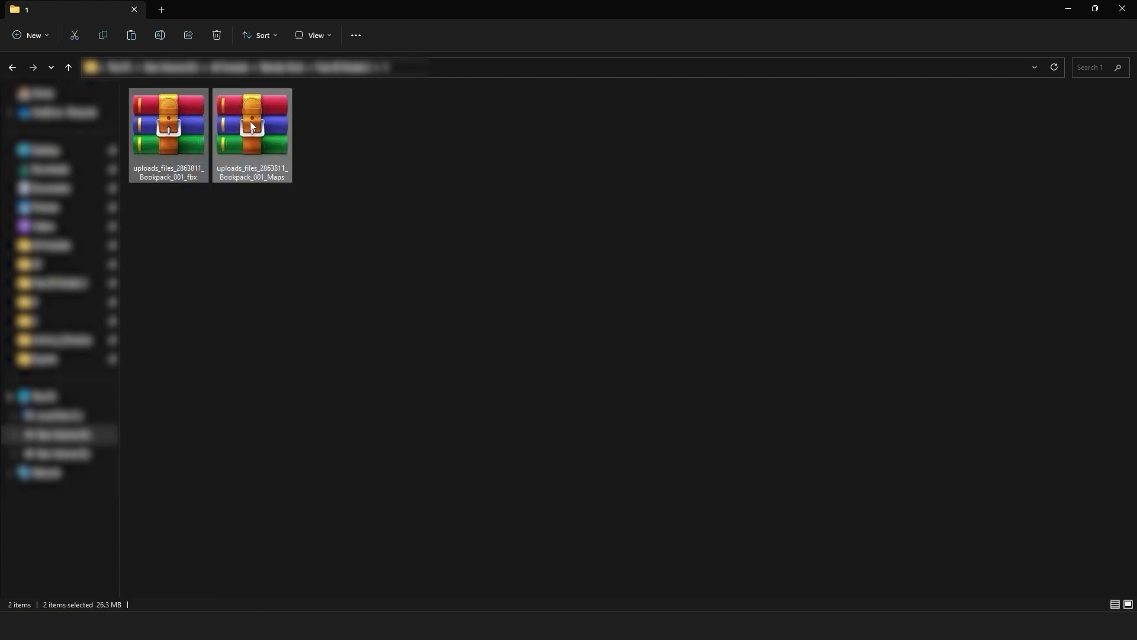
pyautogui.rightClick(250, 120)
pyautogui.moveTo(303, 264)
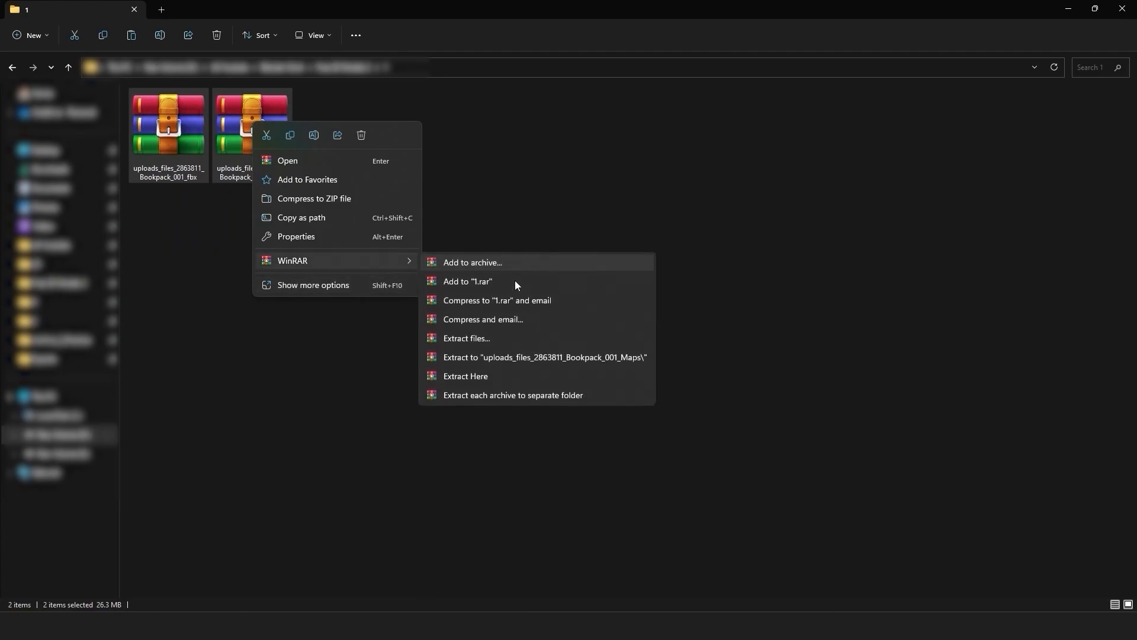
pyautogui.click(502, 371)
pyautogui.click(503, 363)
# Preview the extracted Bookpack_001_fbx model in 3D Viewer from another angle, then close the preview.
pyautogui.doubleClick(263, 175)
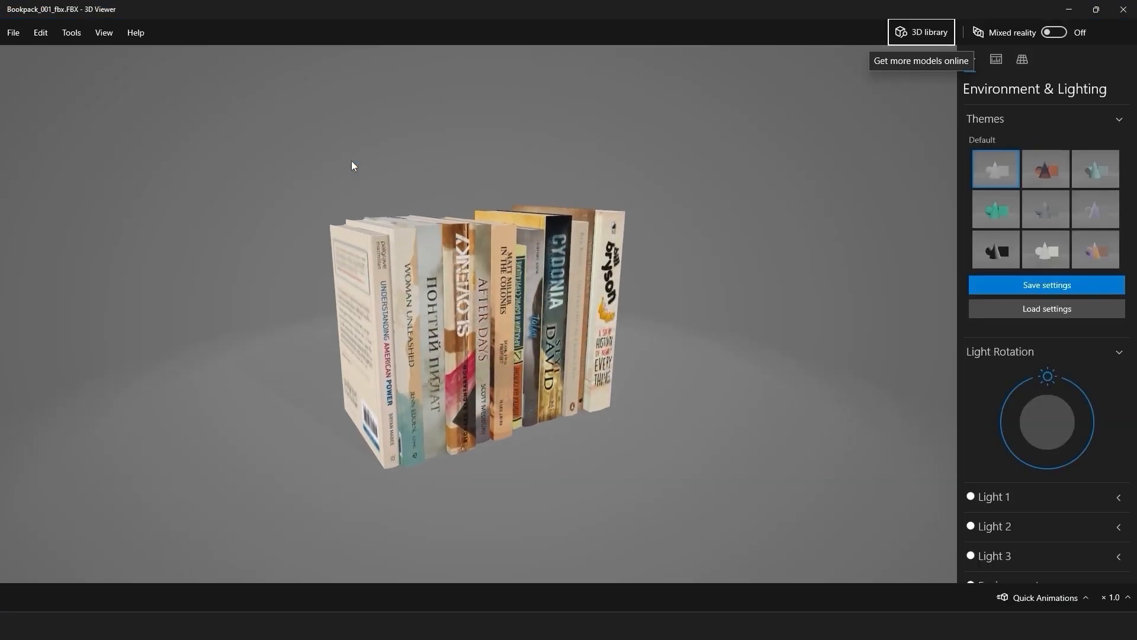
pyautogui.moveTo(352, 162); pyautogui.dragTo(548, 287)
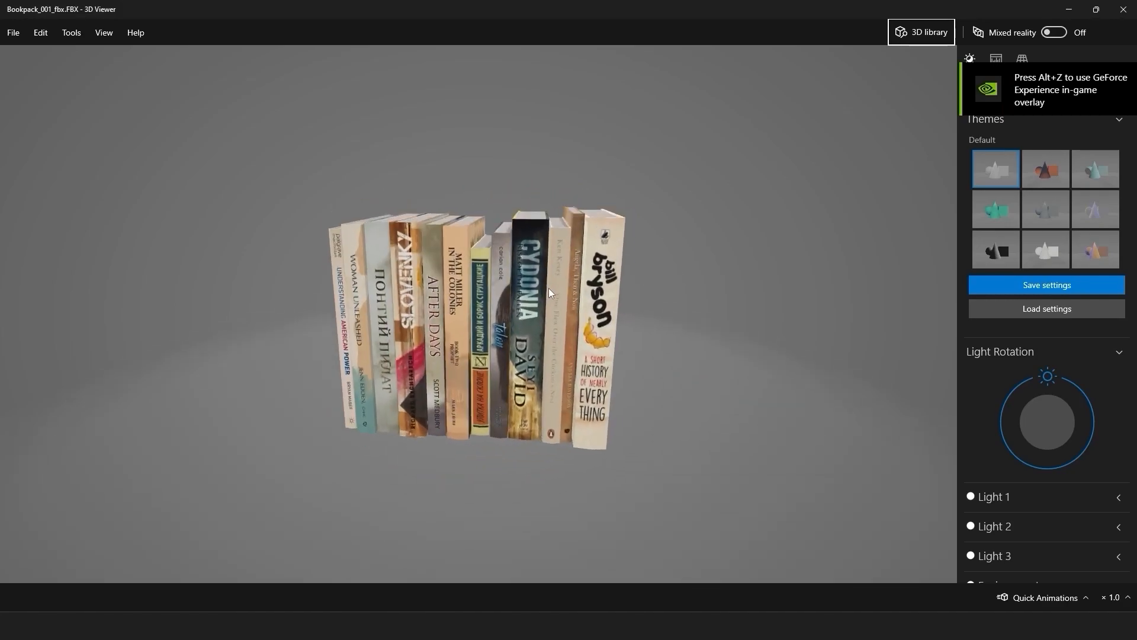
pyautogui.click(1123, 10)
# Look at the texture images in the extracted Maps folder and return to the parent folder.
pyautogui.click(199, 145)
pyautogui.doubleClick(199, 145)
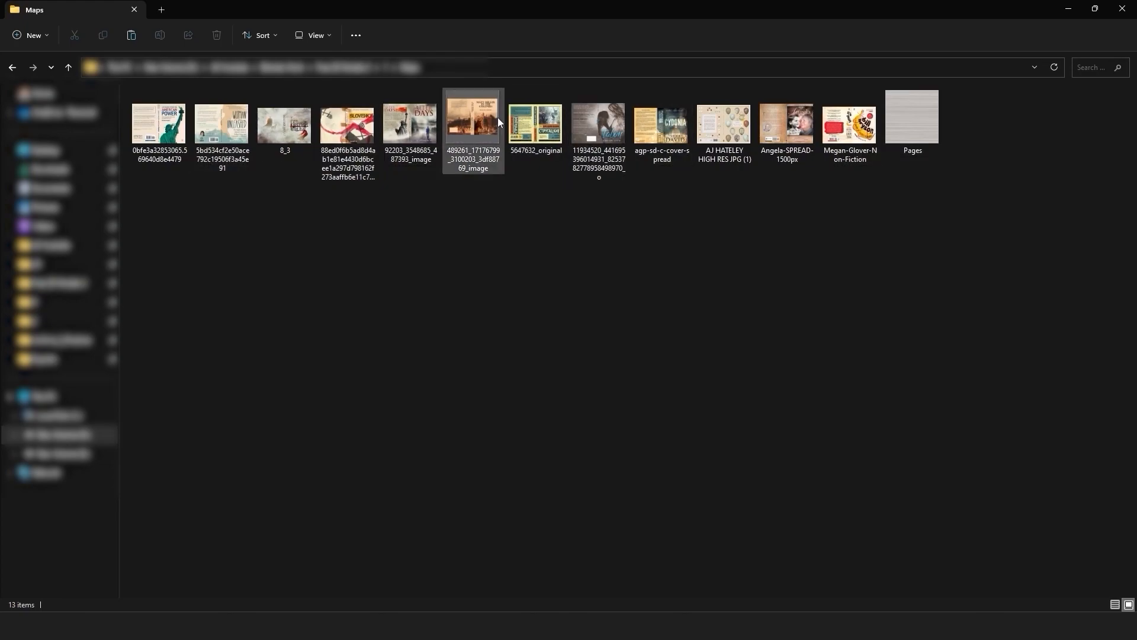
pyautogui.click(68, 67)
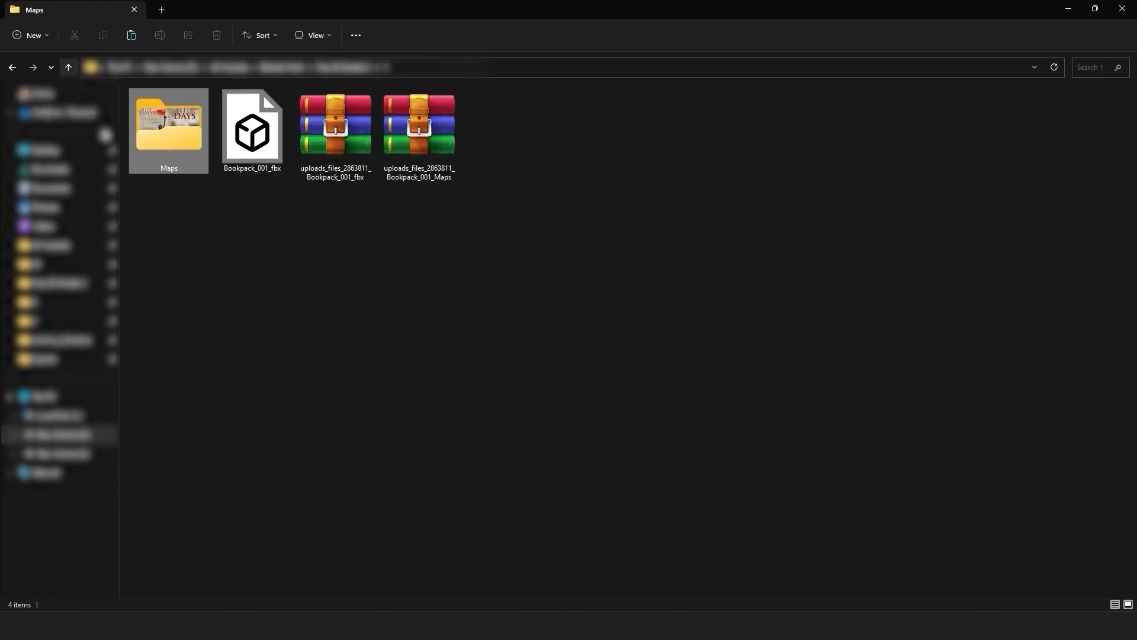
# Switch to Unreal Engine and create a folder named Books inside My_3D_Models.
pyautogui.click(847, 624)
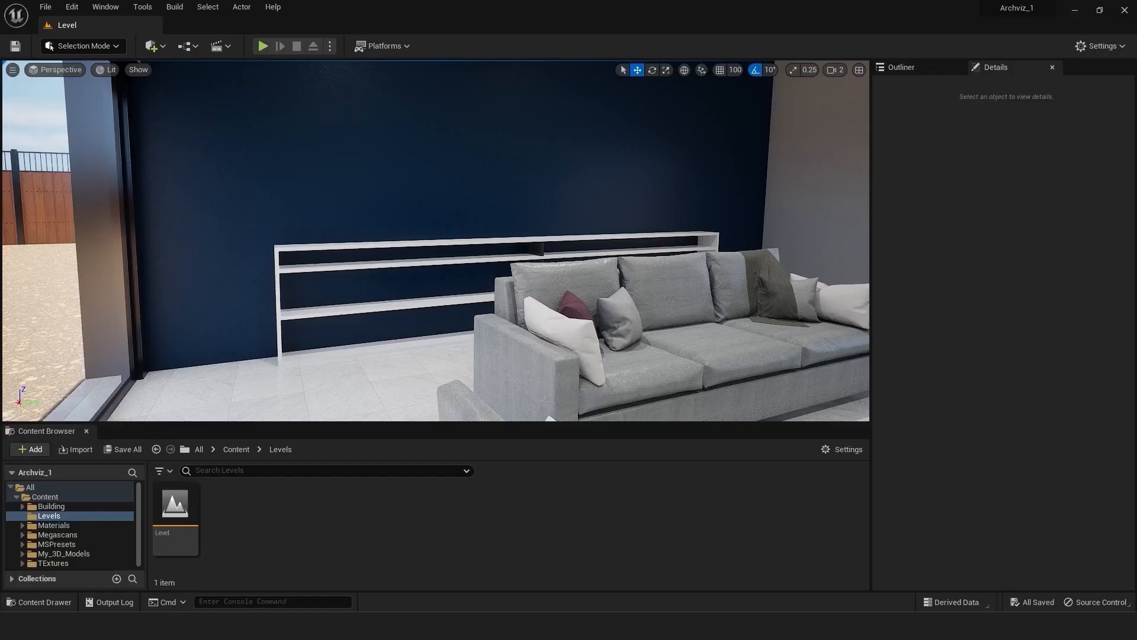
pyautogui.click(62, 553)
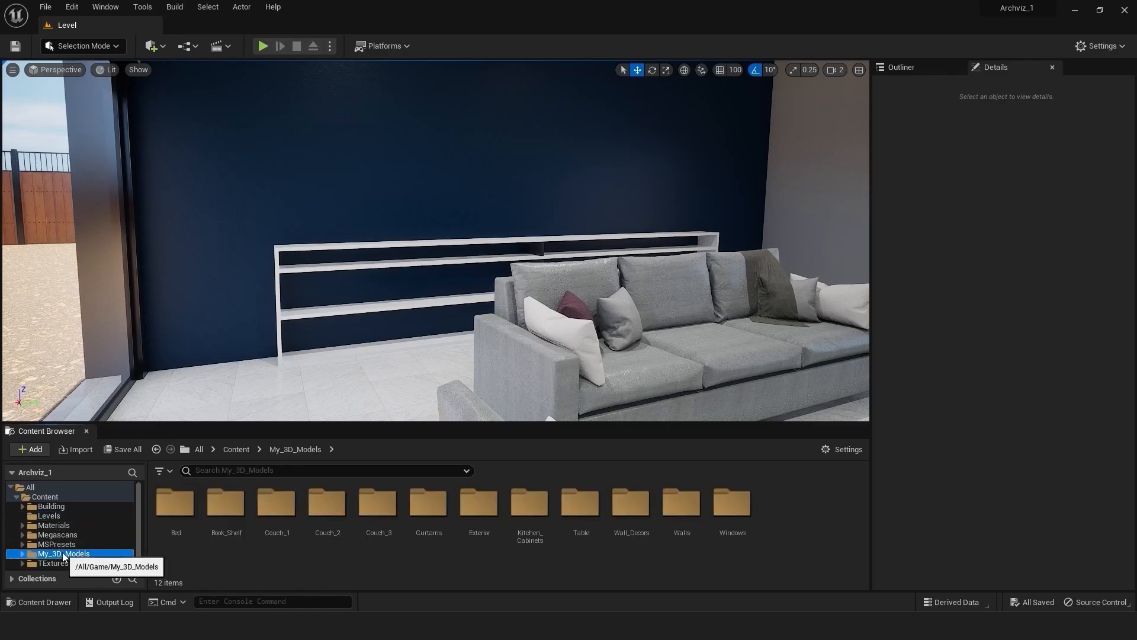
pyautogui.rightClick(794, 517)
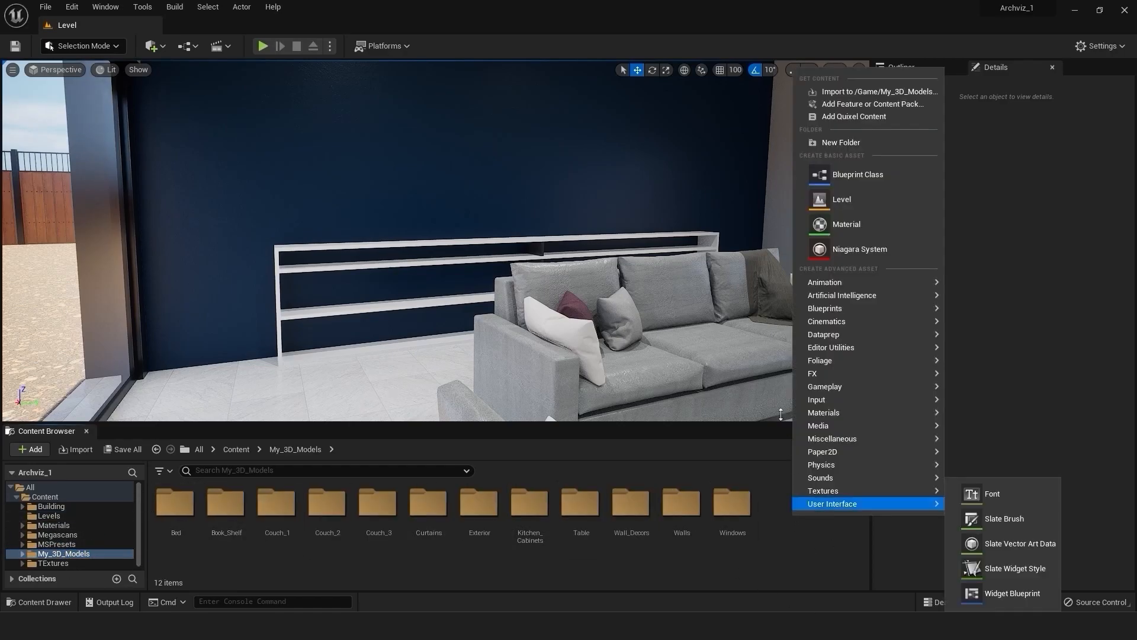
pyautogui.click(860, 140)
pyautogui.write('T')
pyautogui.press('BackSpace')
pyautogui.write('Books')
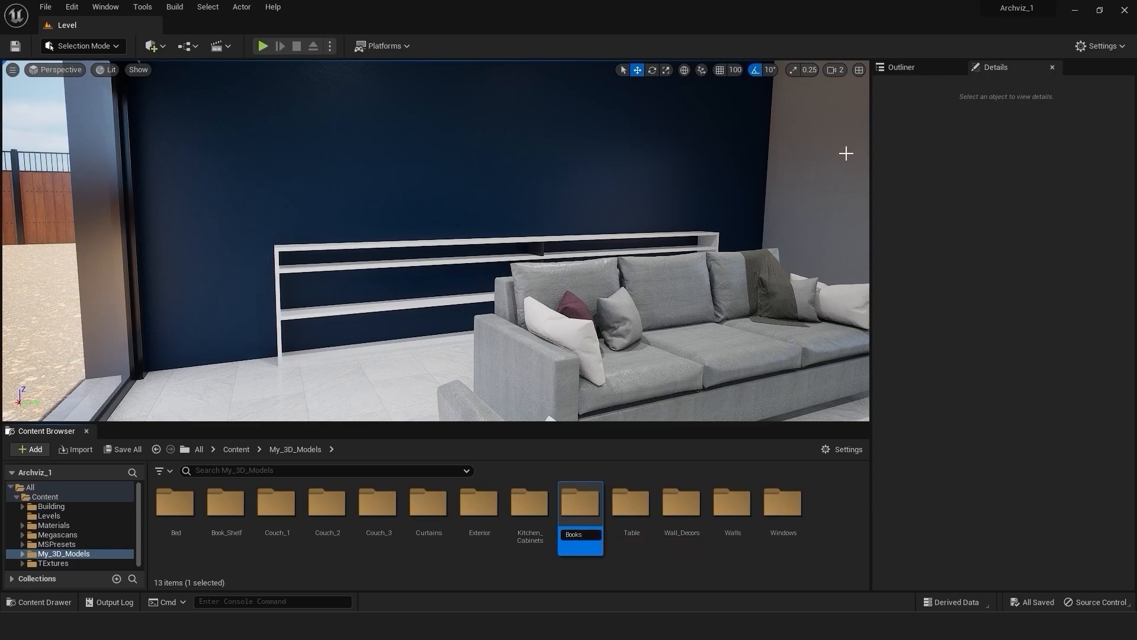
pyautogui.press('Return')
# Create a subfolder named 1 inside the Books folder.
pyautogui.doubleClick(273, 508)
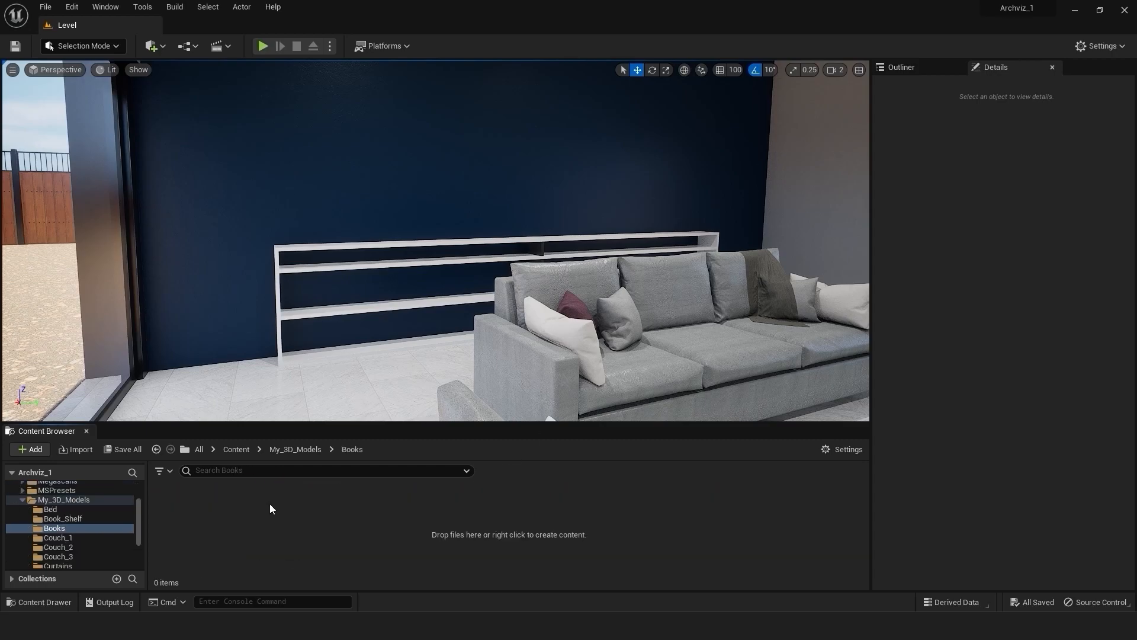
pyautogui.rightClick(236, 528)
pyautogui.click(319, 159)
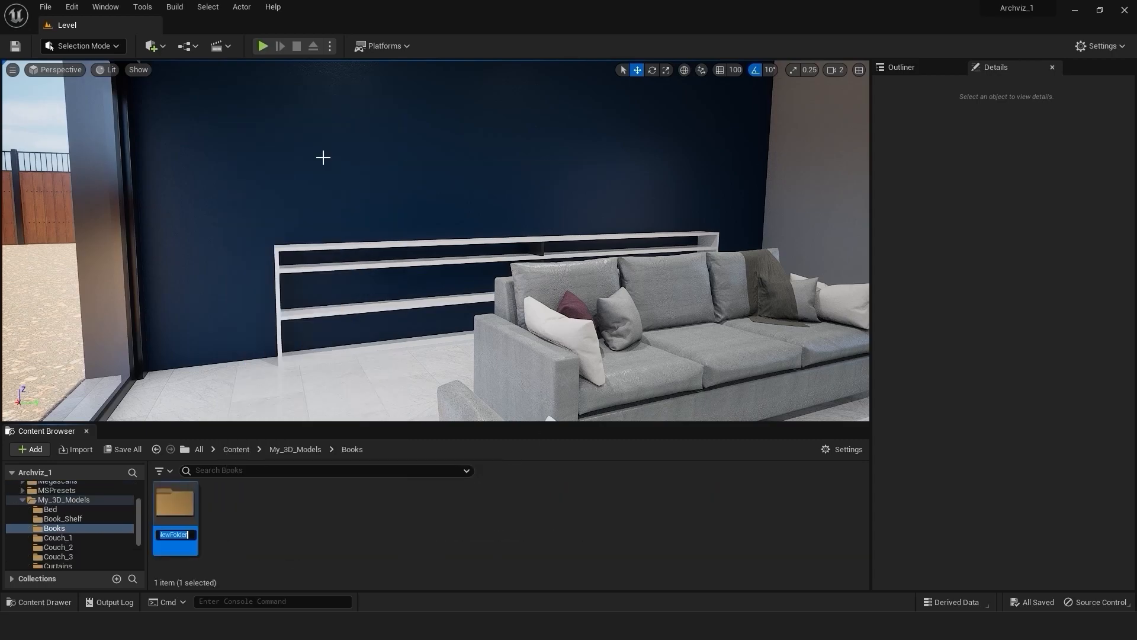
pyautogui.write('1')
# Import Bookpack_001_fbx from source folder 1 into the Books/1 folder and dismiss the message log.
pyautogui.doubleClick(171, 511)
pyautogui.click(77, 449)
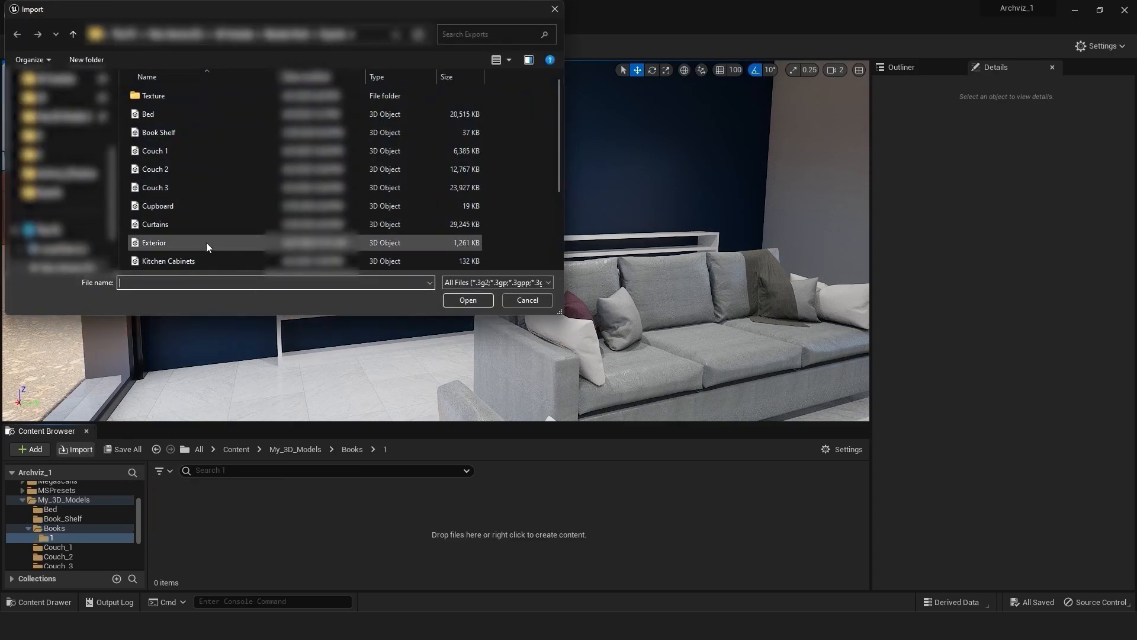
pyautogui.click(67, 117)
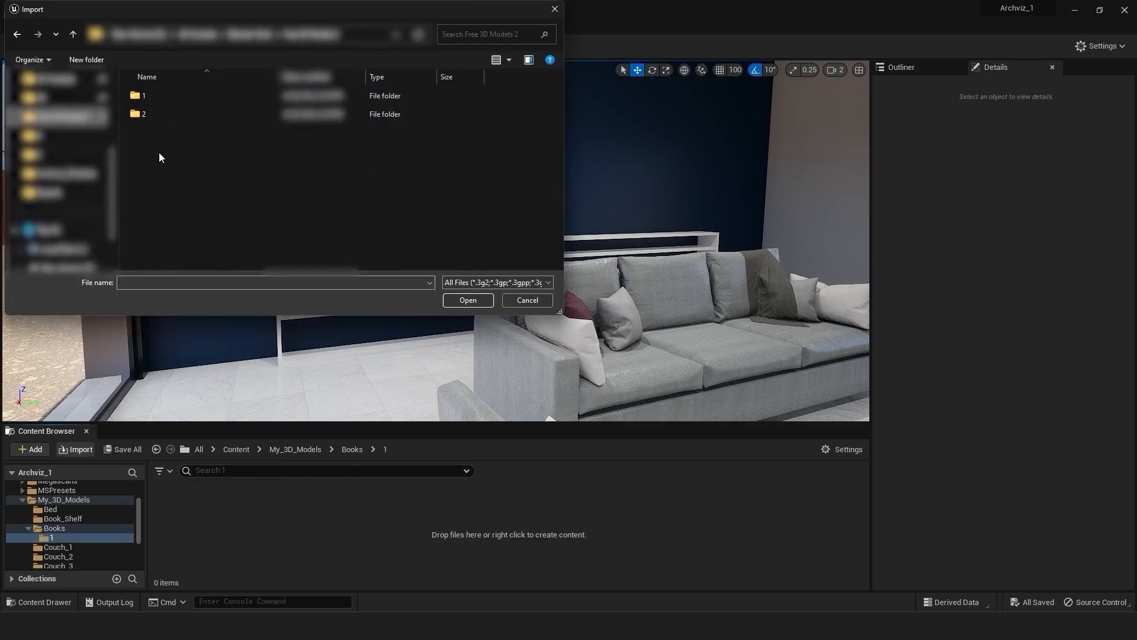
pyautogui.doubleClick(168, 94)
pyautogui.click(181, 119)
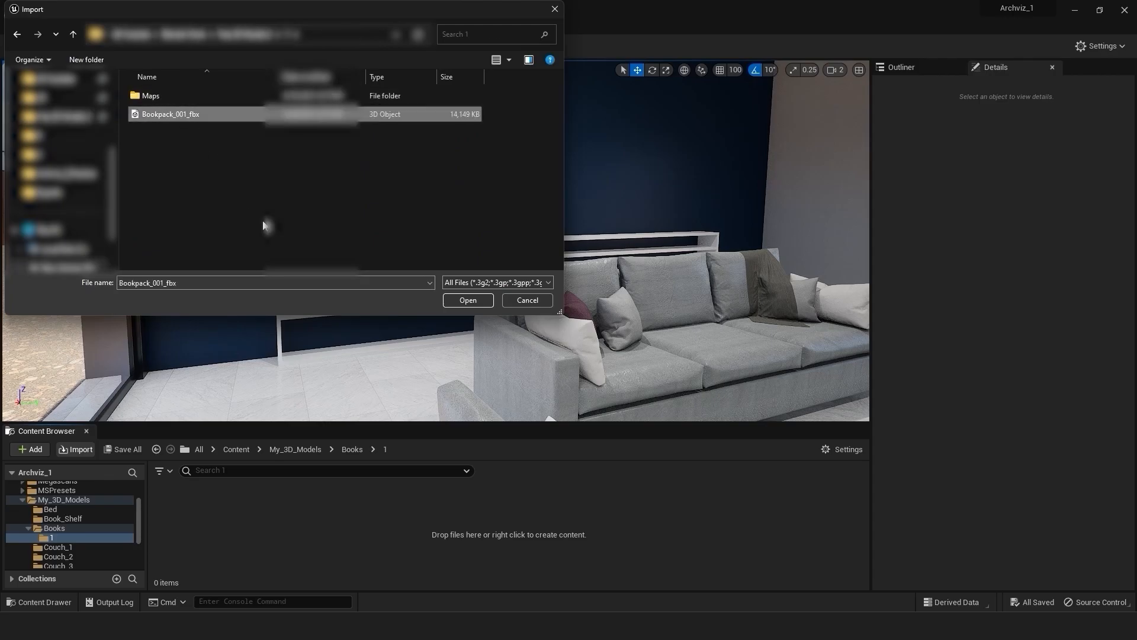
pyautogui.click(468, 300)
pyautogui.click(553, 535)
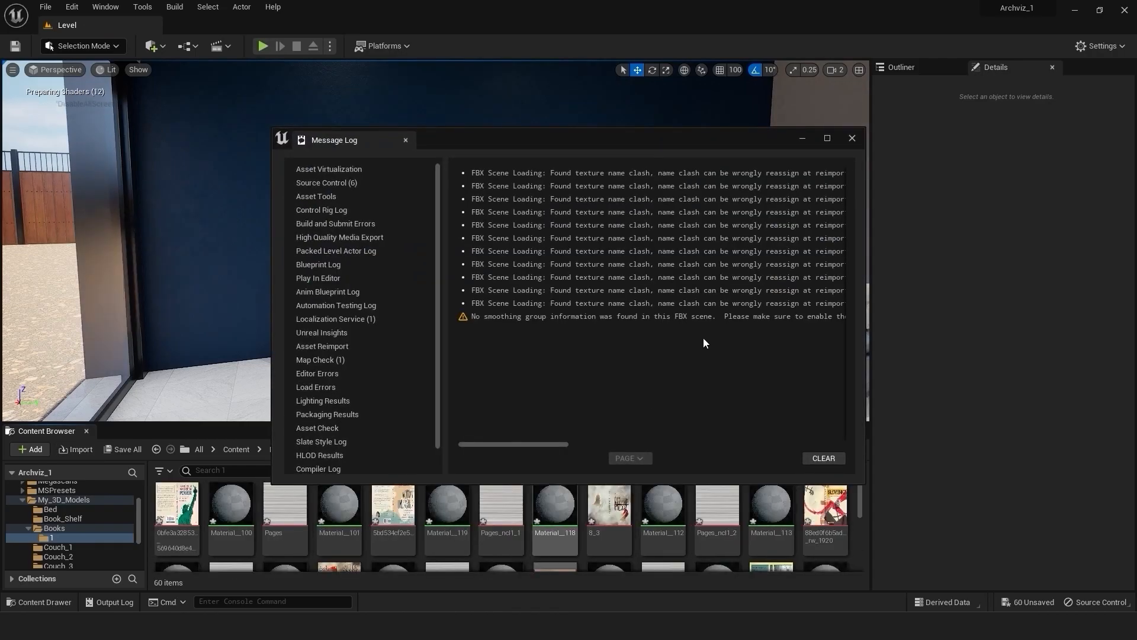
pyautogui.click(844, 143)
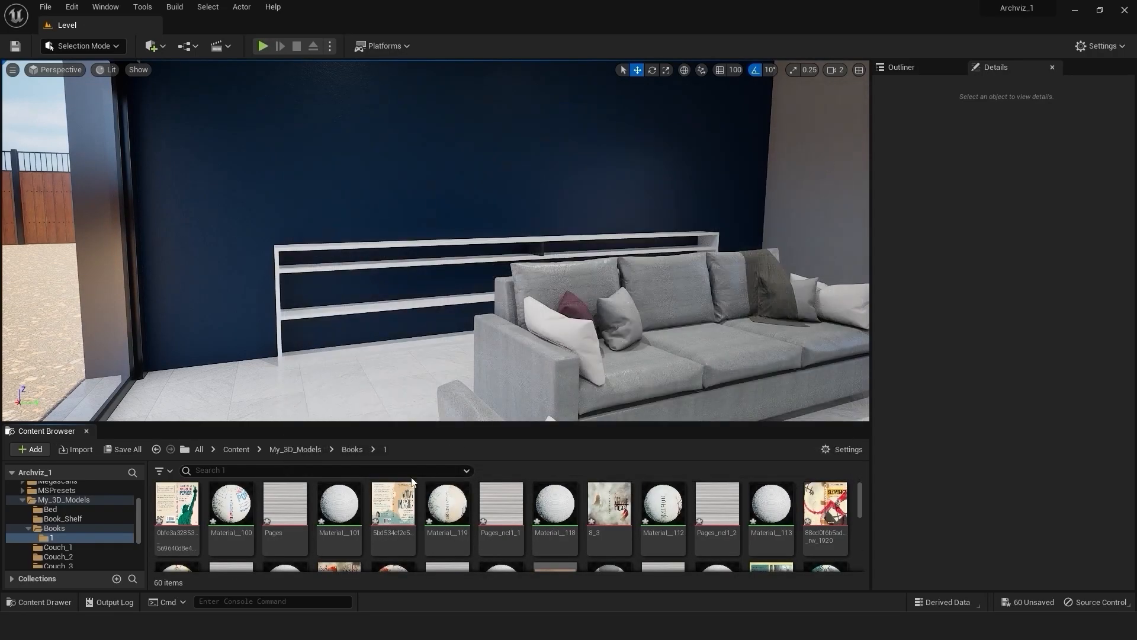
# Take the editor out of fullscreen and enlarge the Content Browser around the imported book meshes.
pyautogui.hotkey('shift', 'F11')
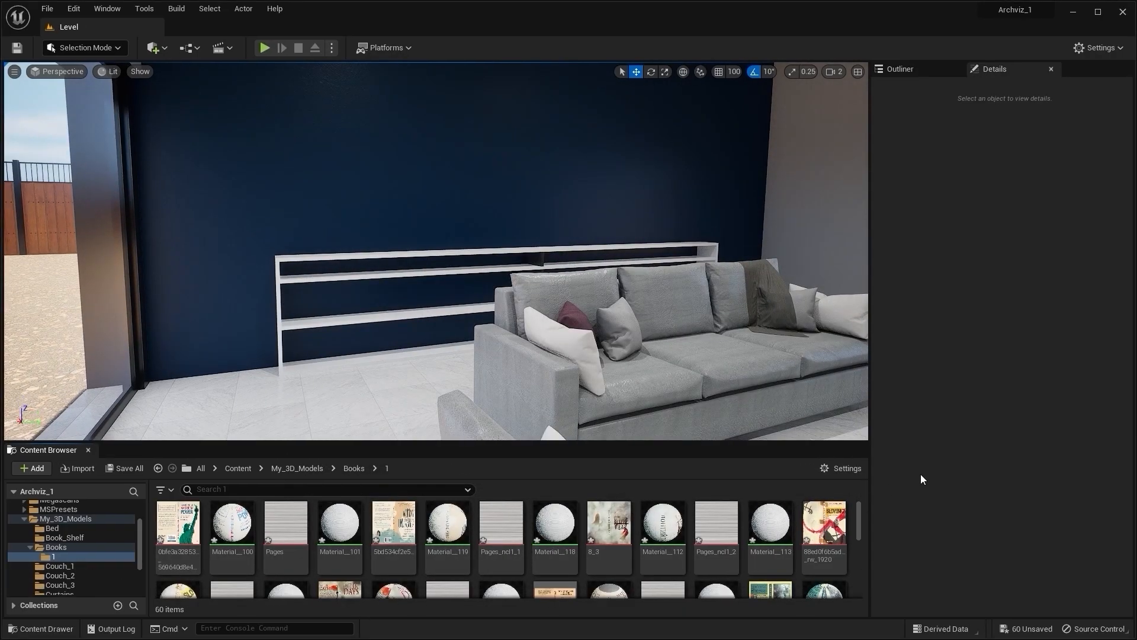
pyautogui.scroll(-10, 482, 537)
pyautogui.moveTo(616, 437); pyautogui.dragTo(634, 437, button='right')
pyautogui.moveTo(590, 442); pyautogui.dragTo(594, 359)
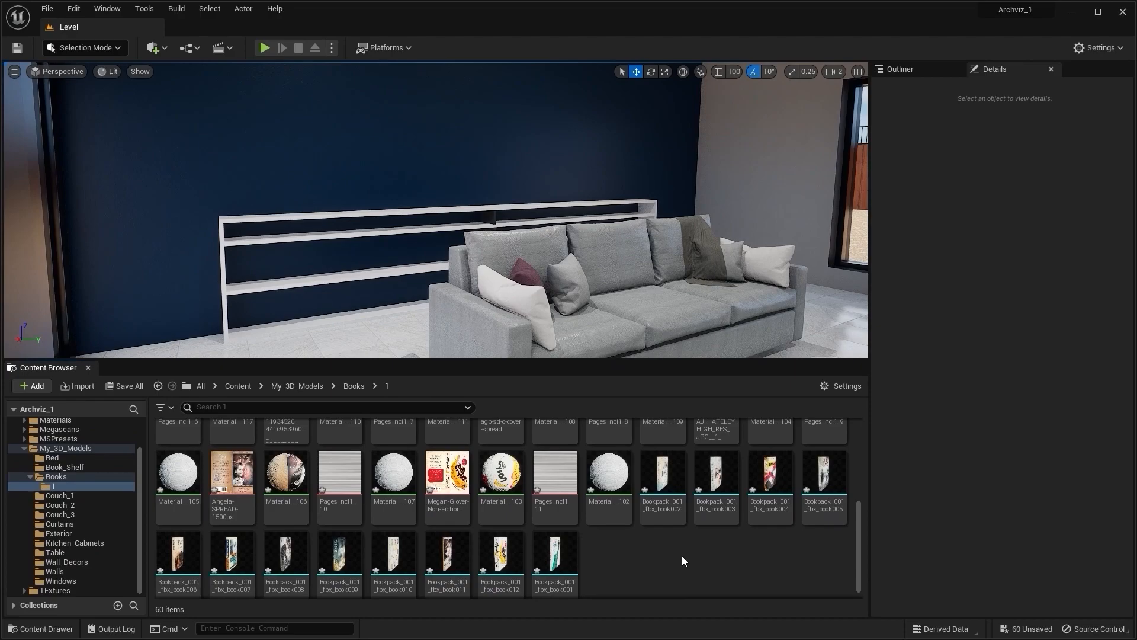
# Select the twelve Bookpack_001_fbx book meshes in the Books/1 folder and place them in the level near the white bookshelf.
pyautogui.scroll(-1, 682, 556)
pyautogui.click(662, 468)
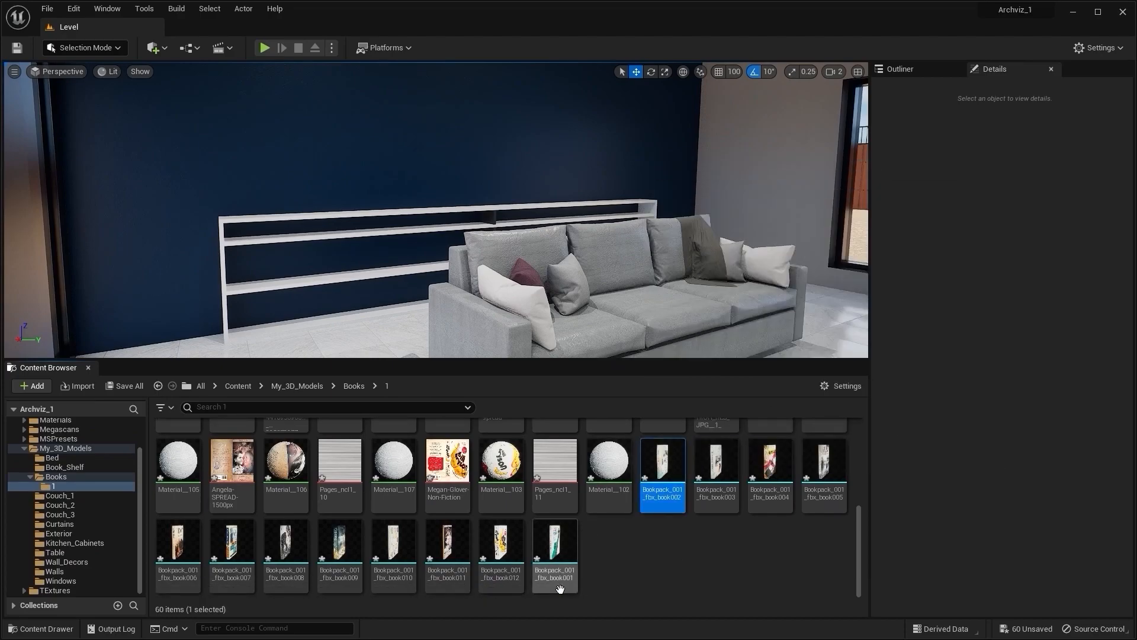
pyautogui.keyDown('shift'); pyautogui.click(560, 587); pyautogui.keyUp('shift')
pyautogui.moveTo(547, 359); pyautogui.dragTo(539, 442)
pyautogui.moveTo(436, 251); pyautogui.dragTo(388, 263, button='right')
pyautogui.press('w')
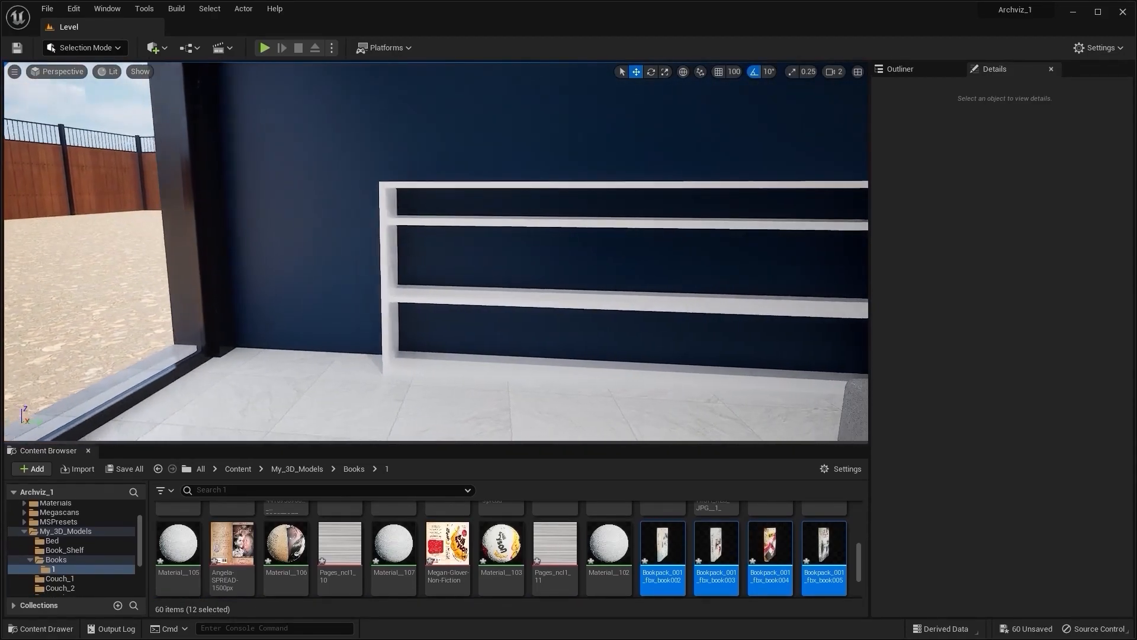
pyautogui.moveTo(619, 340); pyautogui.dragTo(603, 350, button='right')
pyautogui.press('d')
pyautogui.moveTo(755, 511); pyautogui.dragTo(495, 256)
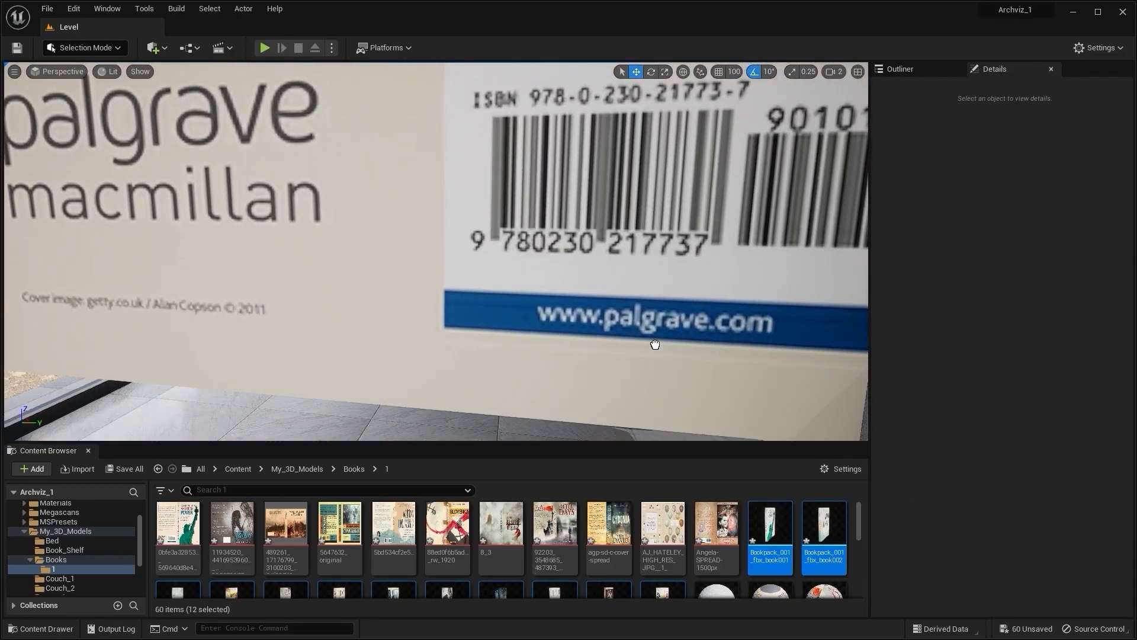
# Scale the placed books down uniformly to about 0.093 so they suit the bookshelf.
pyautogui.press('s')
pyautogui.moveTo(688, 337); pyautogui.dragTo(586, 317, button='right')
pyautogui.press('s')
pyautogui.press('w')
pyautogui.press('r')
pyautogui.moveTo(508, 325); pyautogui.dragTo(445, 354)
pyautogui.press('w')
# Rotate the twelve books 90 degrees about the Z axis so their spines face the room.
pyautogui.moveTo(504, 330); pyautogui.dragTo(538, 332, button='right')
pyautogui.moveTo(467, 264); pyautogui.dragTo(415, 299, button='right')
pyautogui.press('e')
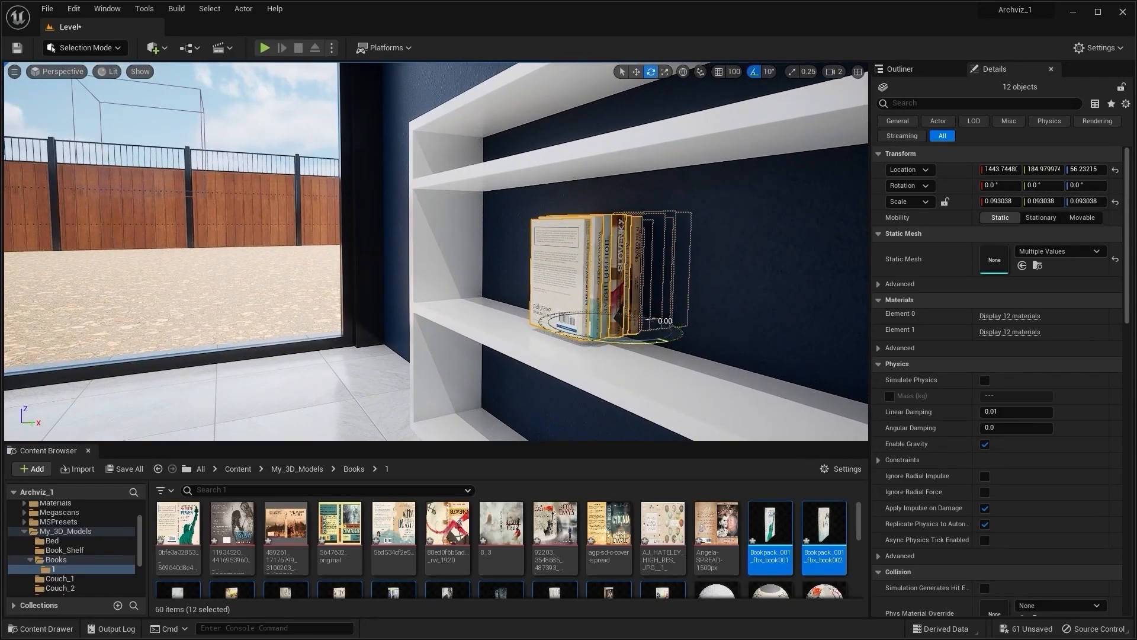
pyautogui.moveTo(644, 349); pyautogui.dragTo(694, 347)
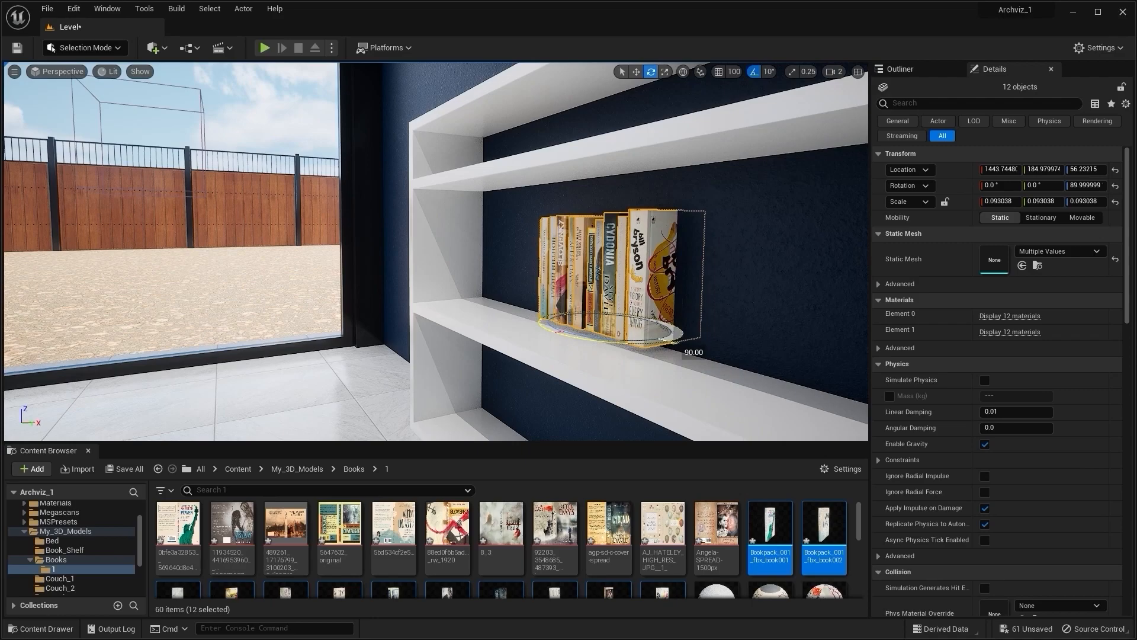
# Move the books over the middle shelf to about X 1432.71 and snap them down onto its surface.
pyautogui.moveTo(726, 358)
pyautogui.mouseDown(button='right')
pyautogui.moveTo(681, 355)
pyautogui.moveTo(726, 359)
pyautogui.mouseUp(button='right')
pyautogui.moveTo(716, 360); pyautogui.dragTo(619, 336)
pyautogui.moveTo(619, 336); pyautogui.dragTo(707, 329, button='right')
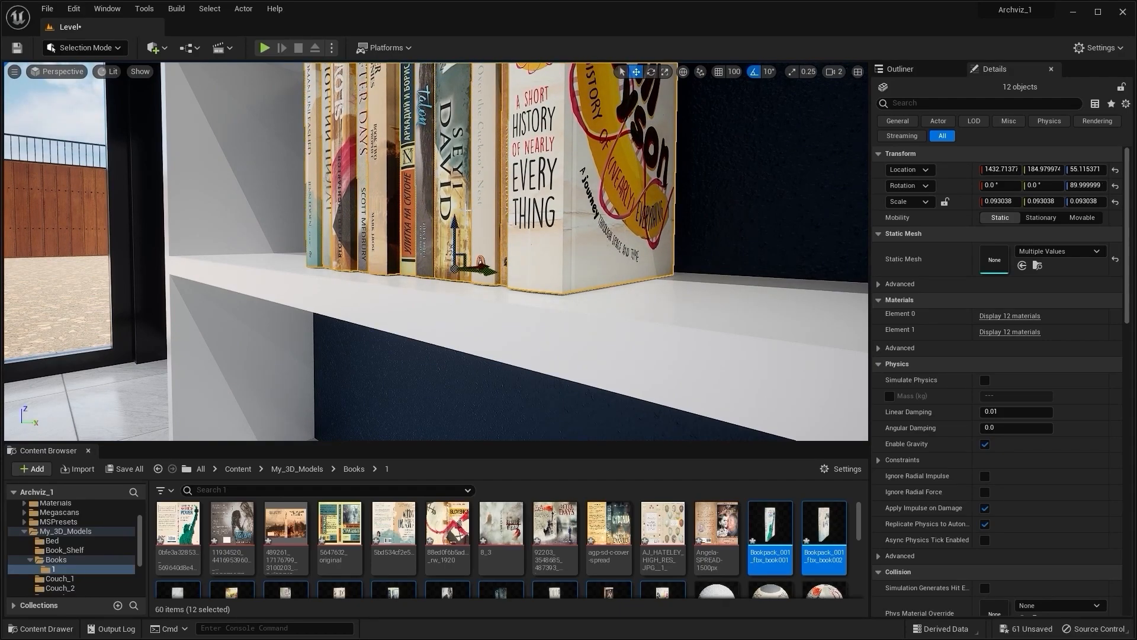
pyautogui.press('End')
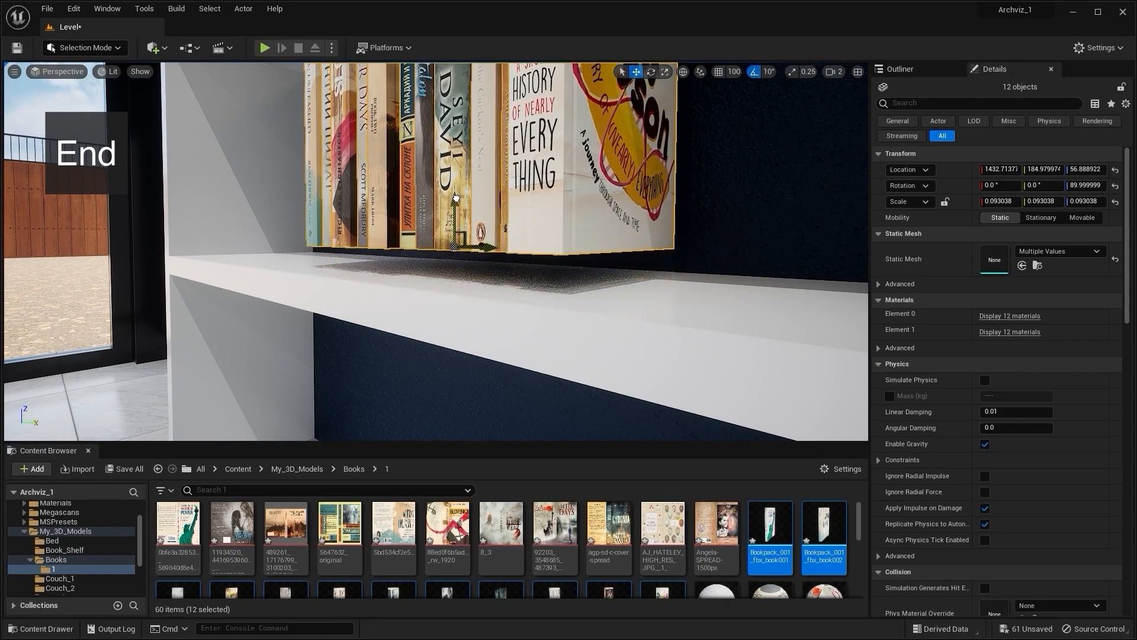
pyautogui.press('End')
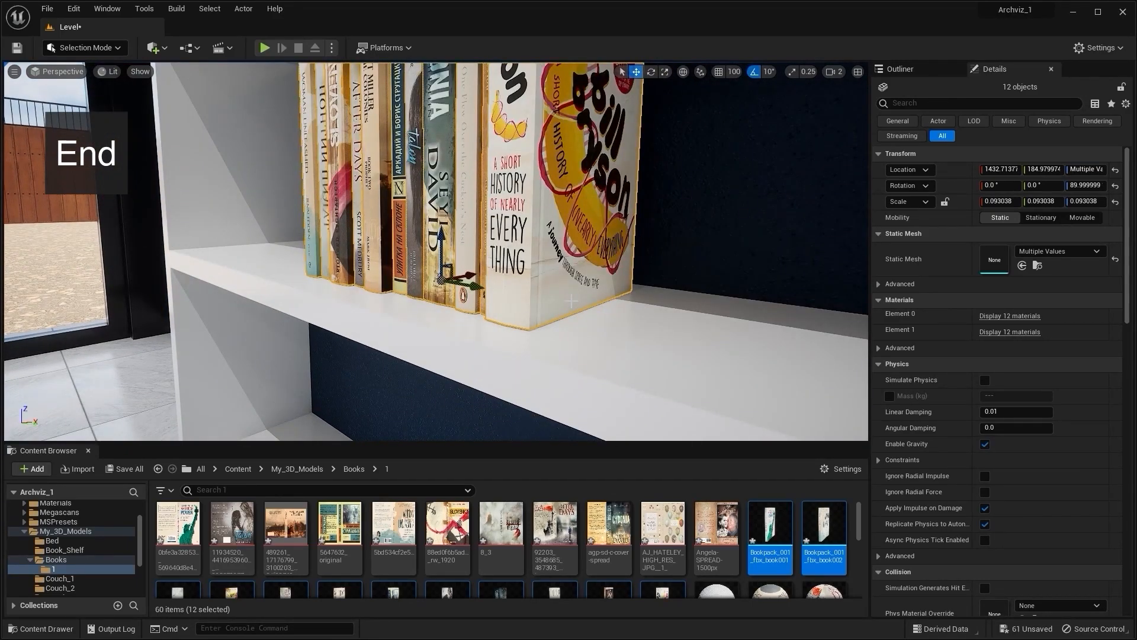
# Slide the row of books along the shelf toward its end panel, to about Y 155.15.
pyautogui.moveTo(521, 267); pyautogui.dragTo(648, 269, button='right')
pyautogui.keyDown('shift'); pyautogui.moveTo(576, 267); pyautogui.dragTo(564, 266); pyautogui.keyUp('shift')
pyautogui.moveTo(564, 266); pyautogui.dragTo(531, 267, button='right')
pyautogui.moveTo(588, 391); pyautogui.dragTo(595, 392)
pyautogui.moveTo(596, 392); pyautogui.dragTo(643, 418, button='right')
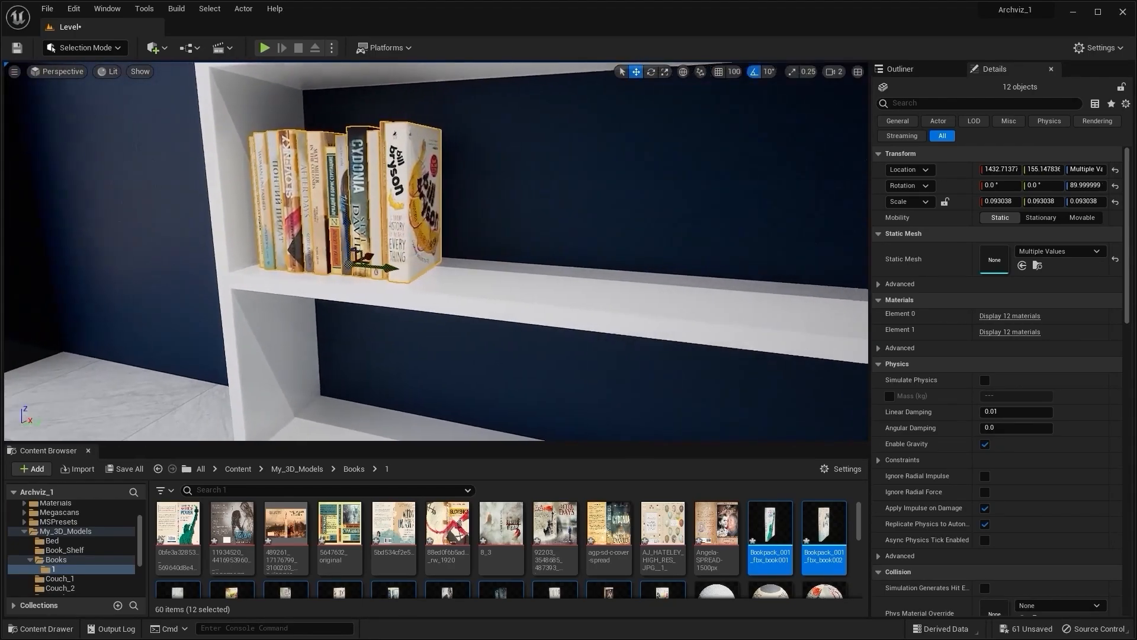
pyautogui.moveTo(665, 320); pyautogui.dragTo(628, 311, button='right')
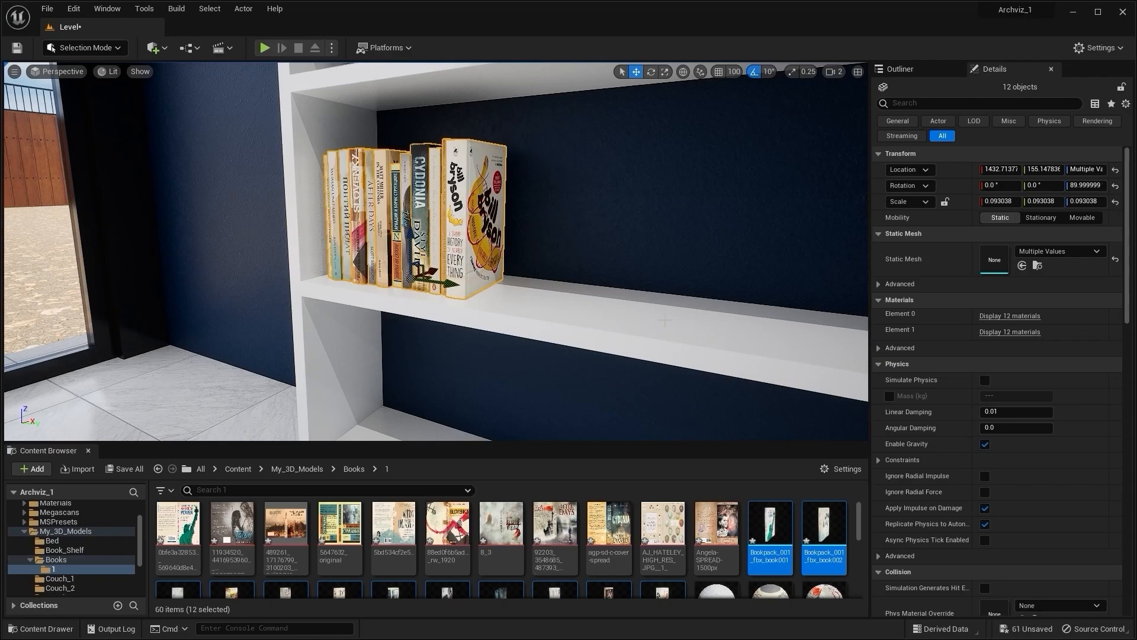
pyautogui.moveTo(665, 319); pyautogui.dragTo(599, 305, button='right')
pyautogui.press('s')
pyautogui.press('w')
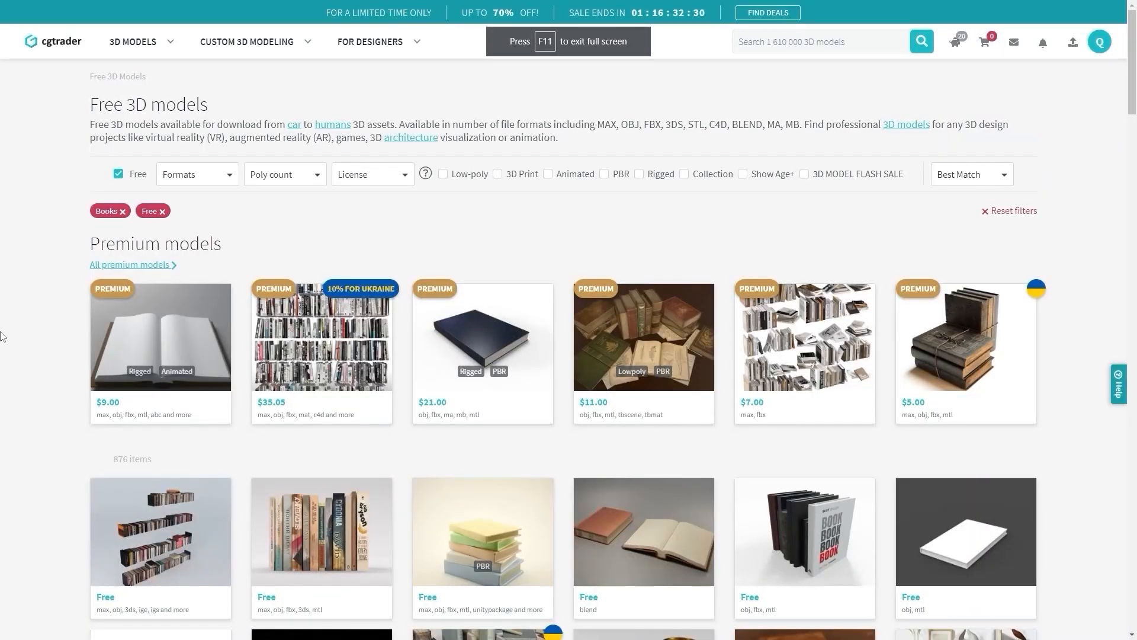
# Switch to the CGTrader free books listing and open the free Bowls and Magazine model's download.
pyautogui.scroll(-6, 2, 314)
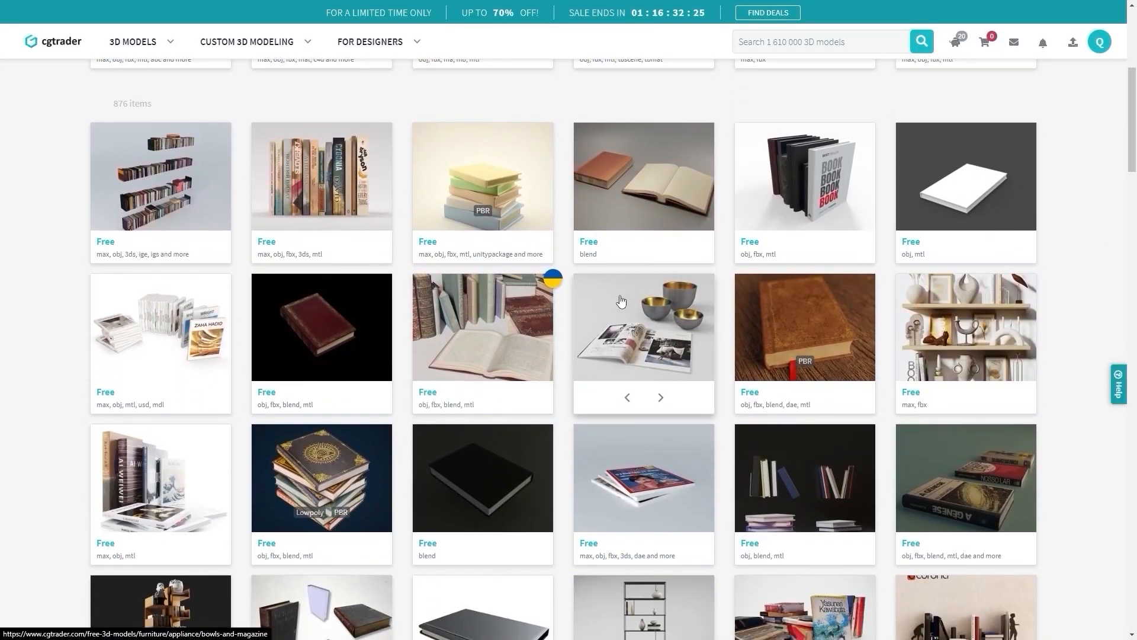
pyautogui.click(654, 323)
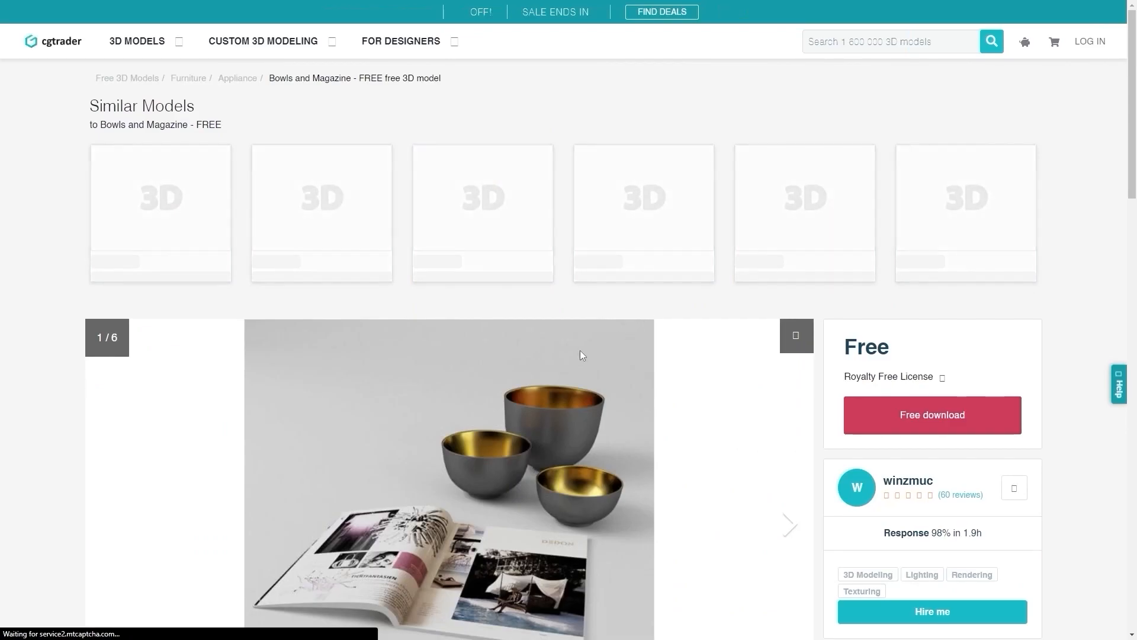
pyautogui.scroll(-2, 535, 354)
pyautogui.click(934, 296)
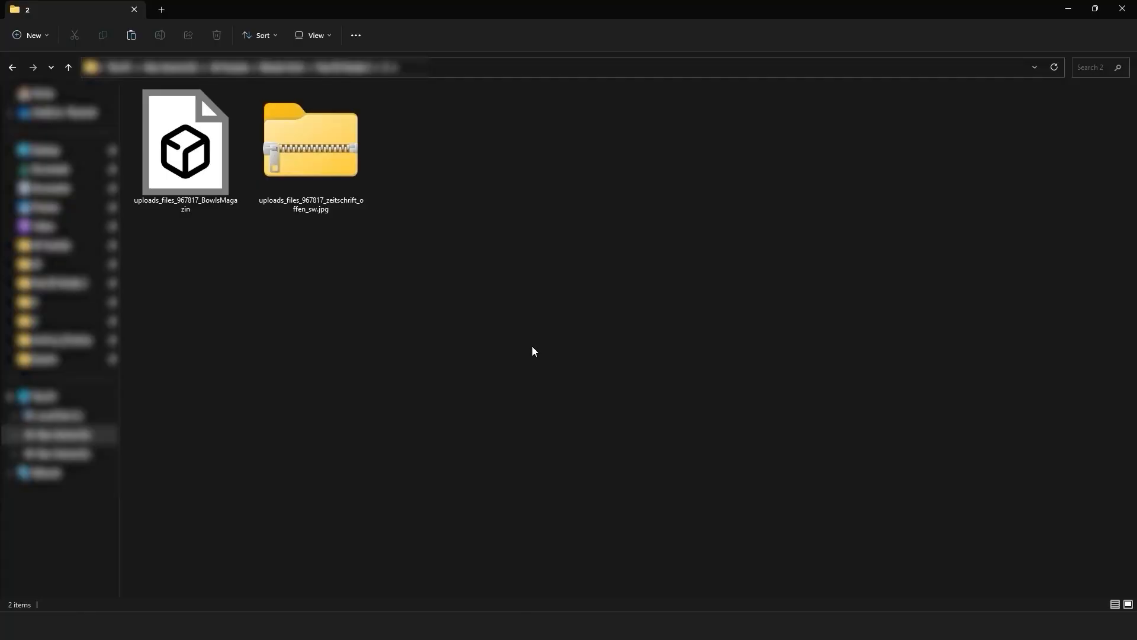
# Extract the uploads_files_967817_zeitschrift_offen_sw.jpg archive into its own folder 2 with WinRAR.
pyautogui.click(301, 170)
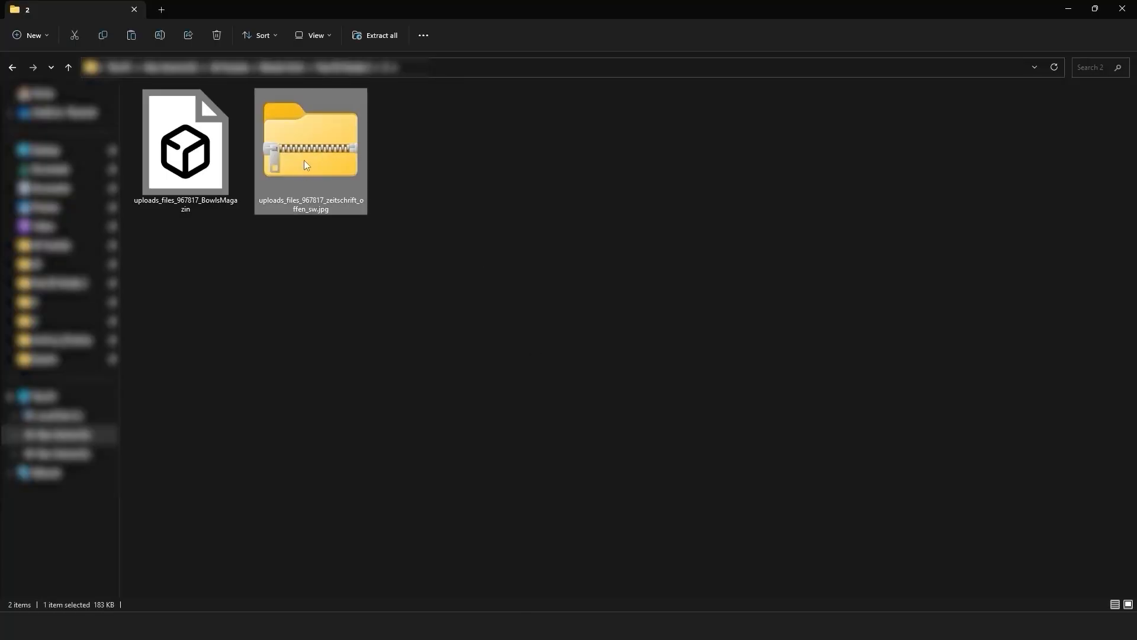
pyautogui.rightClick(303, 160)
pyautogui.moveTo(396, 416)
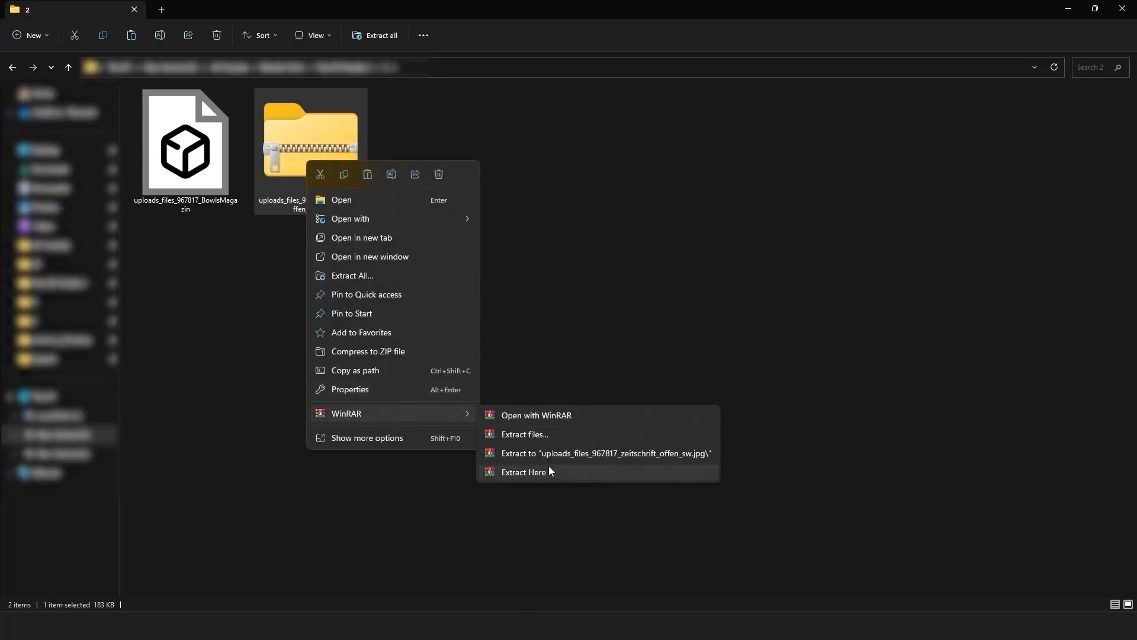
pyautogui.click(548, 469)
pyautogui.click(520, 461)
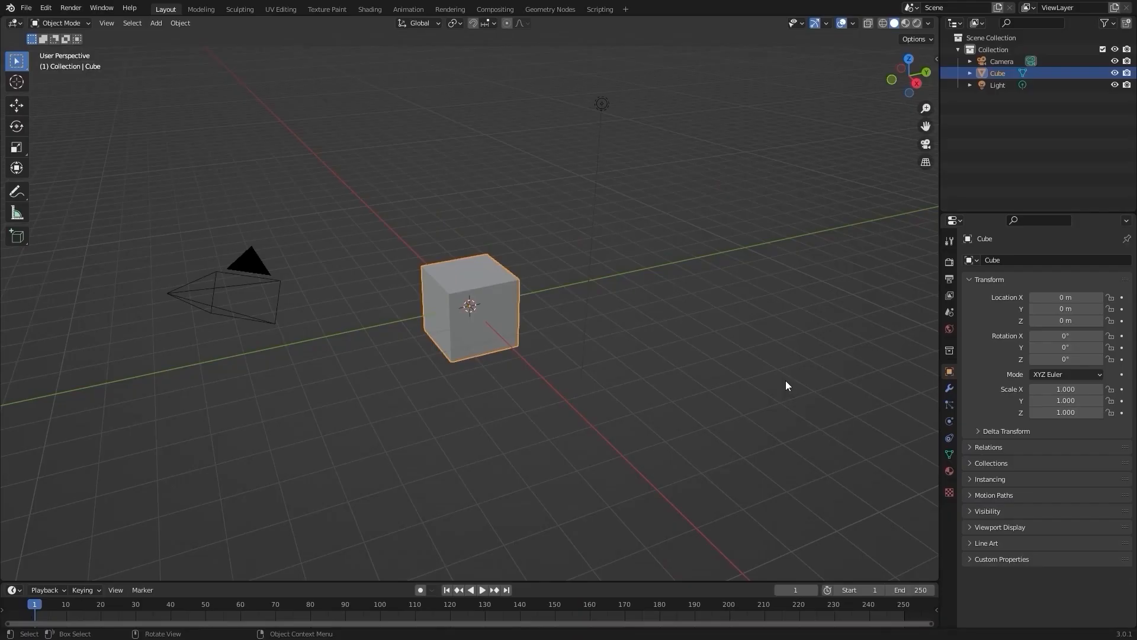
# Switch to Blender and delete the default cube, camera and light.
pyautogui.click(786, 380)
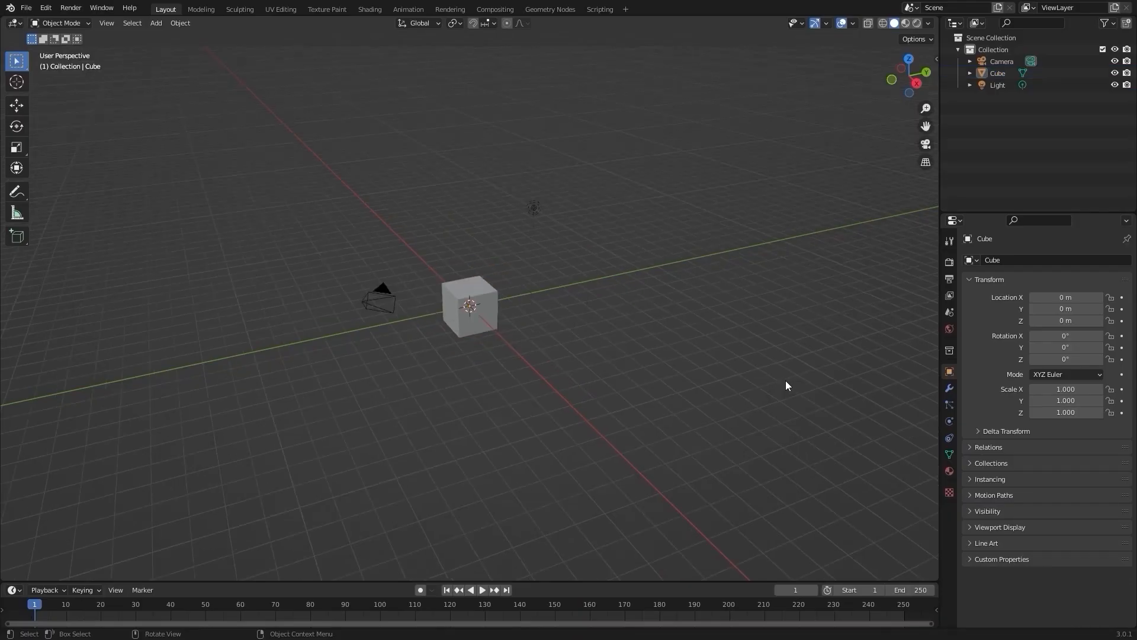
pyautogui.moveTo(697, 97); pyautogui.dragTo(338, 354)
pyautogui.press('Delete')
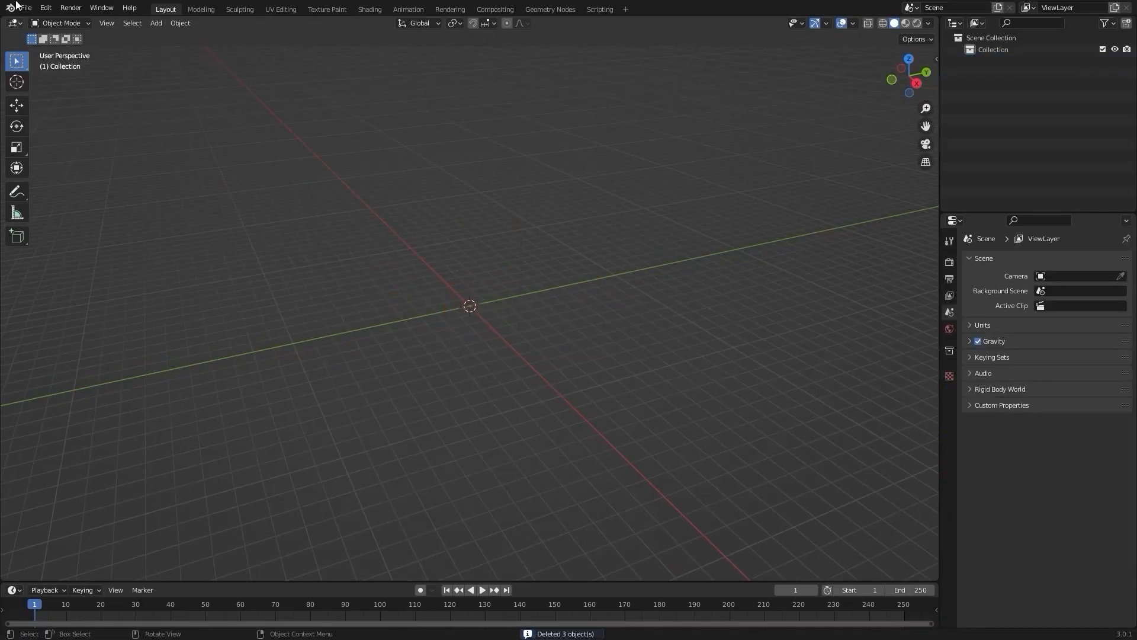
# Import uploads_files_967817_BowlsMagazin.fbx from the downloaded model's folder as FBX with Animation disabled.
pyautogui.click(26, 7)
pyautogui.moveTo(111, 167)
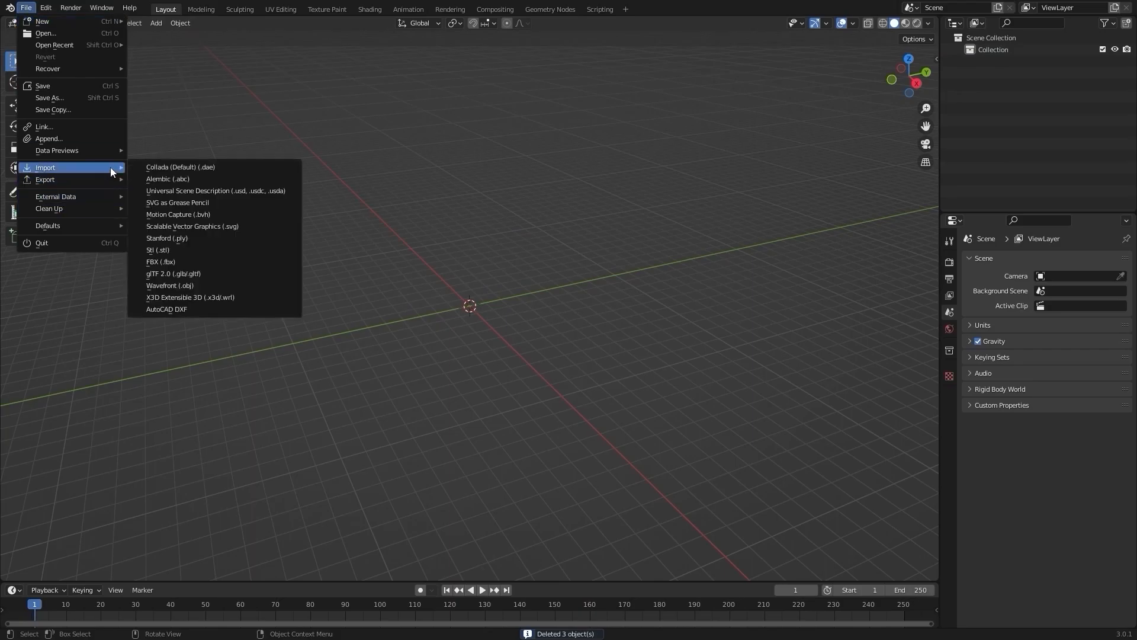
pyautogui.click(207, 262)
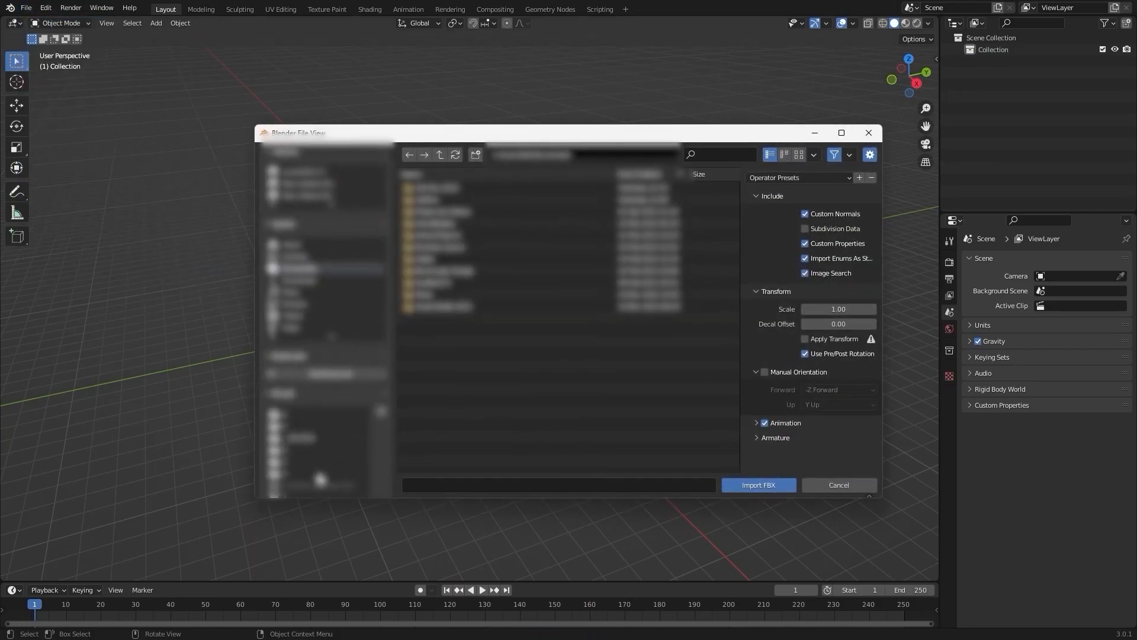
pyautogui.scroll(-3, 304, 315)
pyautogui.click(296, 453)
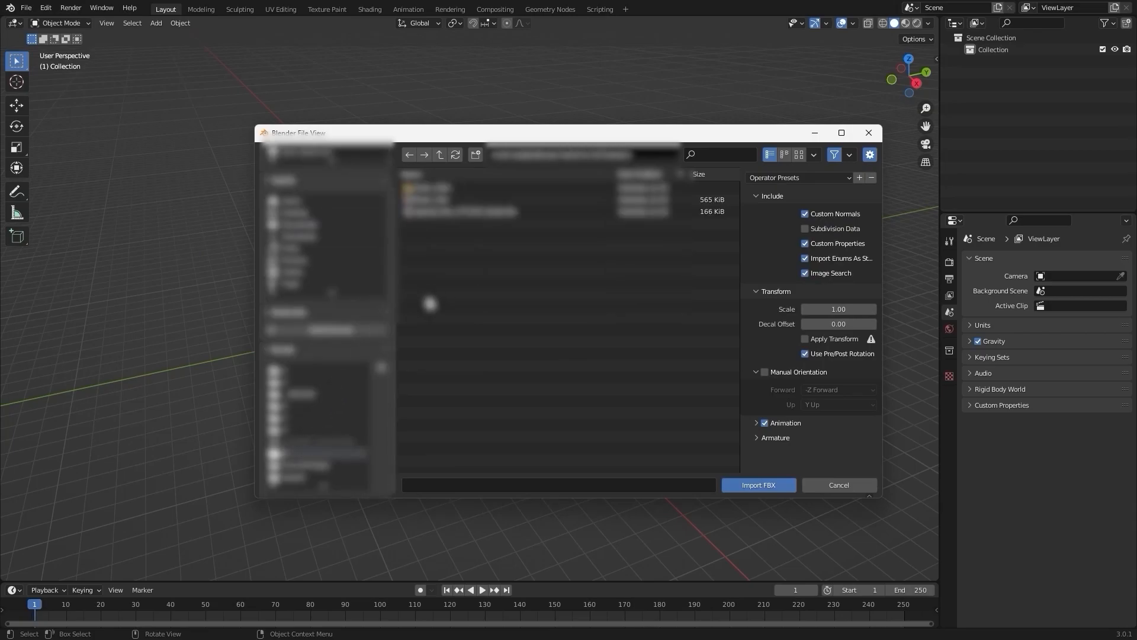
pyautogui.click(440, 155)
pyautogui.click(443, 154)
pyautogui.doubleClick(461, 189)
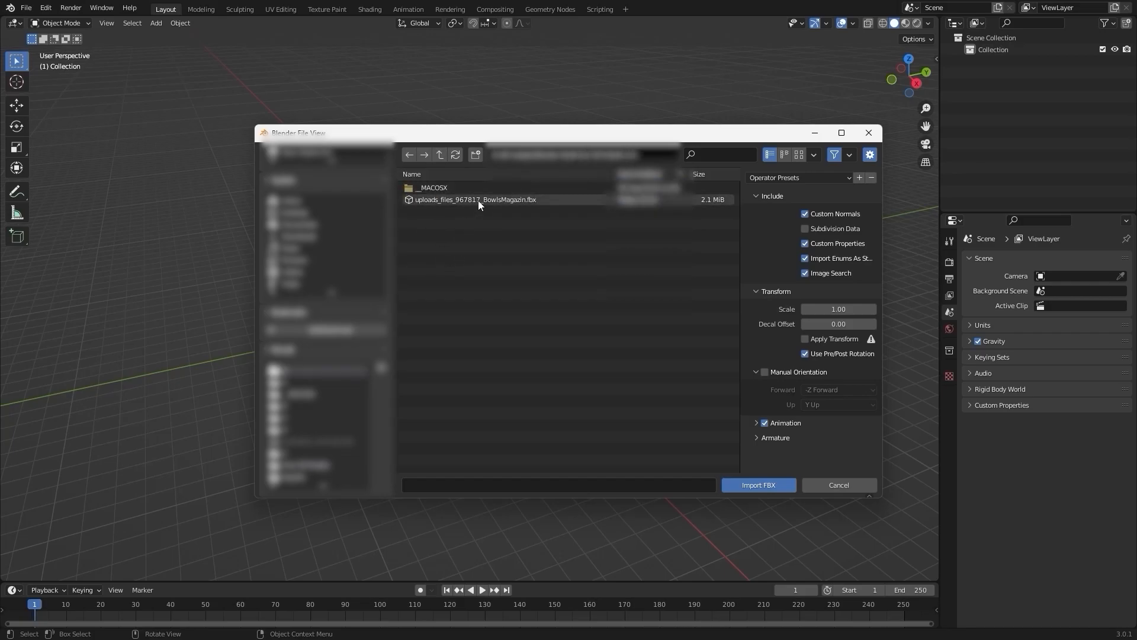
pyautogui.click(478, 201)
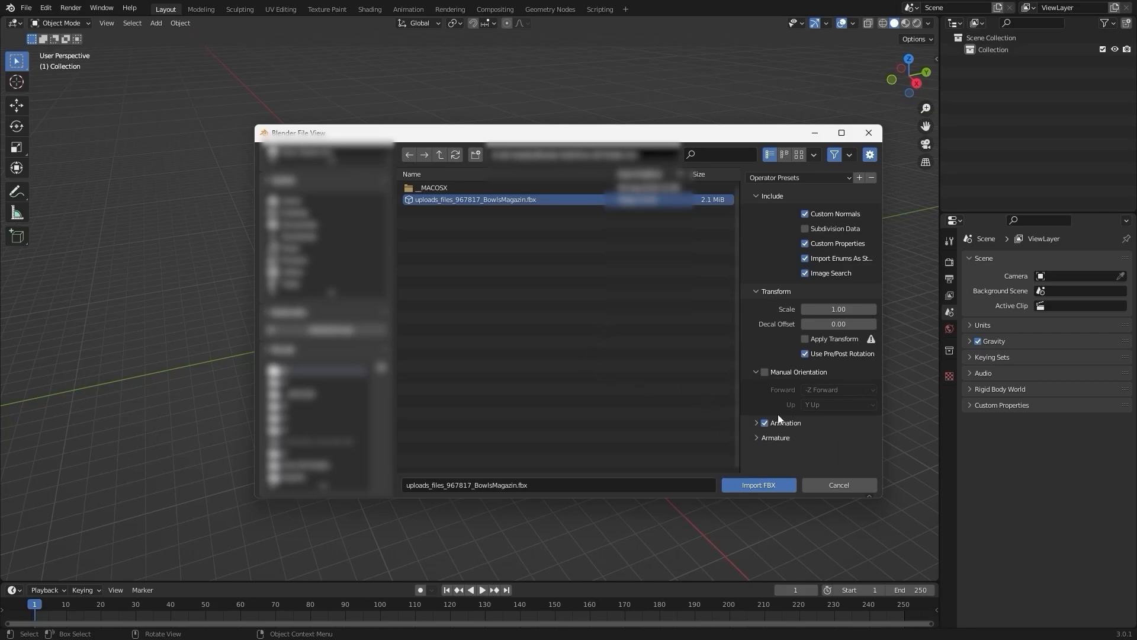
pyautogui.click(765, 423)
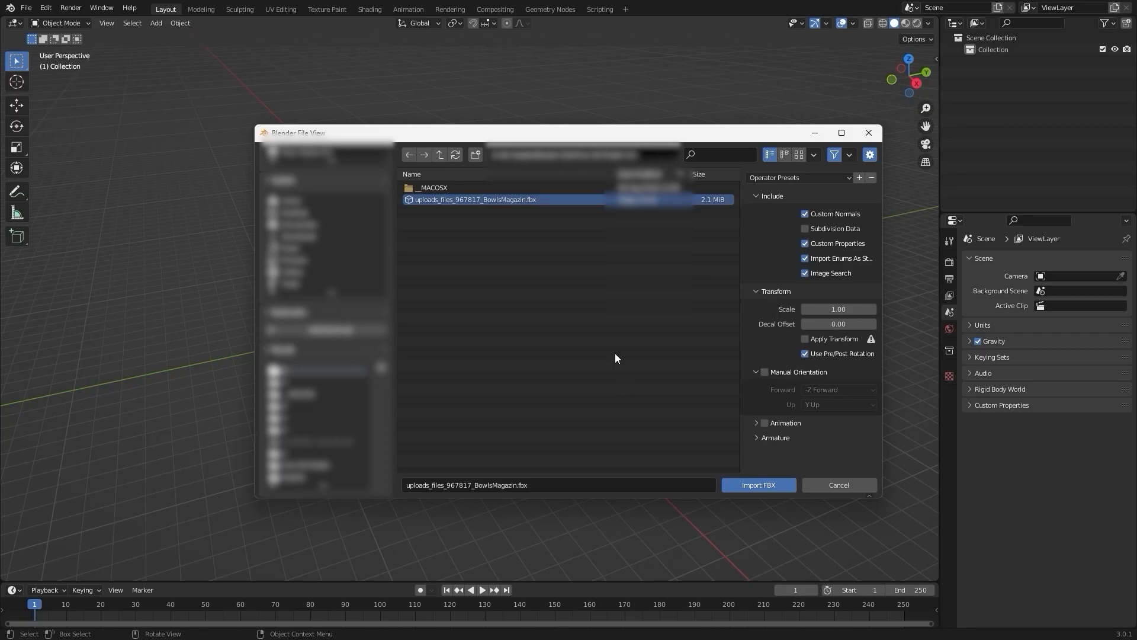
pyautogui.click(755, 485)
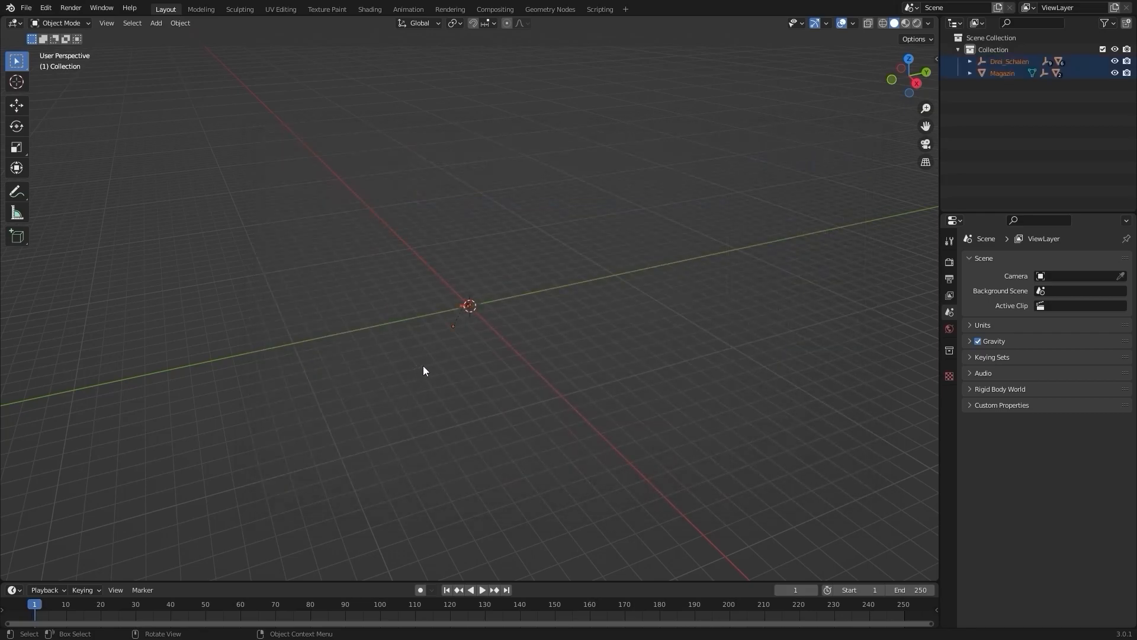
# Select the imported Magazin object, then enlarge the timeline area and turn it into a Shader Editor.
pyautogui.press('KP_Decimal')
pyautogui.click(608, 225)
pyautogui.moveTo(609, 225); pyautogui.dragTo(595, 281, button='middle')
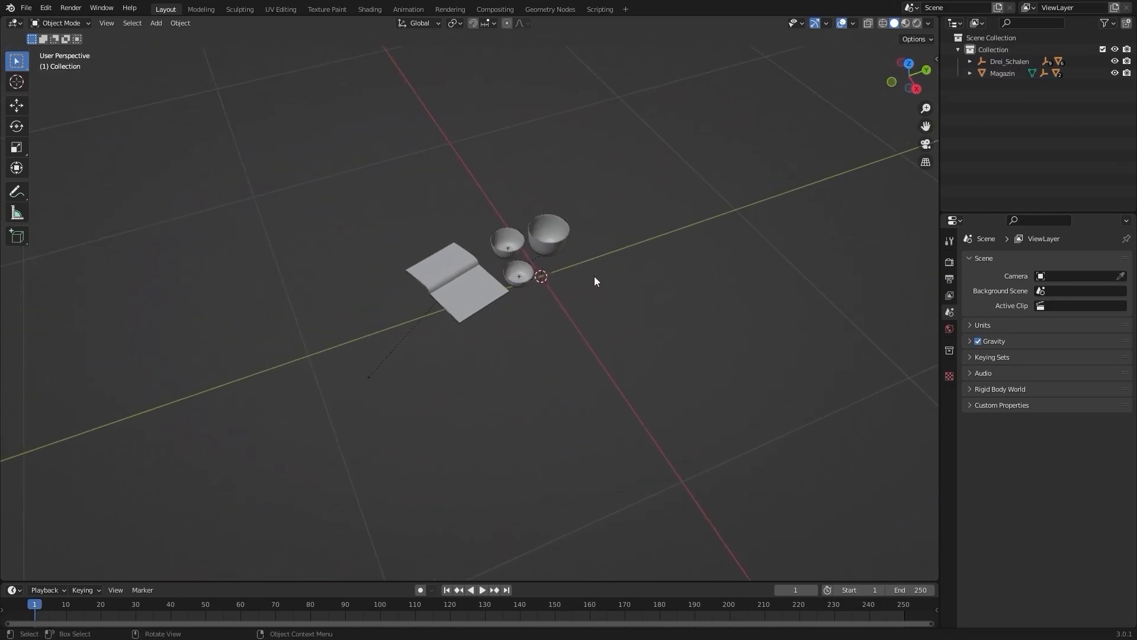
pyautogui.click(467, 291)
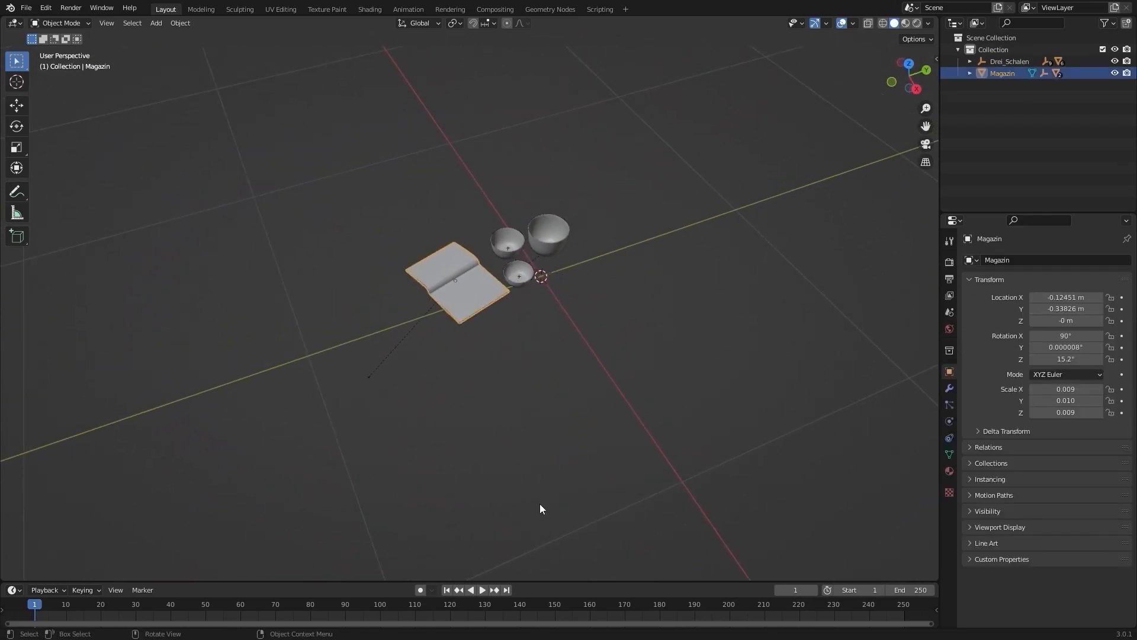
pyautogui.moveTo(556, 582); pyautogui.dragTo(556, 408)
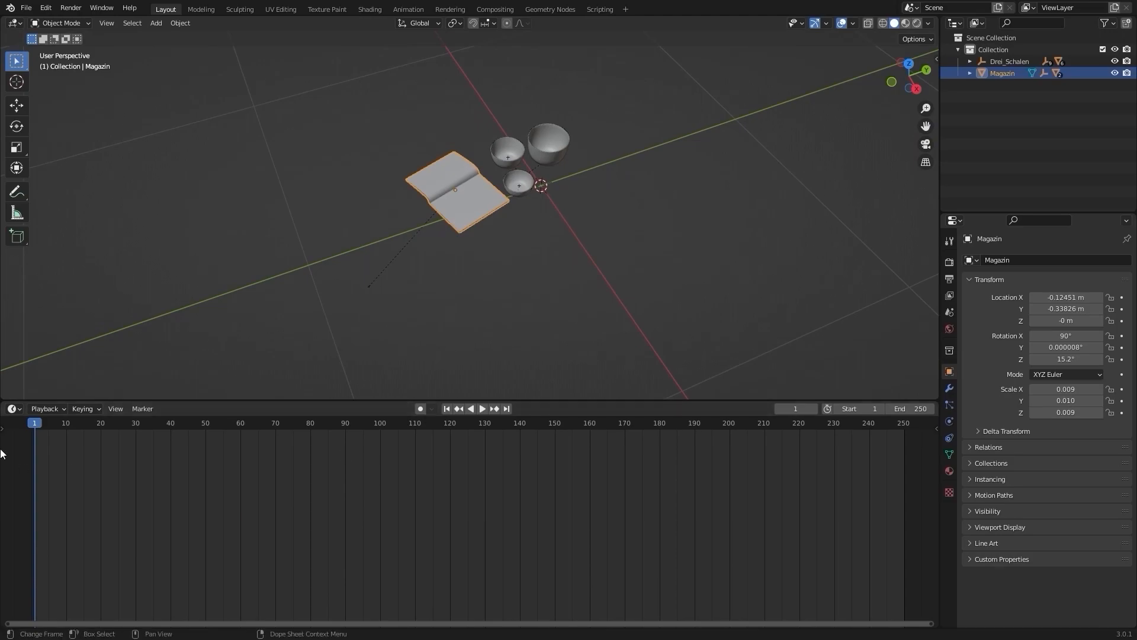
pyautogui.click(12, 408)
pyautogui.click(55, 521)
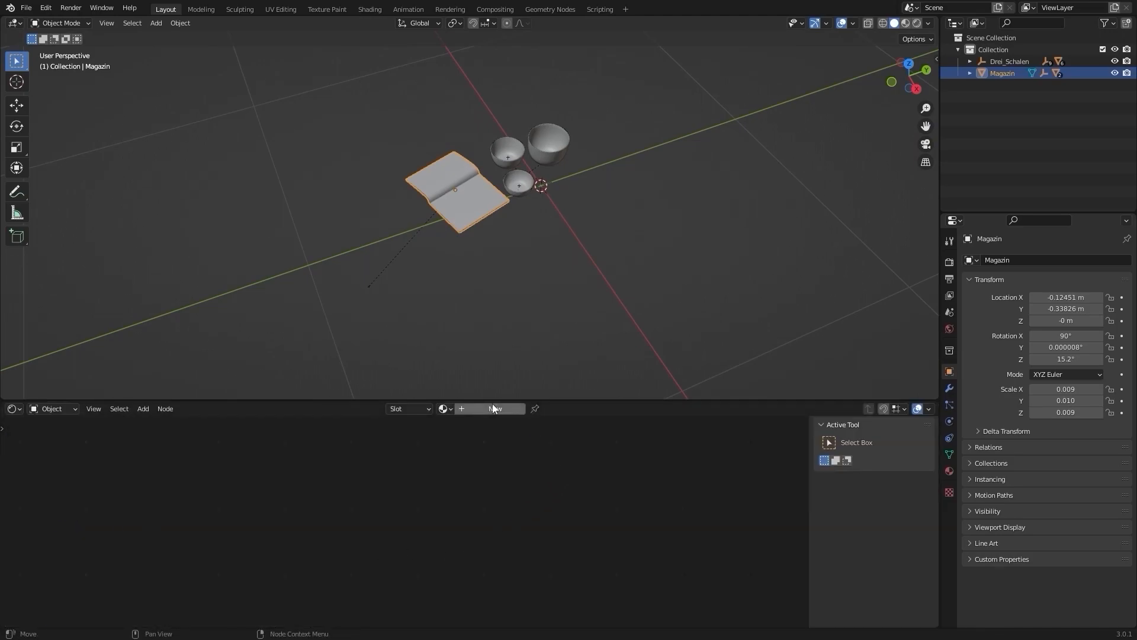
# Create a new material for the magazine and add an Image Texture node beside the Principled BSDF.
pyautogui.scroll(5, 260, 532)
pyautogui.scroll(3, 363, 493)
pyautogui.moveTo(135, 500); pyautogui.dragTo(366, 495, button='middle')
pyautogui.hotkey('shift', 'a')
pyautogui.click(369, 495)
pyautogui.write('image')
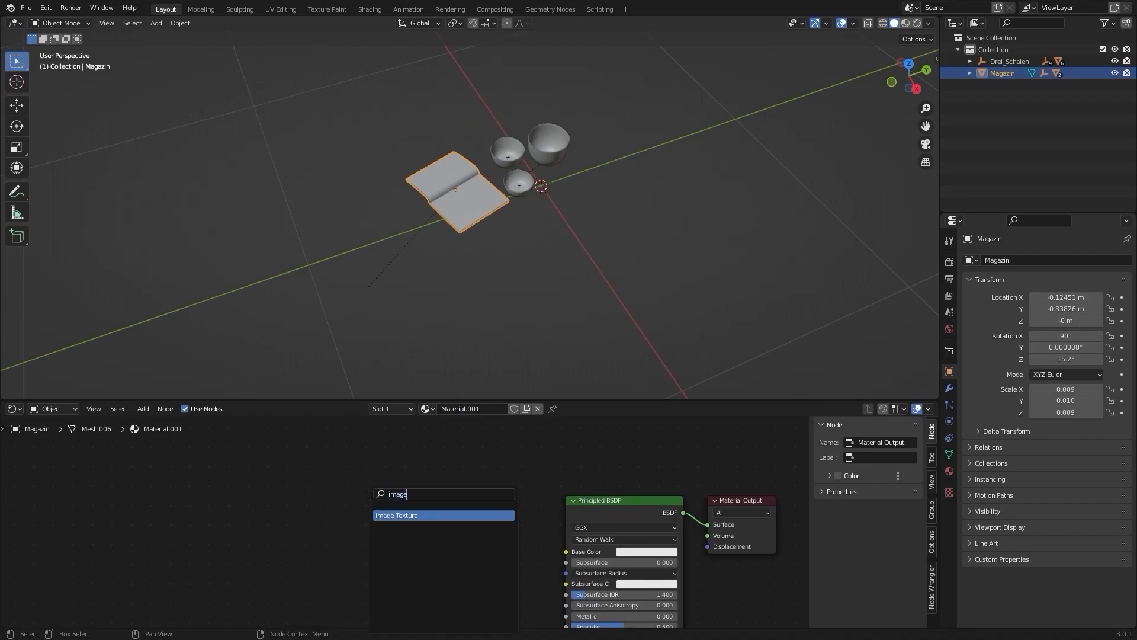
pyautogui.press('Return')
pyautogui.click(365, 496)
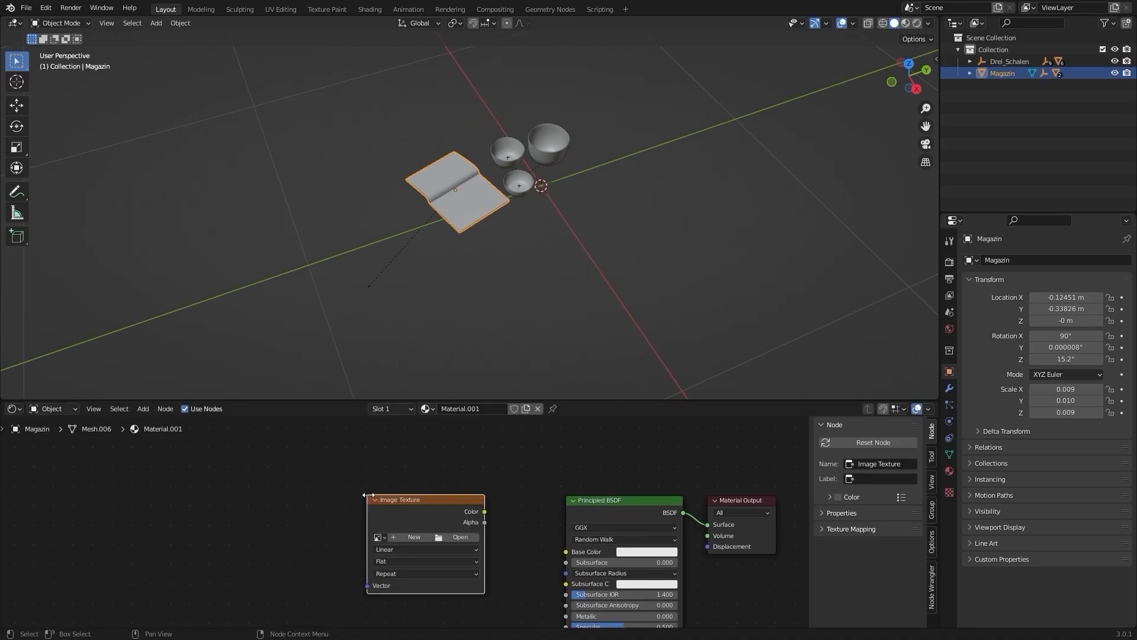
# Load zeitschrift_offen_sw.jpg from the downloaded model's texture folder into the Image Texture node.
pyautogui.click(460, 536)
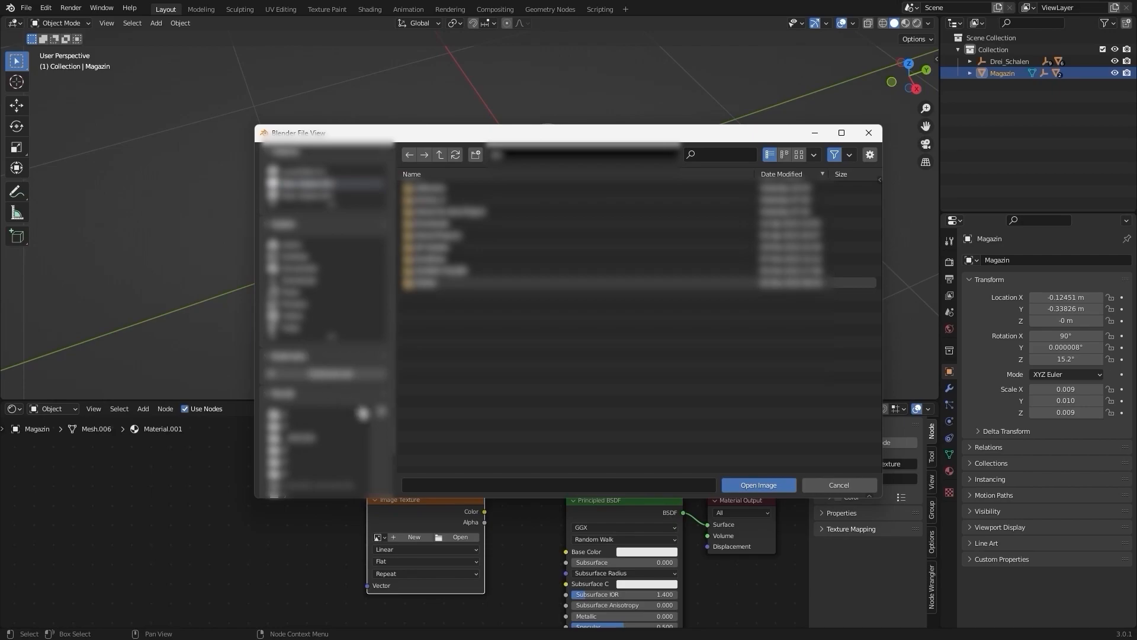
pyautogui.scroll(-2, 298, 448)
pyautogui.click(297, 395)
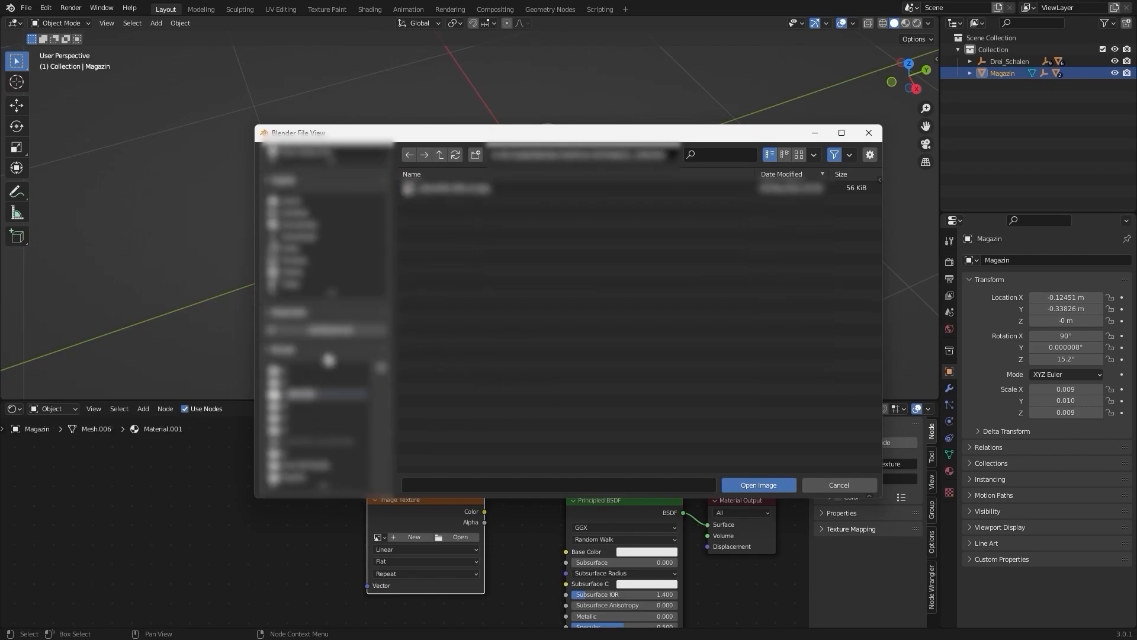
pyautogui.click(439, 154)
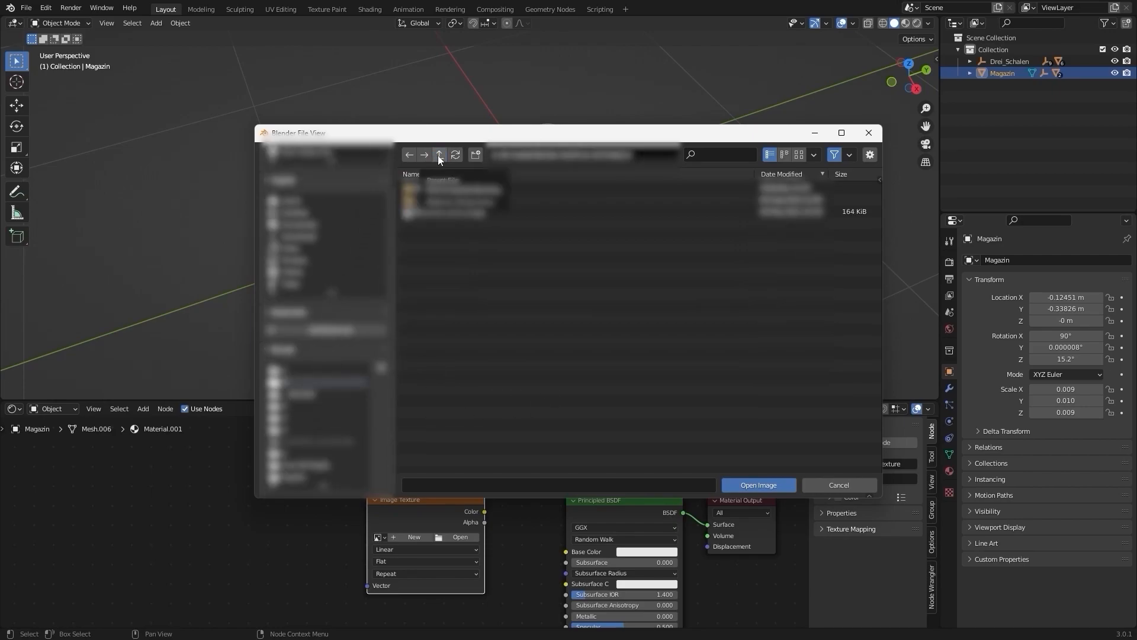
pyautogui.click(438, 155)
pyautogui.click(439, 154)
pyautogui.doubleClick(447, 191)
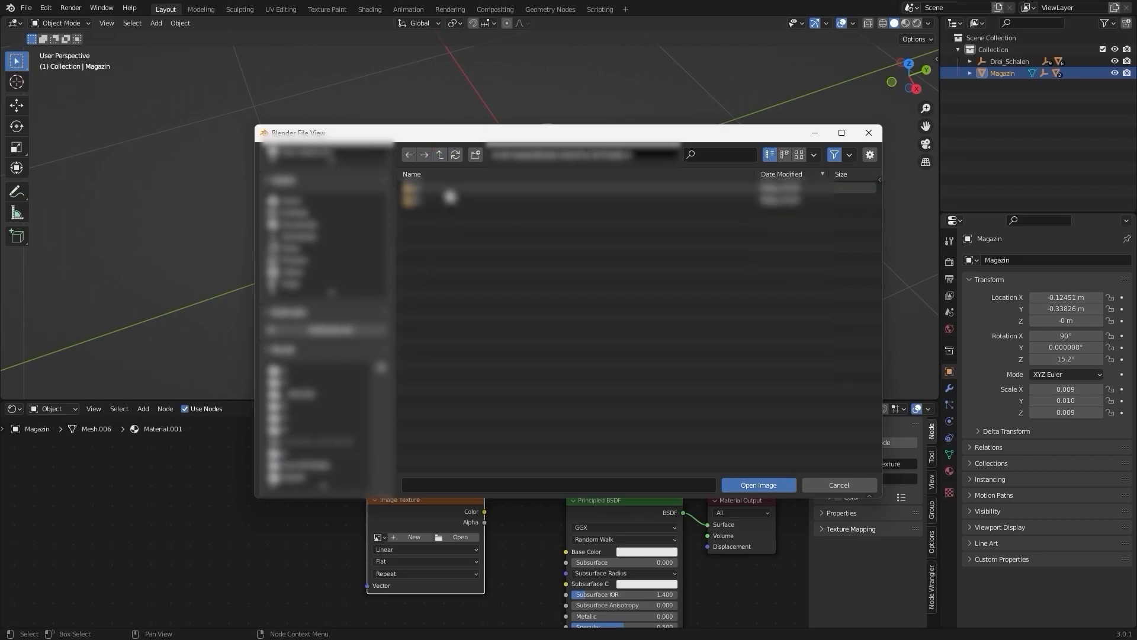
pyautogui.doubleClick(451, 192)
pyautogui.click(476, 201)
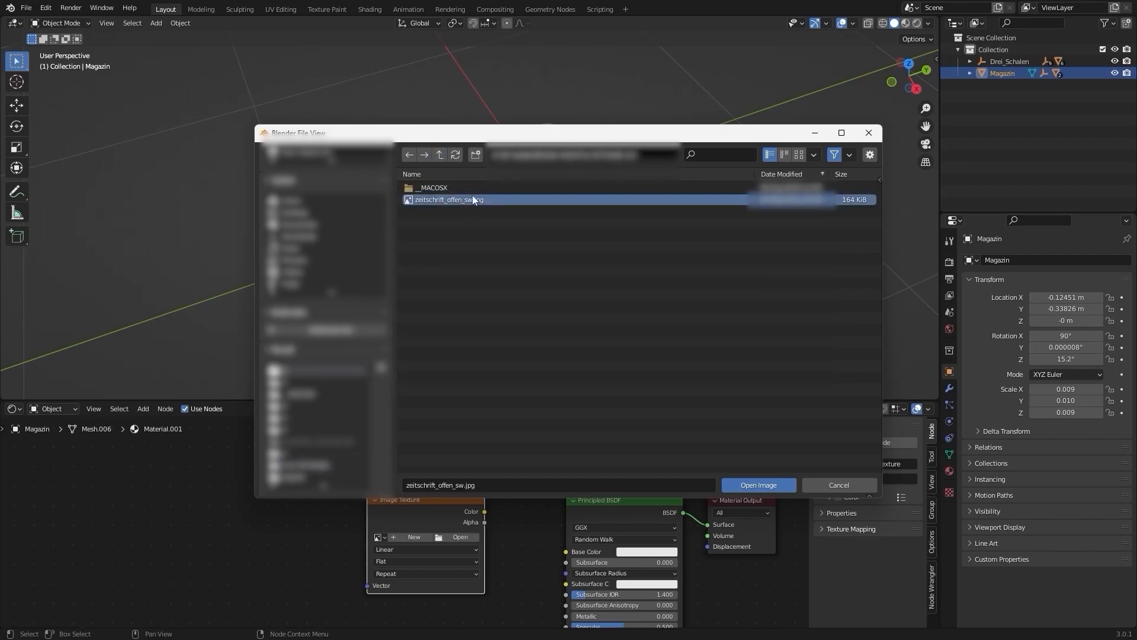
pyautogui.click(770, 487)
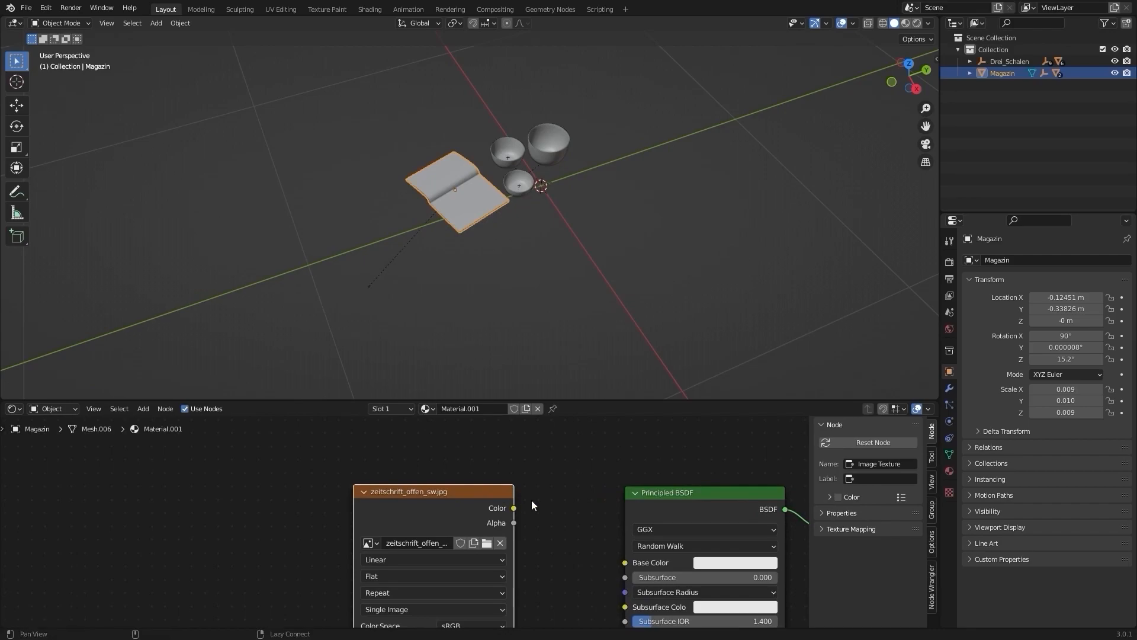
# Connect the image texture's Color output to the Base Color of the Principled BSDF.
pyautogui.moveTo(532, 505); pyautogui.dragTo(451, 481, button='middle')
pyautogui.moveTo(433, 485); pyautogui.dragTo(548, 543)
pyautogui.moveTo(432, 434); pyautogui.dragTo(434, 455, button='middle')
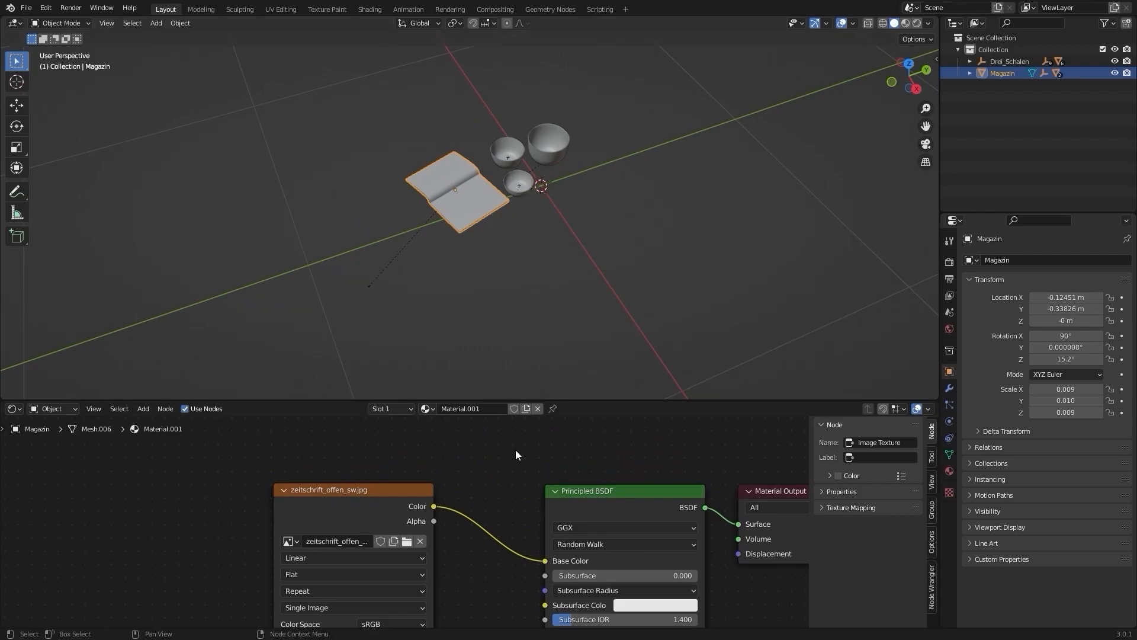
# Switch the viewport to Material Preview shading and check how the texture sits on the magazine.
pyautogui.press('z')
pyautogui.click(521, 288)
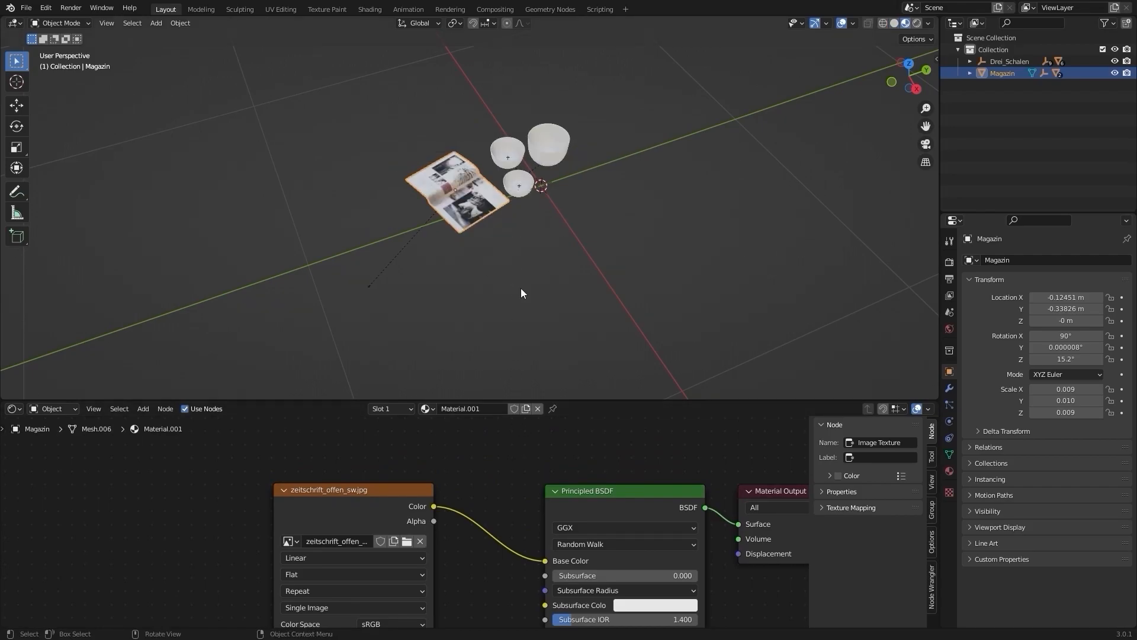
pyautogui.scroll(8, 520, 288)
pyautogui.click(520, 288)
pyautogui.moveTo(520, 287); pyautogui.dragTo(500, 226, button='middle')
pyautogui.scroll(-4, 553, 241)
pyautogui.click(521, 215)
pyautogui.scroll(-3, 560, 228)
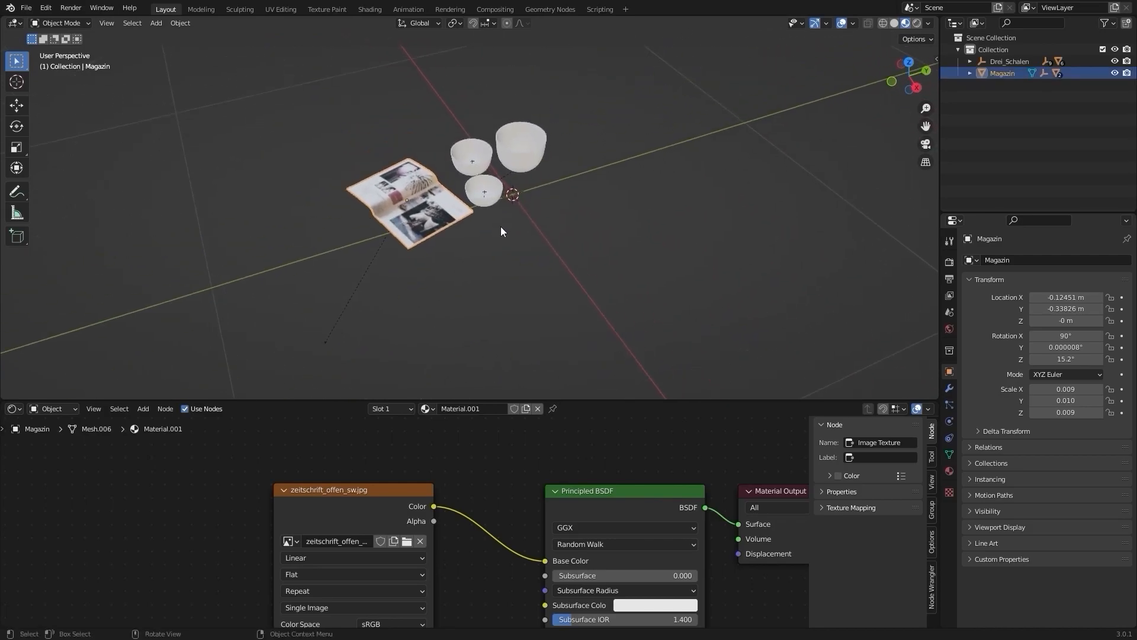
# Start an FBX export into the folder holding uploads_files_967817_BowlsMagazin.fbx and name the file Magazine.
pyautogui.press('q')
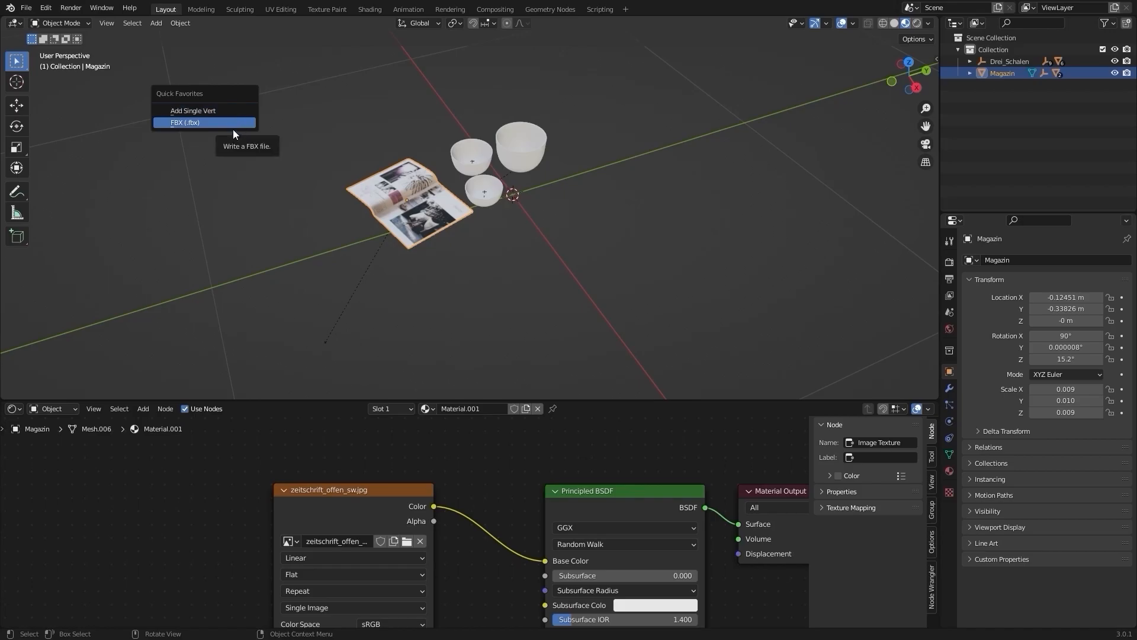
pyautogui.click(233, 129)
pyautogui.scroll(-3, 320, 308)
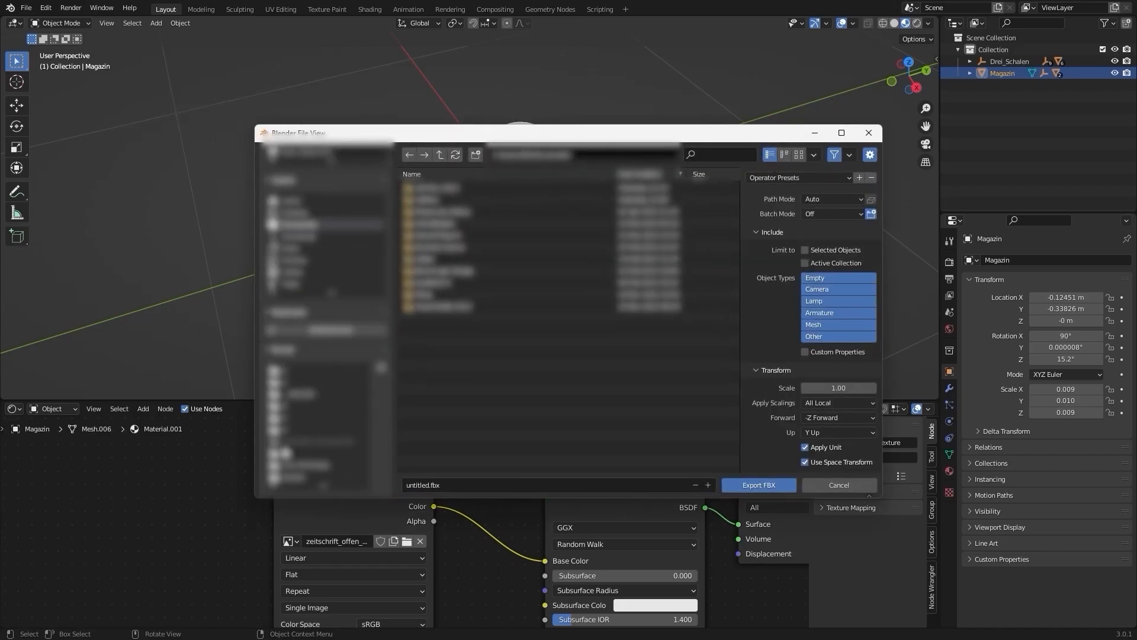
pyautogui.click(439, 155)
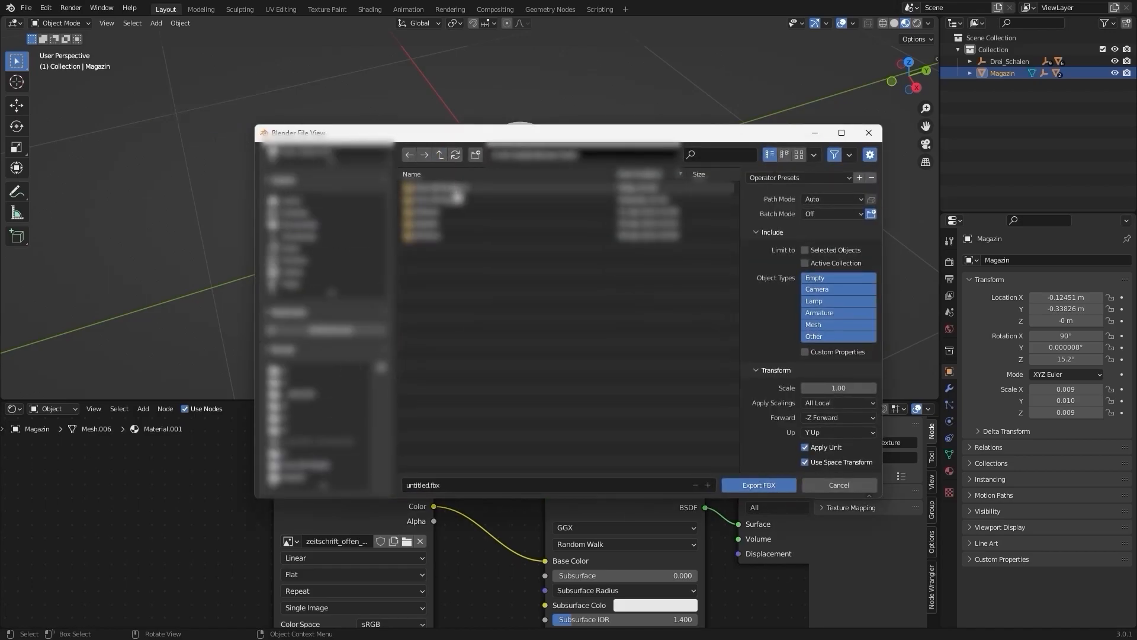
pyautogui.doubleClick(458, 188)
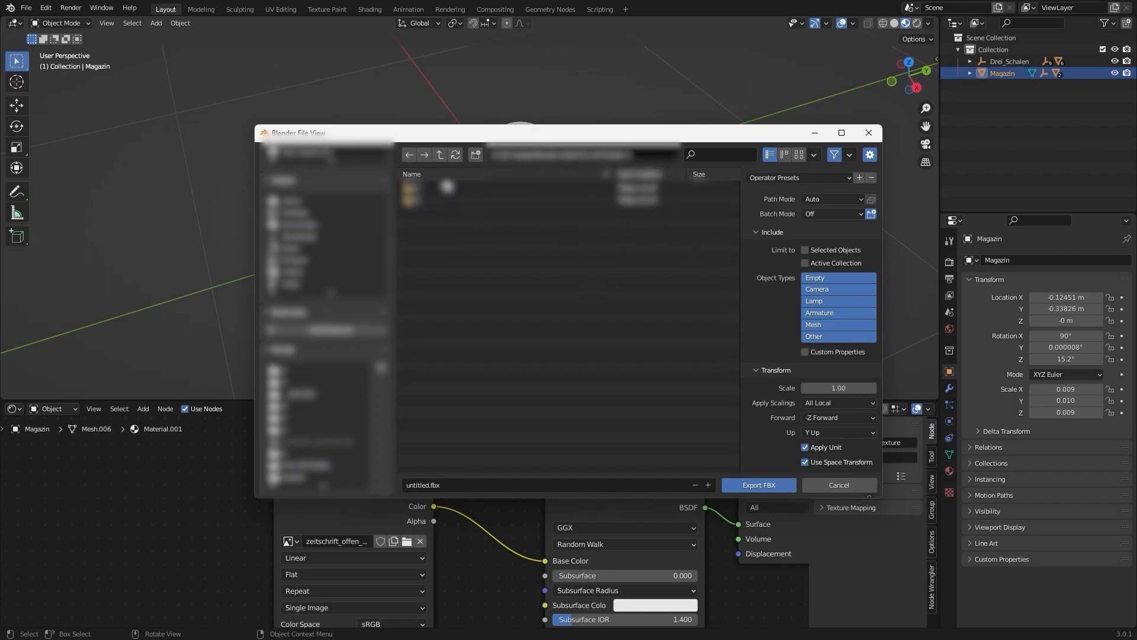
pyautogui.click(439, 188)
pyautogui.doubleClick(437, 188)
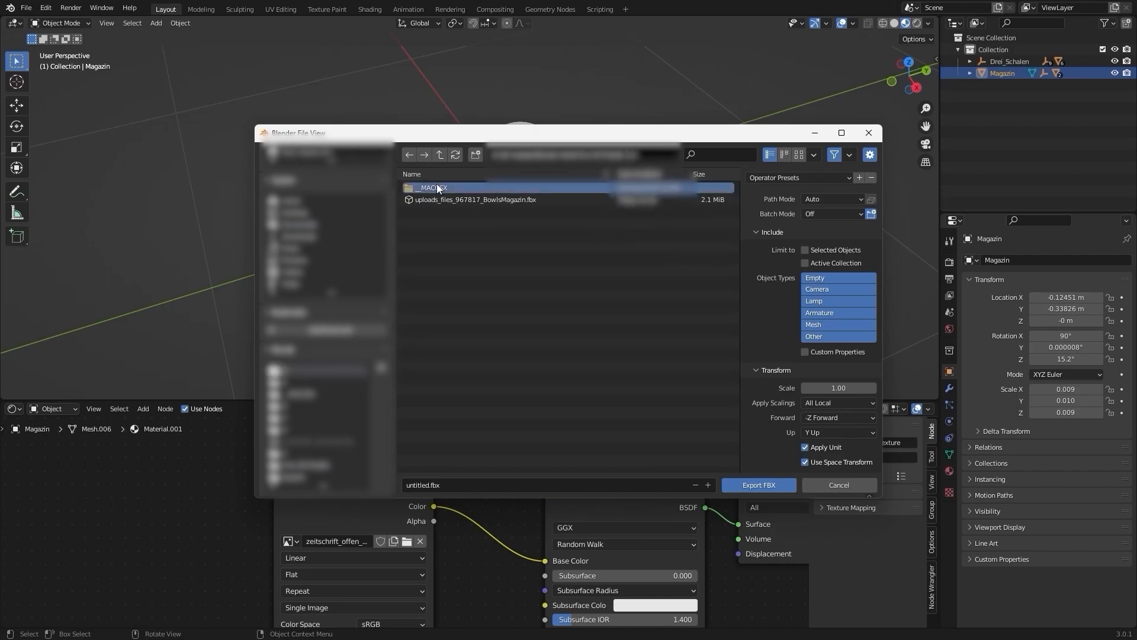
pyautogui.click(458, 479)
pyautogui.write('Magazine')
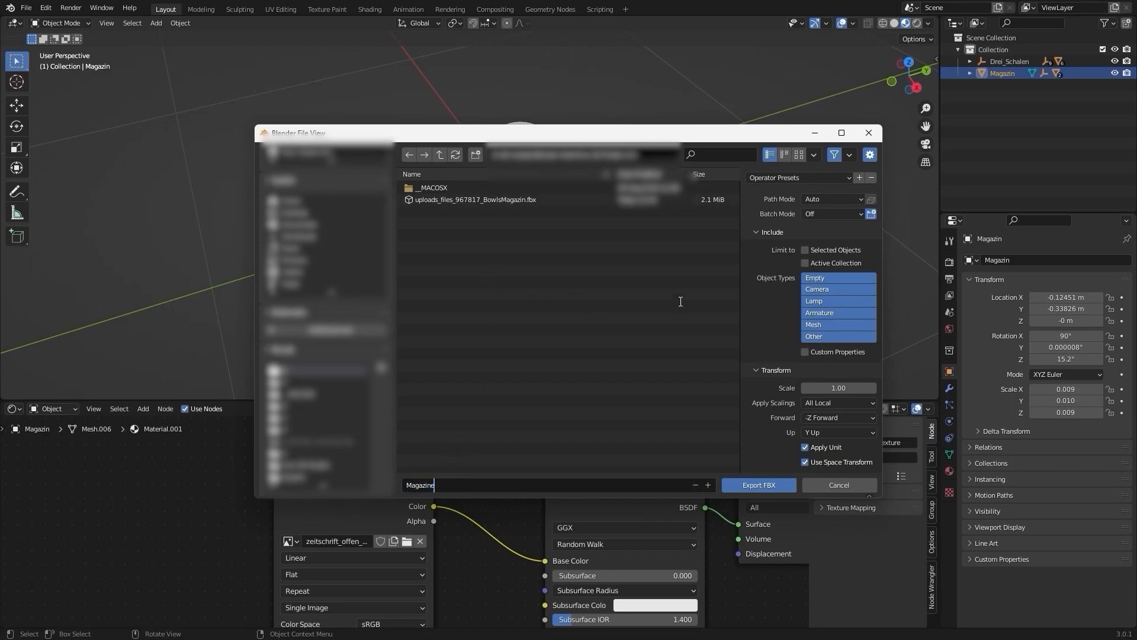
# Apply the saved export preset with Path Mode Copy and meshes only, limit it to Selected Objects and export the FBX.
pyautogui.click(787, 177)
pyautogui.click(780, 204)
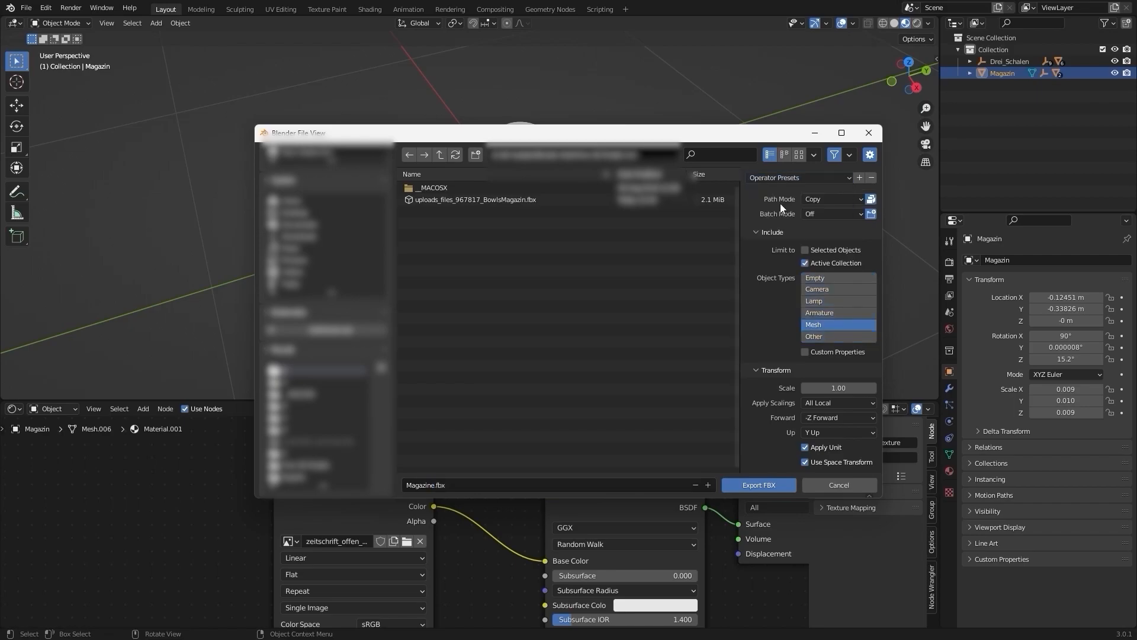
pyautogui.click(804, 250)
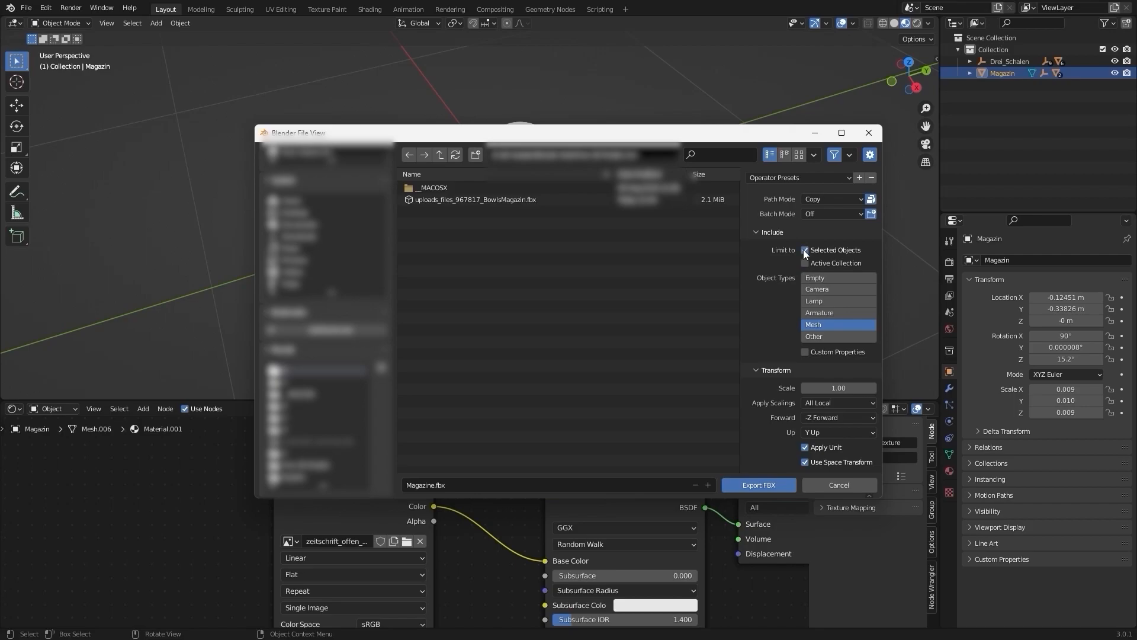
pyautogui.moveTo(621, 133); pyautogui.dragTo(617, 80)
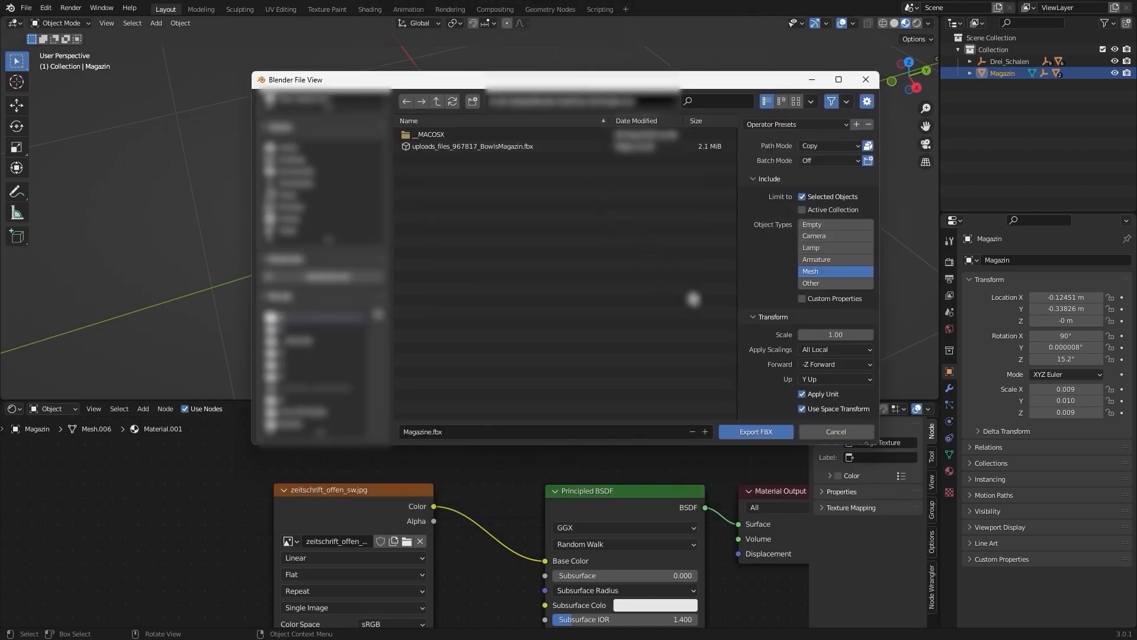
pyautogui.click(755, 431)
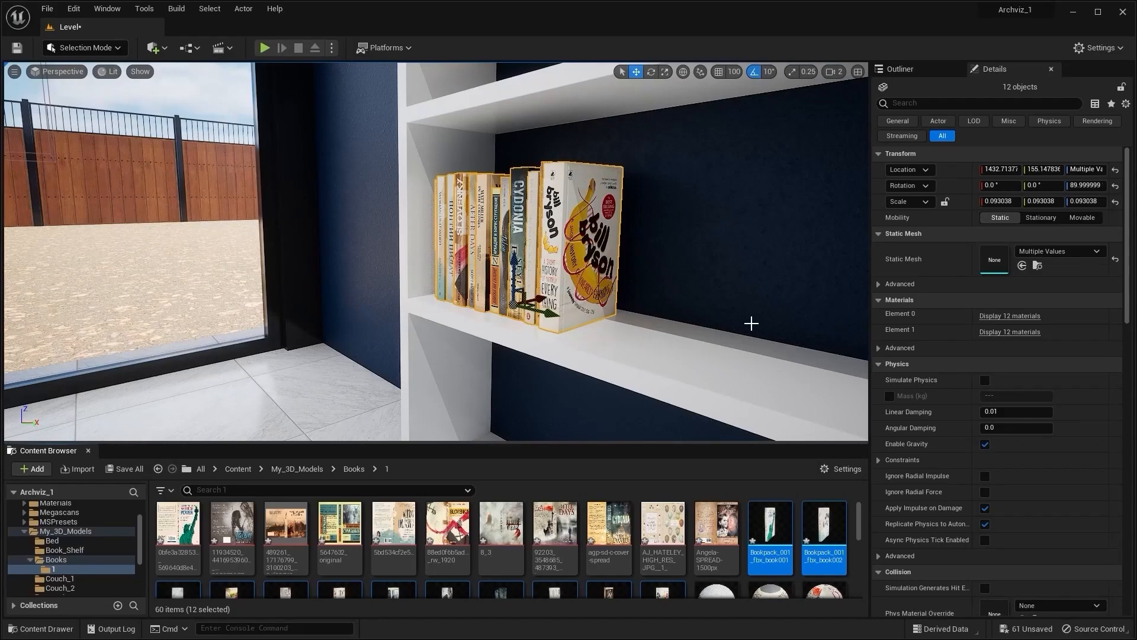
# Switch to Unreal Engine, create a folder named 2 inside My_3D_Models/Books and open it.
pyautogui.click(52, 560)
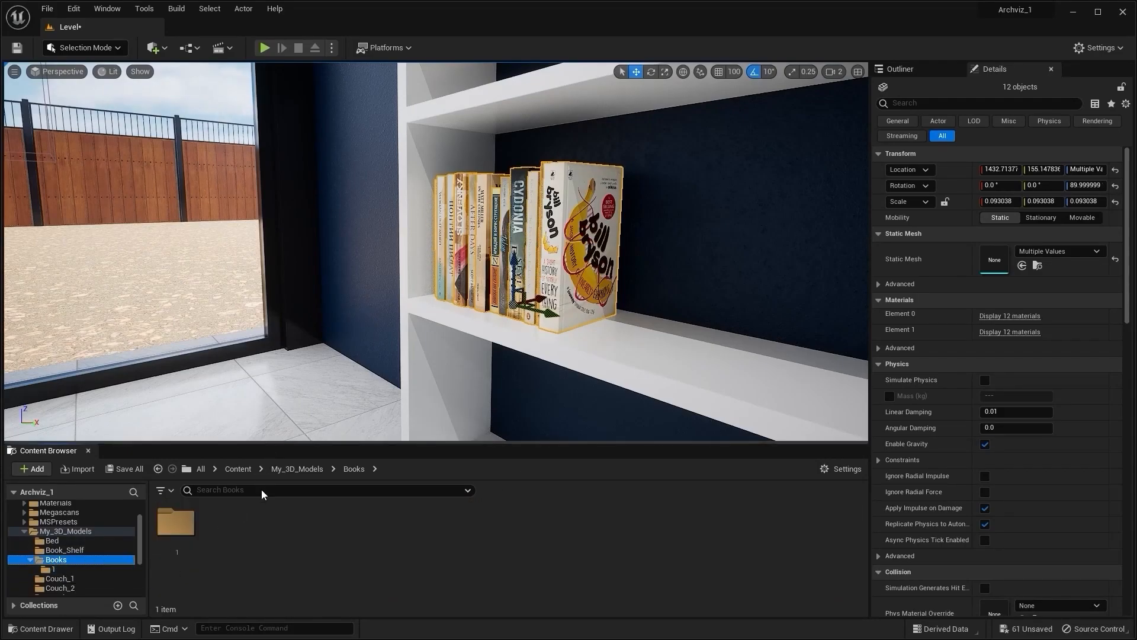
pyautogui.rightClick(254, 538)
pyautogui.click(302, 164)
pyautogui.write('2')
pyautogui.press('Return')
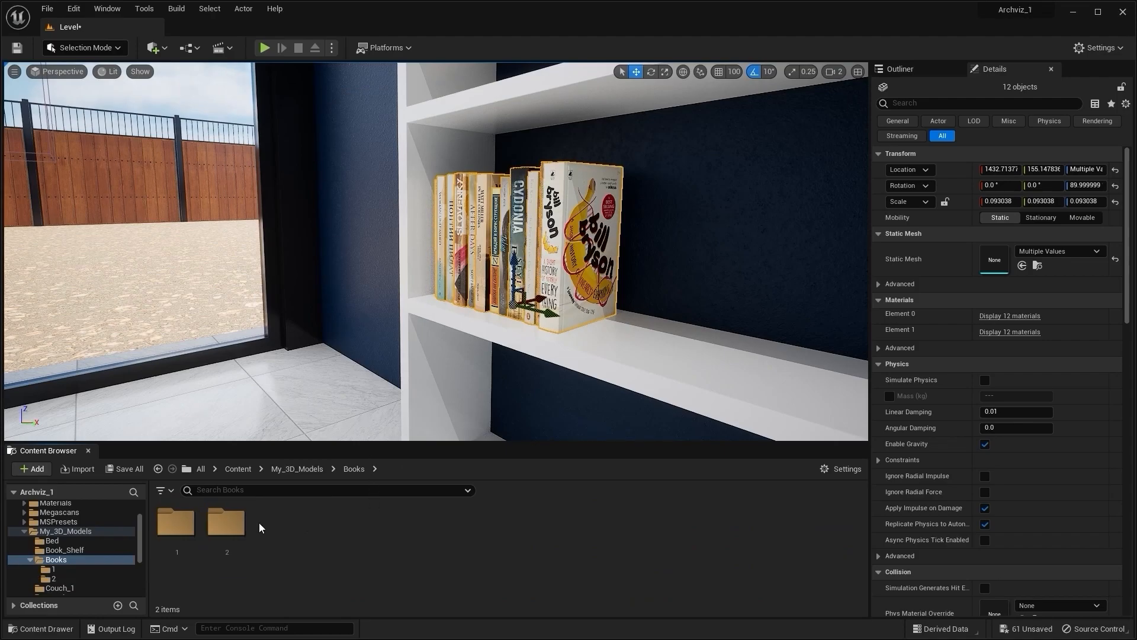
pyautogui.doubleClick(233, 526)
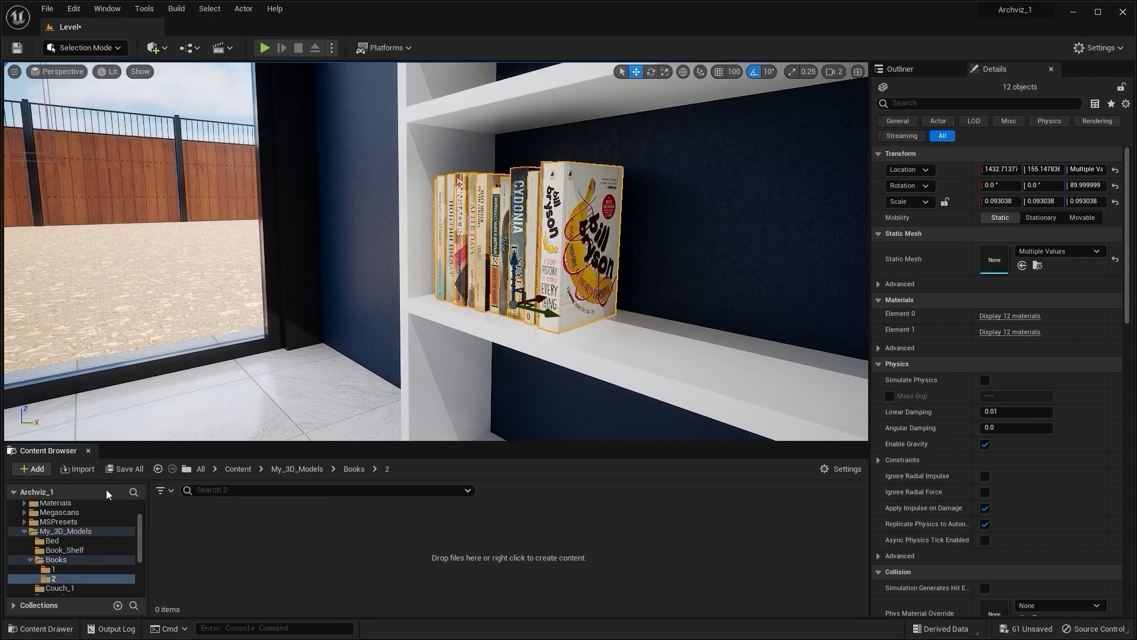
# Import the Magazine FBX into folder 2 using Import All with the default options, then dismiss the message log.
pyautogui.click(87, 474)
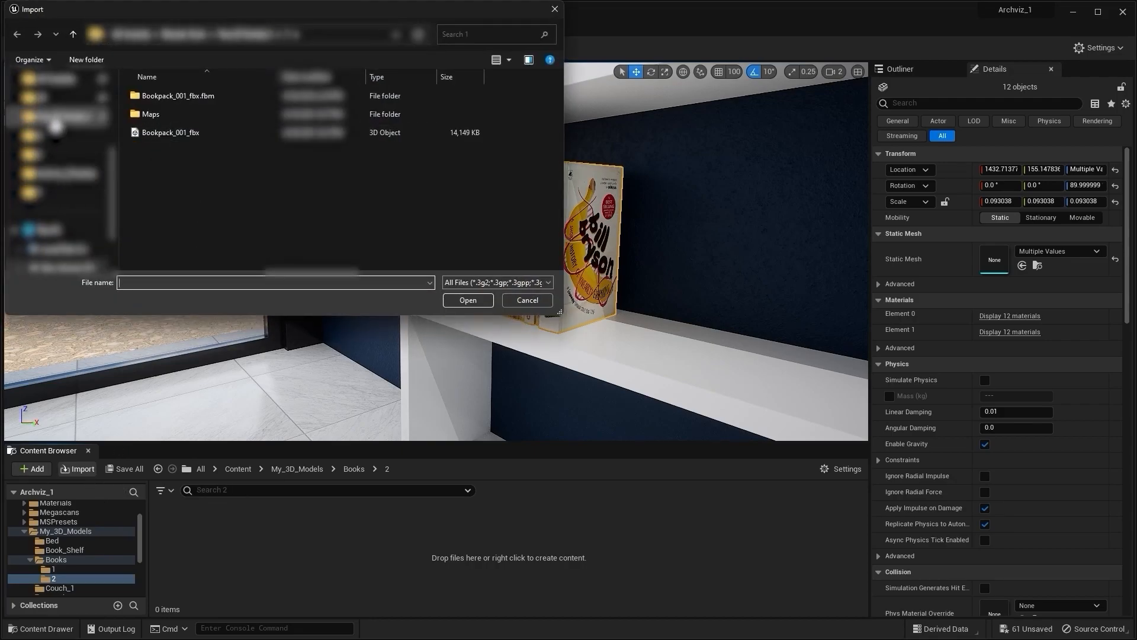
pyautogui.click(56, 116)
pyautogui.doubleClick(211, 110)
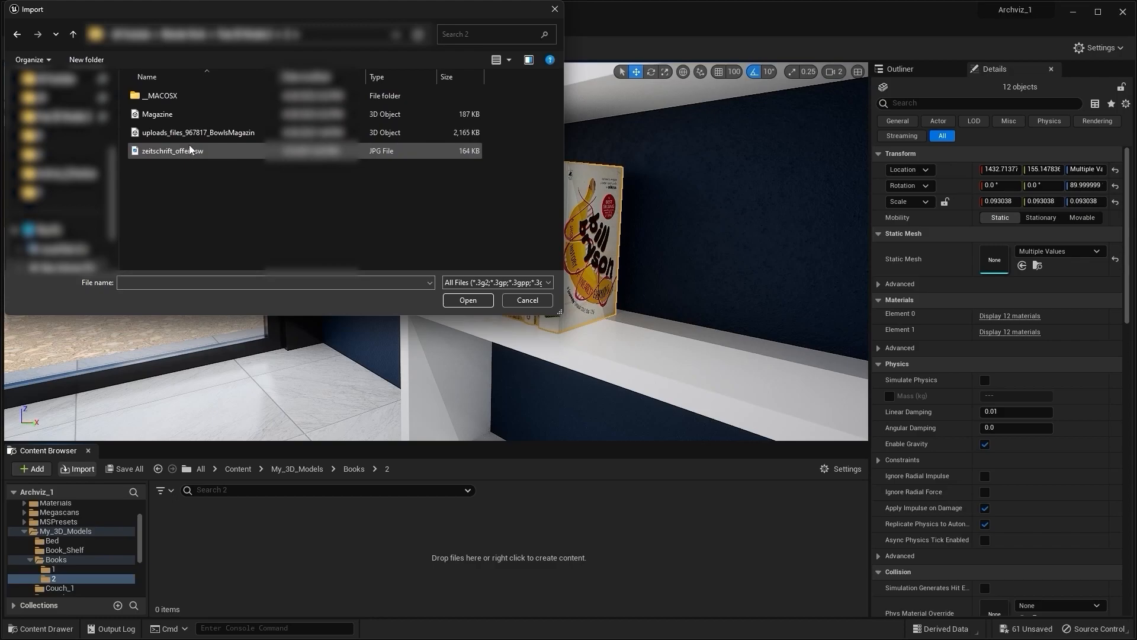
pyautogui.click(201, 121)
pyautogui.click(468, 299)
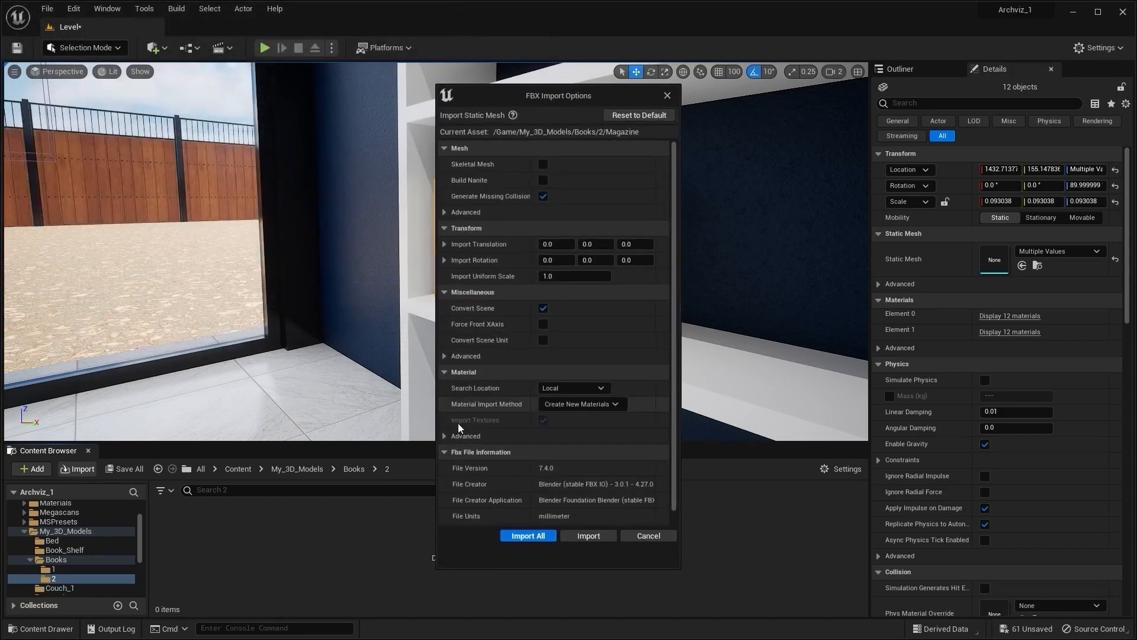
pyautogui.click(539, 538)
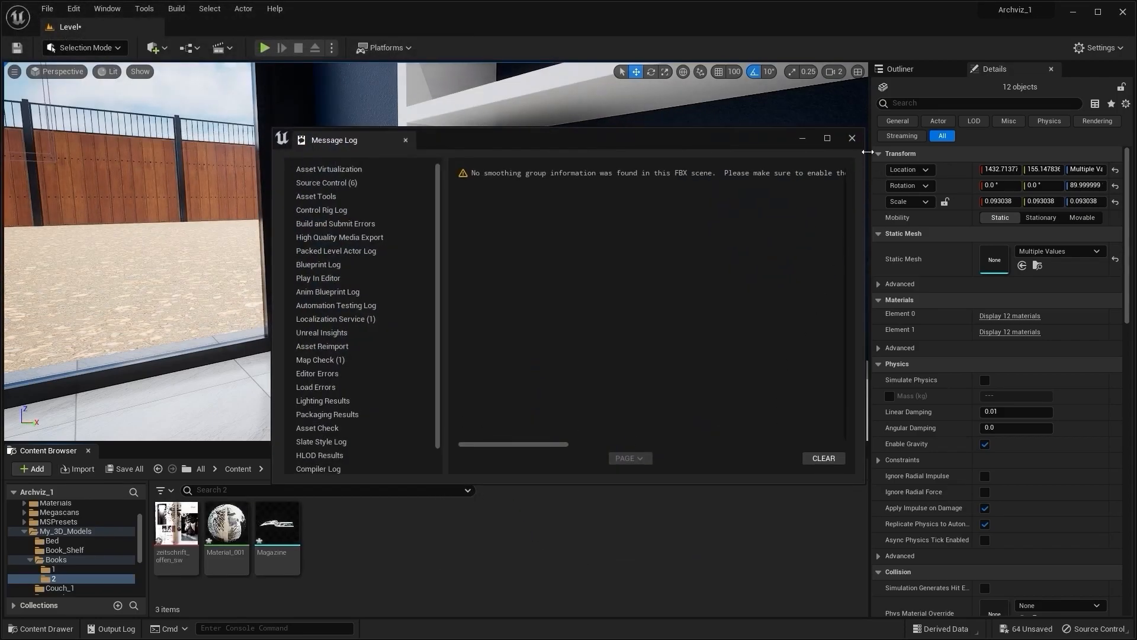
pyautogui.click(854, 138)
# Place the Magazine mesh on top of the living-room coffee table and deselect it.
pyautogui.moveTo(669, 237); pyautogui.dragTo(401, 418, button='right')
pyautogui.press('w')
pyautogui.moveTo(278, 523); pyautogui.dragTo(397, 324)
pyautogui.moveTo(397, 325); pyautogui.dragTo(362, 319, button='right')
pyautogui.press('Escape')
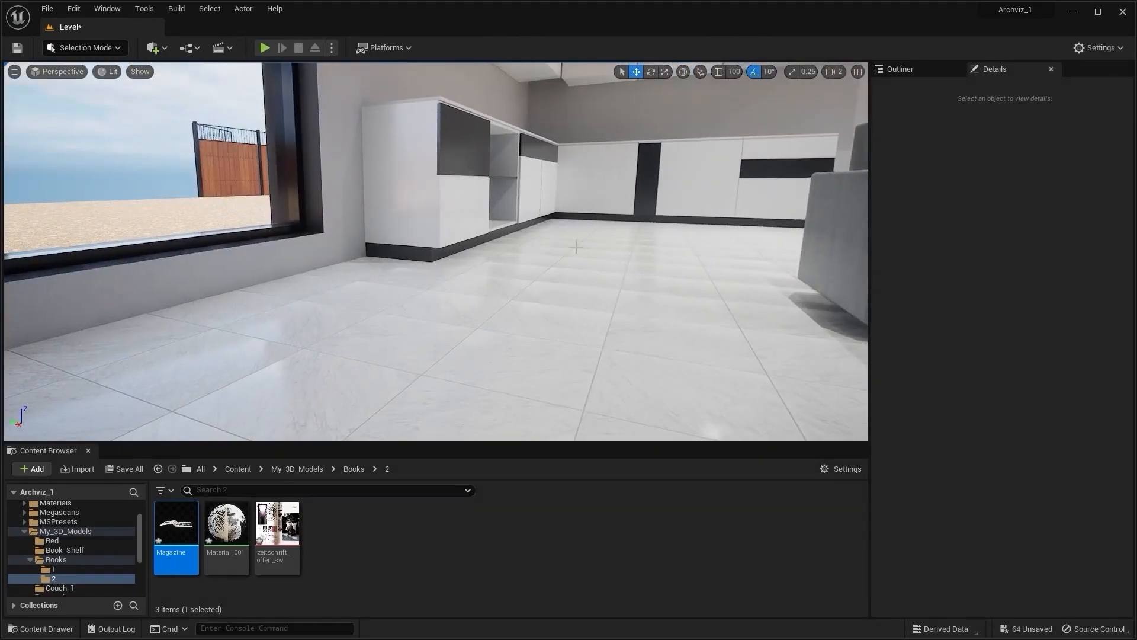
# Locate the kitchen cabinet's white material Kitchen_Cabinets_Inst in the project and apply it to the coffee table's base blocks.
pyautogui.click(403, 171)
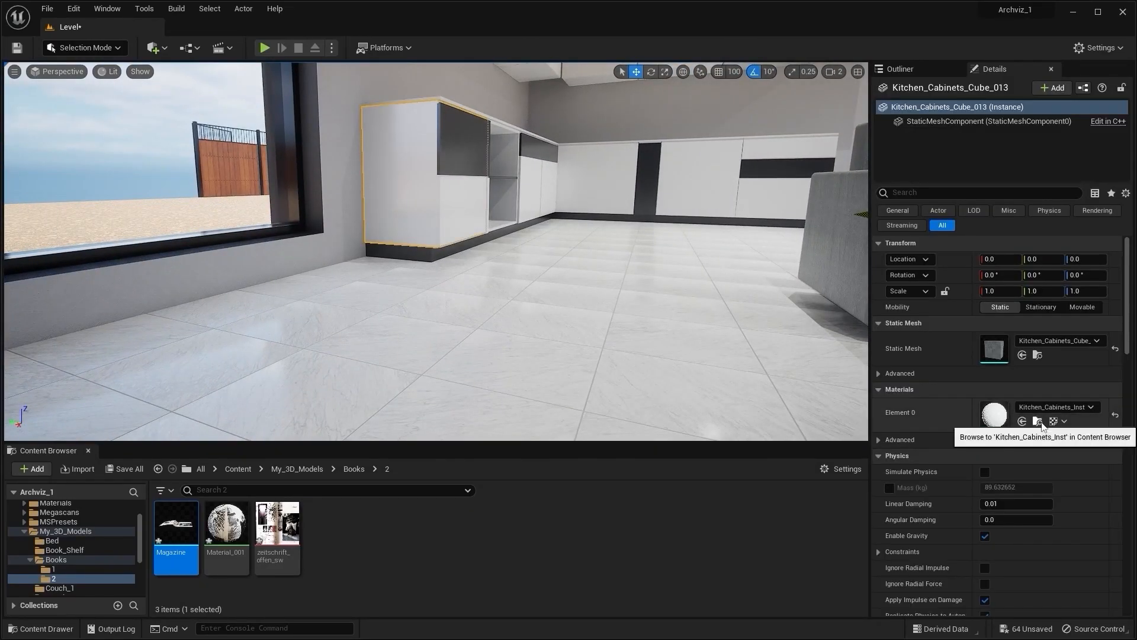
pyautogui.click(1038, 421)
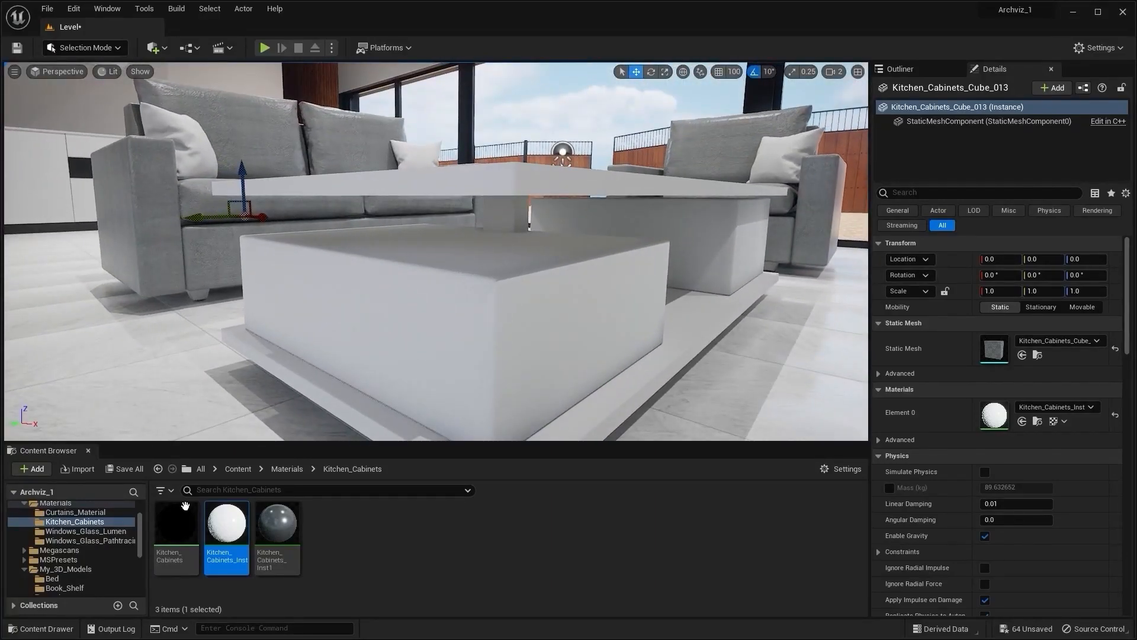
pyautogui.moveTo(283, 429); pyautogui.dragTo(379, 427, button='right')
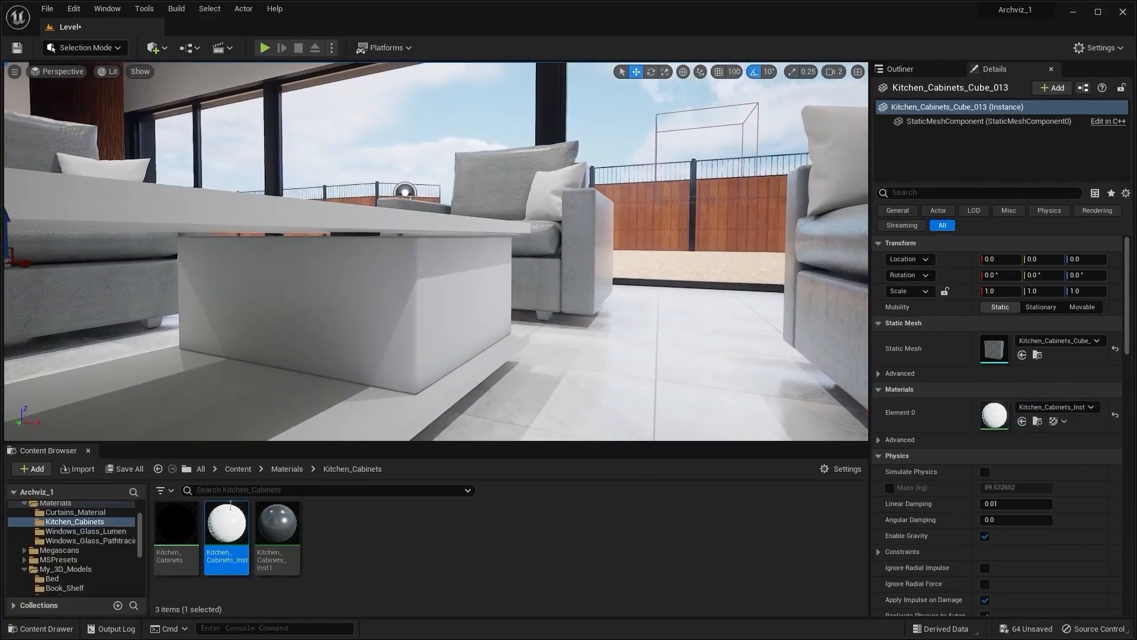
pyautogui.moveTo(233, 527); pyautogui.dragTo(316, 281)
pyautogui.moveTo(316, 281); pyautogui.dragTo(261, 337, button='right')
pyautogui.moveTo(213, 524); pyautogui.dragTo(299, 314)
pyautogui.moveTo(299, 313); pyautogui.dragTo(296, 246, button='right')
# Apply Kitchen_Cabinets_Inst to further coffee table parts, including the small support block under the table top.
pyautogui.moveTo(227, 527); pyautogui.dragTo(660, 338)
pyautogui.moveTo(660, 338); pyautogui.dragTo(693, 305, button='right')
pyautogui.press('q')
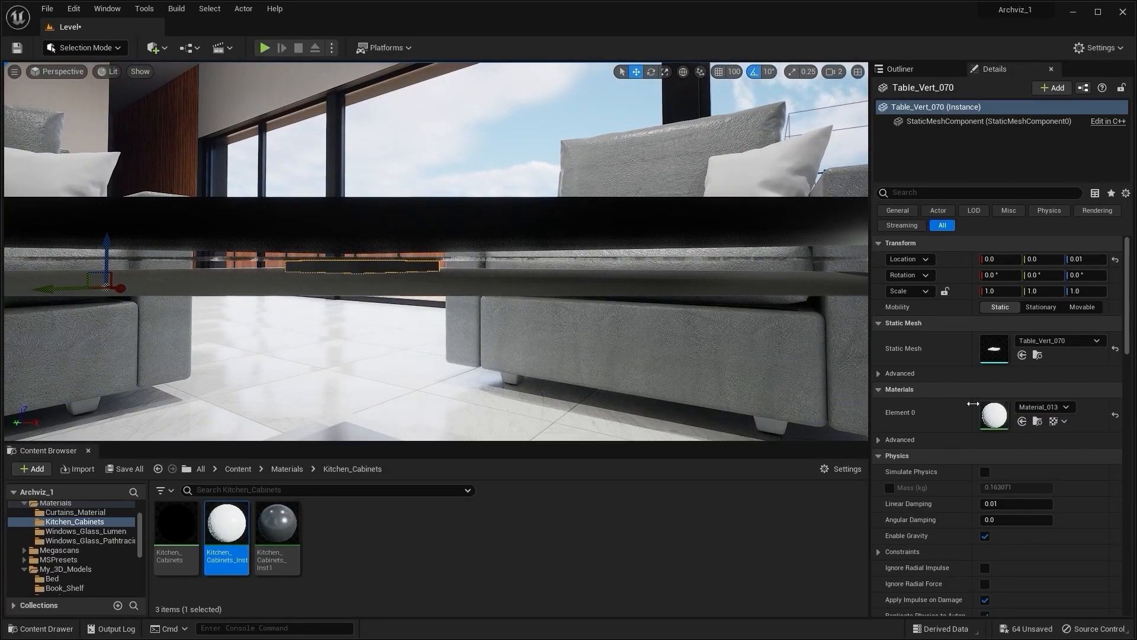
pyautogui.moveTo(533, 267); pyautogui.dragTo(379, 270, button='right')
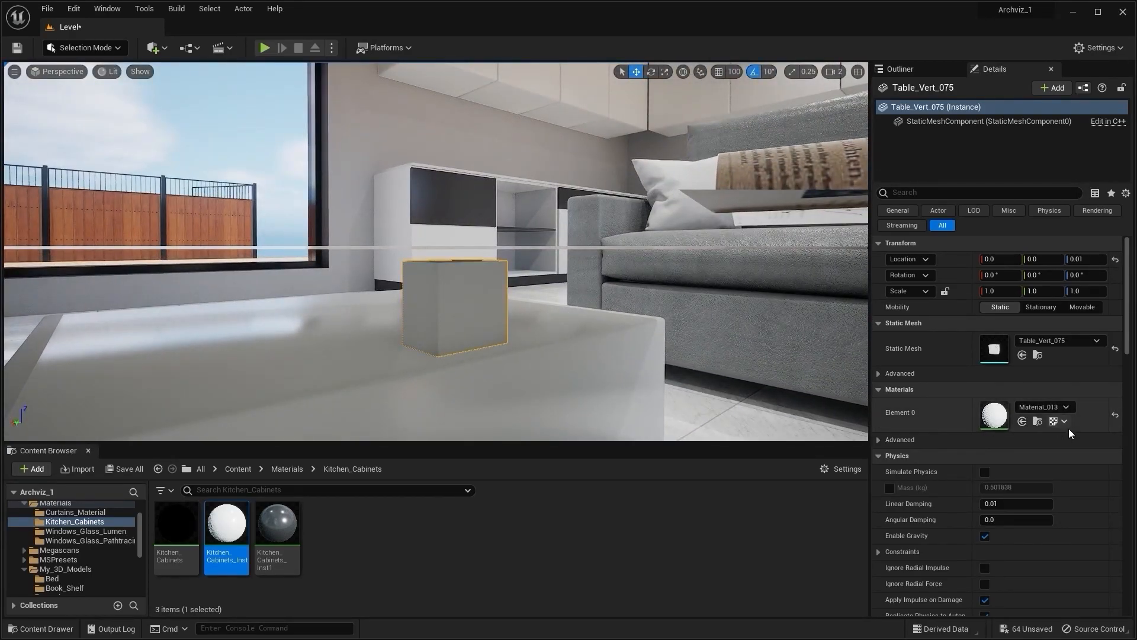
pyautogui.click(1022, 421)
# Apply the dark Kitchen_Cabinets_Inst1 material to the front panels of the coffee table's two base blocks.
pyautogui.moveTo(279, 287); pyautogui.dragTo(207, 299, button='right')
pyautogui.moveTo(342, 332); pyautogui.dragTo(344, 333)
pyautogui.moveTo(344, 333); pyautogui.dragTo(448, 314, button='right')
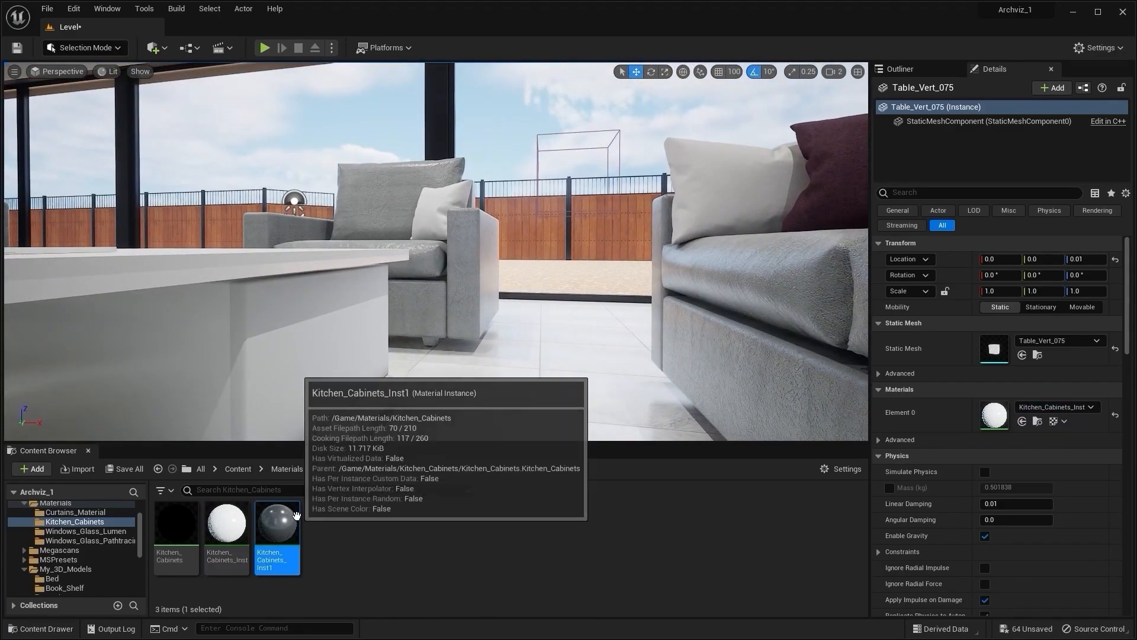
pyautogui.moveTo(296, 515); pyautogui.dragTo(331, 337)
pyautogui.moveTo(331, 338); pyautogui.dragTo(361, 332, button='right')
pyautogui.press('Escape')
# Select the coffee table top and set the viewport camera speed to 3.
pyautogui.click(466, 299)
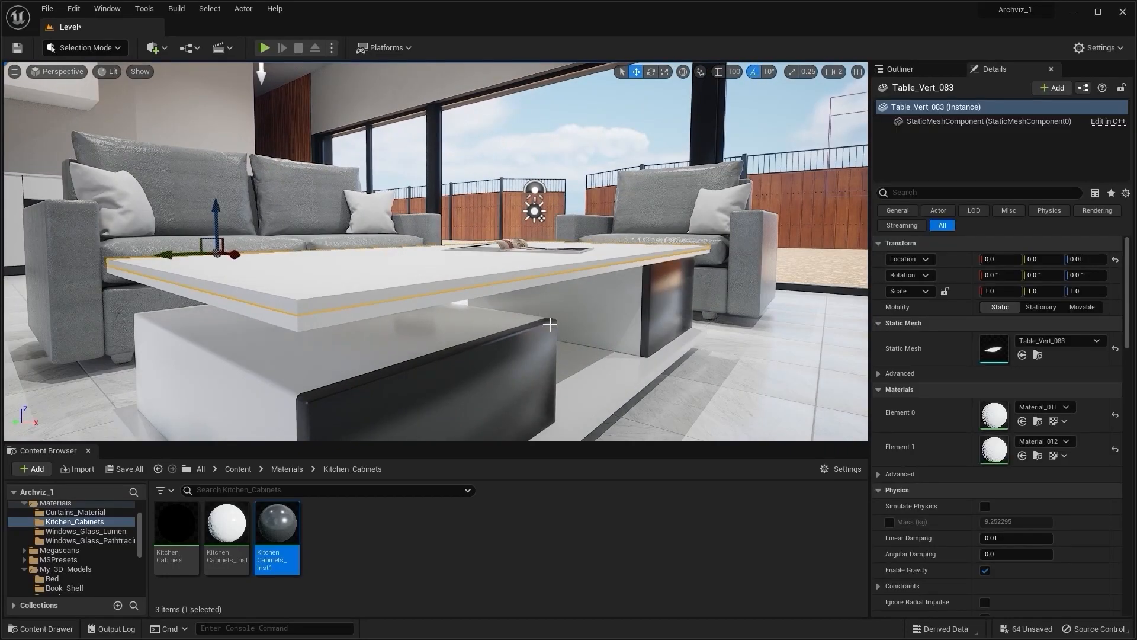
pyautogui.click(832, 72)
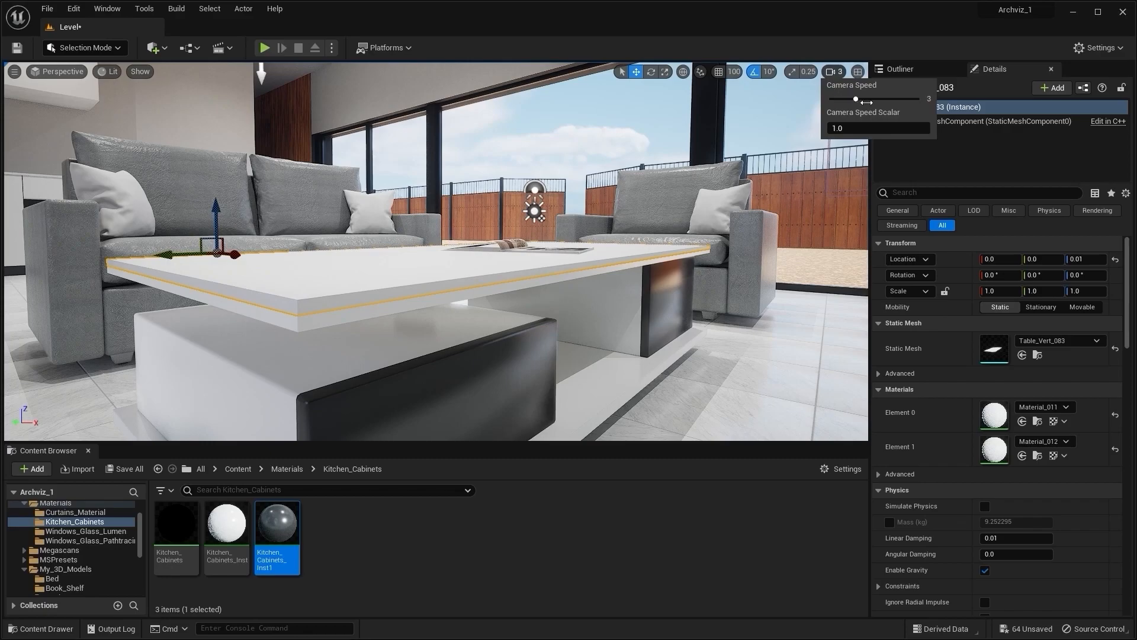
# Locate the bedroom window's Glass_PathTracing_Inst material in the project and apply it to the window in the dark outer wall.
pyautogui.moveTo(415, 267)
pyautogui.mouseDown(button='right')
pyautogui.moveTo(409, 254)
pyautogui.moveTo(422, 279)
pyautogui.mouseUp(button='right')
pyautogui.click(427, 290)
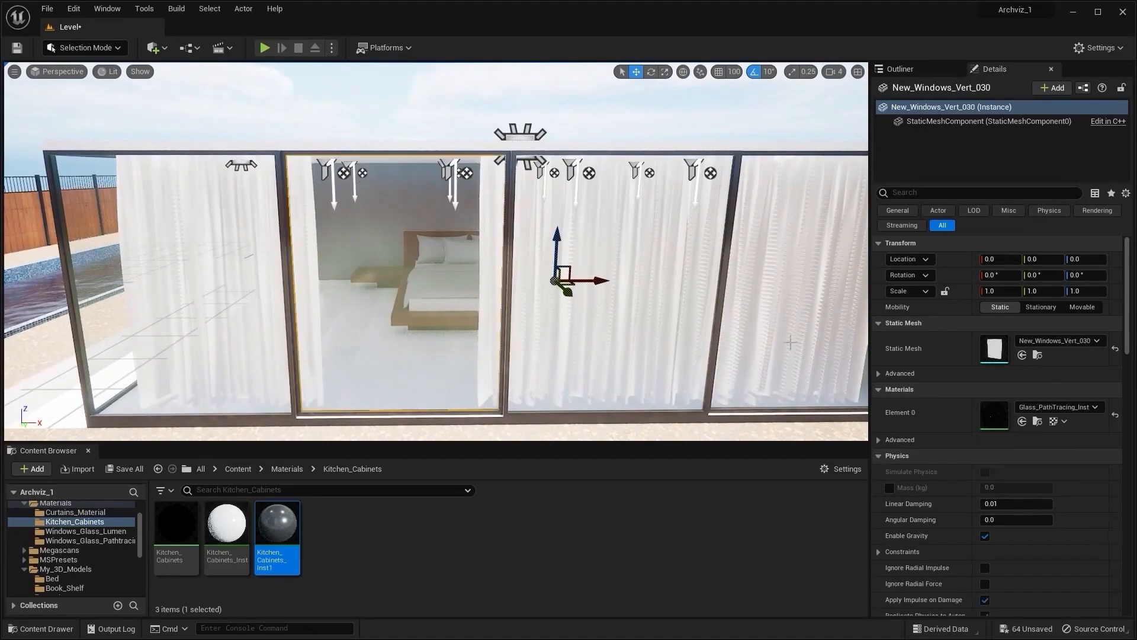
pyautogui.click(1038, 422)
pyautogui.moveTo(593, 296); pyautogui.dragTo(598, 293, button='right')
pyautogui.click(343, 255)
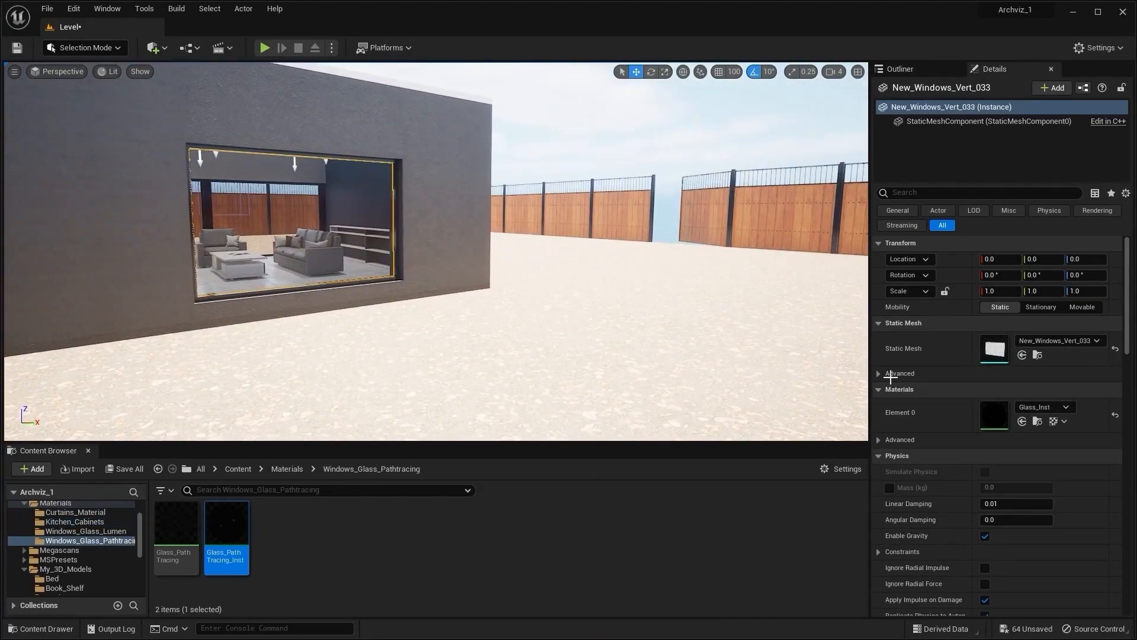
pyautogui.click(1023, 423)
# Apply Glass_PathTracing_Inst to the living room window behind the armchair and to the three adjoining window panes.
pyautogui.moveTo(746, 314); pyautogui.dragTo(652, 296, button='right')
pyautogui.click(651, 296)
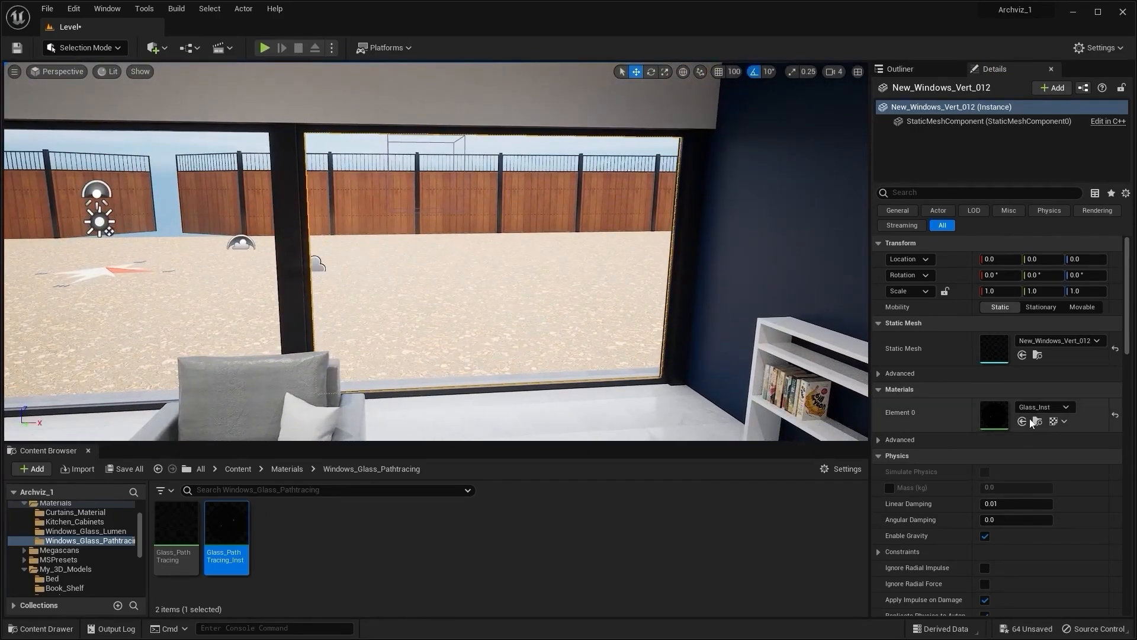
pyautogui.click(1021, 421)
pyautogui.moveTo(392, 258); pyautogui.dragTo(323, 252, button='right')
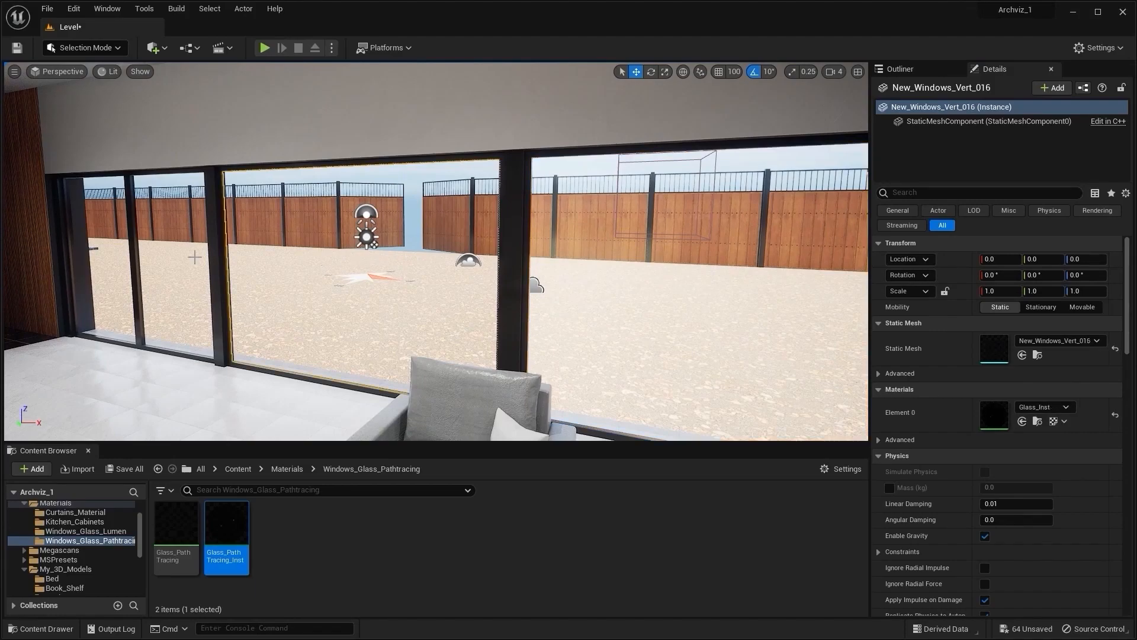
pyautogui.keyDown('ctrl'); pyautogui.click(143, 252); pyautogui.keyUp('ctrl')
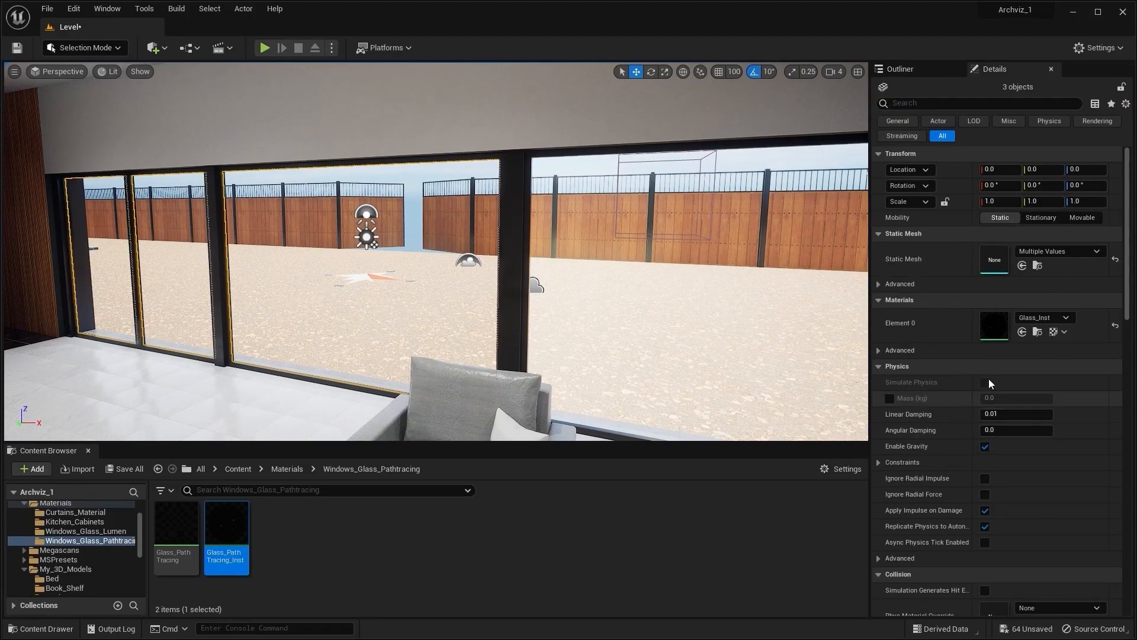
pyautogui.click(1022, 332)
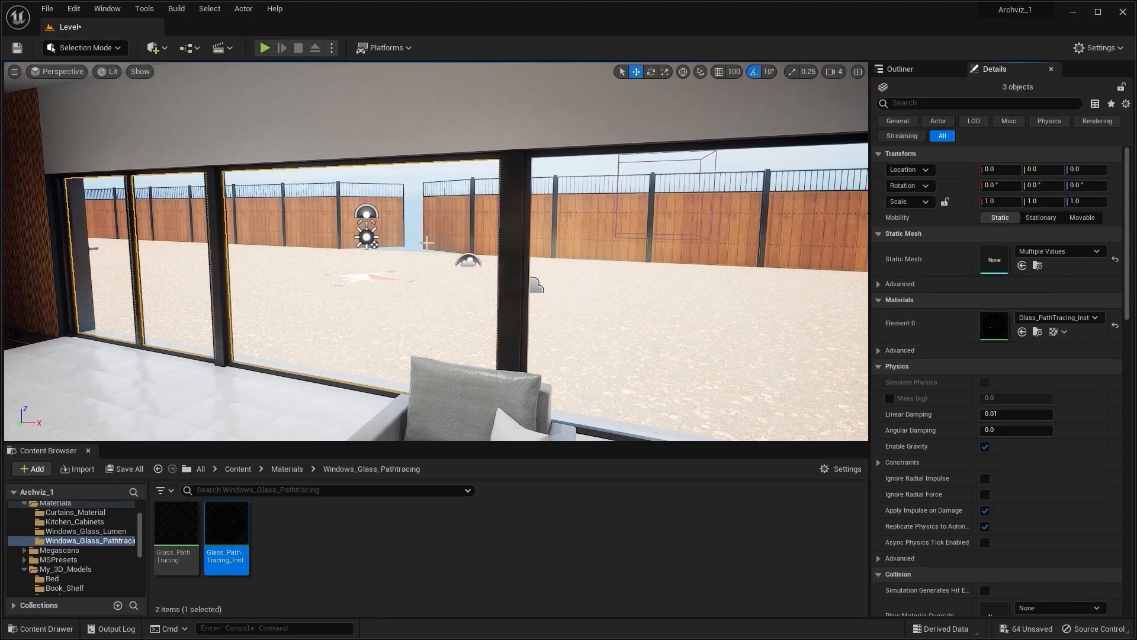
pyautogui.press('Escape')
# Set the viewport camera speed to 2 and apply Glass_PathTracing_Inst to Element 1 of the coffee table top.
pyautogui.moveTo(426, 270); pyautogui.dragTo(829, 267, button='right')
pyautogui.click(838, 72)
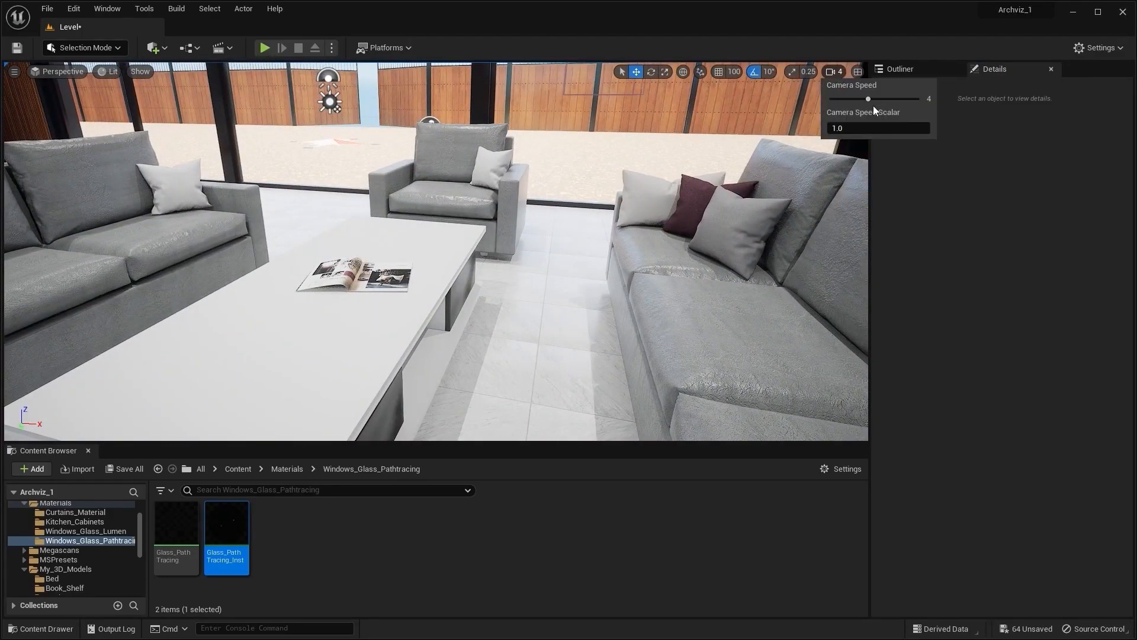
pyautogui.moveTo(867, 101); pyautogui.dragTo(853, 94)
pyautogui.moveTo(533, 249); pyautogui.dragTo(455, 222, button='right')
pyautogui.click(465, 252)
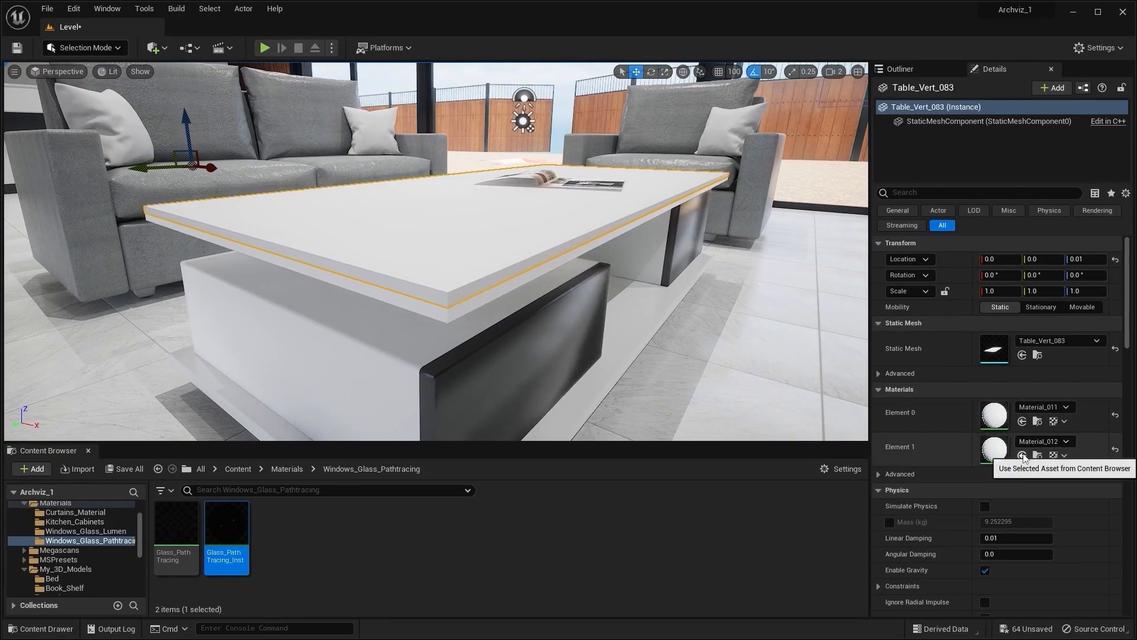
pyautogui.click(1023, 455)
# Set the glass table top's Z location to 0.02.
pyautogui.moveTo(555, 256); pyautogui.dragTo(580, 254, button='right')
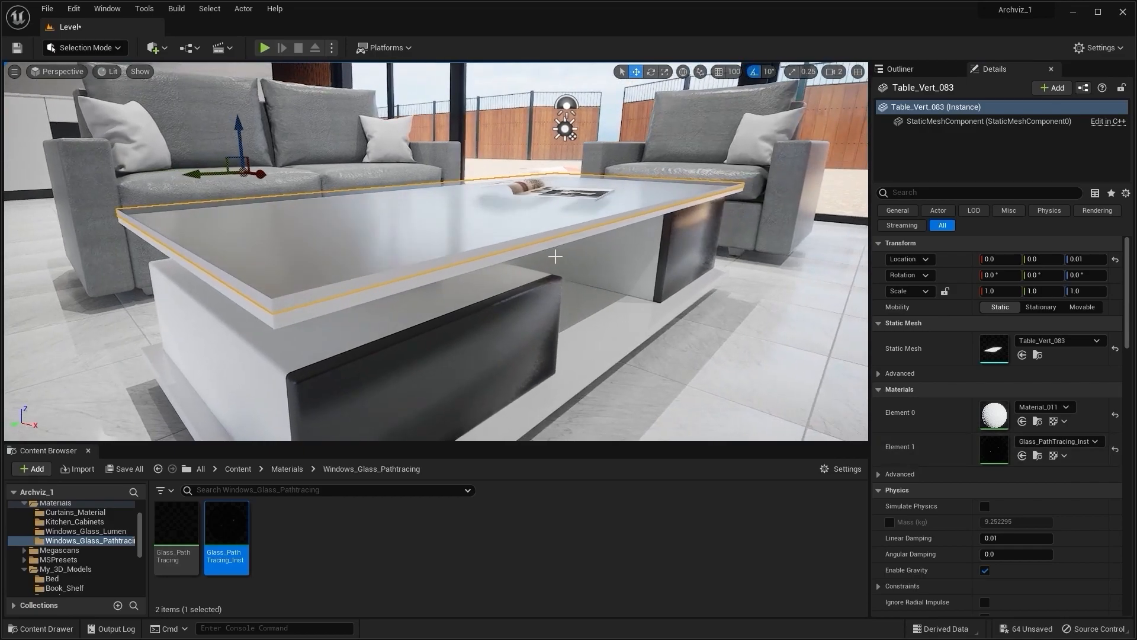
pyautogui.moveTo(555, 256); pyautogui.dragTo(513, 256, button='middle')
pyautogui.moveTo(513, 256); pyautogui.dragTo(453, 274, button='right')
pyautogui.moveTo(589, 290); pyautogui.dragTo(627, 269, button='right')
pyautogui.moveTo(514, 222); pyautogui.dragTo(509, 217, button='right')
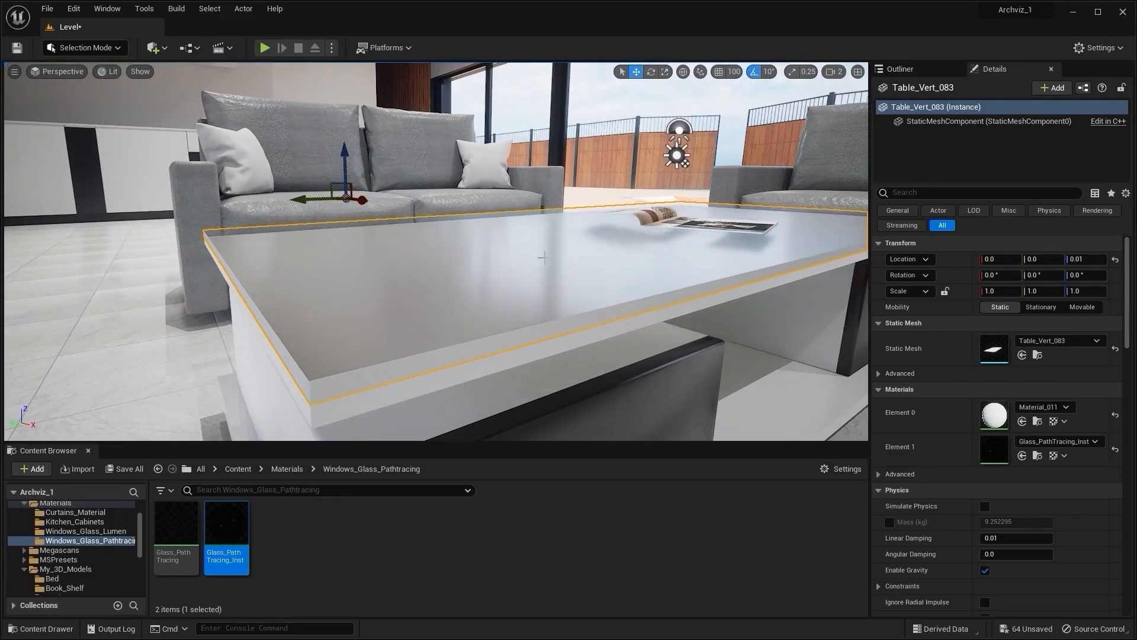
pyautogui.click(1092, 259)
pyautogui.write('0.02')
pyautogui.press('Return')
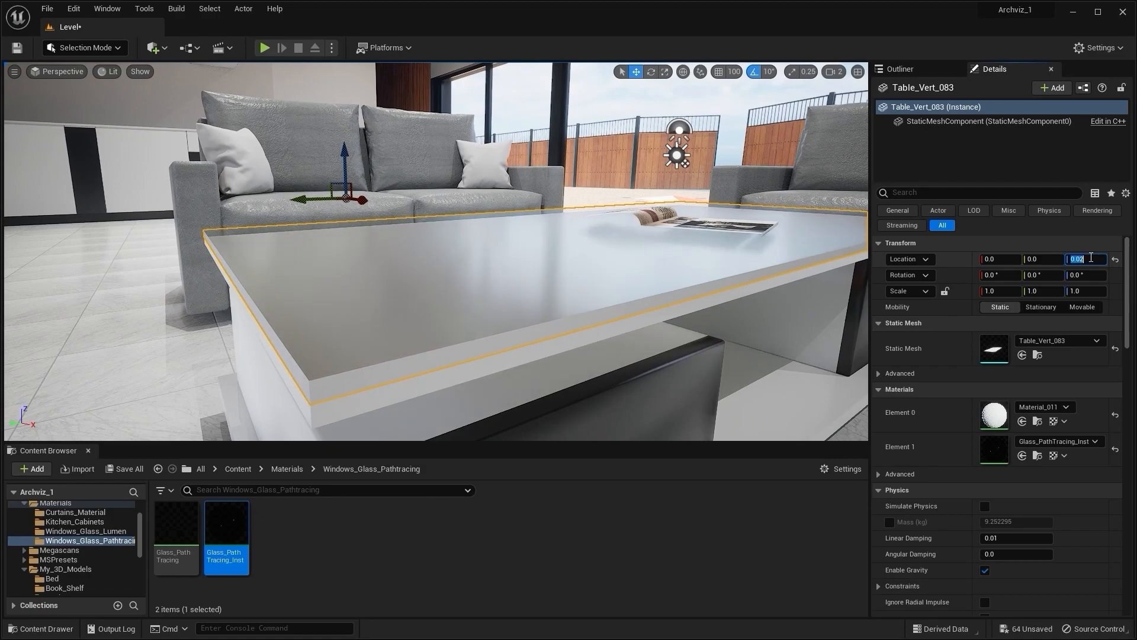
# Duplicate Glass_PathTracing_Inst, assign the copy to Element 0 of the glass table top, and set the copy's opacity to 0.9.
pyautogui.moveTo(365, 320); pyautogui.dragTo(361, 315, button='right')
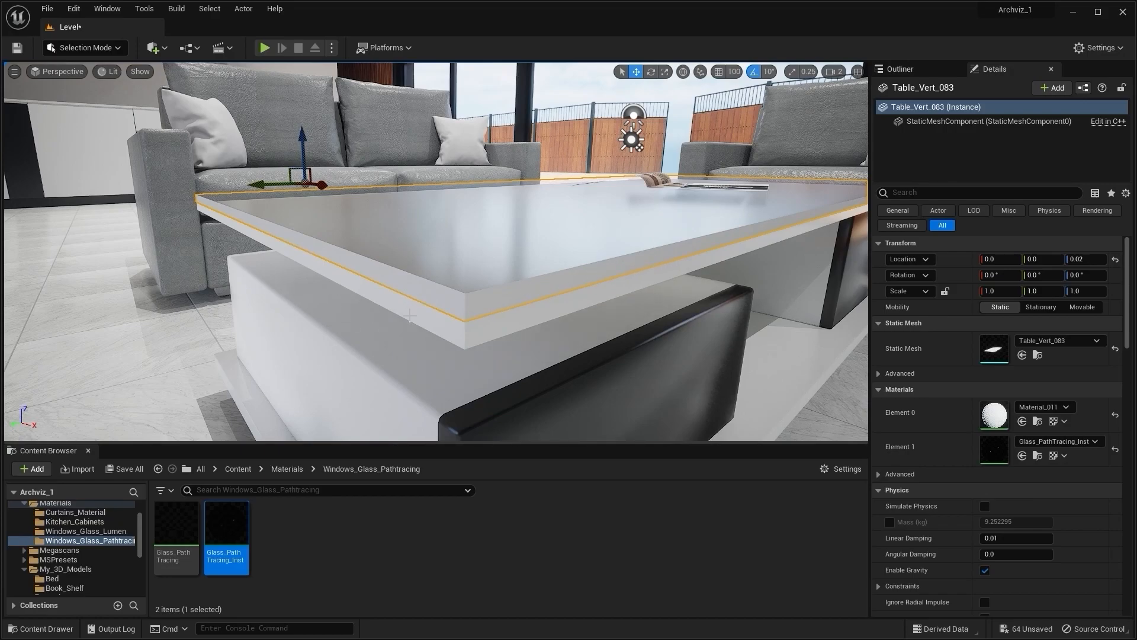
pyautogui.click(234, 519)
pyautogui.hotkey('ctrl', 'd')
pyautogui.moveTo(278, 530); pyautogui.dragTo(995, 416)
pyautogui.doubleClick(277, 536)
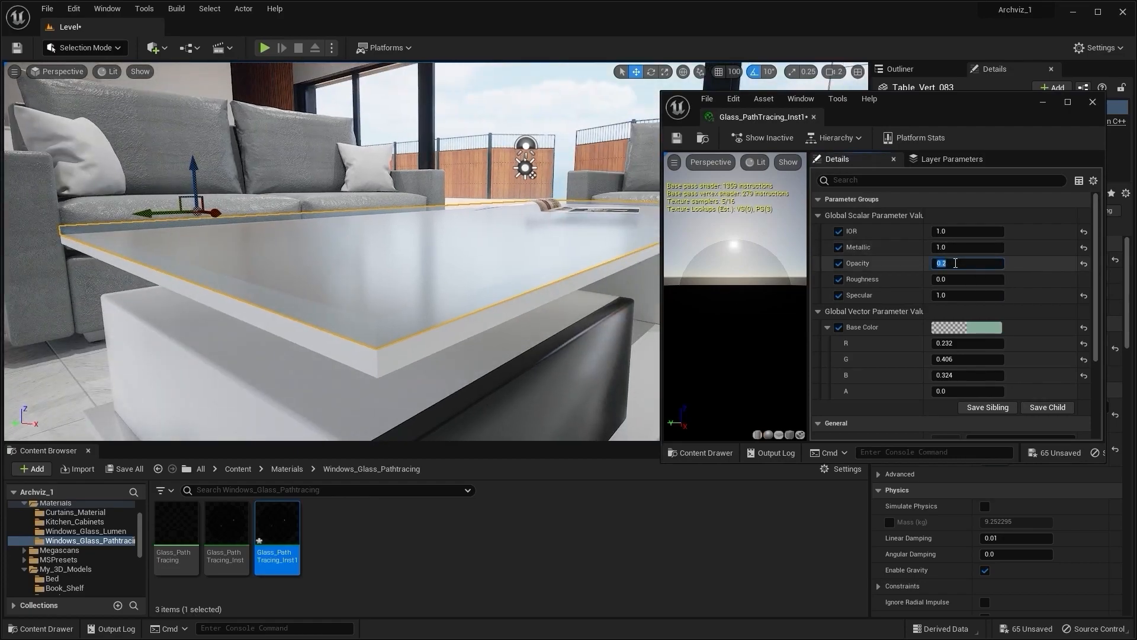
pyautogui.press('Return')
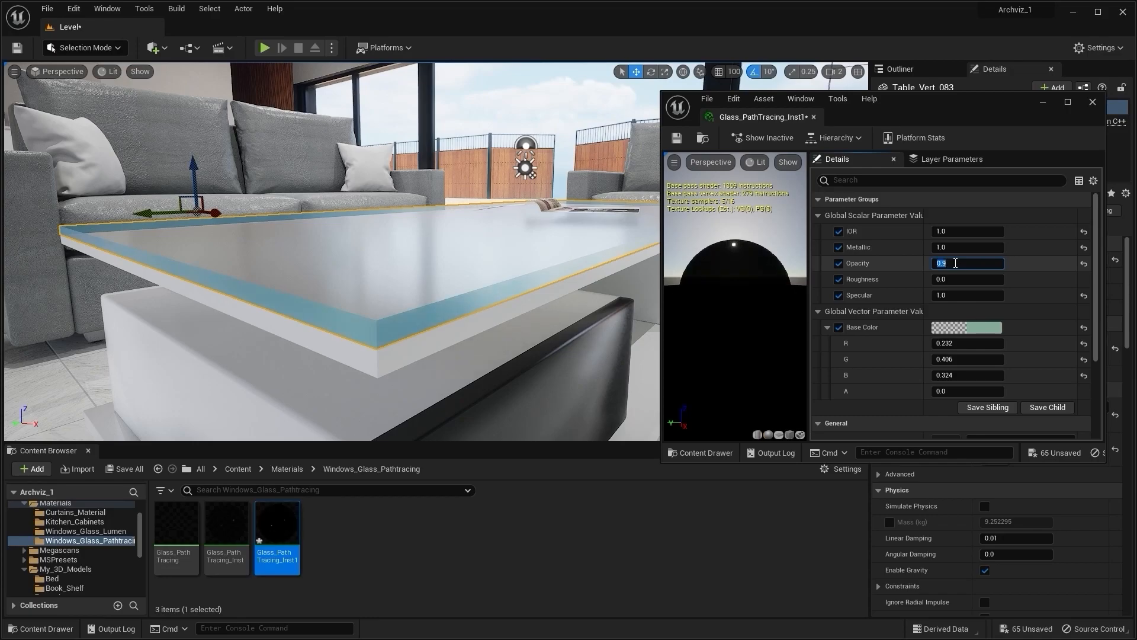
# Darken the duplicated glass material's base color to a value of about 0.052 and close the material editor.
pyautogui.click(987, 331)
pyautogui.moveTo(905, 410); pyautogui.dragTo(903, 448)
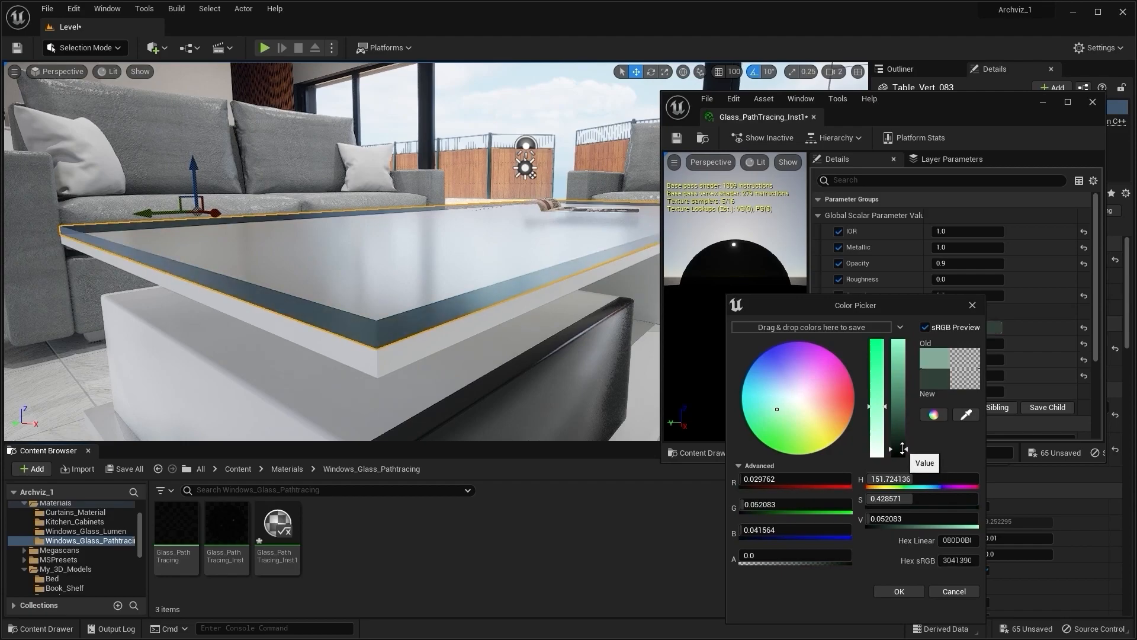
pyautogui.click(911, 592)
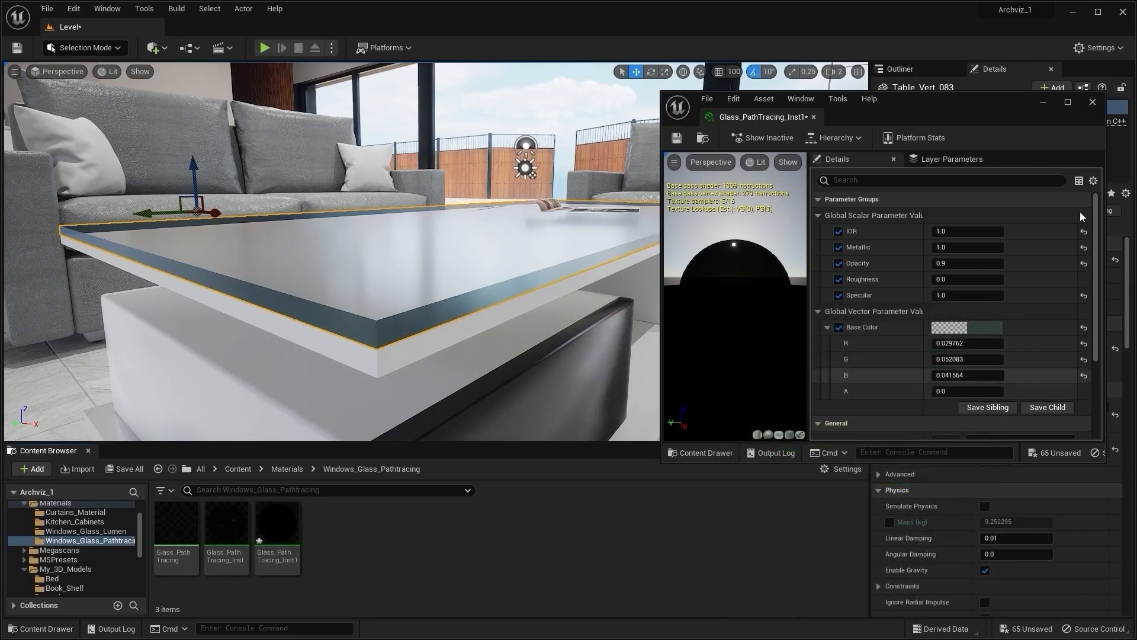
pyautogui.click(1093, 102)
pyautogui.moveTo(500, 259); pyautogui.dragTo(290, 243, button='right')
pyautogui.press('Escape')
# Center the glass table top's pivot in Modeling Mode, then return to Selection Mode.
pyautogui.click(388, 250)
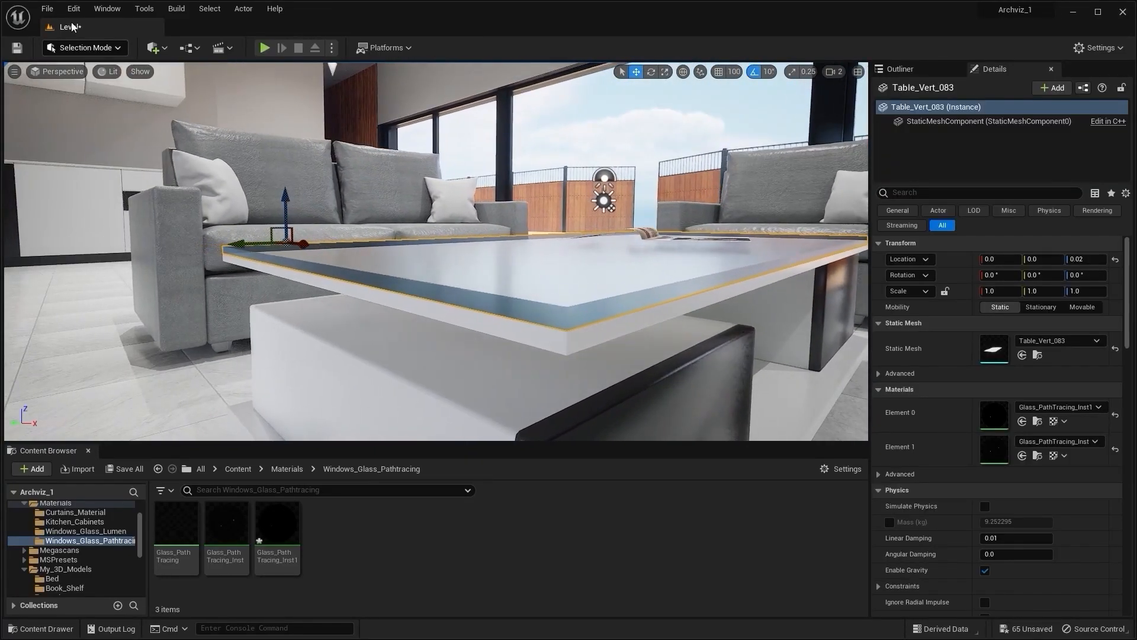
pyautogui.click(76, 47)
pyautogui.click(67, 118)
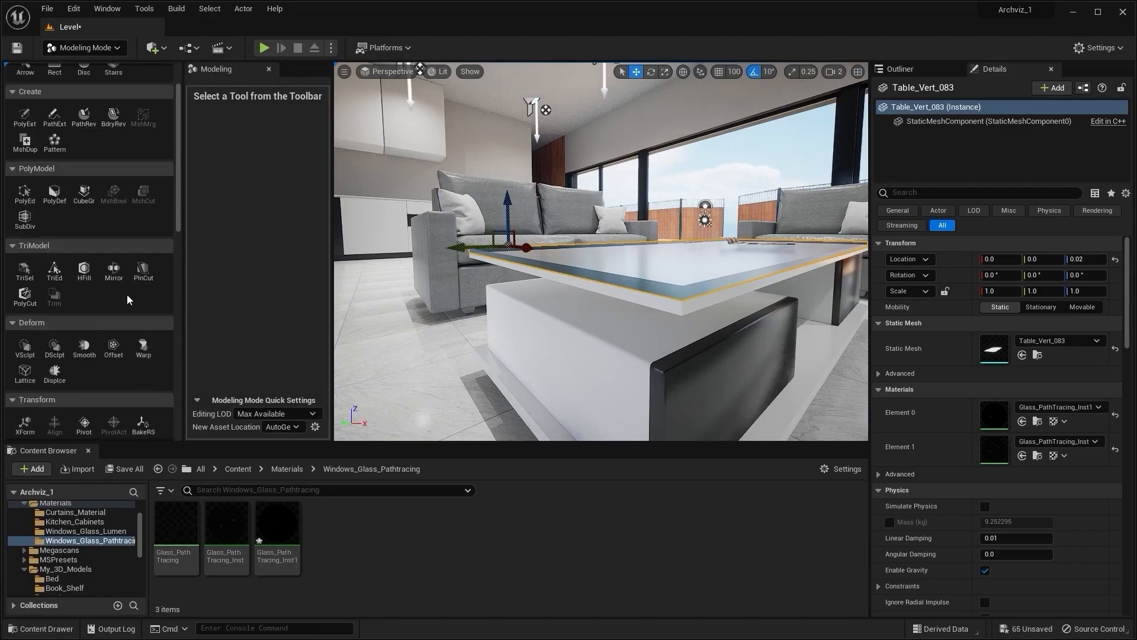
pyautogui.click(83, 302)
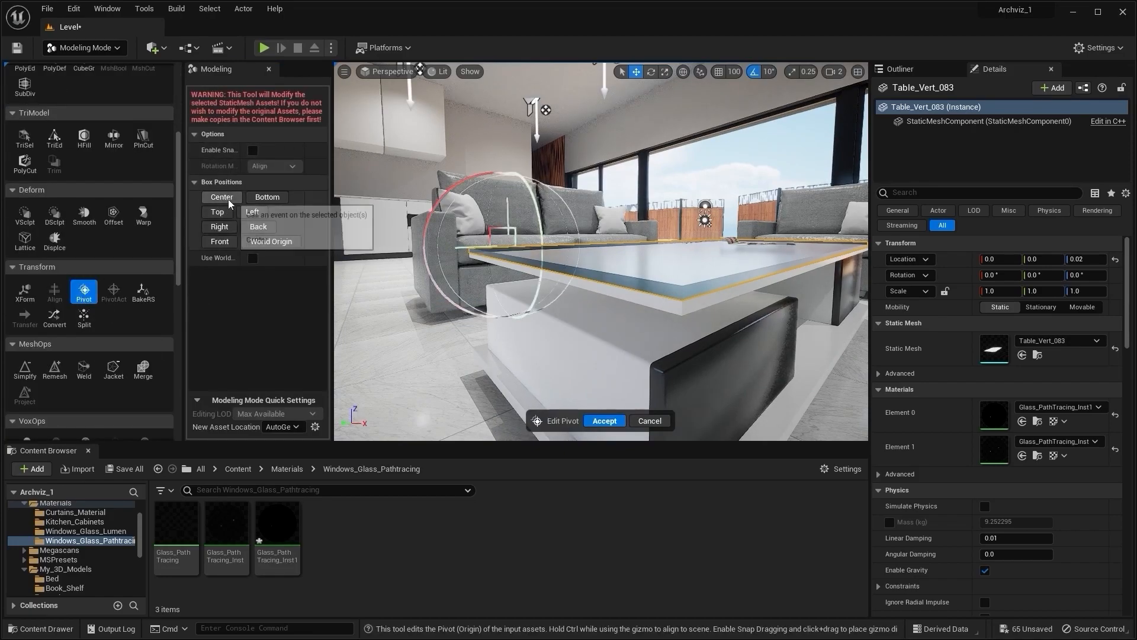
pyautogui.click(603, 421)
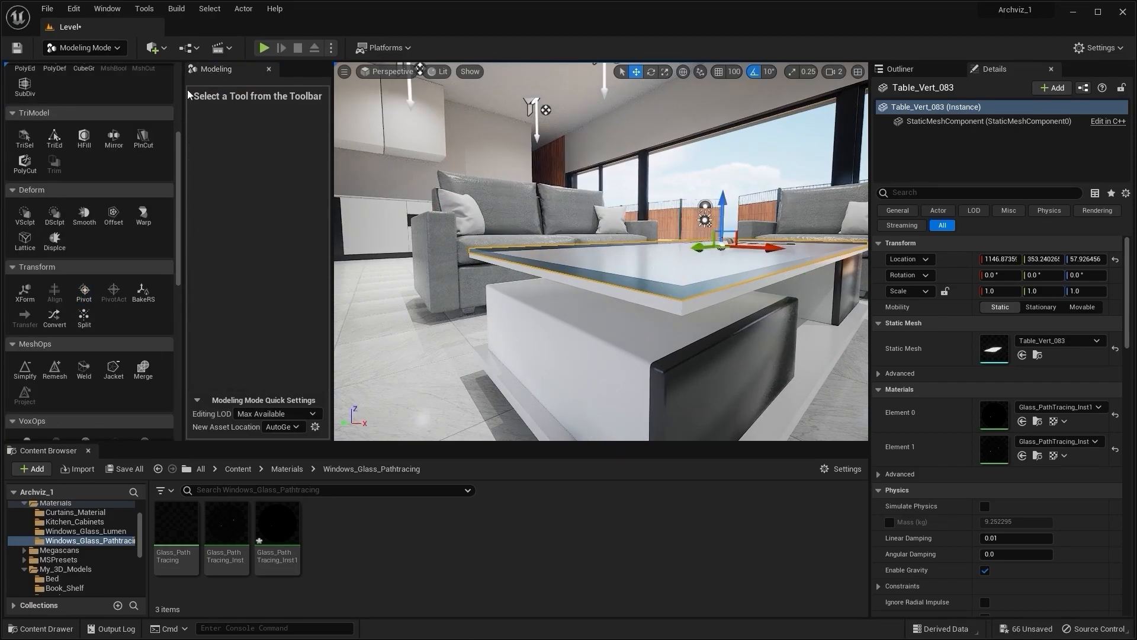
pyautogui.click(66, 69)
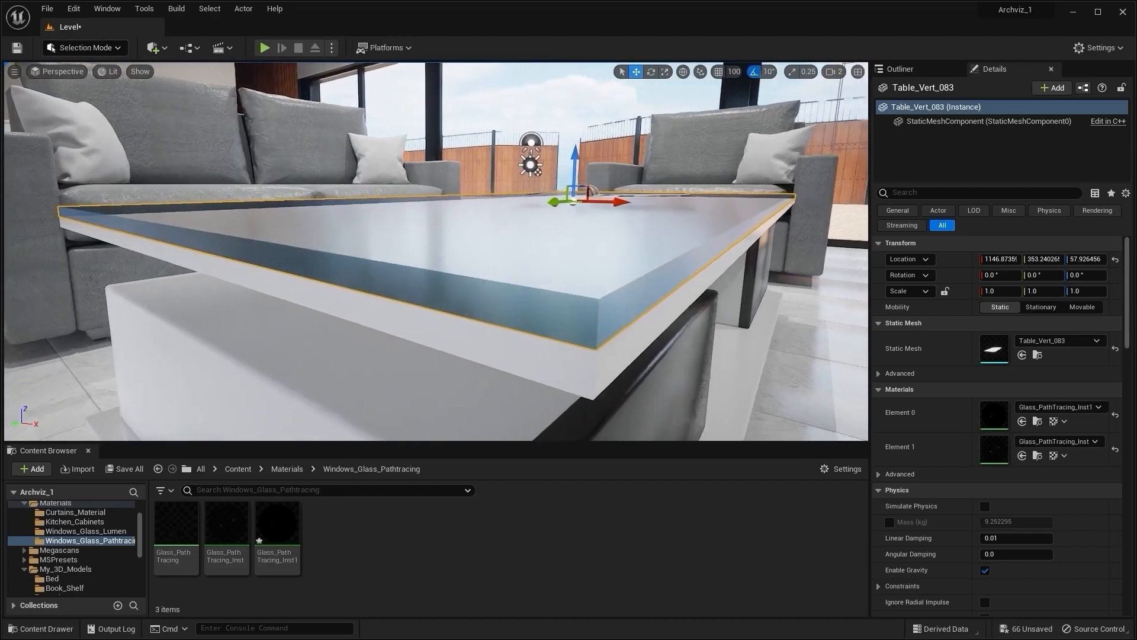
# Set the glass table top's Z scale to 0.1.
pyautogui.moveTo(436, 251); pyautogui.dragTo(422, 249, button='right')
pyautogui.press('w')
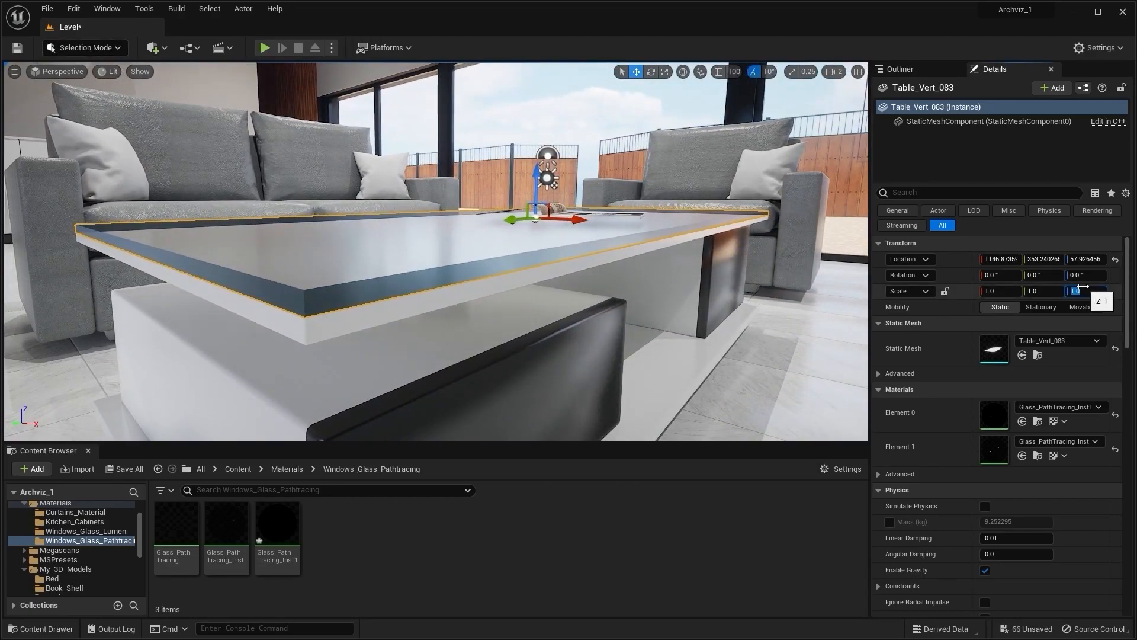
pyautogui.click(1082, 288)
pyautogui.write('0.1')
pyautogui.press('Return')
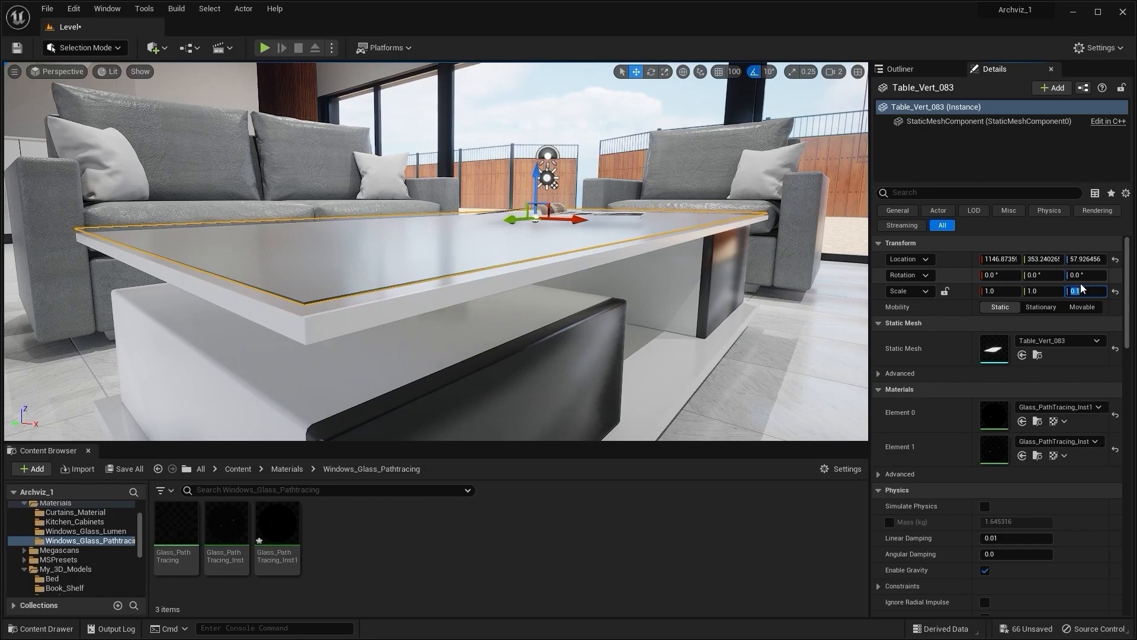
# Drop the thin glass sheet onto the white table surface below it and deselect it.
pyautogui.moveTo(439, 237); pyautogui.dragTo(383, 225, button='right')
pyautogui.press('q')
pyautogui.press('End')
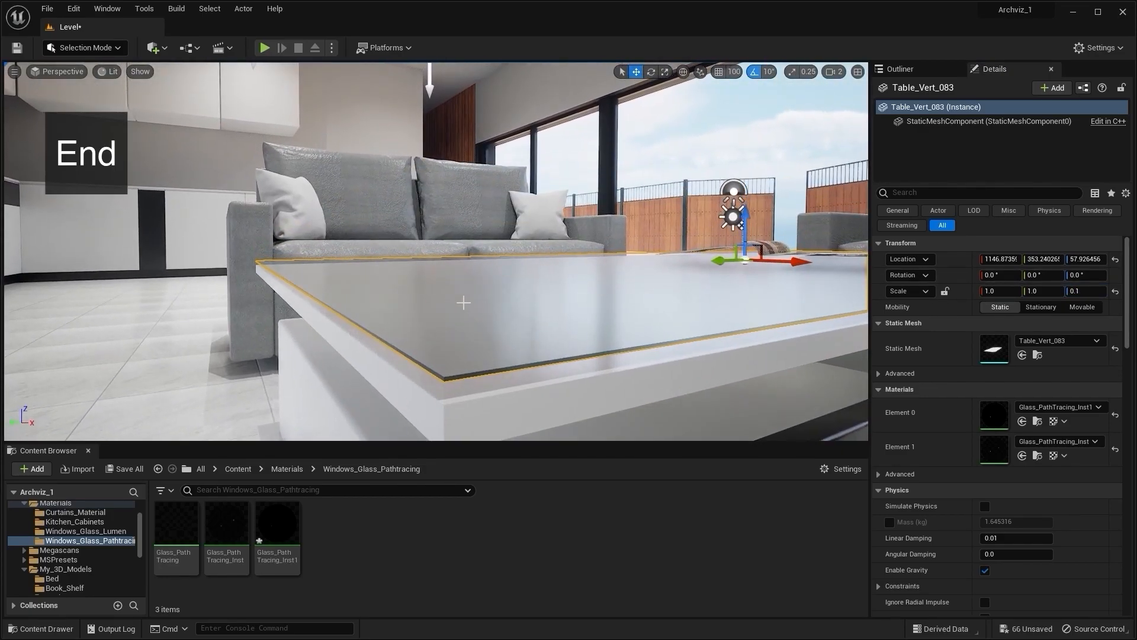
pyautogui.press('End')
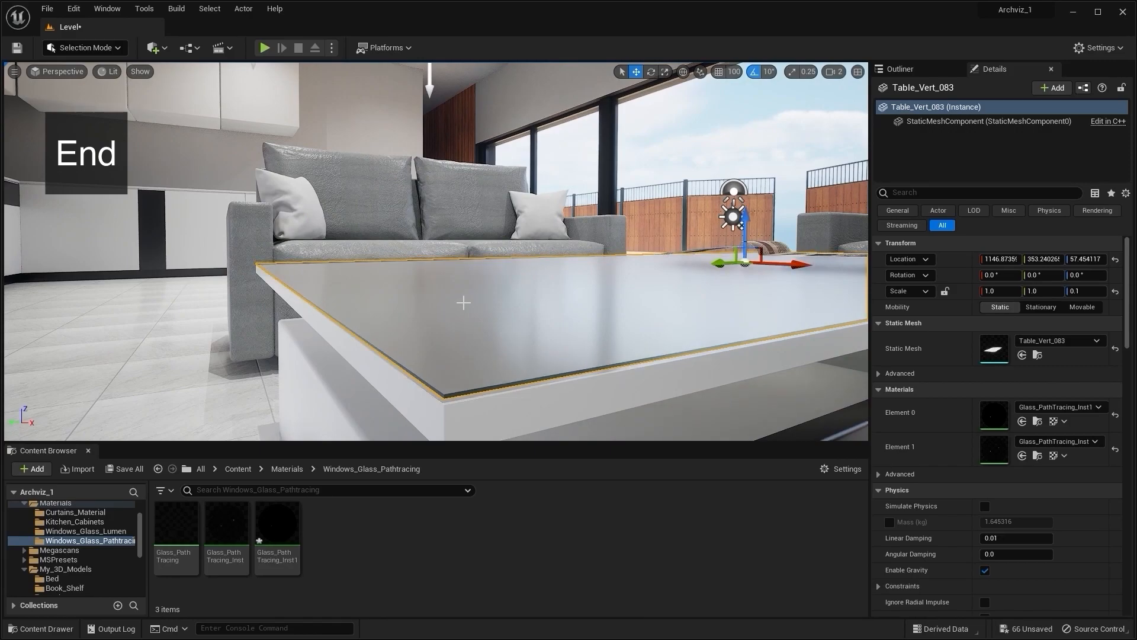
pyautogui.press('Escape')
# Thicken the glass table top by setting its Z scale to 0.2.
pyautogui.press('q')
pyautogui.moveTo(464, 303); pyautogui.dragTo(427, 311, button='right')
pyautogui.press('e')
pyautogui.press('w')
pyautogui.press('d')
pyautogui.press('q')
pyautogui.press('e')
pyautogui.press('q')
pyautogui.click(514, 271)
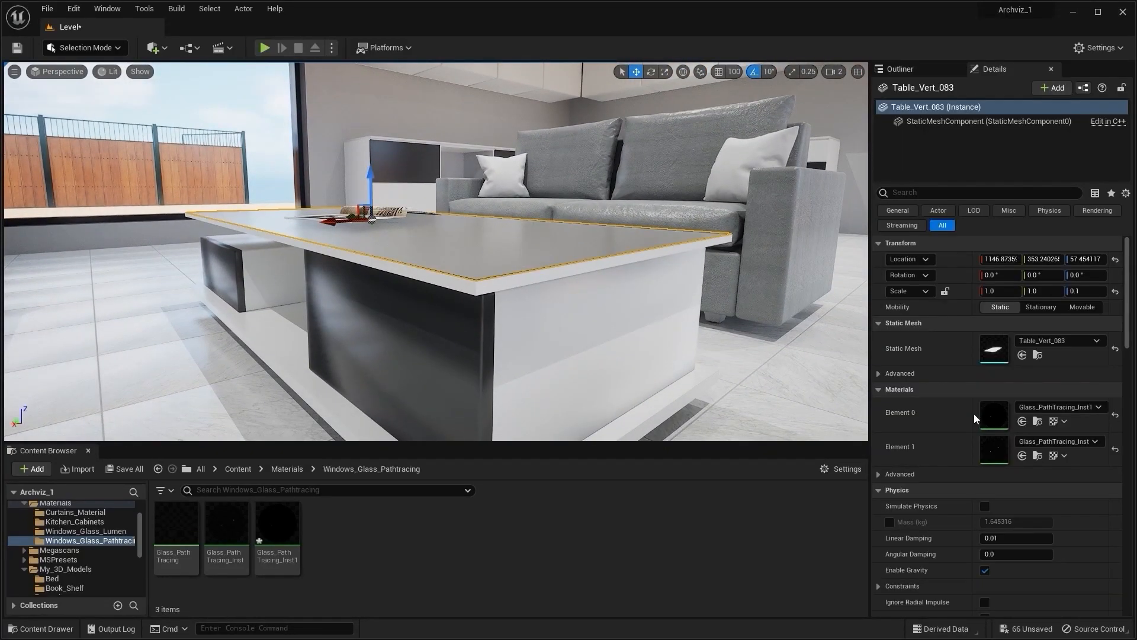
pyautogui.click(1087, 291)
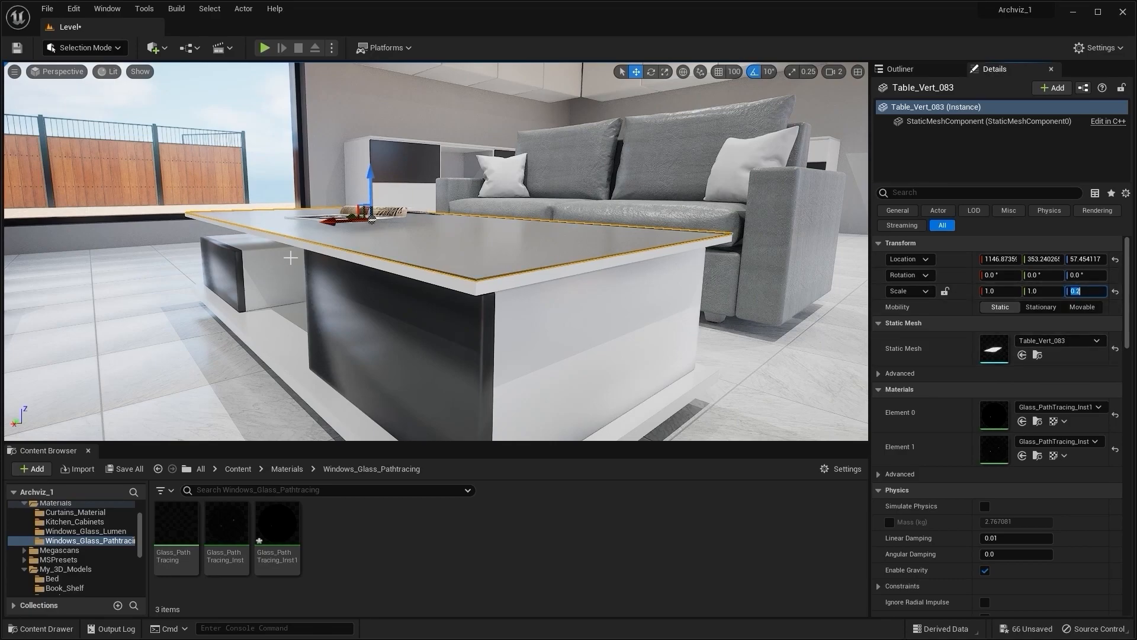
# Raise the glass sheet, then lower it onto the white table surface at a Z location of about 57.52.
pyautogui.moveTo(375, 178); pyautogui.dragTo(374, 170)
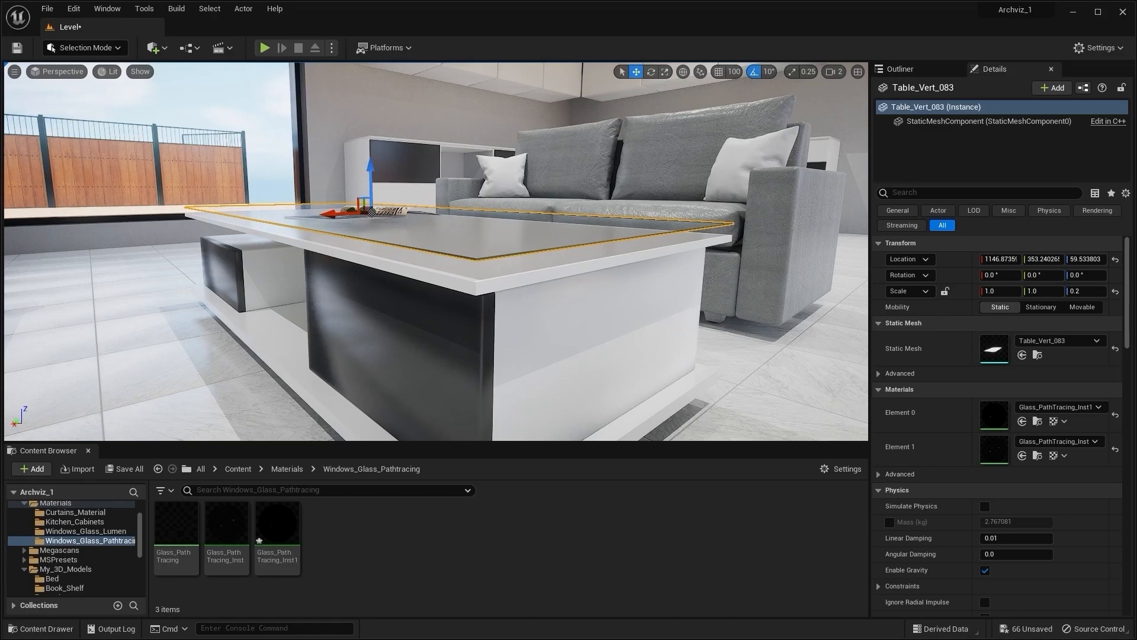
pyautogui.press('w')
pyautogui.moveTo(436, 251); pyautogui.dragTo(443, 285, button='right')
pyautogui.press('e')
pyautogui.press('q')
pyautogui.moveTo(420, 177); pyautogui.dragTo(420, 177, button='right')
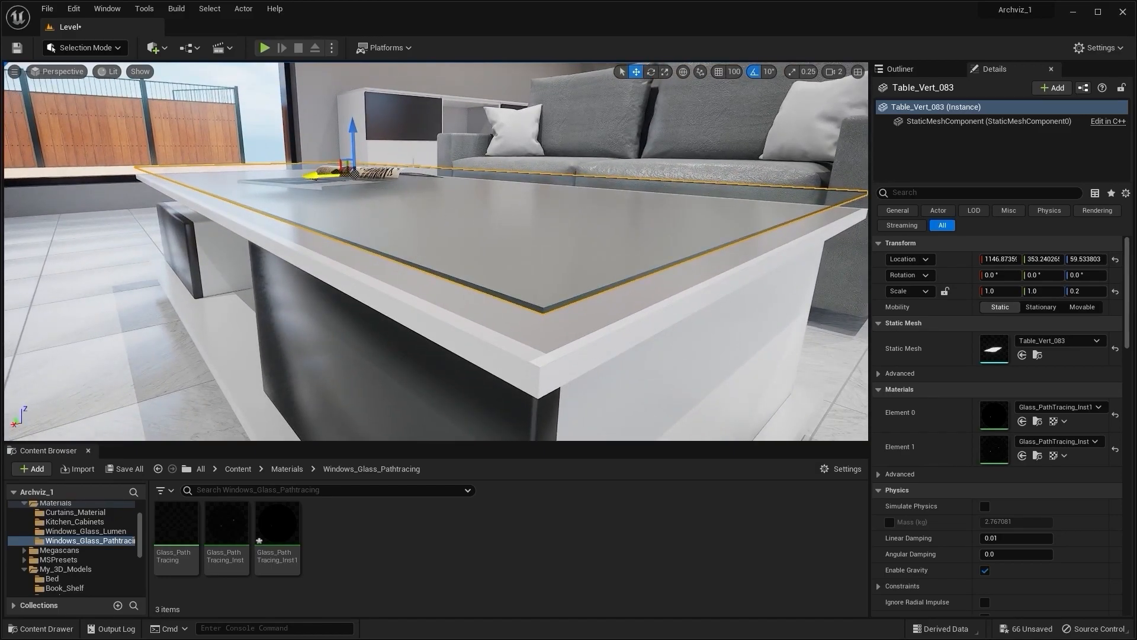
pyautogui.moveTo(350, 124); pyautogui.dragTo(354, 134)
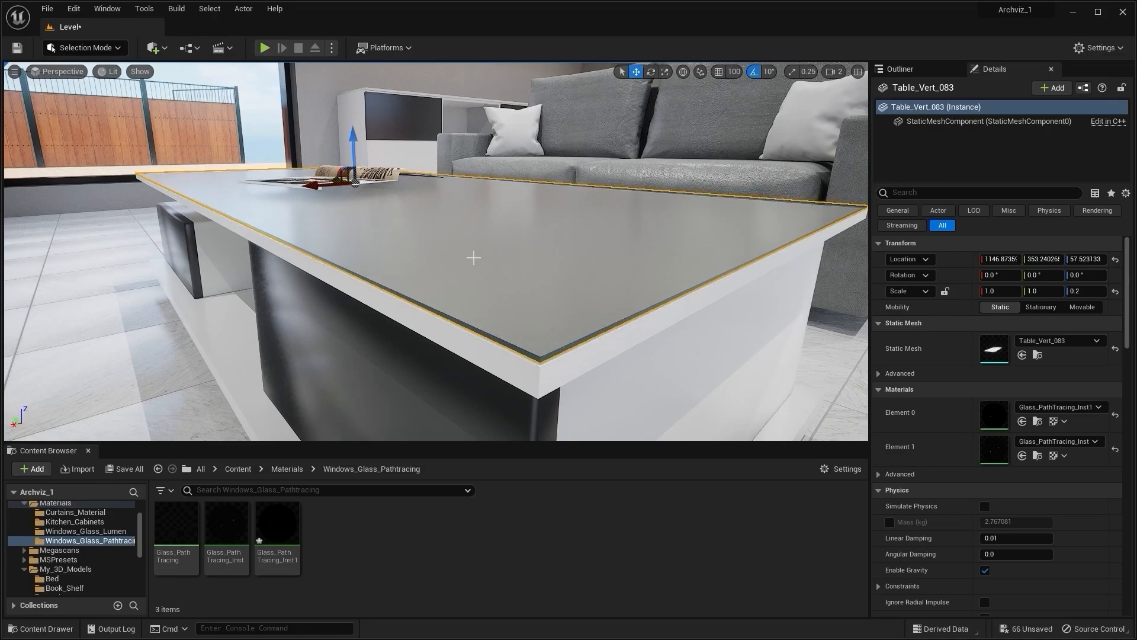
# Examine the coffee table with its glass top and magazine from several angles around the living room.
pyautogui.press('Escape')
pyautogui.moveTo(474, 250); pyautogui.dragTo(482, 222, button='right')
pyautogui.press('w')
pyautogui.press('s')
pyautogui.press('q')
pyautogui.press('w')
pyautogui.press('e')
pyautogui.press('s')
pyautogui.press('d')
pyautogui.press('q')
pyautogui.moveTo(562, 225); pyautogui.dragTo(542, 235, button='middle')
pyautogui.moveTo(561, 225); pyautogui.dragTo(438, 231, button='right')
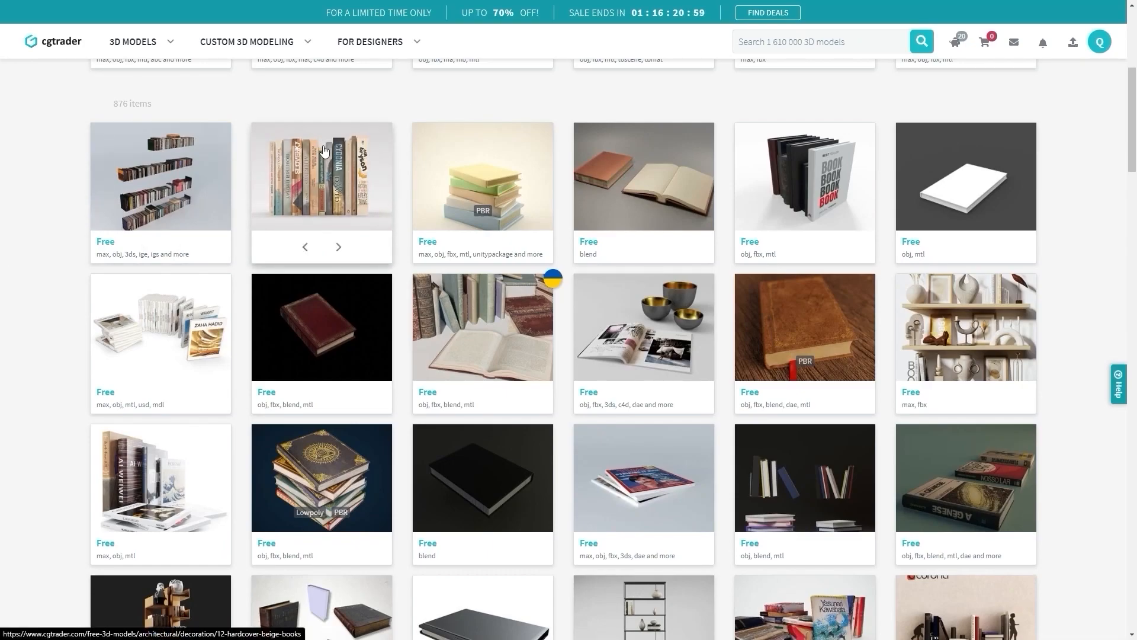
# Switch to CGTrader in the browser and browse the free book models.
pyautogui.moveTo(323, 151)
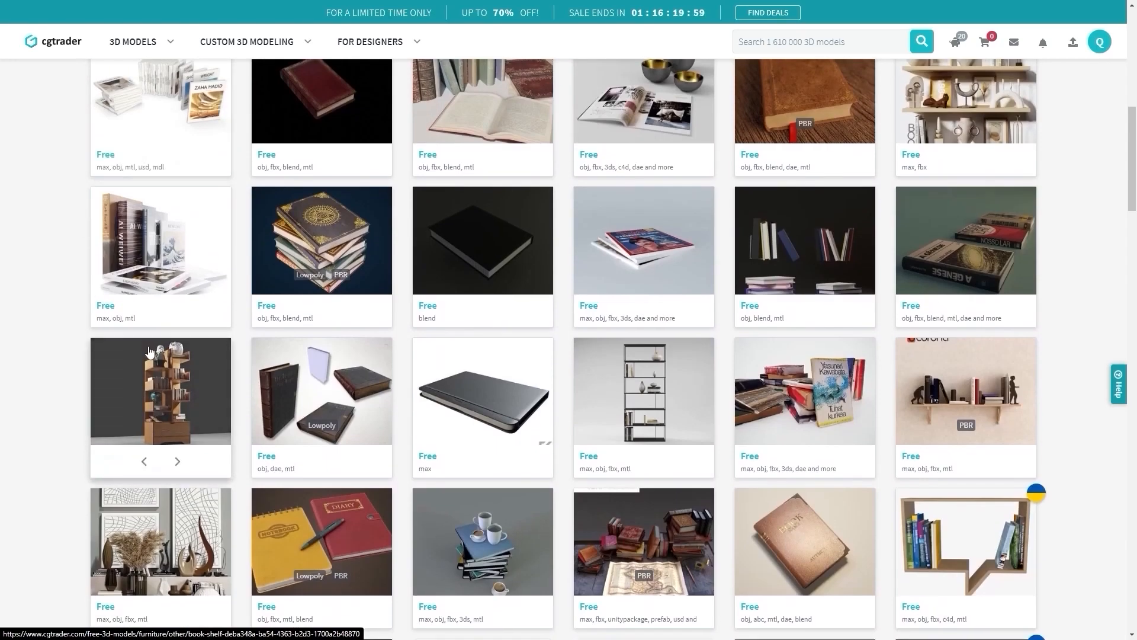
pyautogui.scroll(-9, 1, 342)
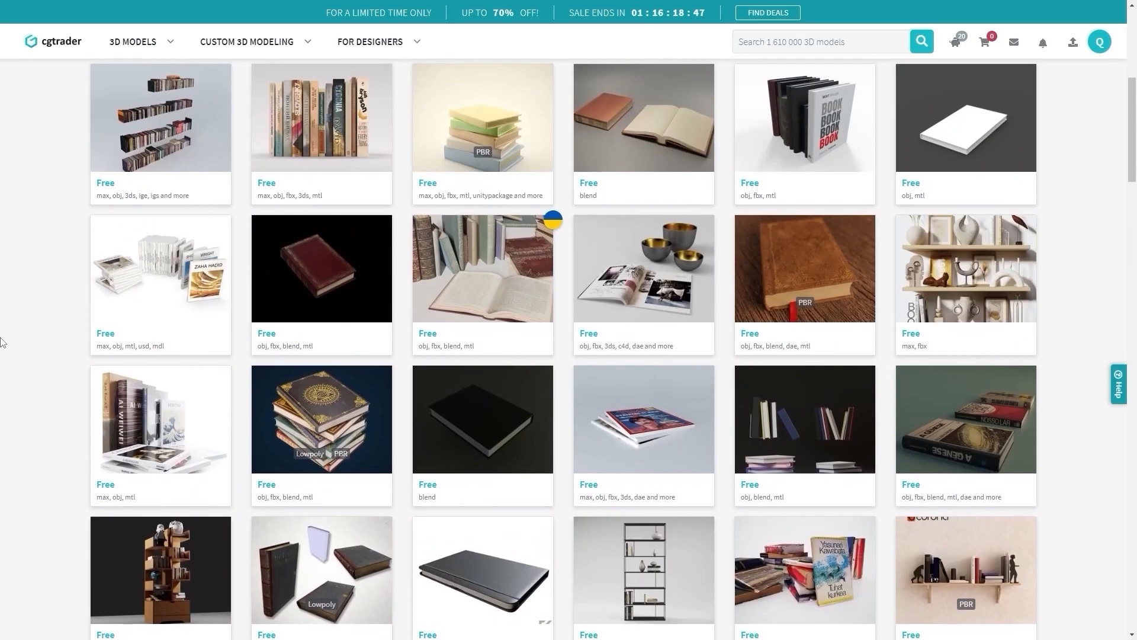
pyautogui.scroll(7, 2, 342)
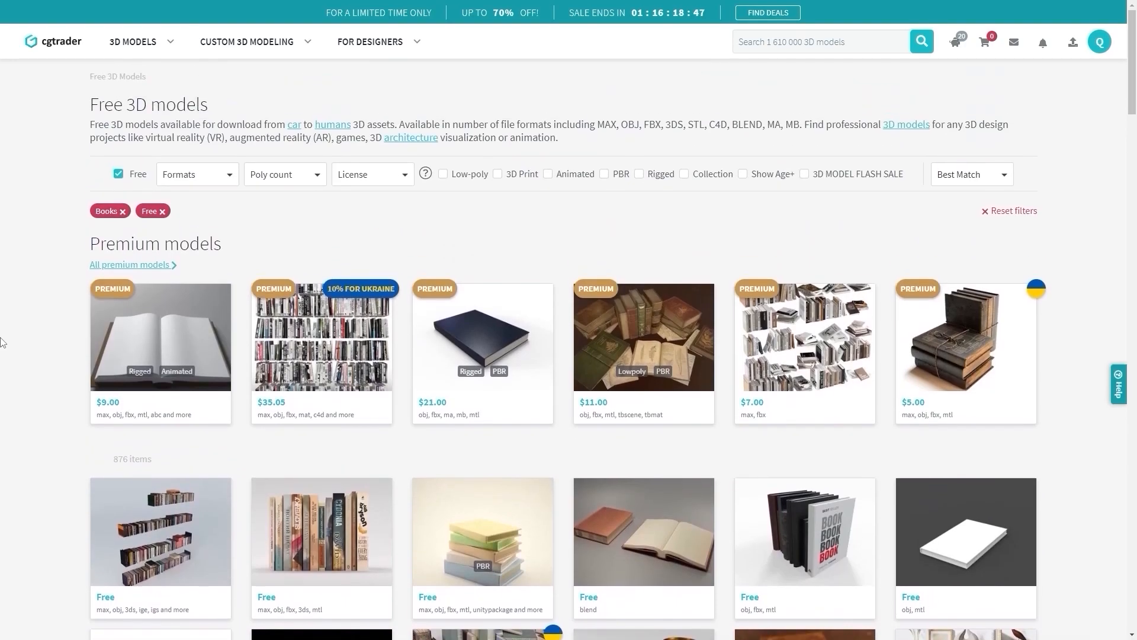
pyautogui.scroll(-4, 2, 342)
pyautogui.moveTo(304, 229)
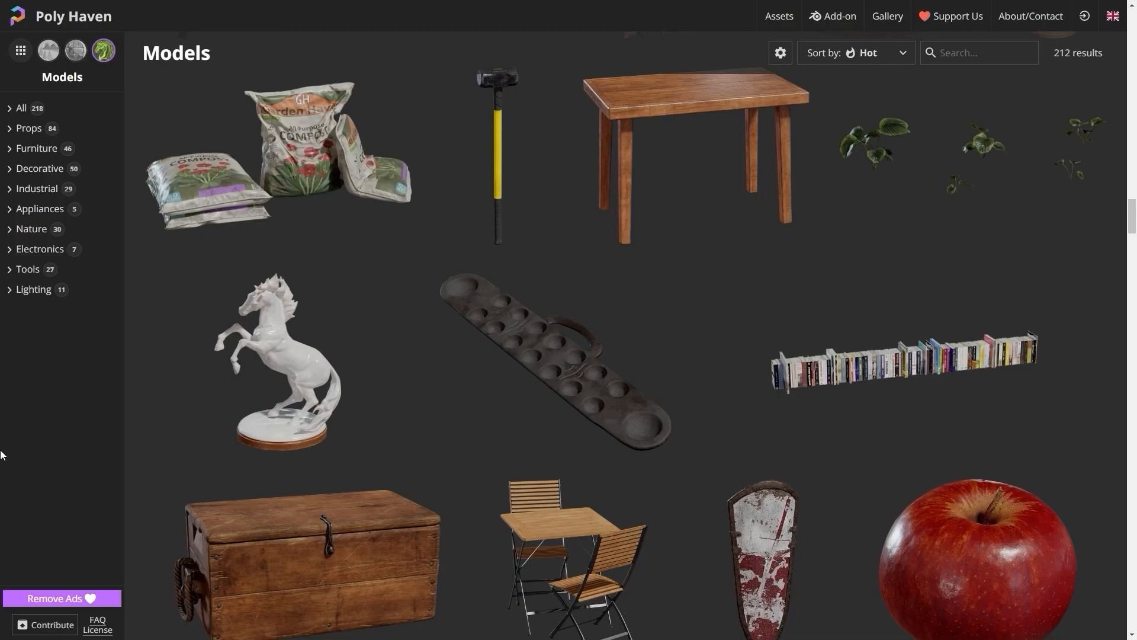
# Download the Decorative Book Set 01 from Poly Haven as a 4K Blender file and extract its archive with WinRAR.
pyautogui.click(871, 354)
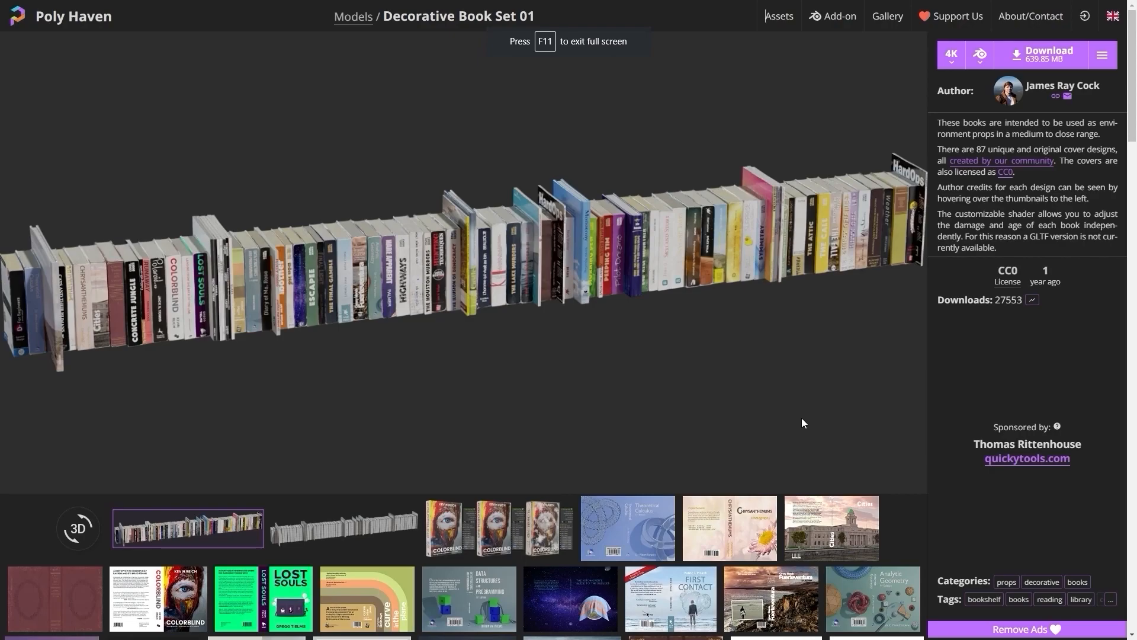
pyautogui.click(1044, 55)
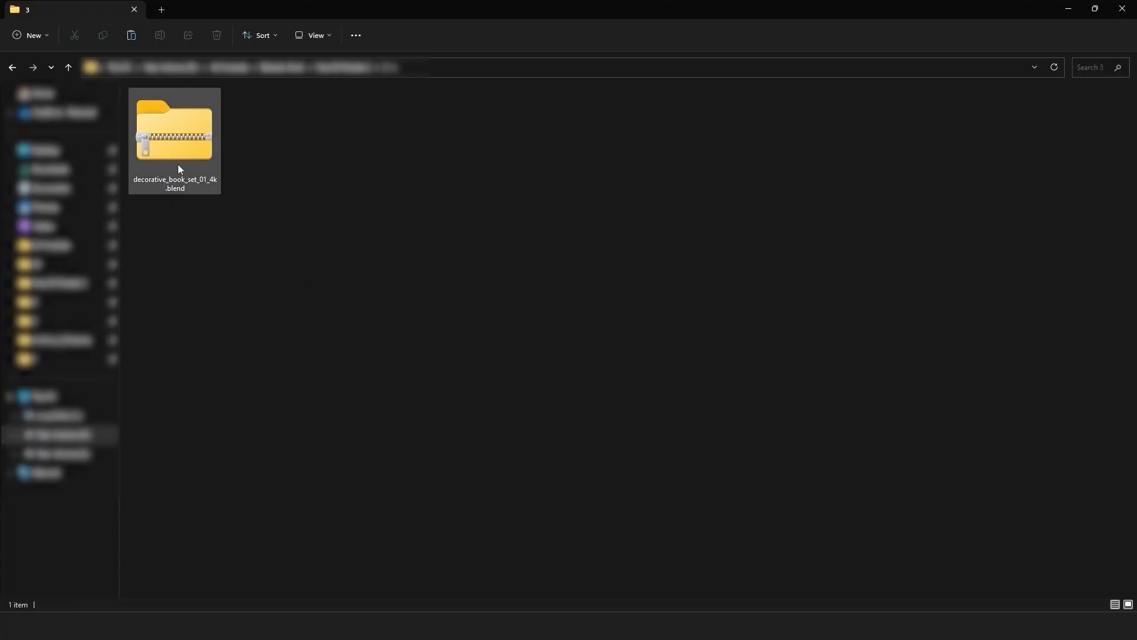
pyautogui.click(177, 145)
pyautogui.rightClick(177, 137)
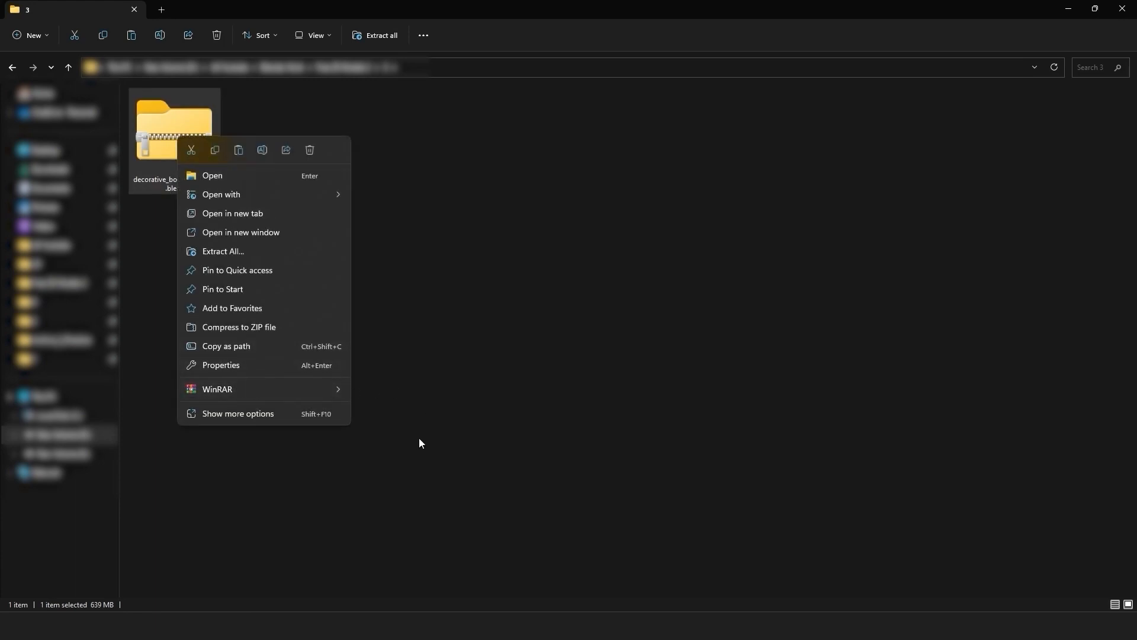
pyautogui.moveTo(331, 391)
pyautogui.click(400, 449)
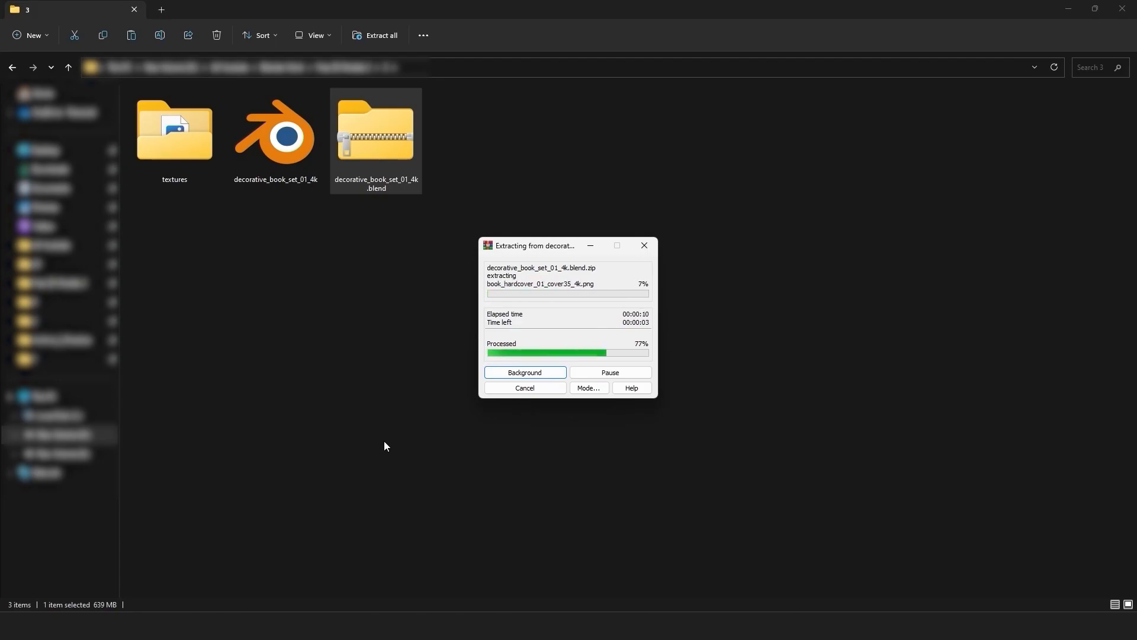
# Open decorative_book_set_01_4k in Blender, switch to the Layout workspace and deselect the books.
pyautogui.click(272, 149)
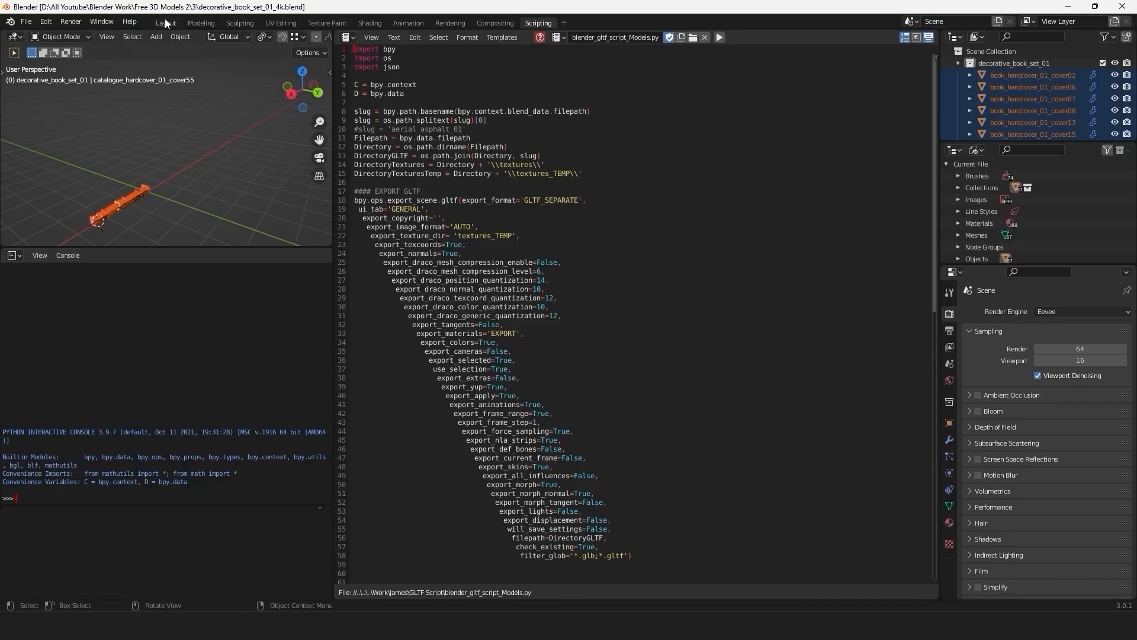
pyautogui.click(165, 19)
pyautogui.click(407, 185)
pyautogui.scroll(3, 574, 190)
pyautogui.scroll(4, 439, 225)
pyautogui.keyDown('shift'); pyautogui.moveTo(574, 191); pyautogui.dragTo(514, 176, button='middle'); pyautogui.keyUp('shift')
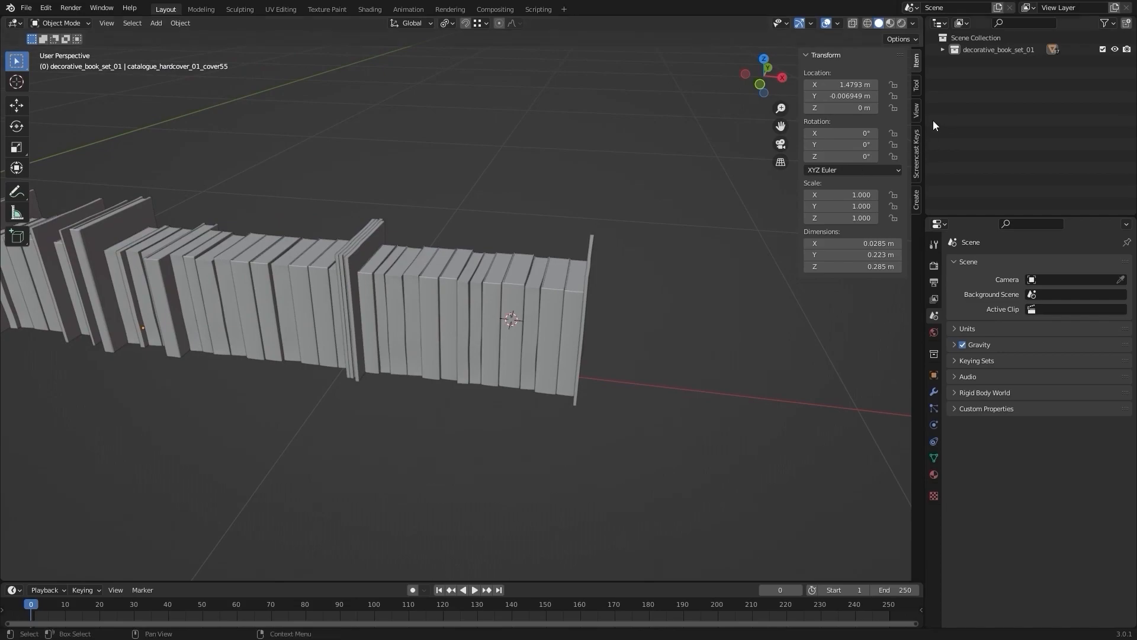
# Enable the Screencast Keys display and switch the 3D viewport to Material Preview shading.
pyautogui.click(917, 145)
pyautogui.click(818, 58)
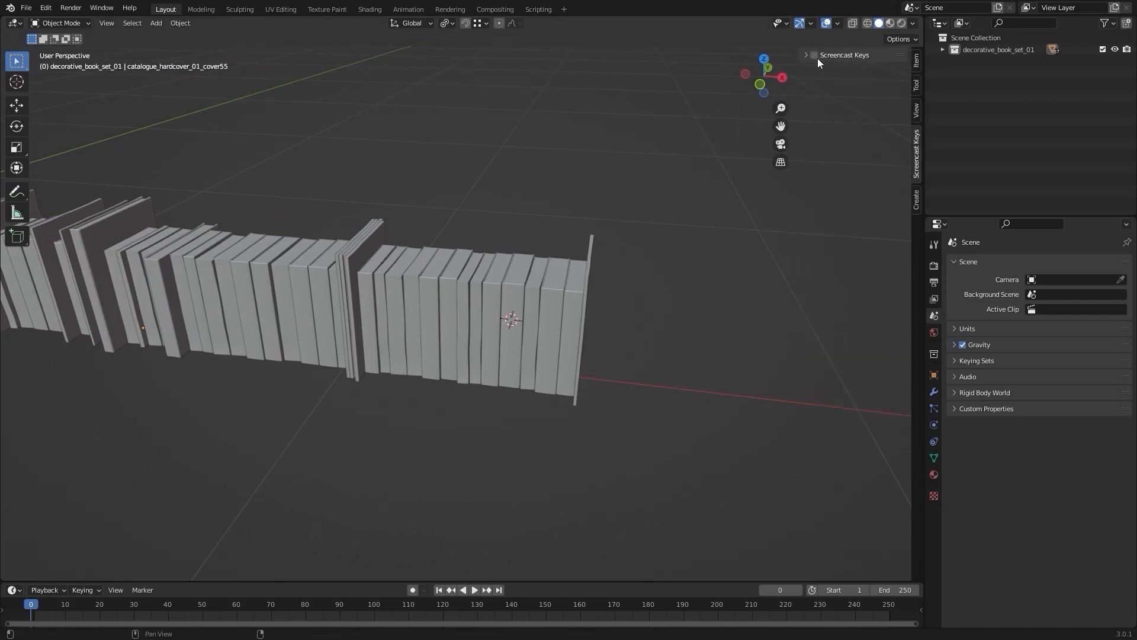
pyautogui.click(916, 63)
pyautogui.keyDown('alt'); pyautogui.middleClick(674, 205); pyautogui.keyUp('alt')
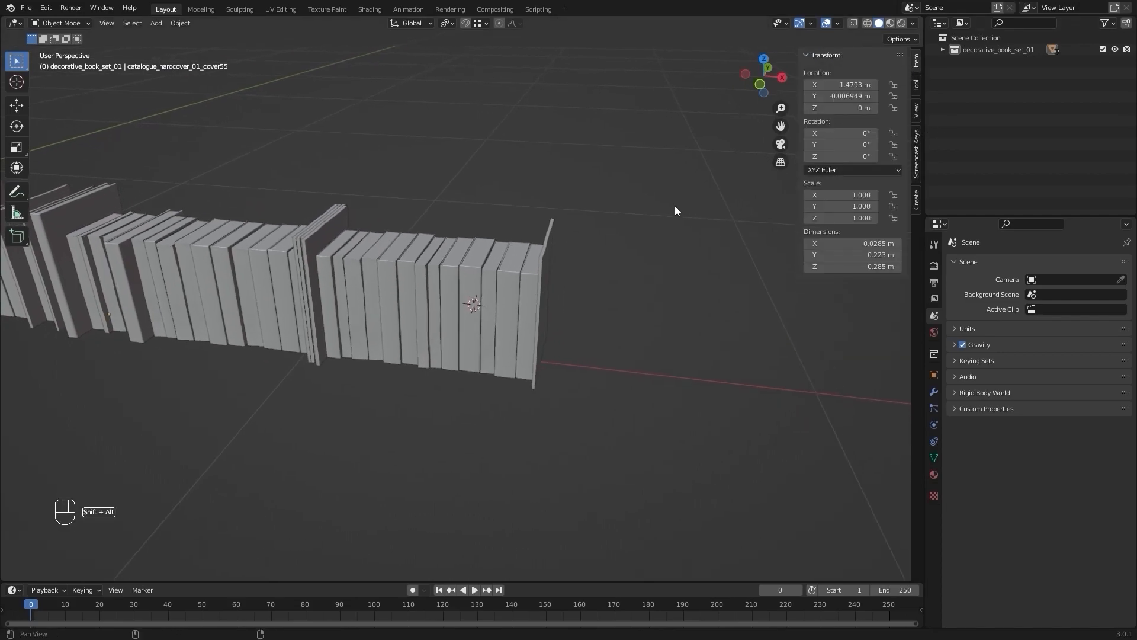
pyautogui.moveTo(683, 193)
pyautogui.keyDown('alt'); pyautogui.mouseDown(button='middle')
pyautogui.moveTo(628, 169)
pyautogui.moveTo(666, 177)
pyautogui.moveTo(656, 172)
pyautogui.mouseUp(button='middle'); pyautogui.keyUp('alt')
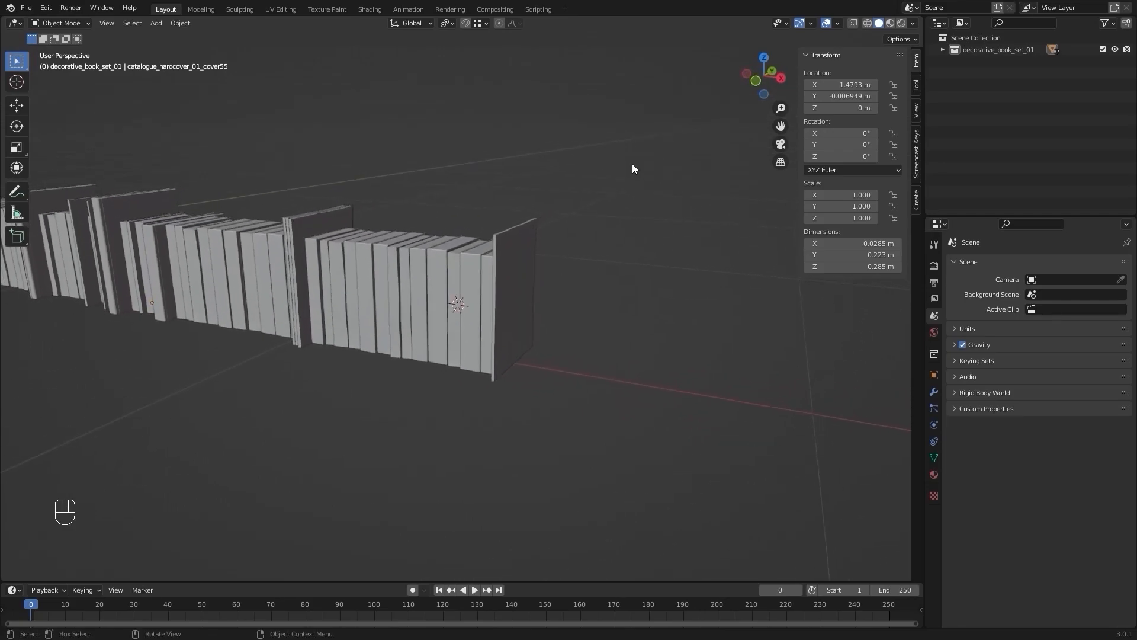
pyautogui.press('z')
pyautogui.click(634, 205)
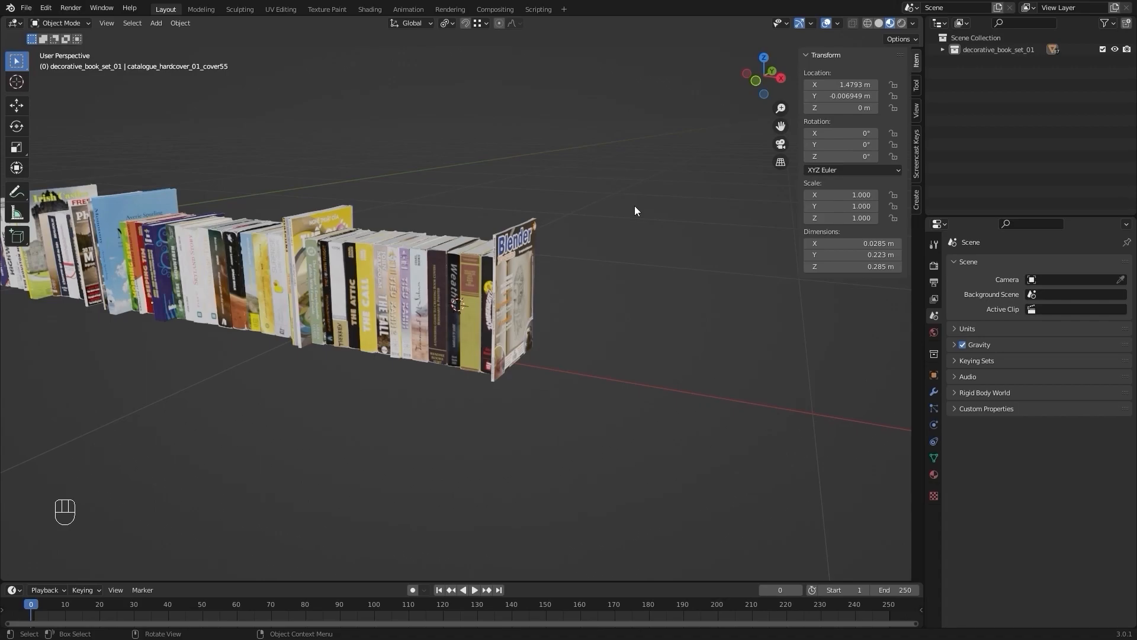
# Delete every book in the row except The Attic, The Call and the Blender magazine at the end.
pyautogui.scroll(3, 623, 227)
pyautogui.click(553, 264)
pyautogui.moveTo(453, 254)
pyautogui.mouseDown(button='middle')
pyautogui.moveTo(473, 256)
pyautogui.moveTo(435, 260)
pyautogui.mouseUp(button='middle')
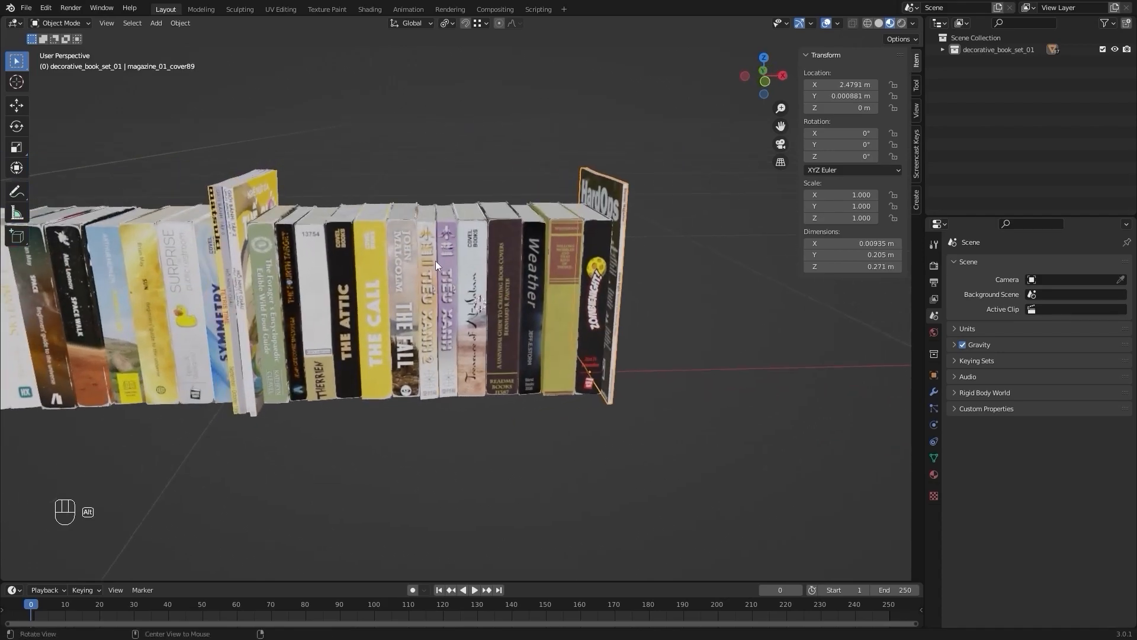
pyautogui.keyDown('shift'); pyautogui.click(363, 250); pyautogui.keyUp('shift')
pyautogui.keyDown('shift'); pyautogui.click(343, 251); pyautogui.keyUp('shift')
pyautogui.moveTo(343, 251); pyautogui.dragTo(429, 321, button='middle')
pyautogui.hotkey('ctrl', 'i')
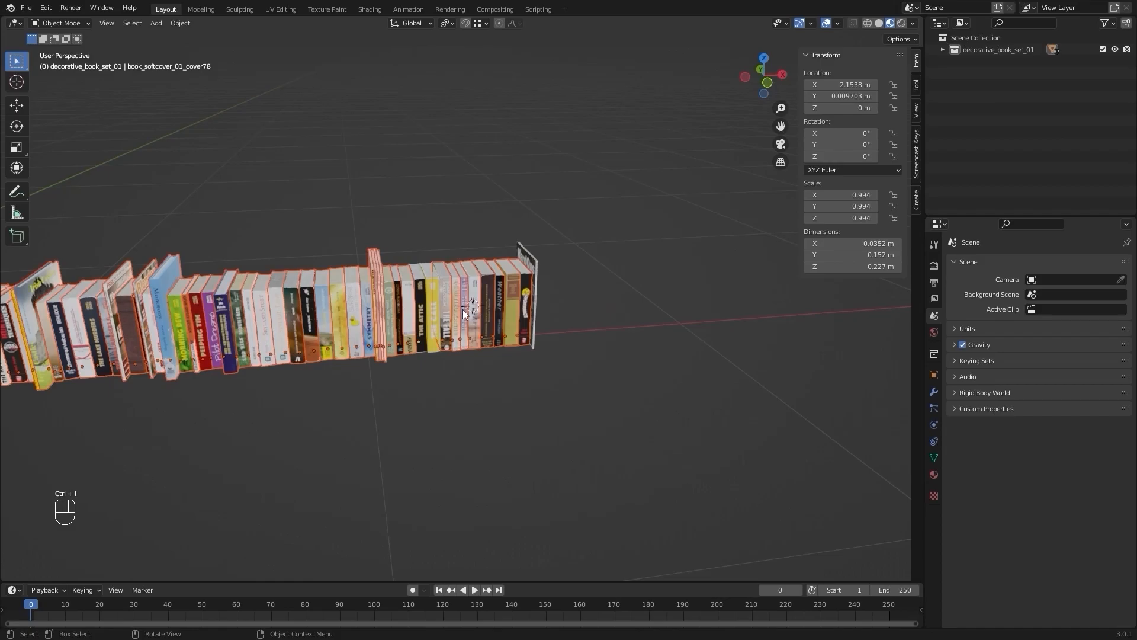
pyautogui.press('Delete')
# Set the origin of the magazine and both books to their geometry, then deselect them.
pyautogui.keyDown('alt'); pyautogui.moveTo(474, 341); pyautogui.dragTo(579, 303); pyautogui.keyUp('alt')
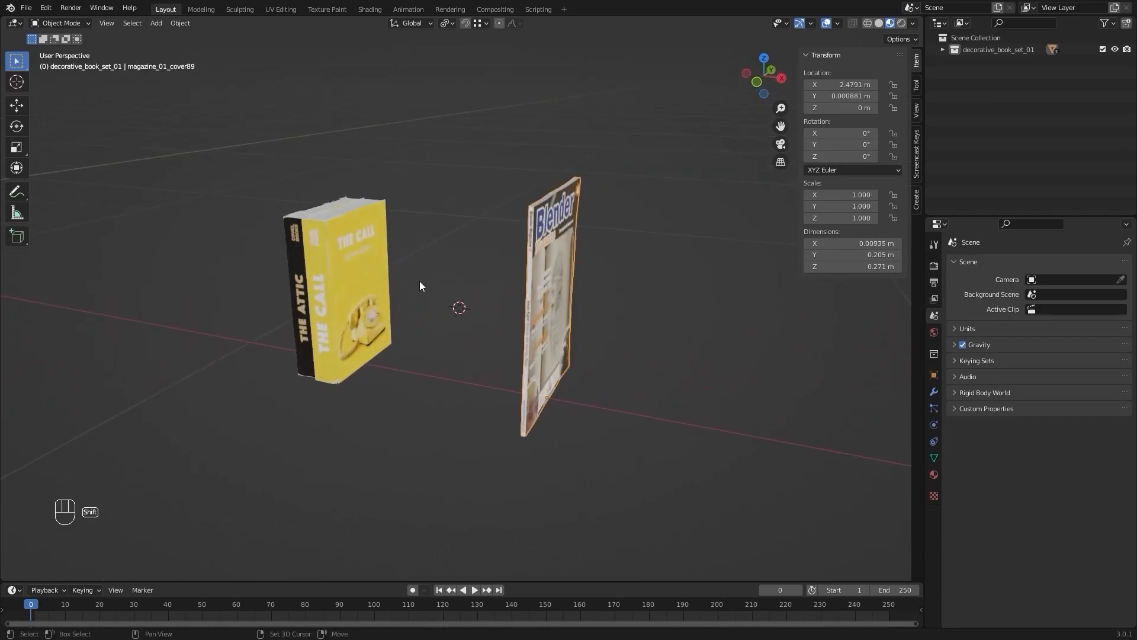
pyautogui.click(180, 23)
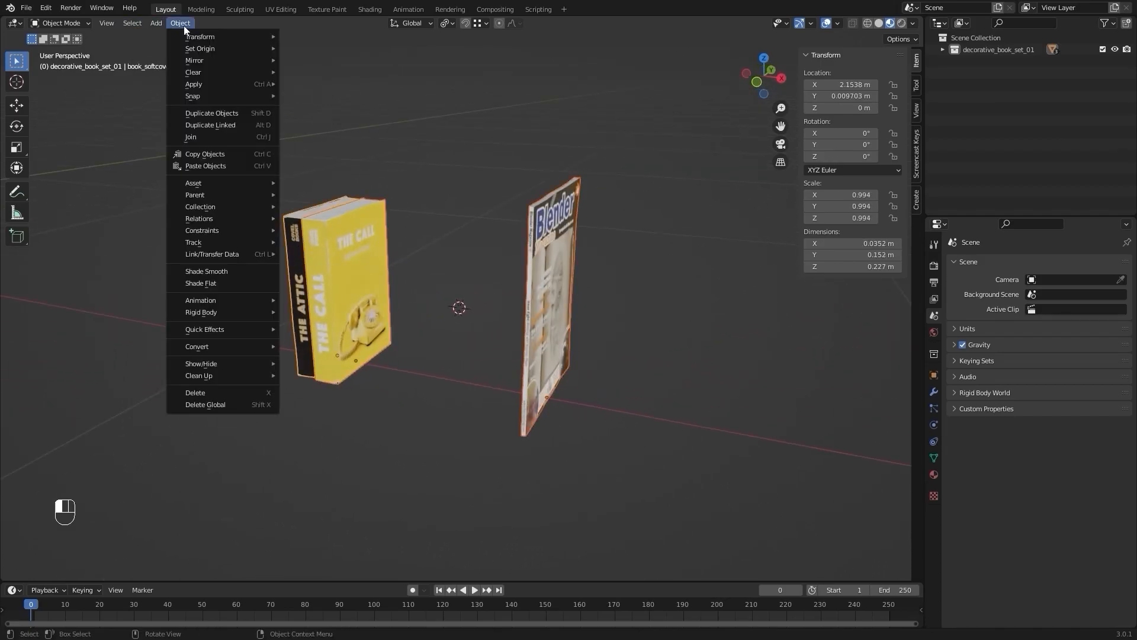
pyautogui.moveTo(214, 51)
pyautogui.click(323, 58)
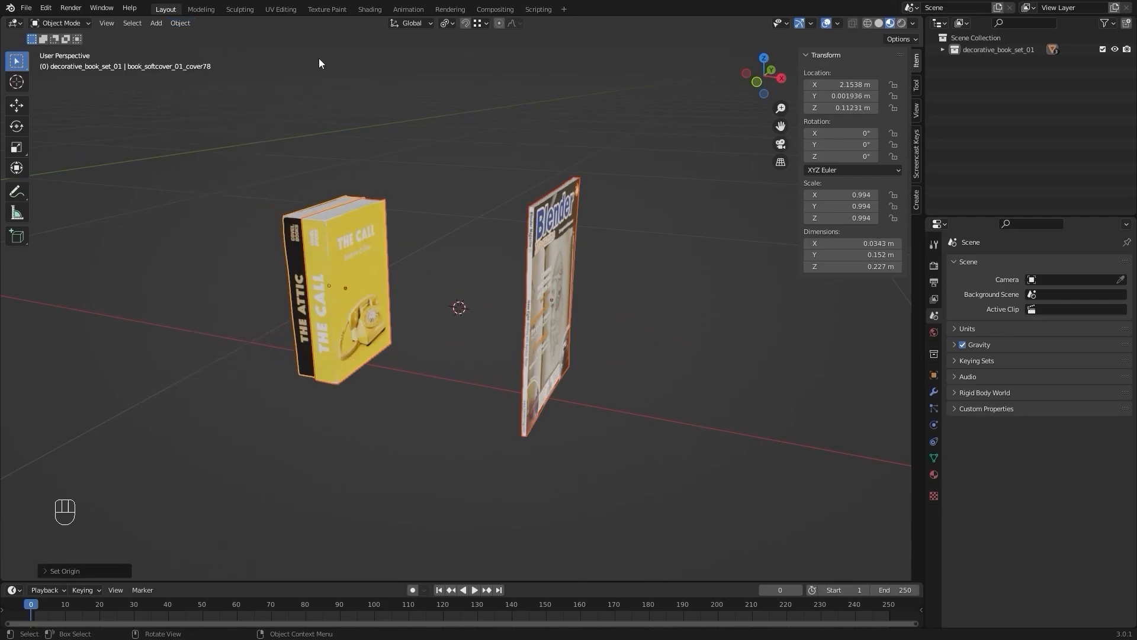
pyautogui.click(467, 168)
# Move The Call book along X away from The Attic, to an X location of about 2.27 m.
pyautogui.click(16, 105)
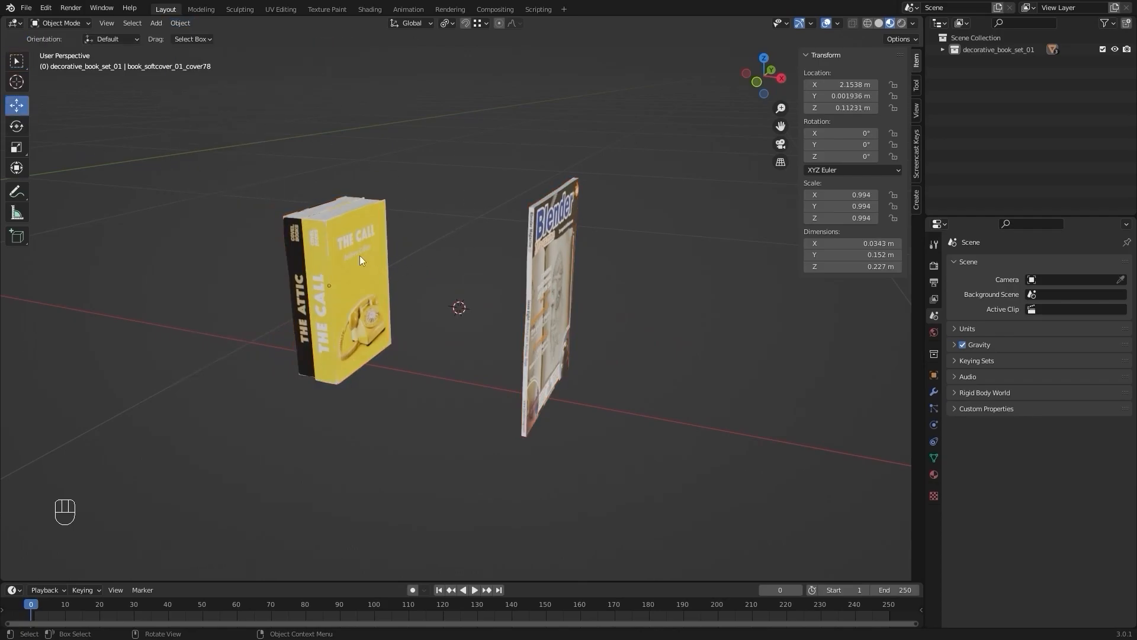
pyautogui.moveTo(374, 296); pyautogui.dragTo(425, 303)
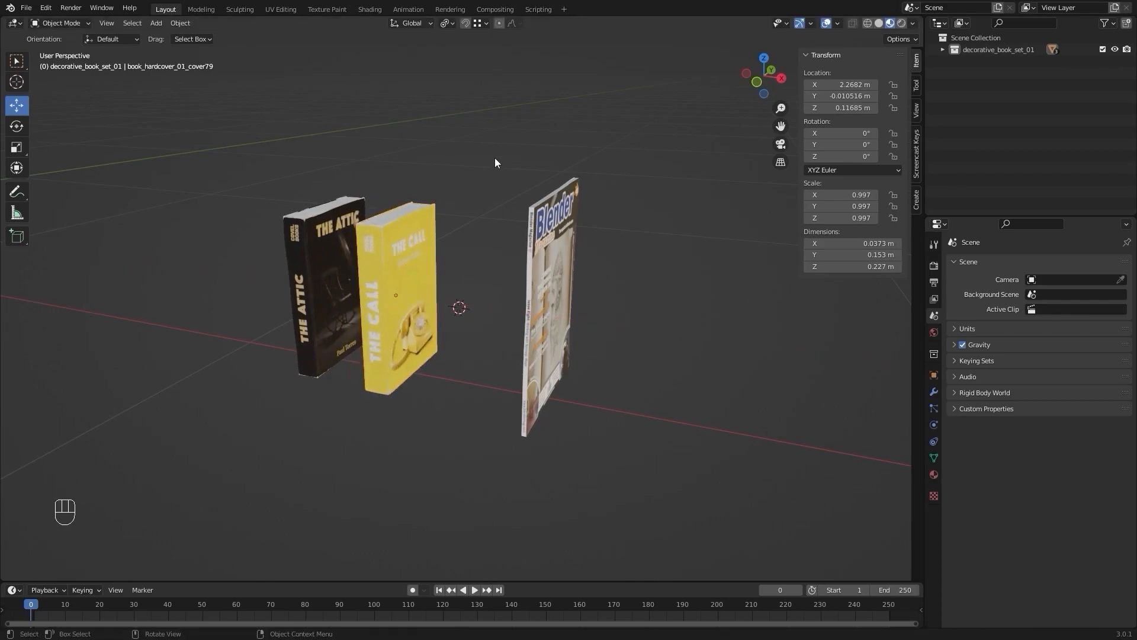
pyautogui.scroll(-5, 495, 157)
pyautogui.scroll(5, 506, 208)
pyautogui.moveTo(505, 208); pyautogui.dragTo(509, 249, button='middle')
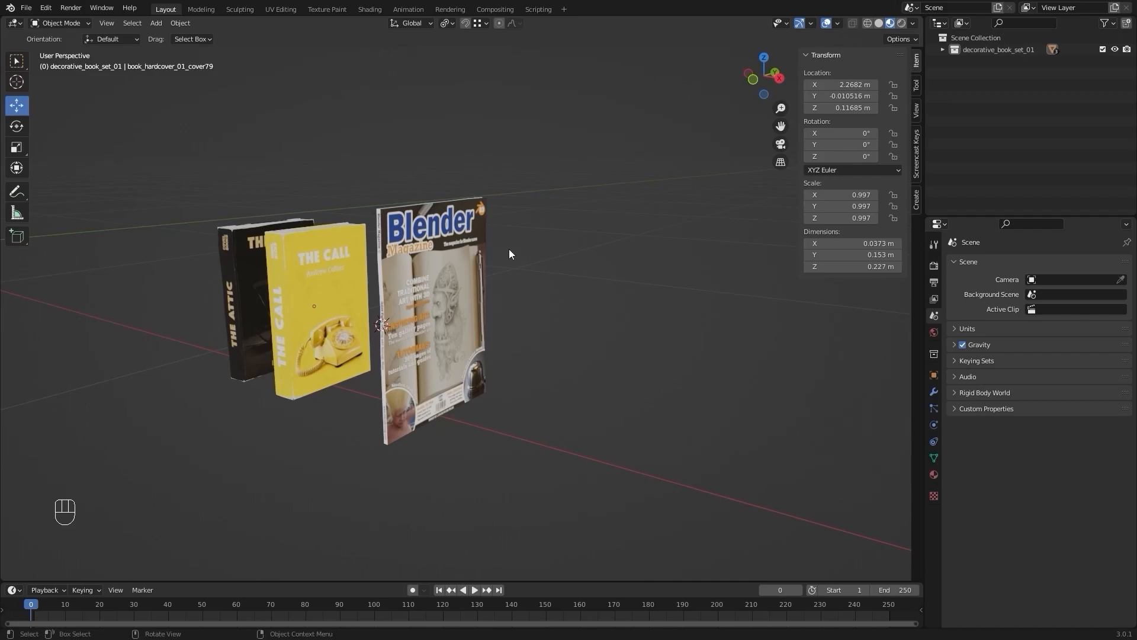
pyautogui.moveTo(509, 250); pyautogui.dragTo(520, 255, button='middle')
# Add a new UV map to the Blender magazine and to each of the two books.
pyautogui.click(465, 284)
pyautogui.keyDown('shift'); pyautogui.moveTo(664, 334); pyautogui.dragTo(658, 321, button='middle'); pyautogui.keyUp('shift')
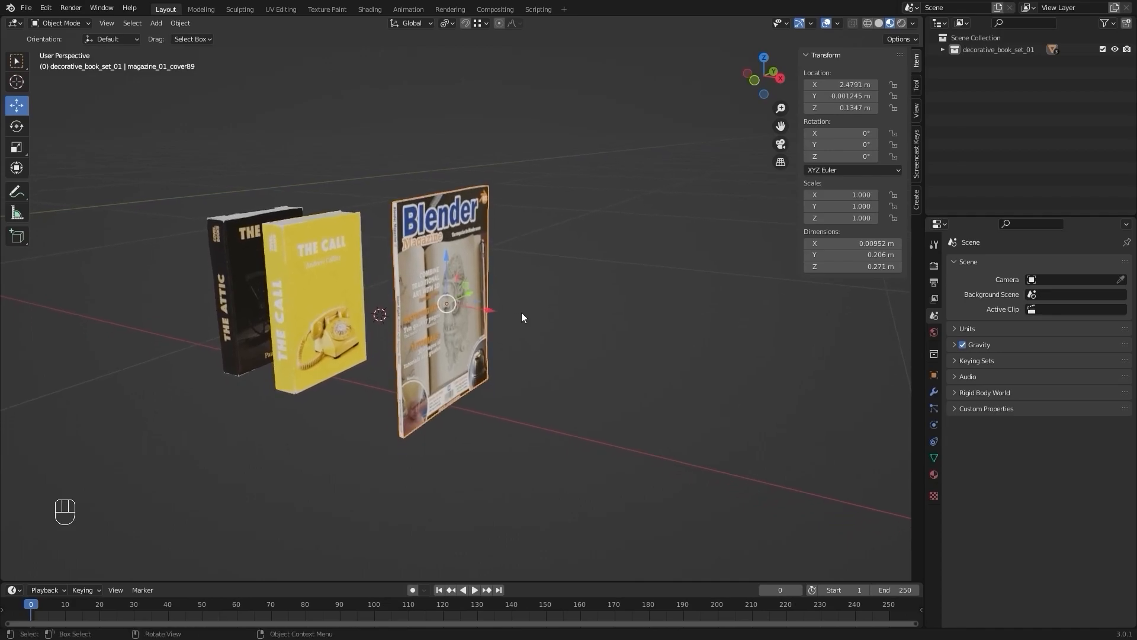
pyautogui.click(935, 459)
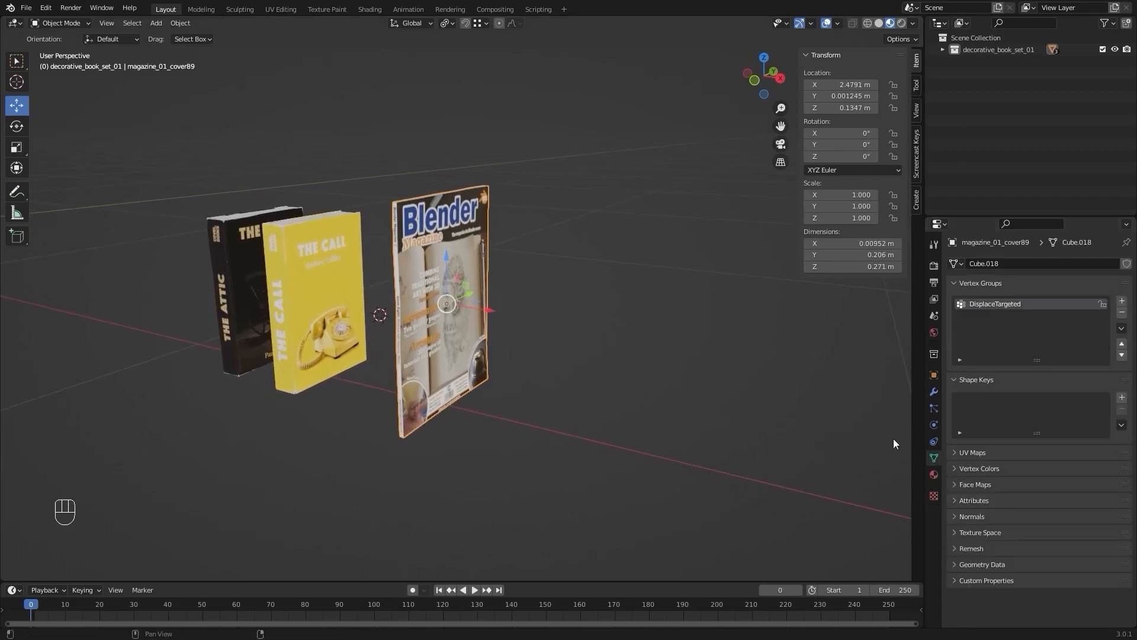
pyautogui.click(961, 455)
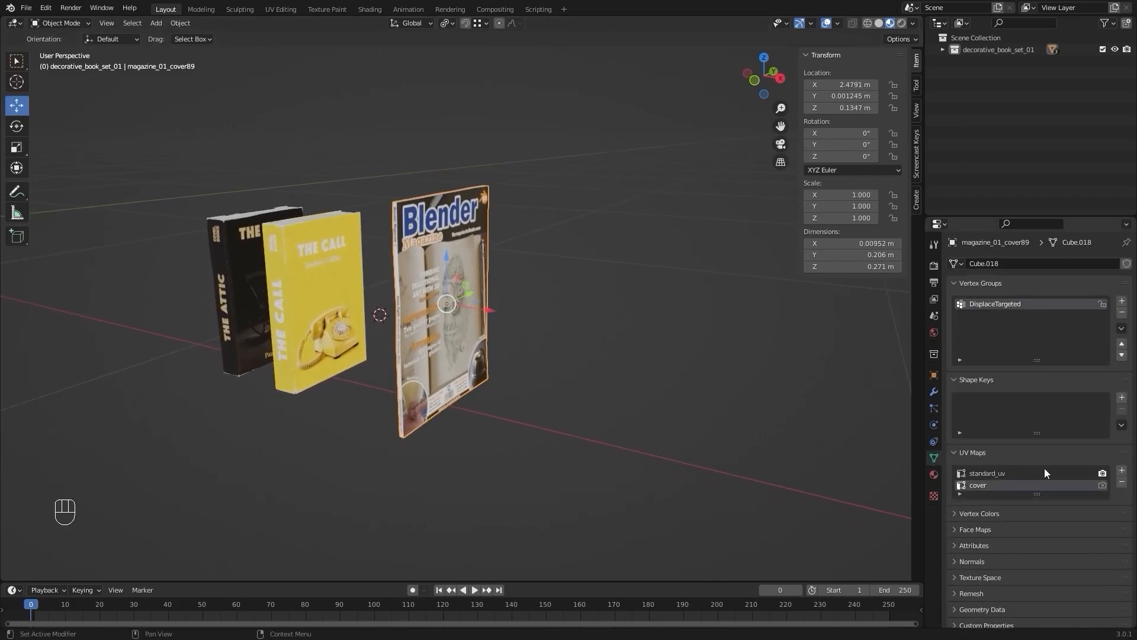
pyautogui.click(1122, 470)
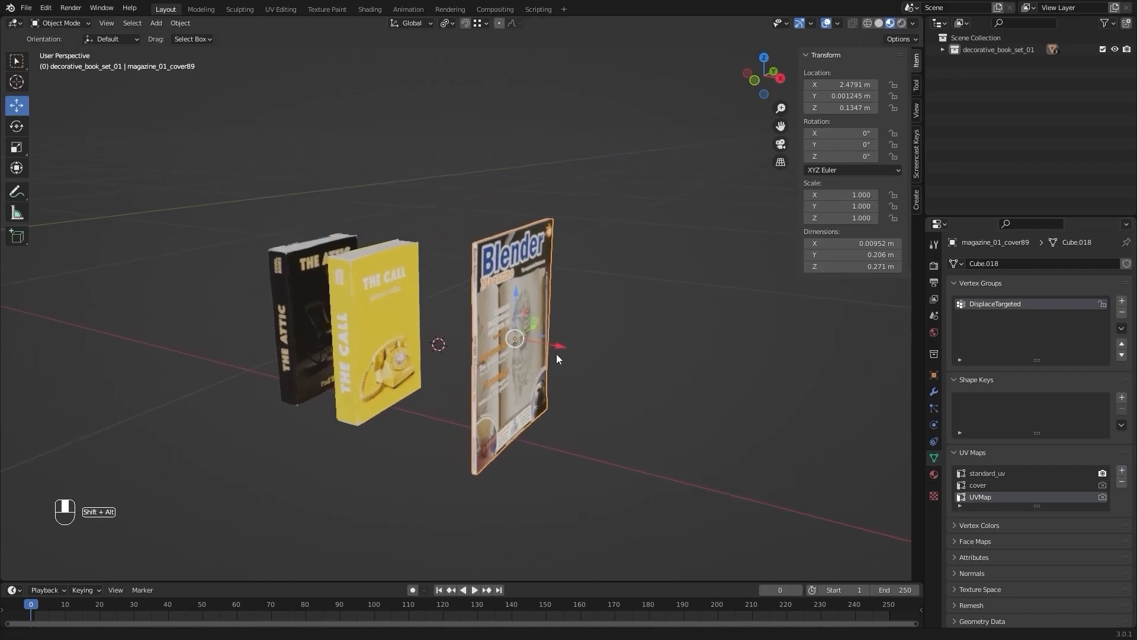
pyautogui.click(1122, 470)
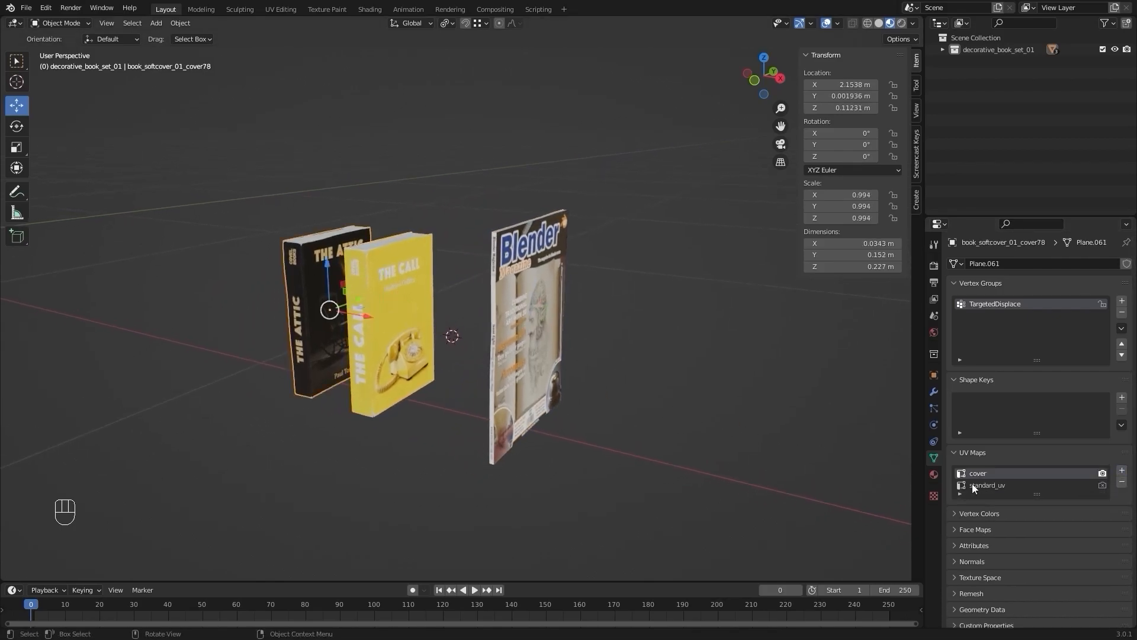
pyautogui.click(1121, 470)
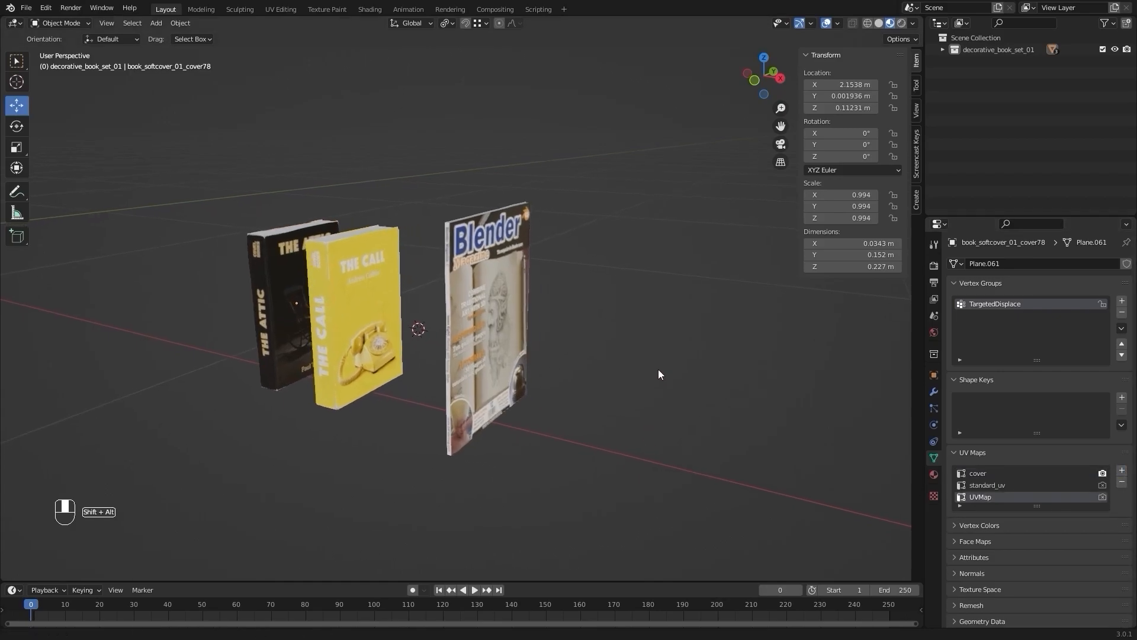
# Select the magazine and both books together, with The Attic active, and turn the enlarged timeline area into a Shader Editor.
pyautogui.keyDown('shift'); pyautogui.click(489, 307); pyautogui.keyUp('shift')
pyautogui.keyDown('shift'); pyautogui.click(310, 270); pyautogui.keyUp('shift')
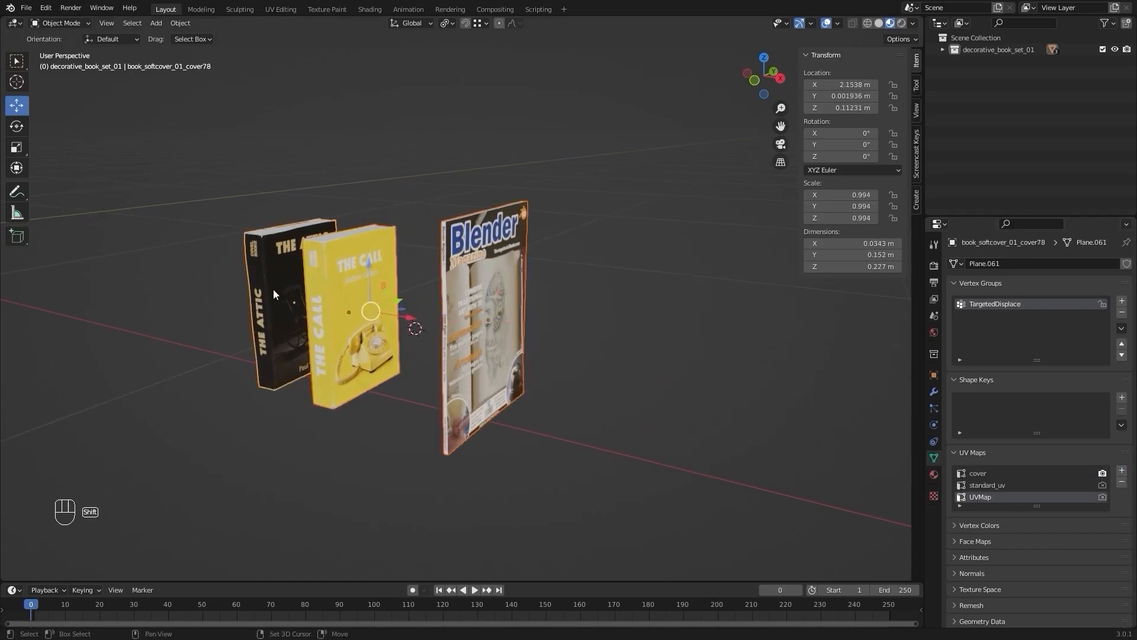
pyautogui.moveTo(569, 582); pyautogui.dragTo(570, 453)
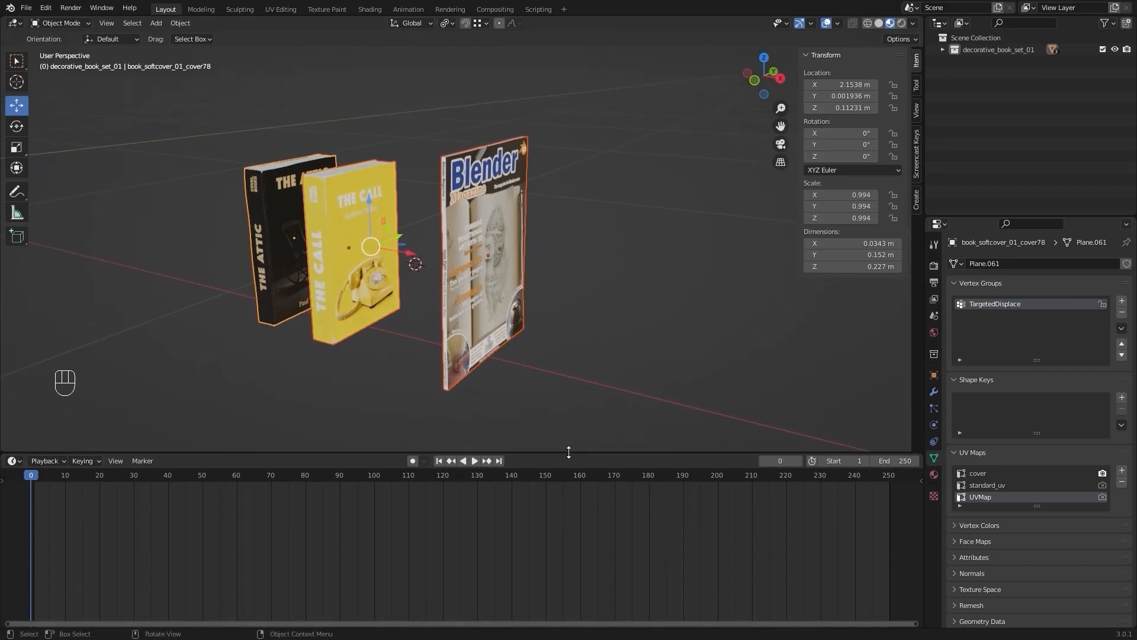
pyautogui.click(13, 460)
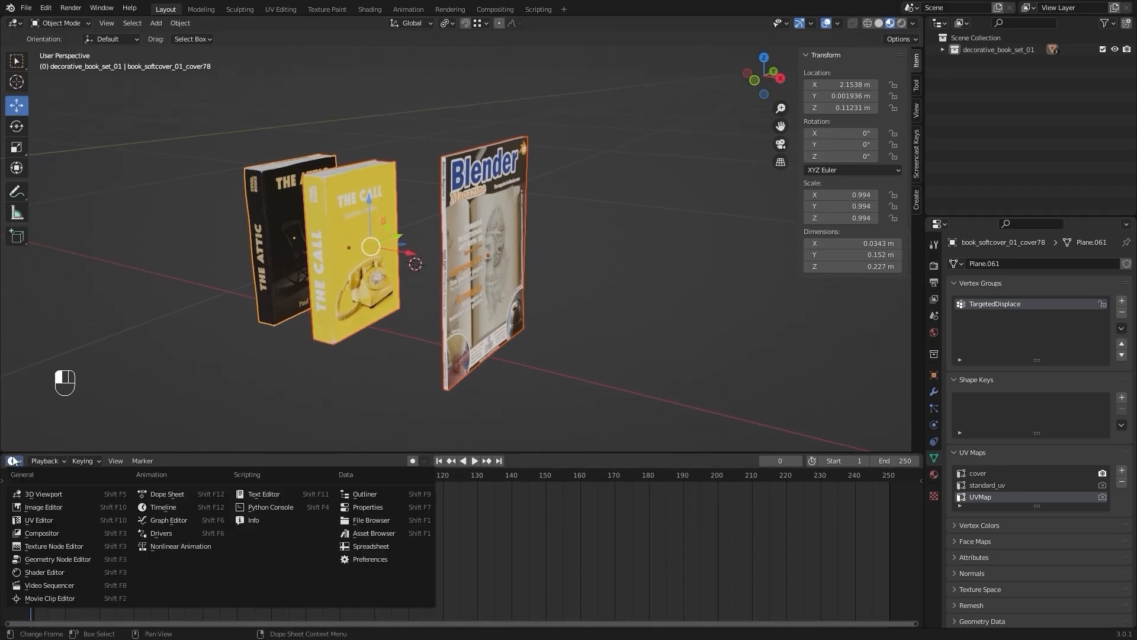
pyautogui.click(45, 572)
# Enlarge the Shader Editor area, split it in two, and make one part a narrower UV Editor.
pyautogui.moveTo(316, 453); pyautogui.dragTo(323, 403)
pyautogui.moveTo(3, 407); pyautogui.dragTo(541, 425)
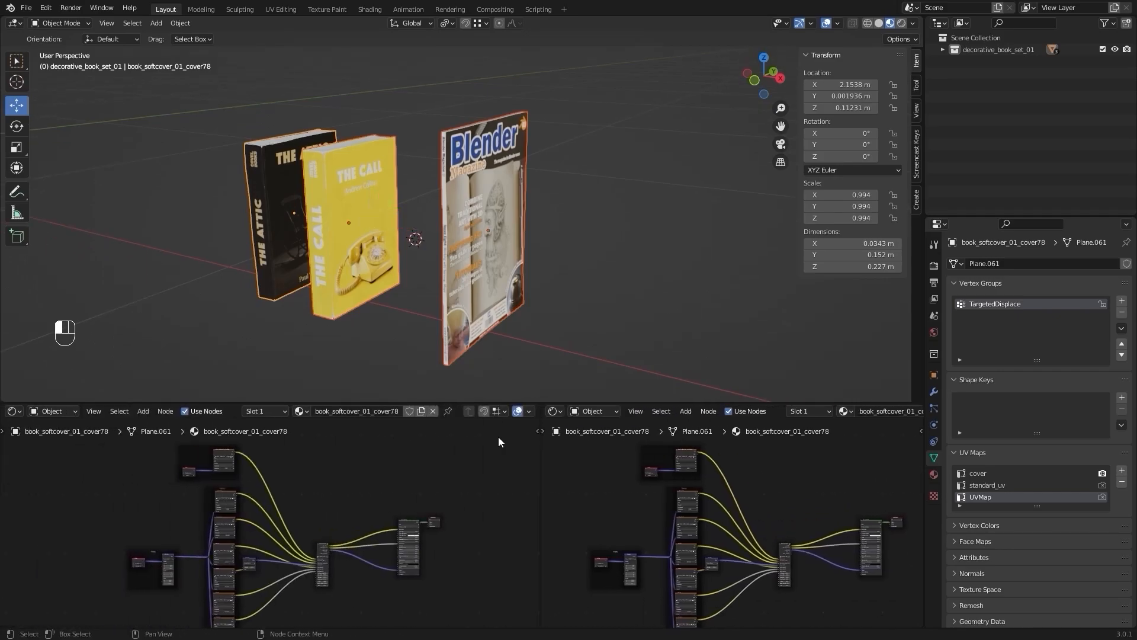
pyautogui.click(13, 411)
pyautogui.click(53, 470)
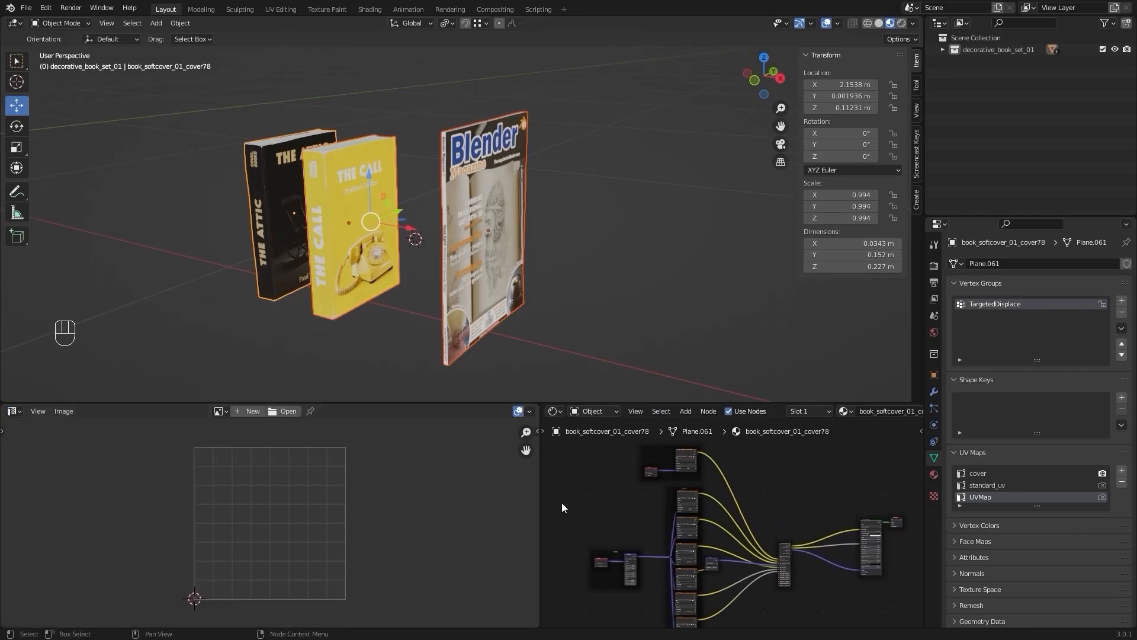
pyautogui.press('n')
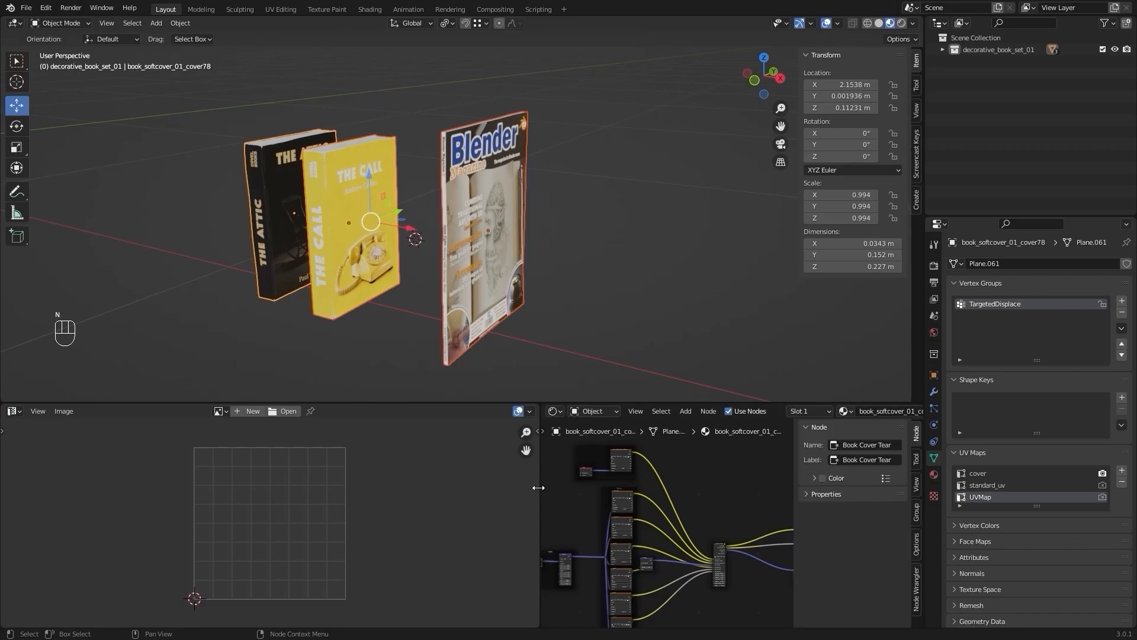
pyautogui.press('n')
pyautogui.press('n')
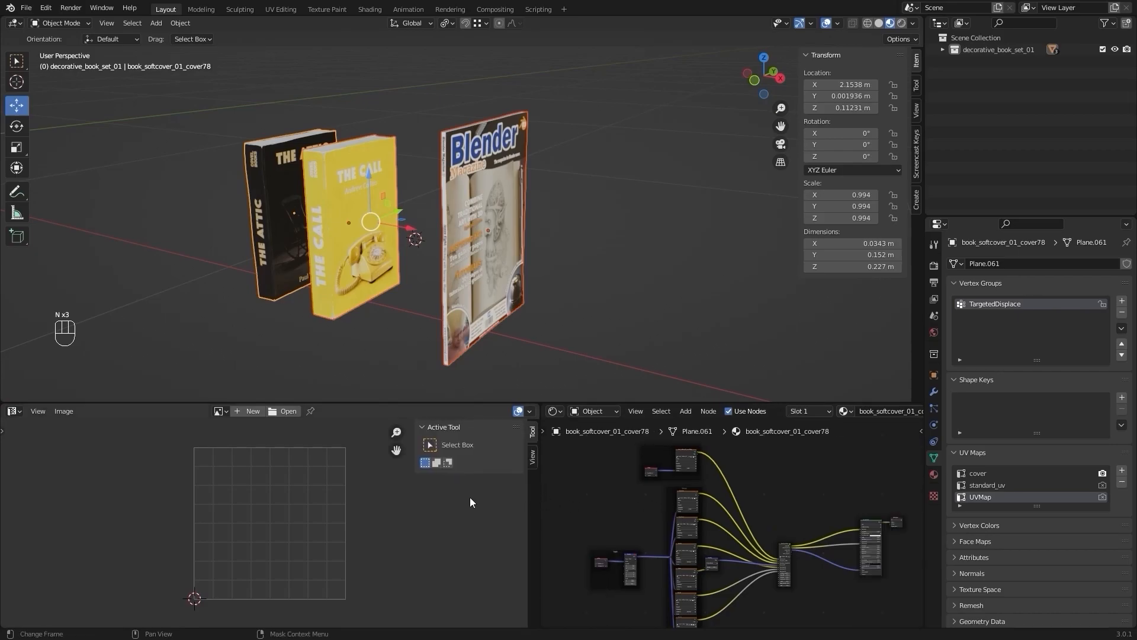
pyautogui.press('n')
pyautogui.moveTo(540, 504); pyautogui.dragTo(303, 505)
pyautogui.scroll(3, 646, 389)
pyautogui.scroll(-3, 563, 332)
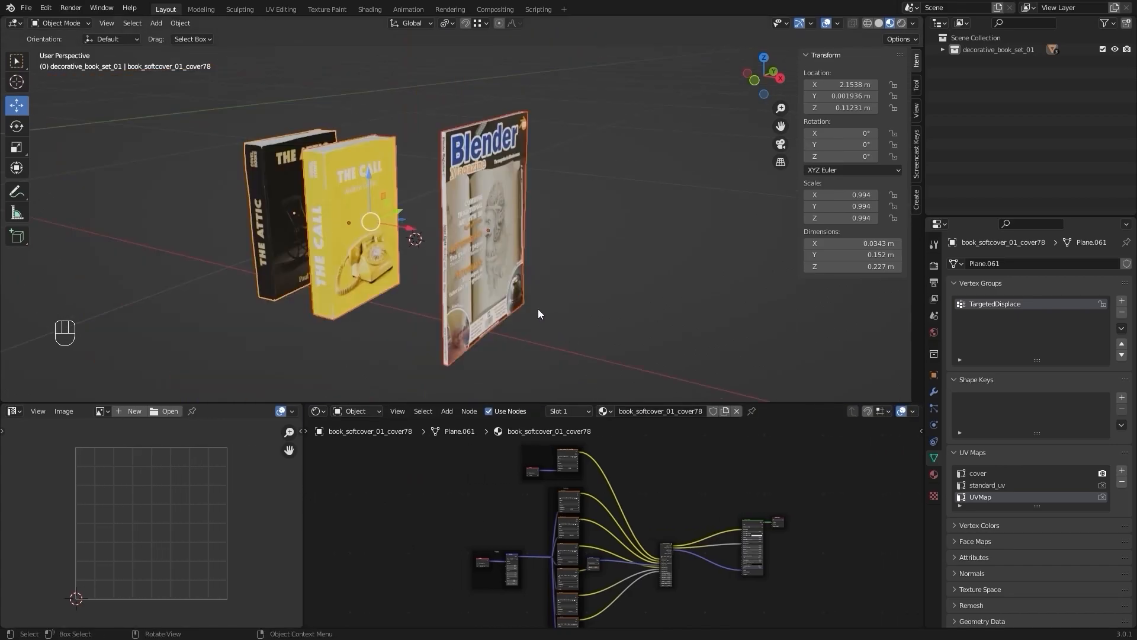
# Unwrap all geometry of the magazine and both books with Smart UV Project, using an island margin of 0.01.
pyautogui.scroll(2, 538, 310)
pyautogui.scroll(-1, 538, 310)
pyautogui.press('Tab')
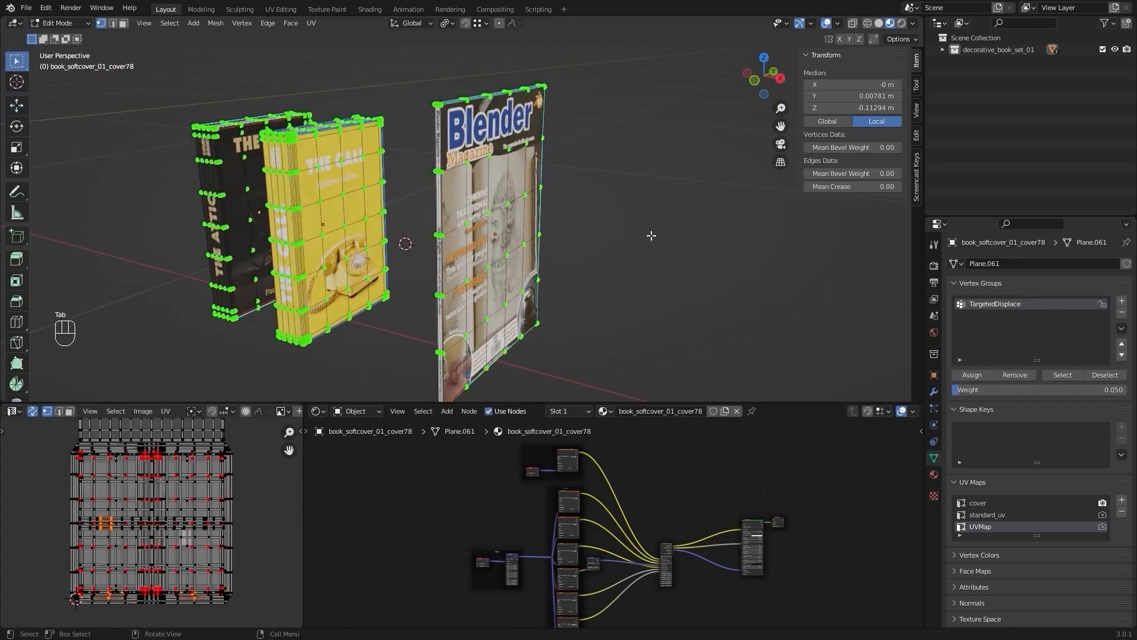
pyautogui.press('a')
pyautogui.scroll(-4, 178, 503)
pyautogui.scroll(3, 193, 501)
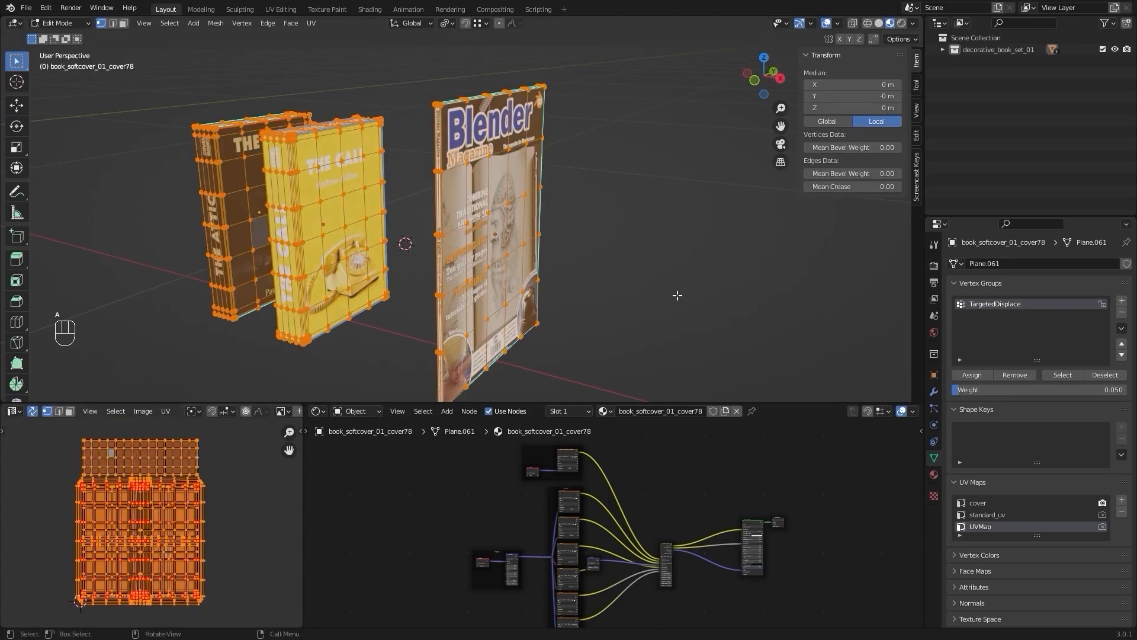
pyautogui.press('u')
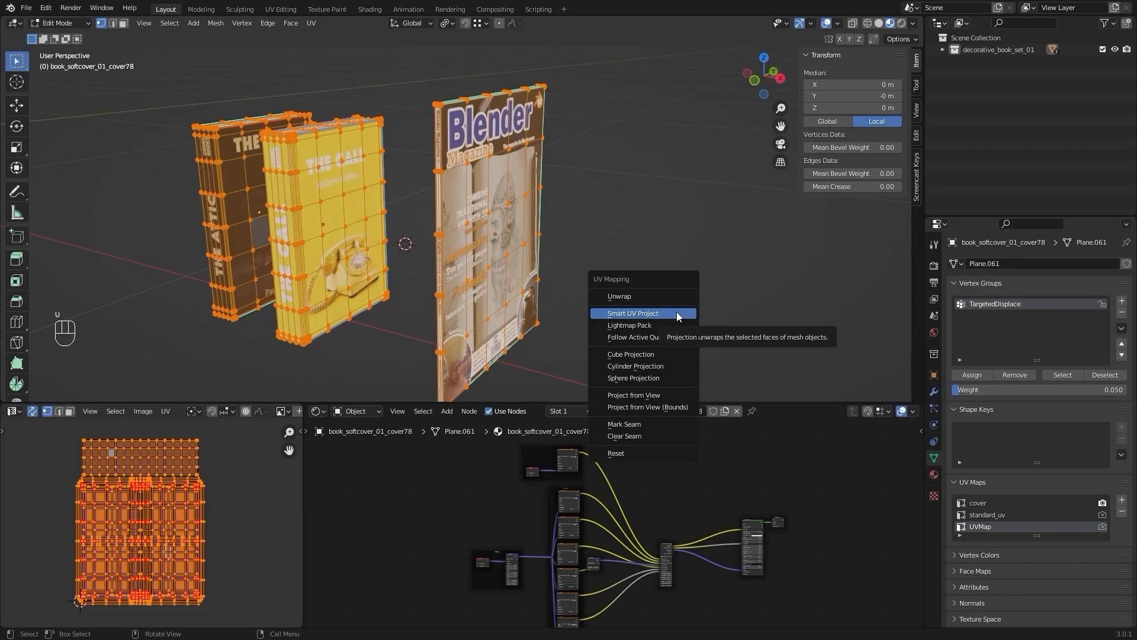
pyautogui.click(677, 313)
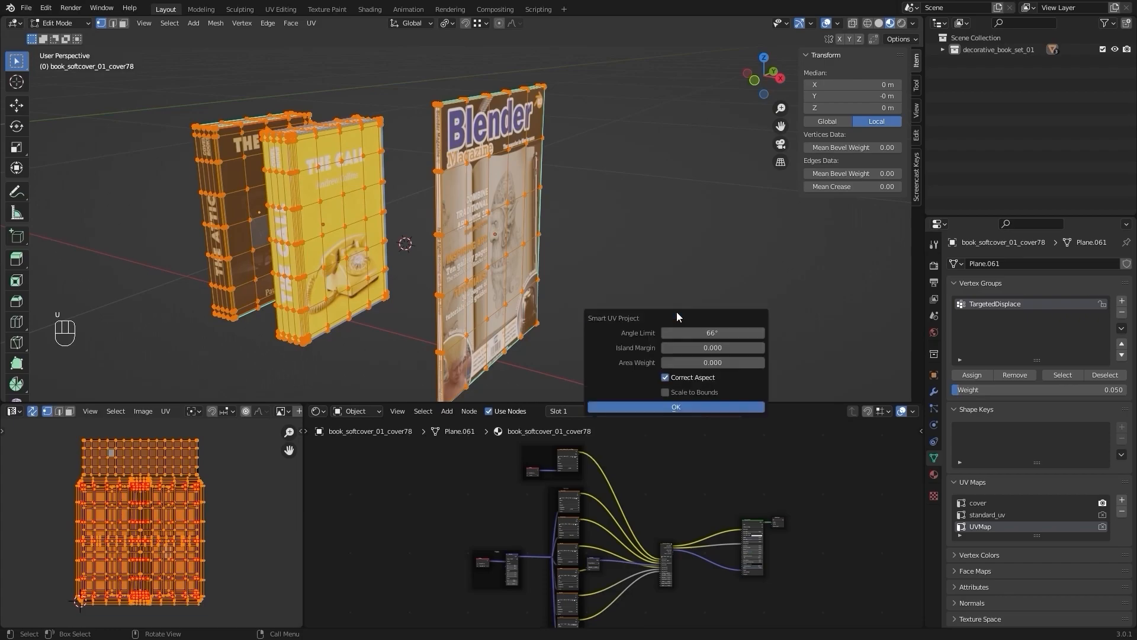
pyautogui.click(711, 348)
pyautogui.write('0.01')
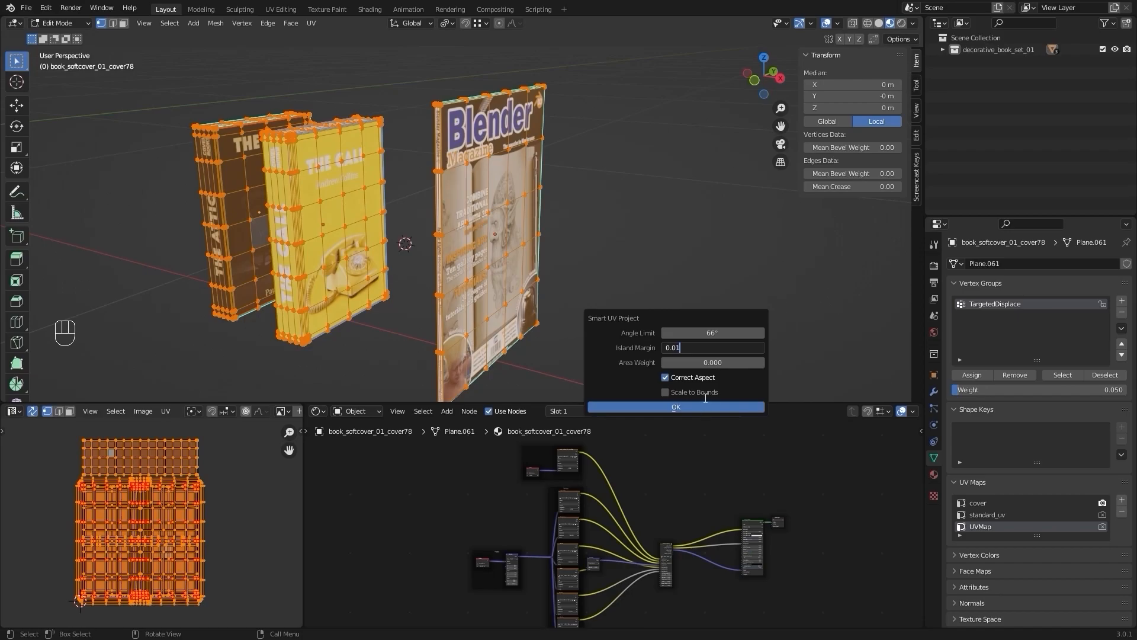
pyautogui.click(703, 407)
# Create a new blank image named Bake in the UV Editor, 4096 px wide and 4096 px high.
pyautogui.scroll(-2, 213, 410)
pyautogui.scroll(-1, 214, 410)
pyautogui.click(215, 411)
pyautogui.click(226, 431)
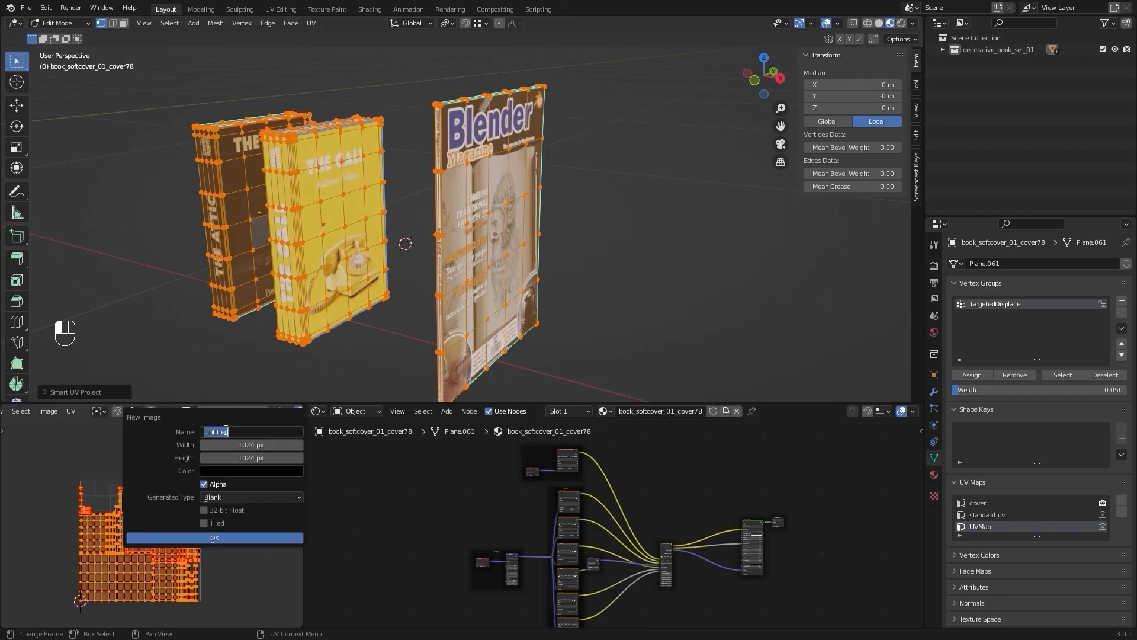
pyautogui.write('Bake')
pyautogui.click(278, 445)
pyautogui.write('40')
pyautogui.click(273, 457)
pyautogui.write('4096')
pyautogui.press('Return')
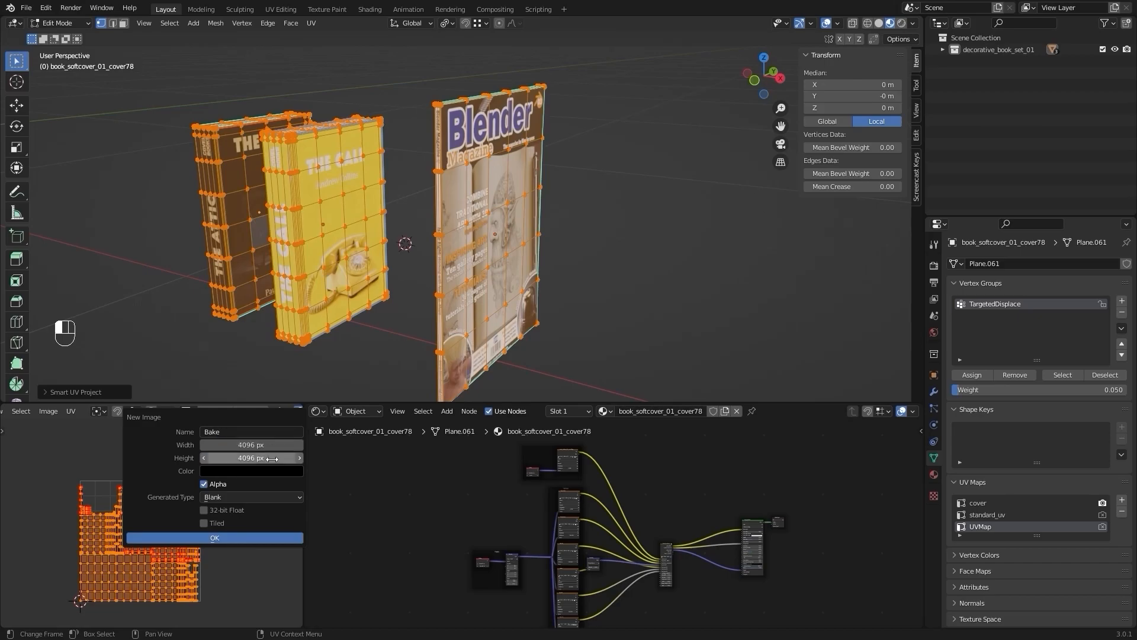
pyautogui.click(249, 537)
pyautogui.scroll(-8, 246, 539)
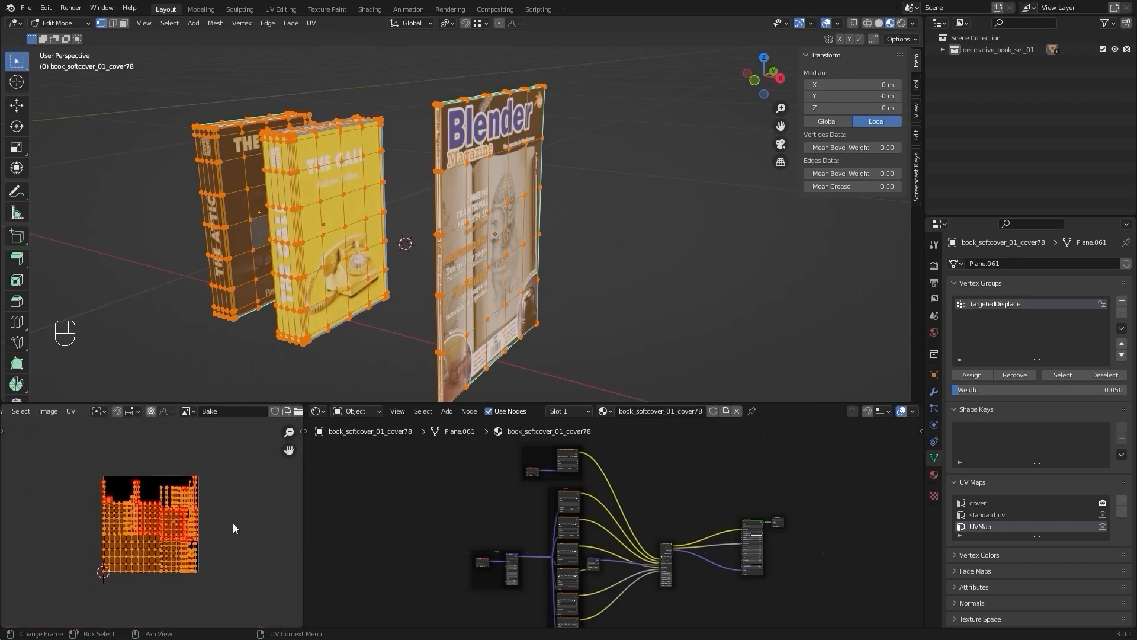
pyautogui.scroll(2, 241, 495)
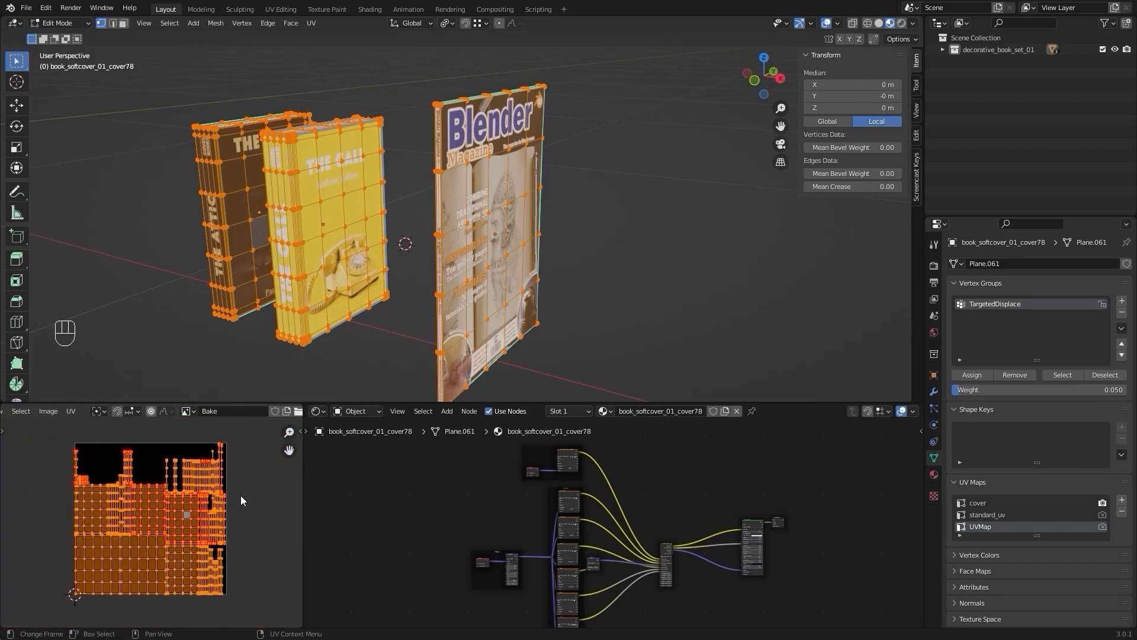
# Return to Object Mode and add an Image Texture node above the Principled BSDF in the magazine's material.
pyautogui.press('Tab')
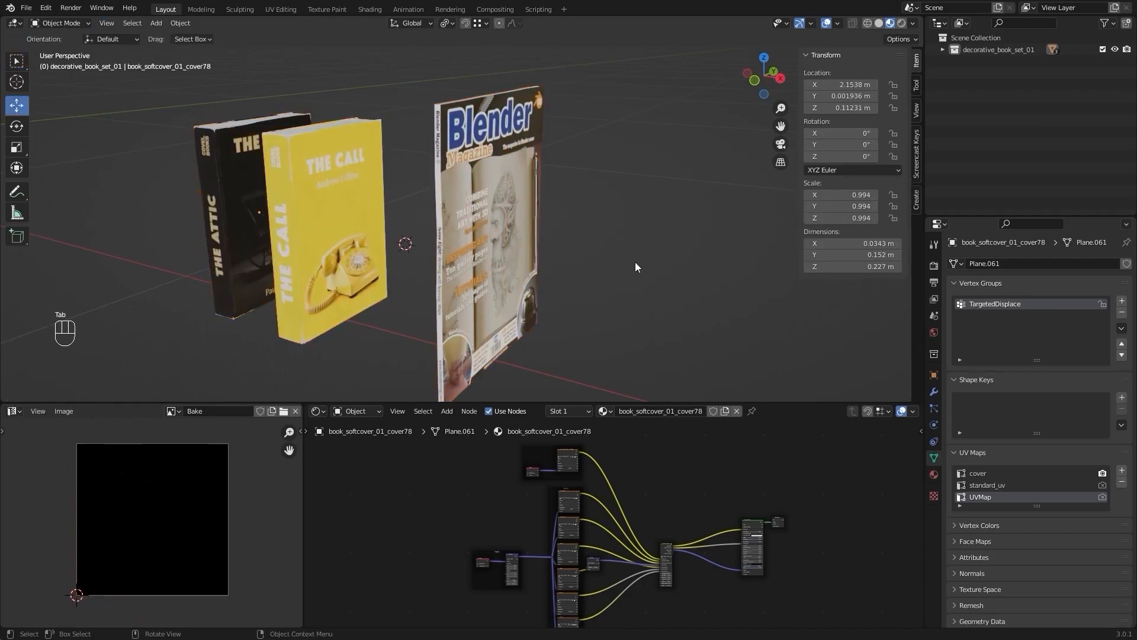
pyautogui.click(463, 215)
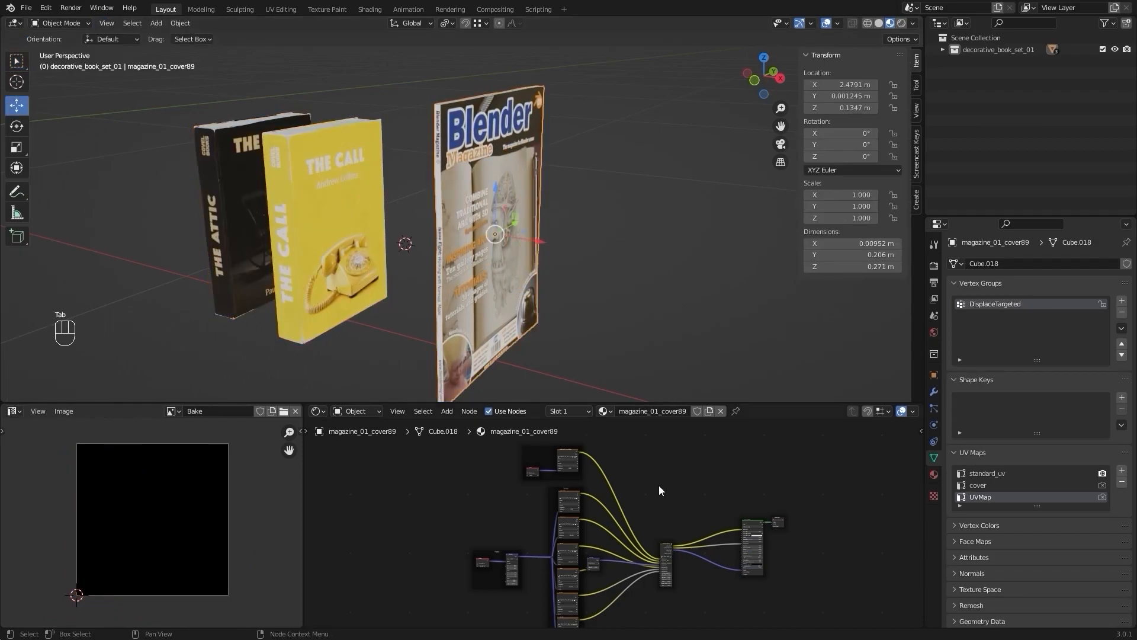
pyautogui.scroll(10, 659, 481)
pyautogui.keyDown('alt'); pyautogui.keyDown('shift'); pyautogui.moveTo(659, 480); pyautogui.dragTo(397, 479); pyautogui.keyUp('shift'); pyautogui.keyUp('alt')
pyautogui.scroll(4, 497, 466)
pyautogui.keyDown('alt'); pyautogui.keyDown('shift'); pyautogui.moveTo(498, 467); pyautogui.dragTo(516, 487); pyautogui.keyUp('shift'); pyautogui.keyUp('alt')
pyautogui.hotkey('shift', 'a')
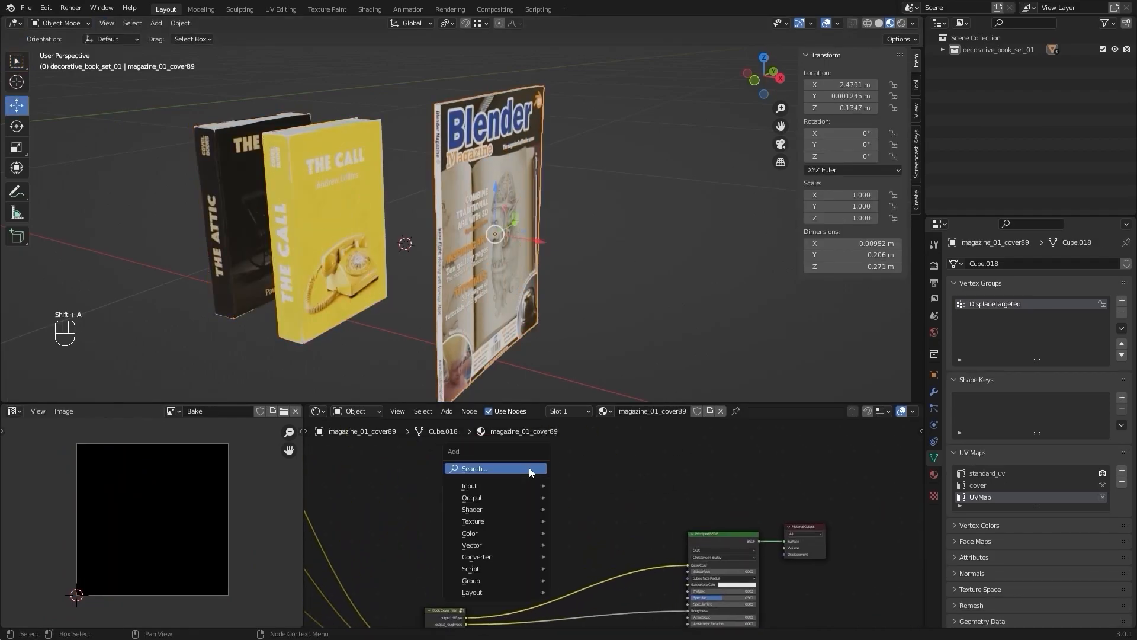
pyautogui.write('image')
pyautogui.press('Return')
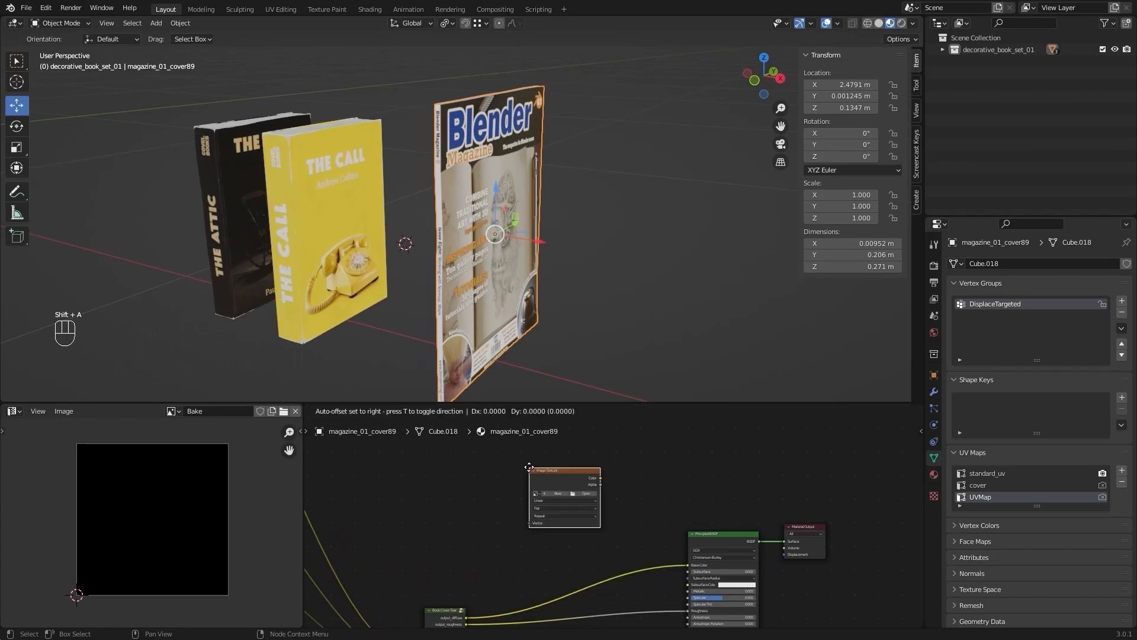
pyautogui.click(529, 468)
# Assign the Bake image to the new Image Texture node in the magazine's material.
pyautogui.scroll(5, 542, 479)
pyautogui.keyDown('alt'); pyautogui.keyDown('shift'); pyautogui.moveTo(541, 479); pyautogui.dragTo(609, 540); pyautogui.keyUp('shift'); pyautogui.keyUp('alt')
pyautogui.click(584, 525)
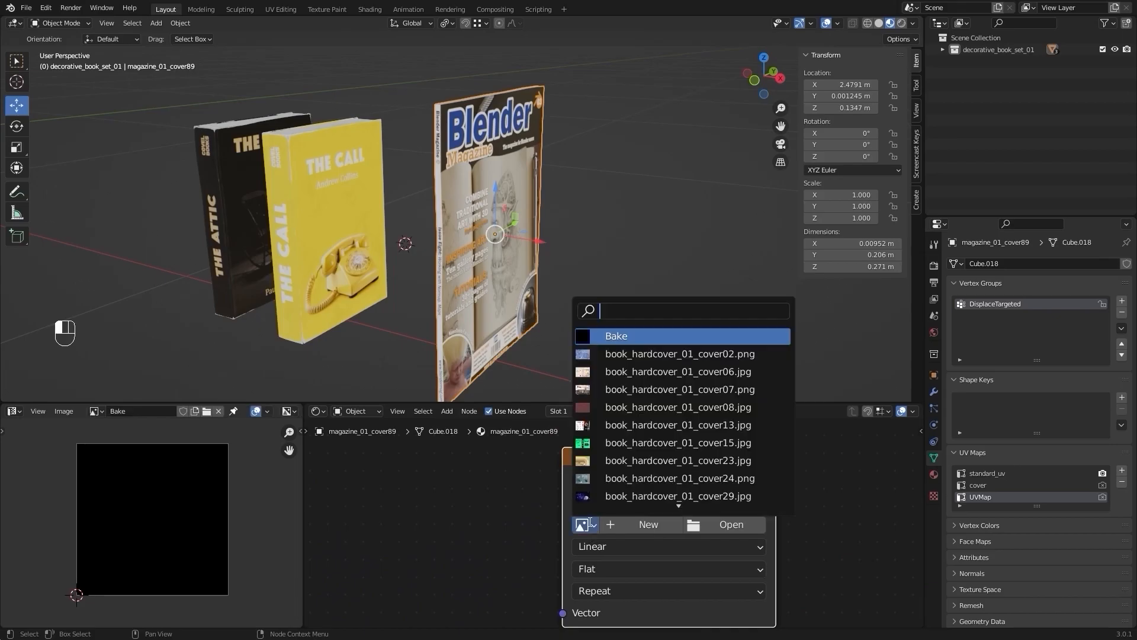
pyautogui.click(598, 332)
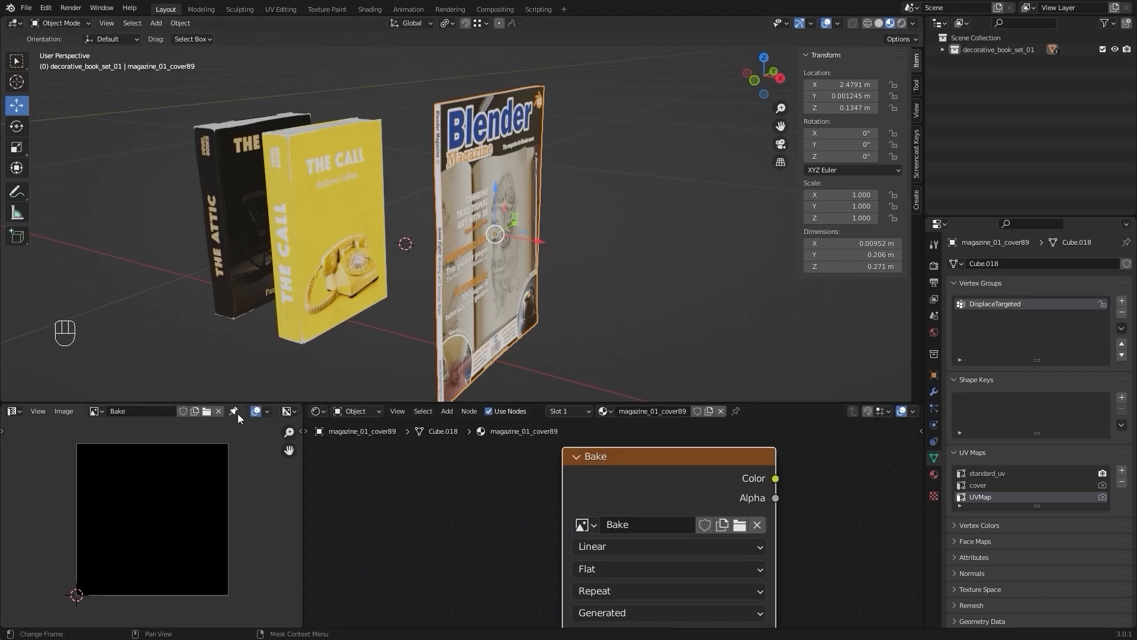
pyautogui.scroll(-4, 528, 517)
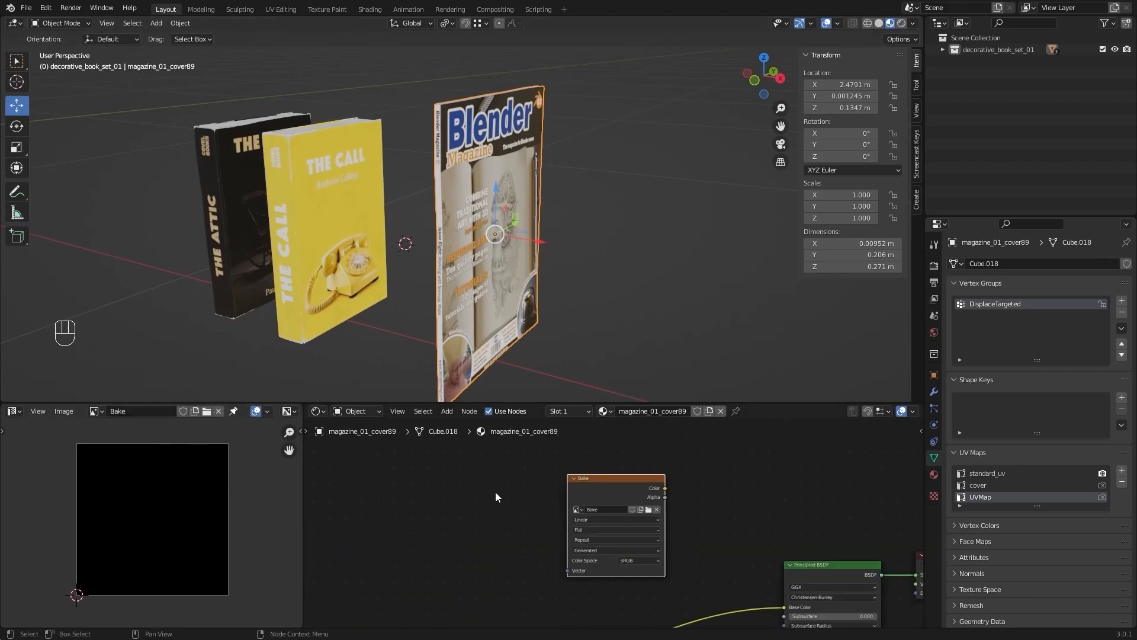
# Copy the magazine's Bake texture node and paste it into the materials of The Call and The Attic.
pyautogui.press('ctrl')
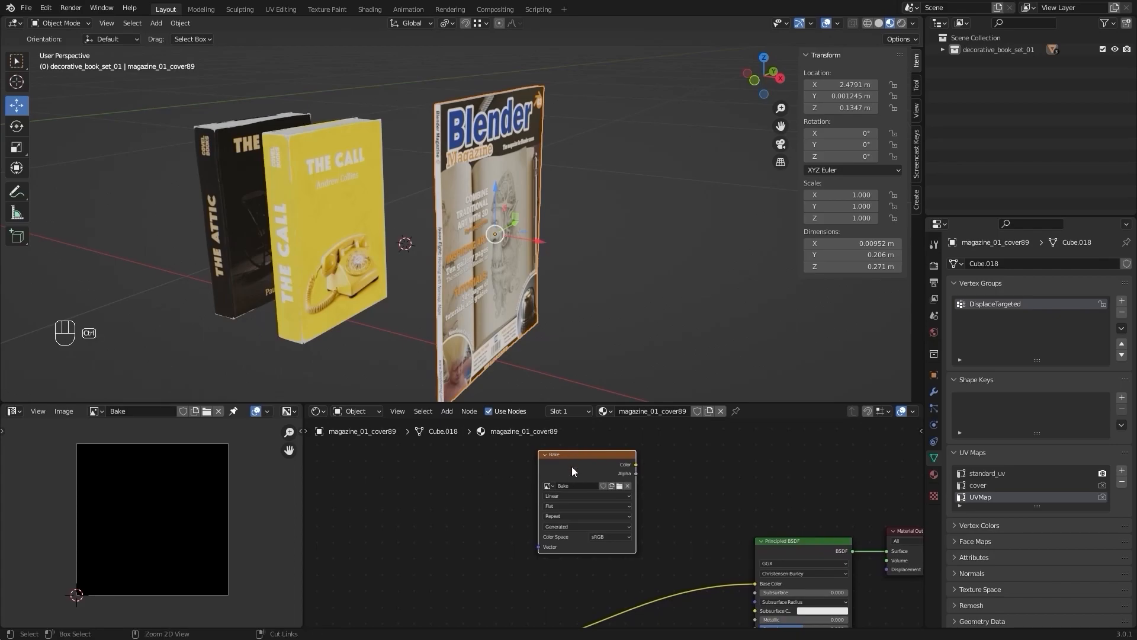
pyautogui.hotkey('ctrl', 'c')
pyautogui.scroll(-2, 549, 467)
pyautogui.scroll(1, 507, 435)
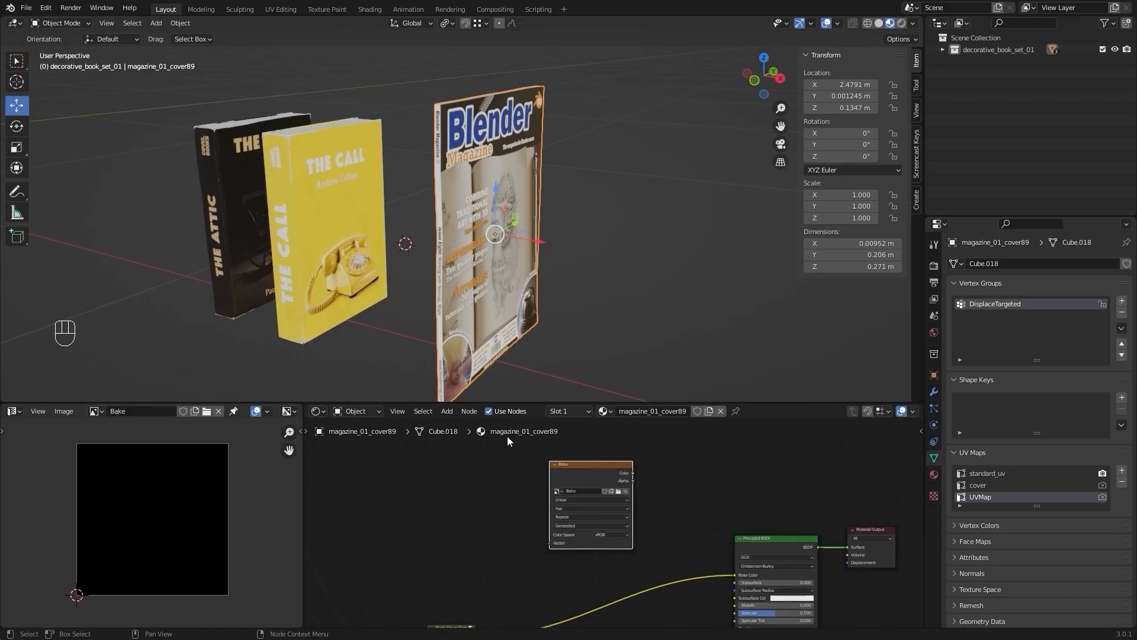
pyautogui.click(316, 228)
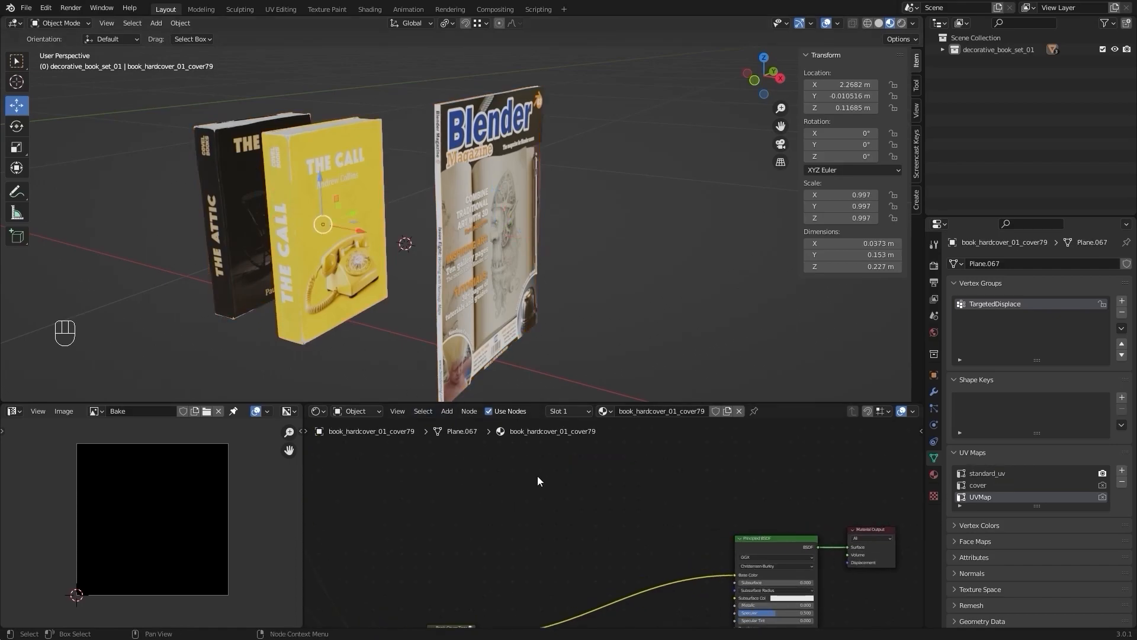
pyautogui.hotkey('ctrl', 'v')
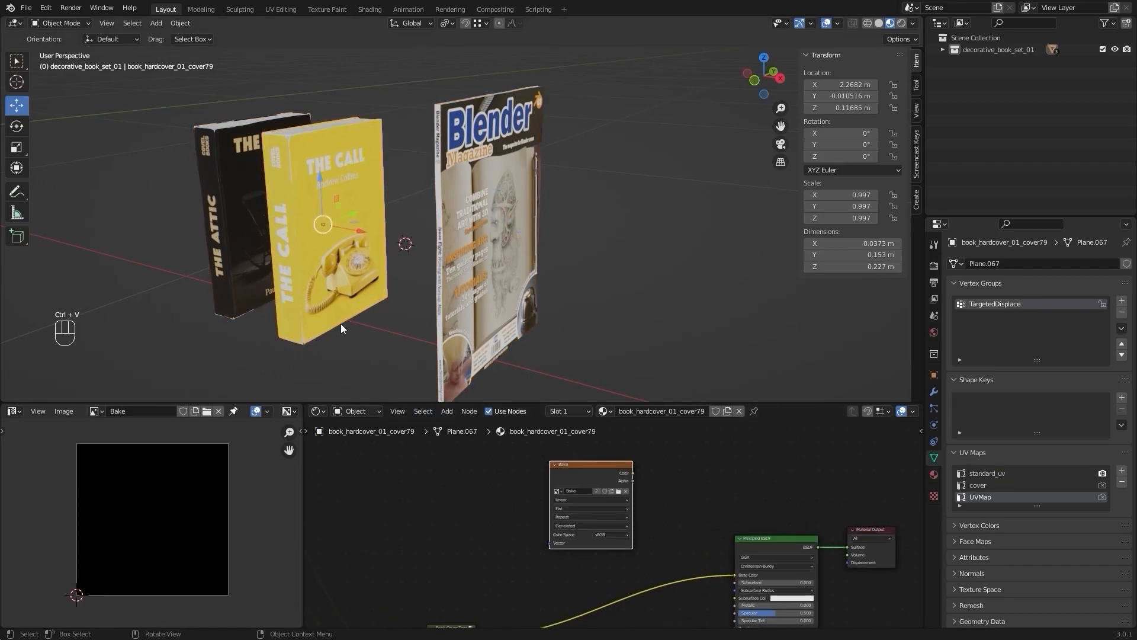
pyautogui.click(296, 317)
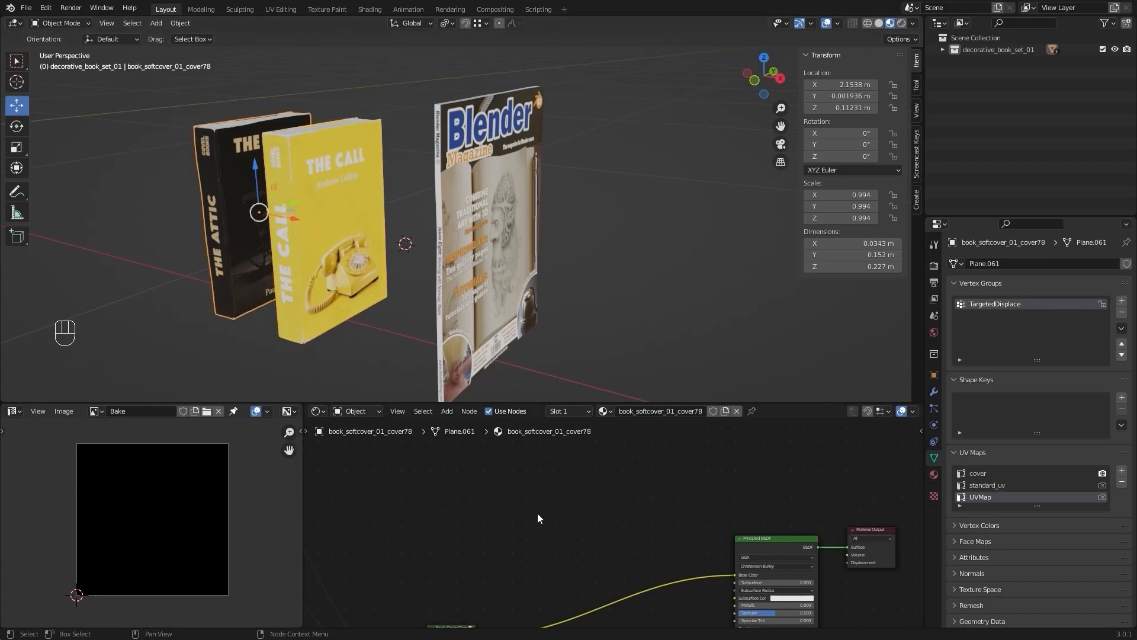
pyautogui.hotkey('ctrl', 'v')
pyautogui.scroll(2, 667, 475)
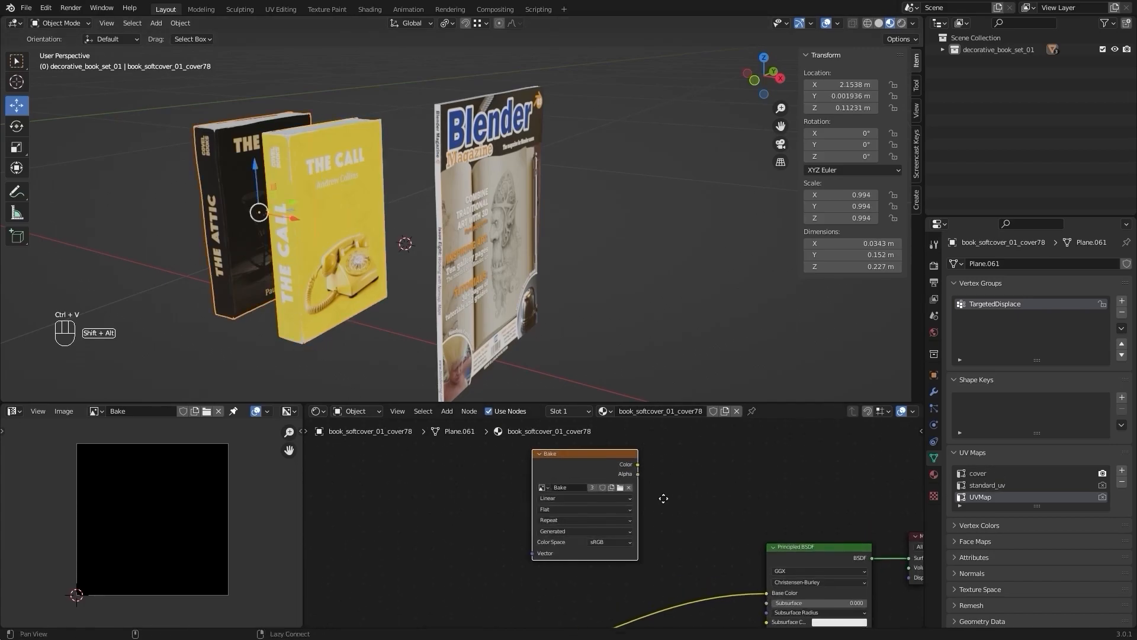
pyautogui.moveTo(713, 499); pyautogui.dragTo(643, 488, button='middle')
# Examine the material nodes and active UV map of the magazine and each book in turn.
pyautogui.keyDown('alt'); pyautogui.middleClick(521, 264); pyautogui.keyUp('alt')
pyautogui.click(463, 218)
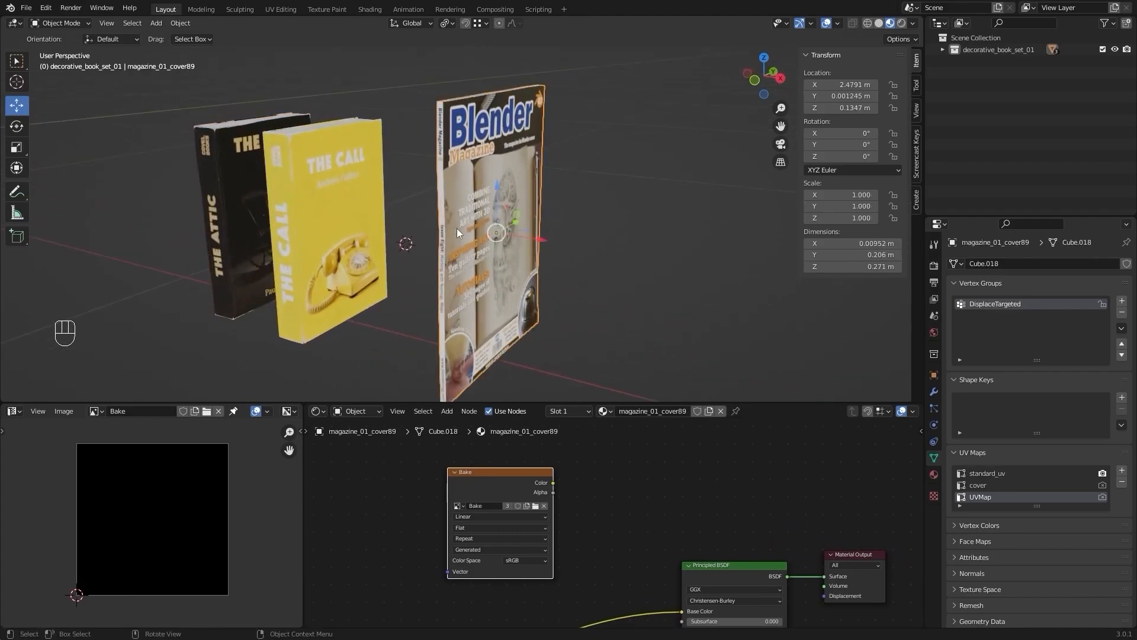
pyautogui.click(254, 237)
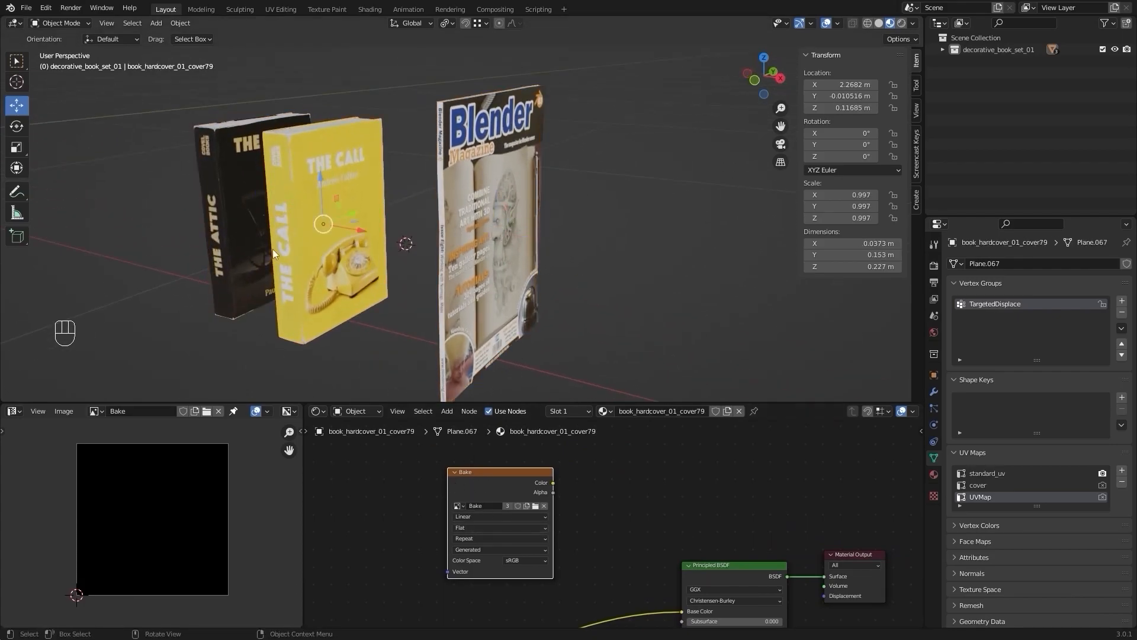
pyautogui.click(530, 325)
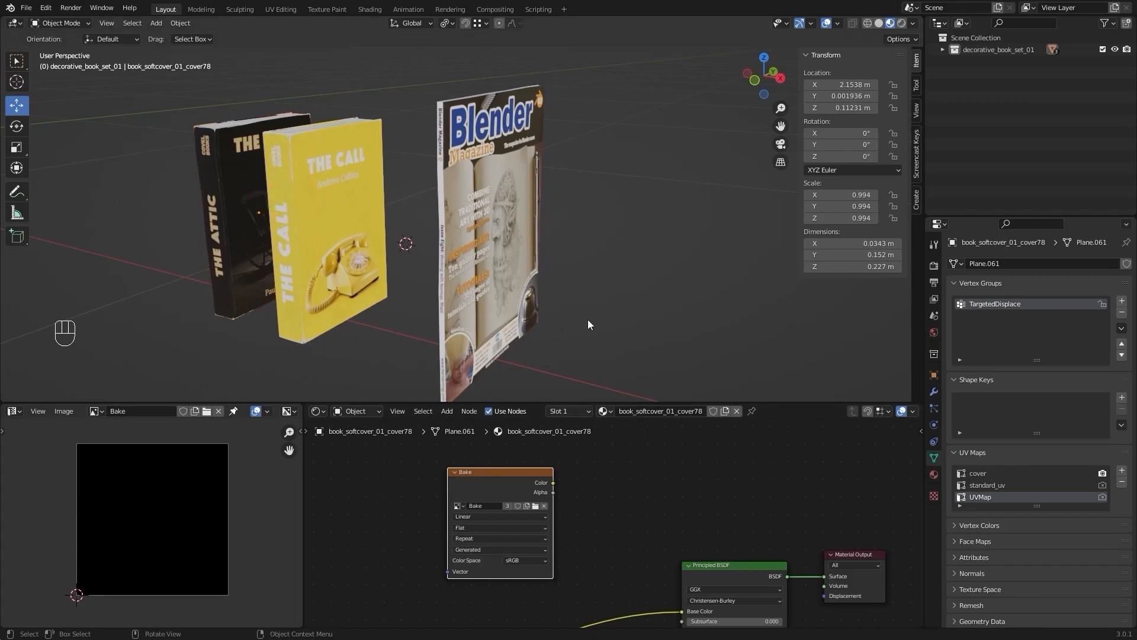
pyautogui.click(329, 278)
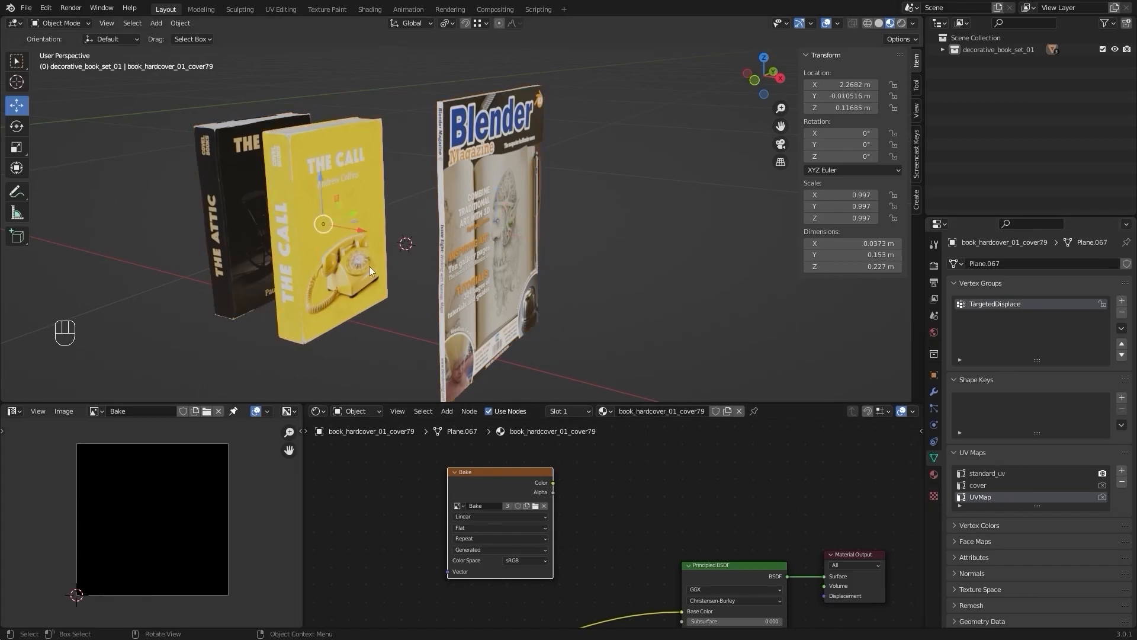
pyautogui.click(203, 197)
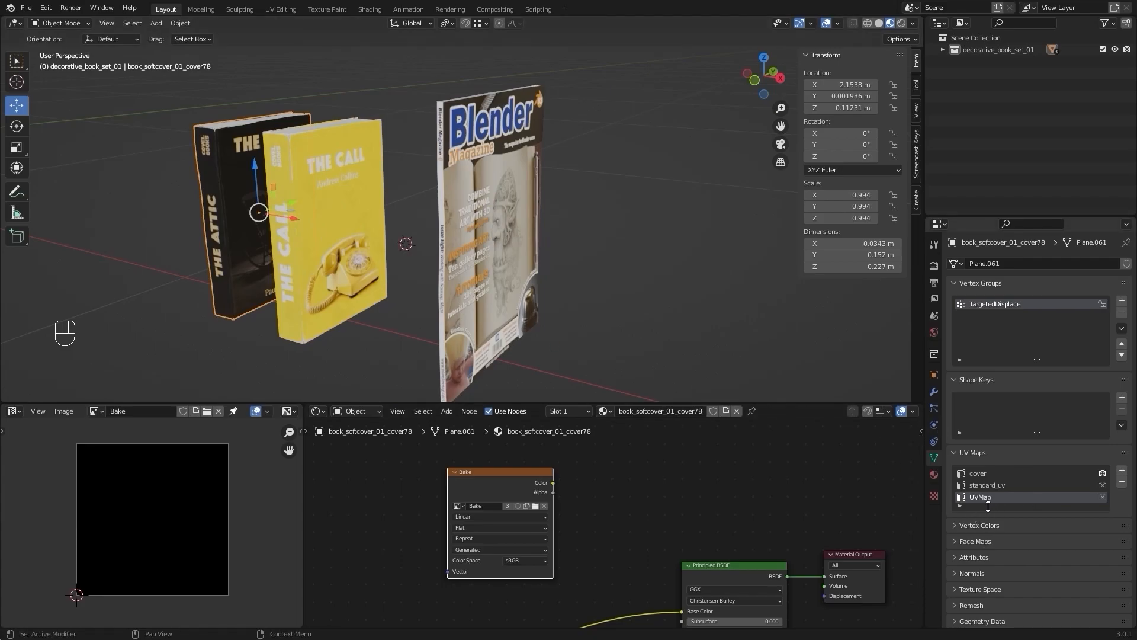
pyautogui.click(592, 277)
# Select the magazine, The Call and The Attic together, with The Attic as the active object.
pyautogui.click(488, 238)
pyautogui.keyDown('shift'); pyautogui.click(316, 230); pyautogui.keyUp('shift')
pyautogui.keyDown('shift'); pyautogui.click(238, 201); pyautogui.keyUp('shift')
pyautogui.scroll(-2, 648, 346)
pyautogui.scroll(1, 661, 321)
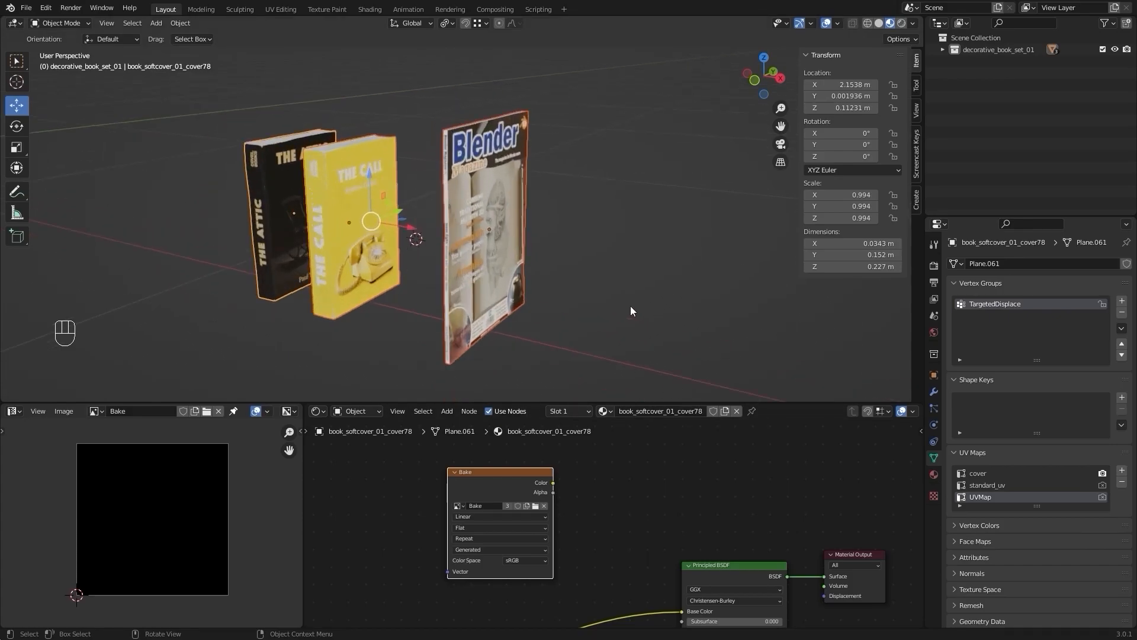
# Set the render engine to Cycles and its device to GPU Compute.
pyautogui.click(934, 266)
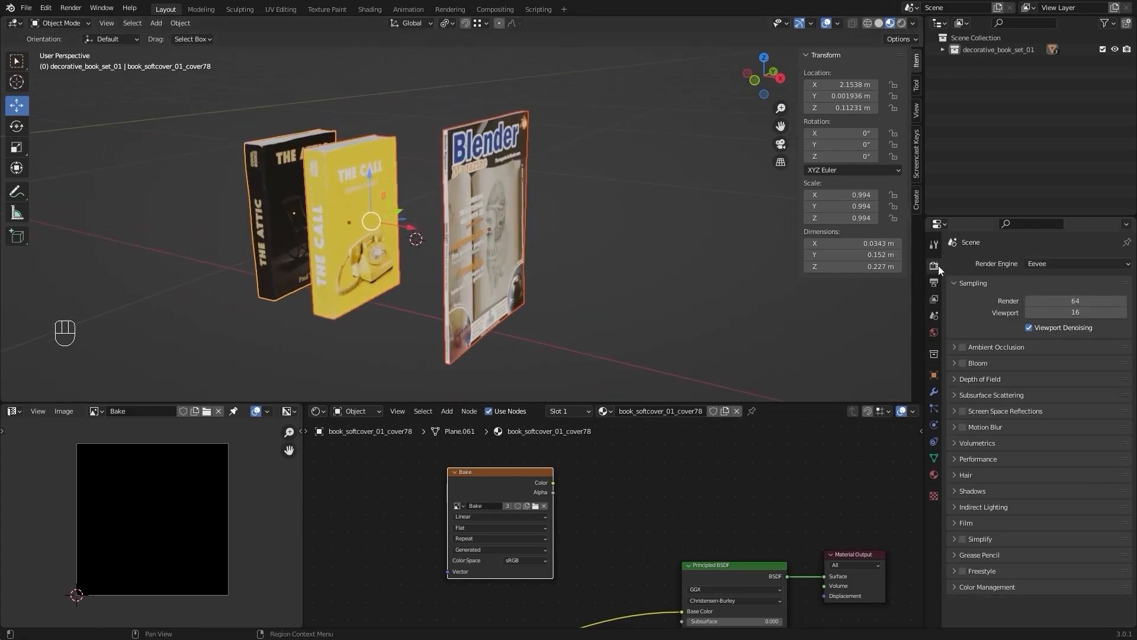
pyautogui.click(1053, 265)
pyautogui.click(1052, 304)
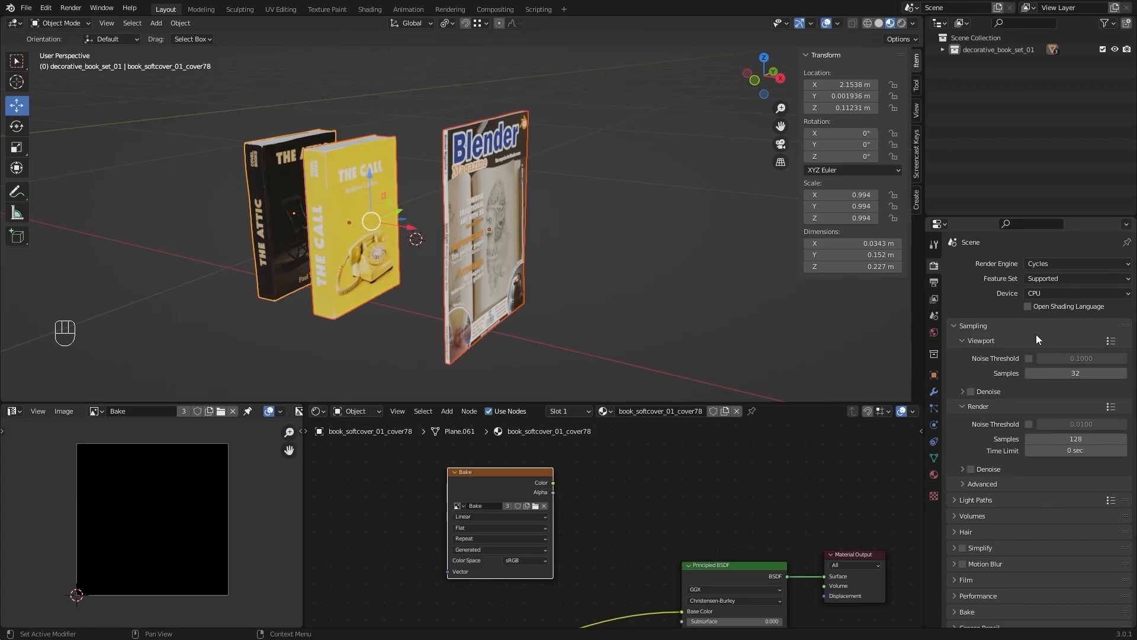
pyautogui.click(1052, 294)
pyautogui.click(1045, 323)
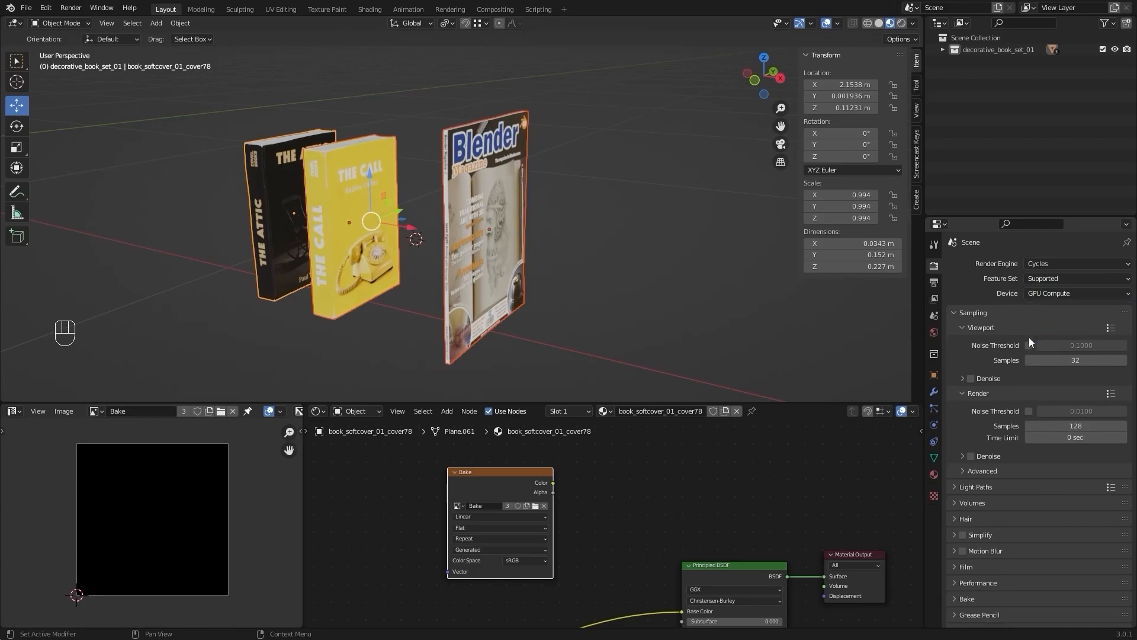
# Enable denoising for the final render and set the render samples to 64.
pyautogui.click(970, 456)
pyautogui.click(1061, 426)
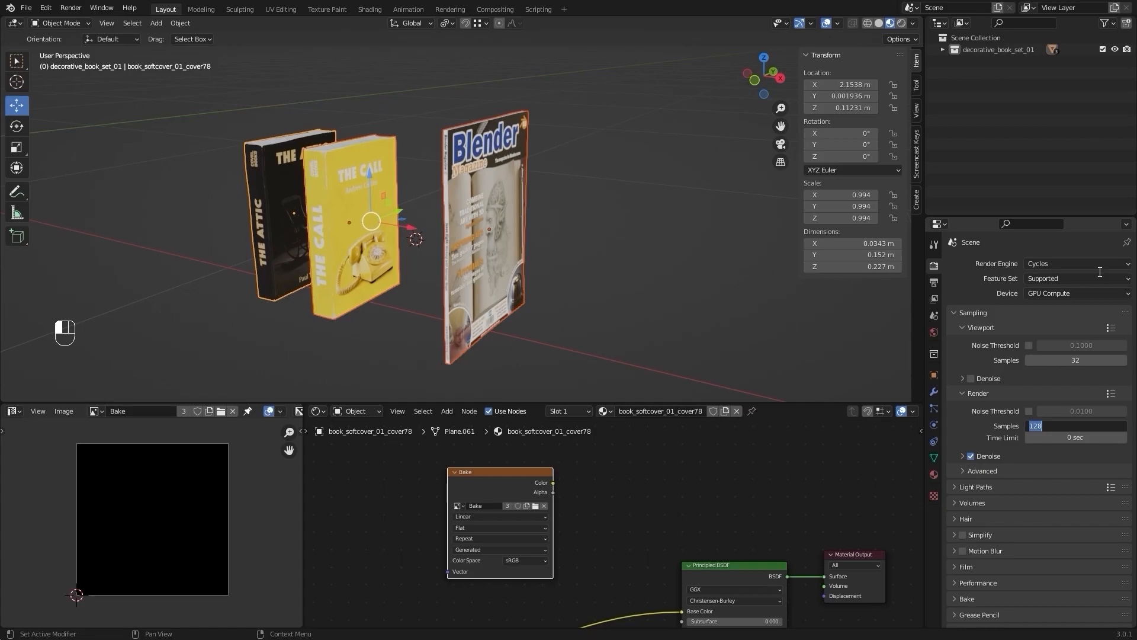
pyautogui.write('16')
pyautogui.press('Tab')
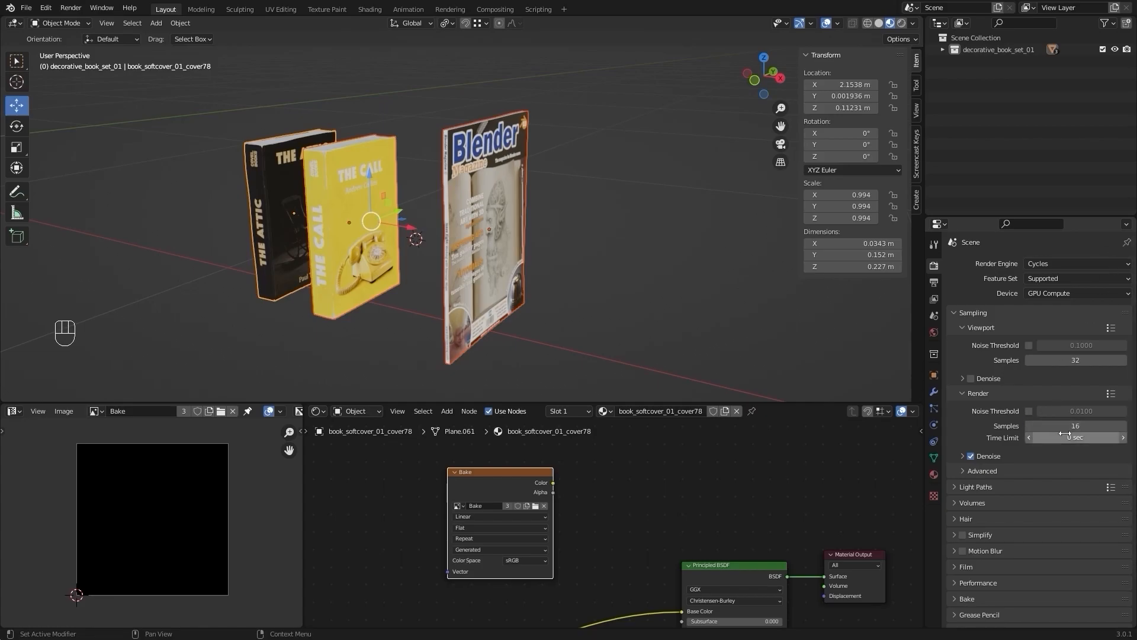
pyautogui.click(1072, 424)
pyautogui.click(1071, 424)
pyautogui.write('64')
pyautogui.press('Return')
# Bake the selected books and magazine with the Diffuse bake type, using only the Color contribution.
pyautogui.scroll(-1, 1067, 466)
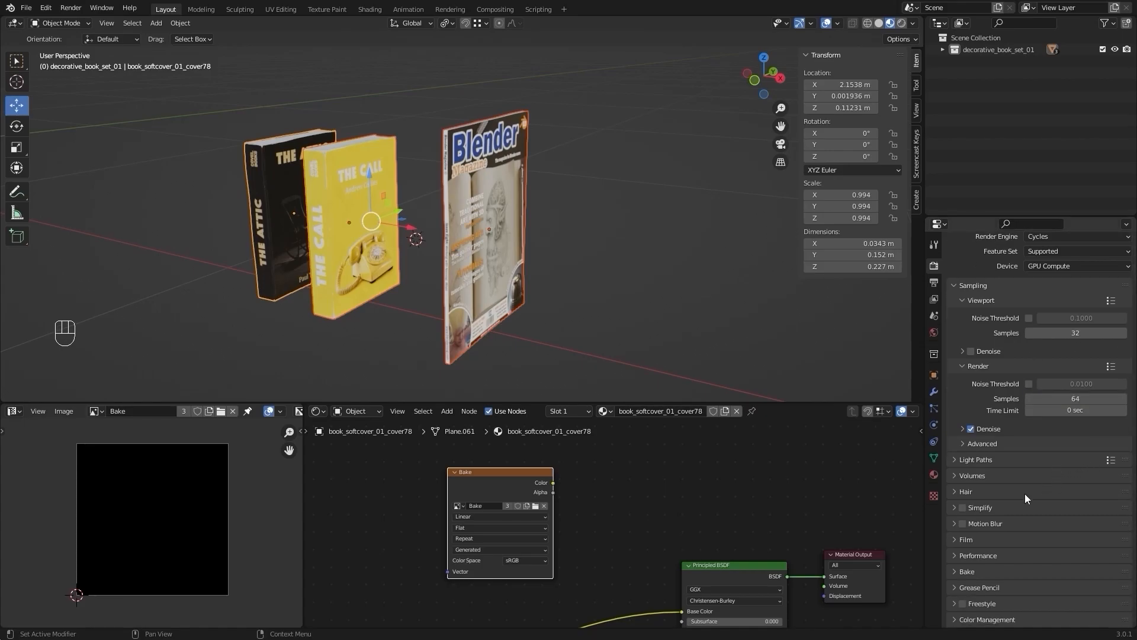
pyautogui.click(956, 571)
pyautogui.scroll(-8, 1042, 509)
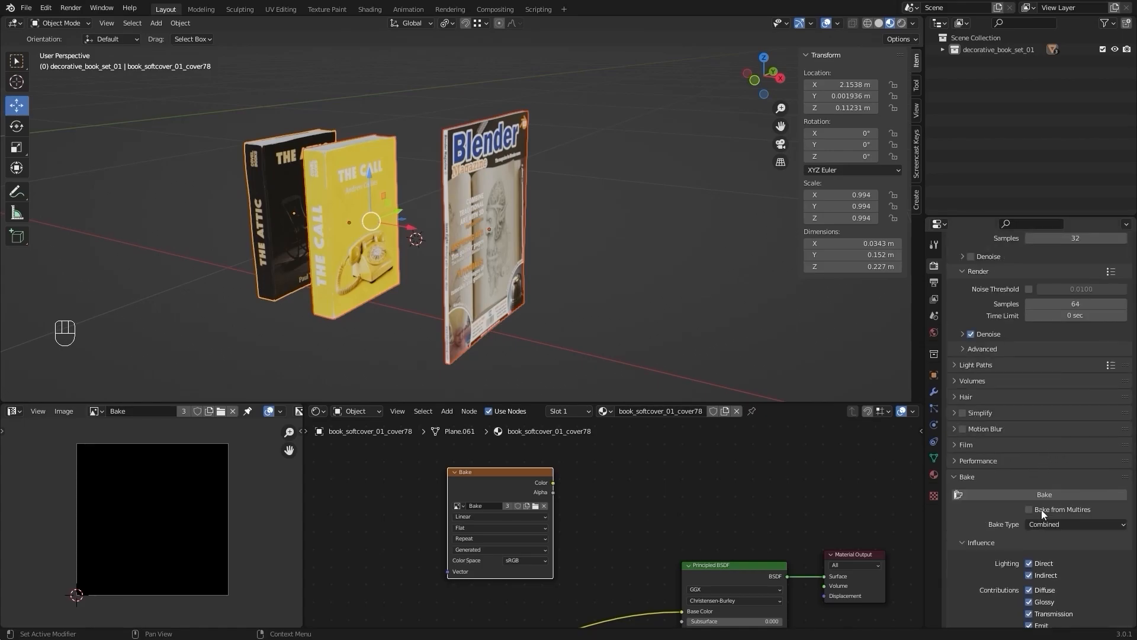
pyautogui.click(1073, 386)
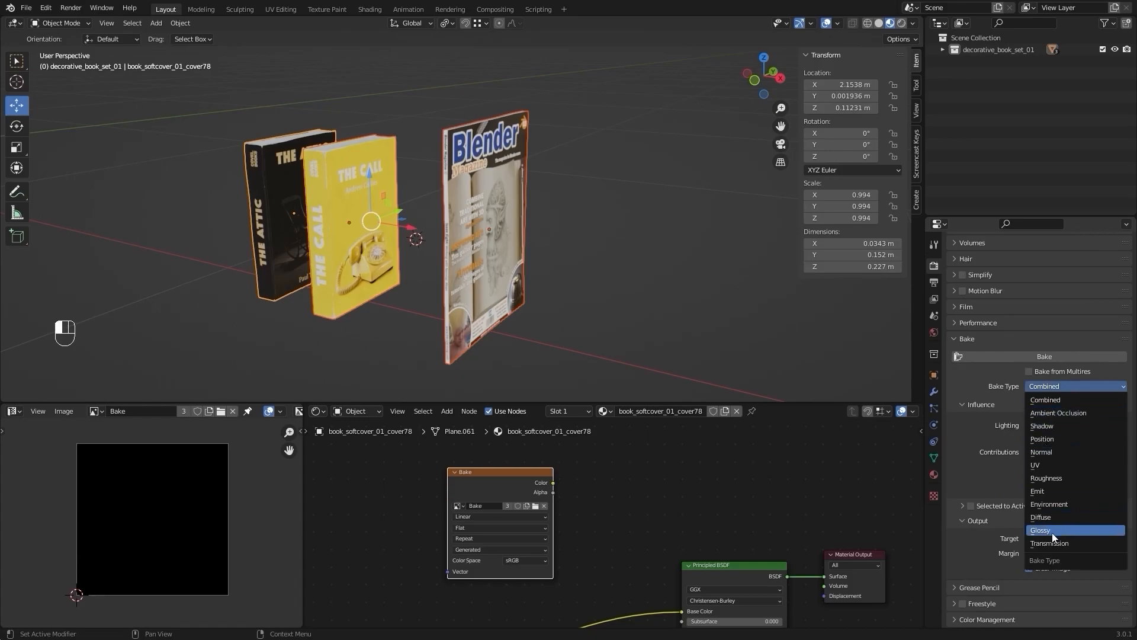
pyautogui.click(1057, 518)
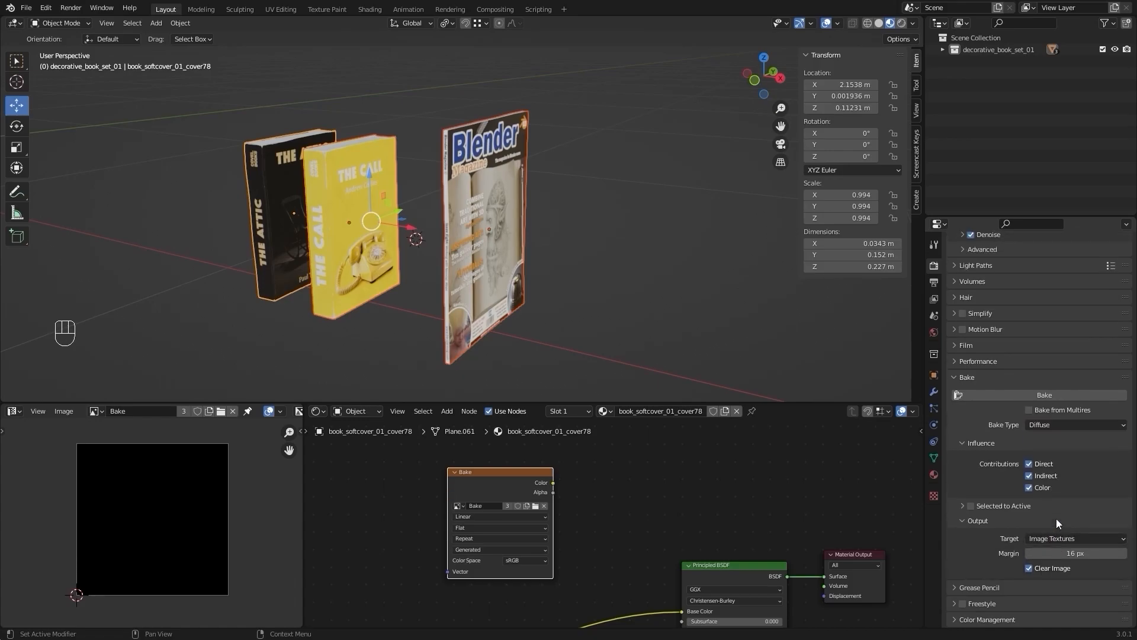
pyautogui.click(1030, 476)
pyautogui.click(1061, 394)
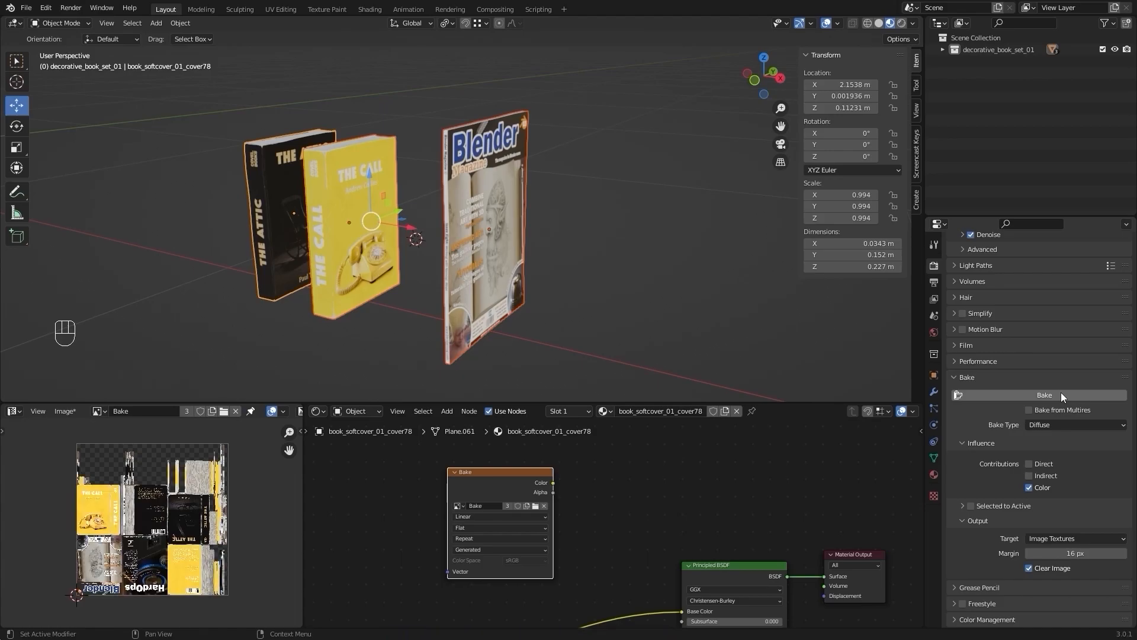
# Save the baked image as bake.png in the Free 3D Models 2\3 folder.
pyautogui.click(77, 411)
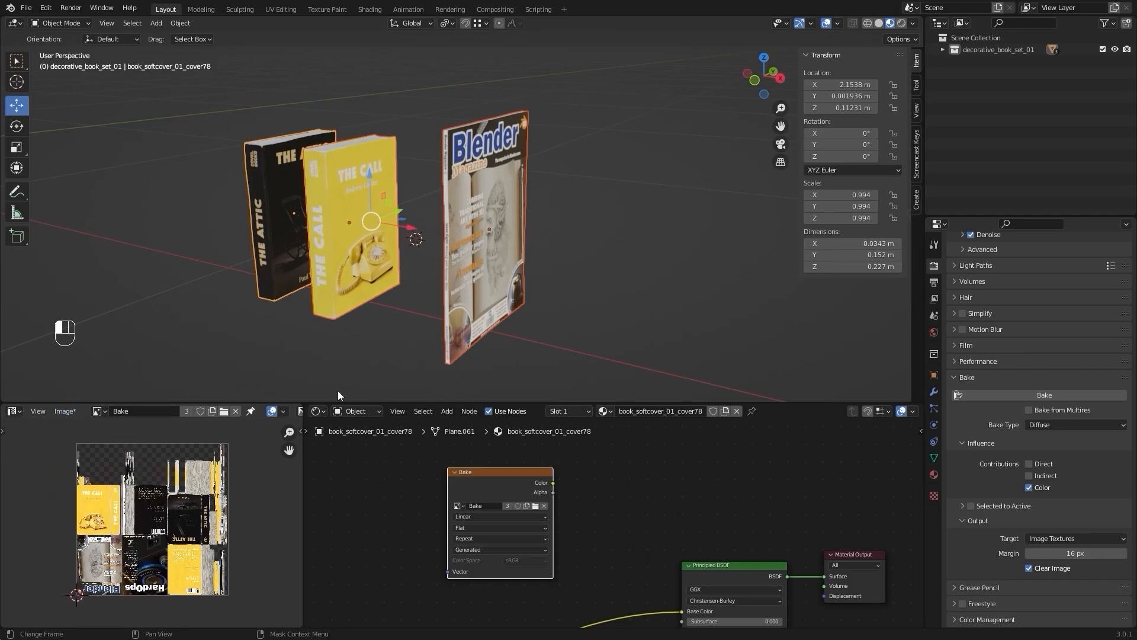
pyautogui.hotkey('shift', 'alt', 's')
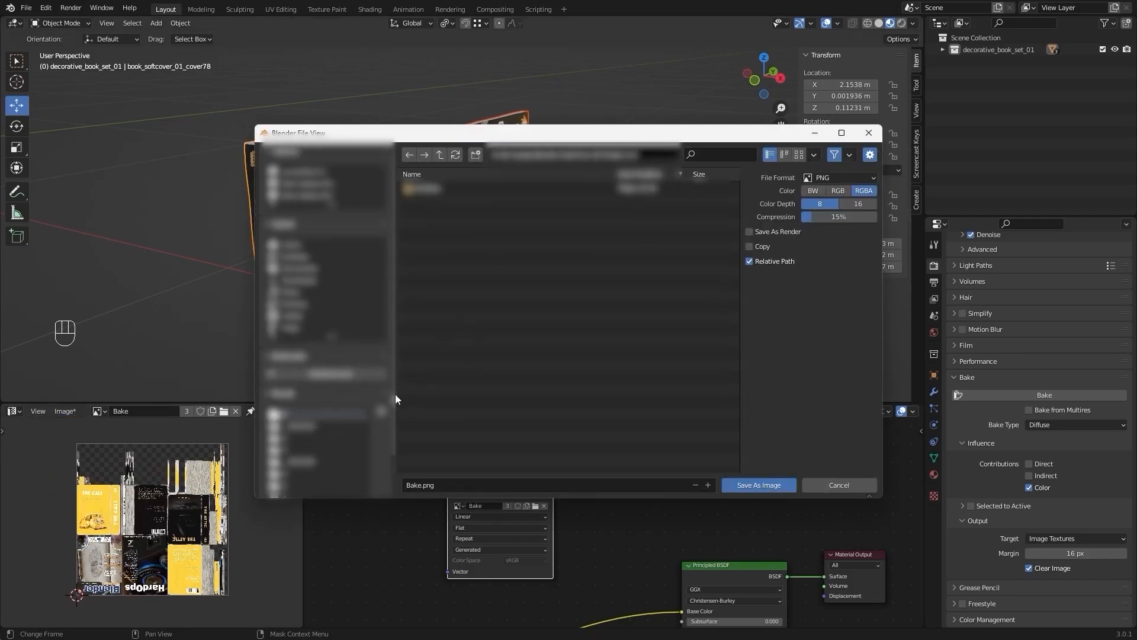
pyautogui.click(441, 154)
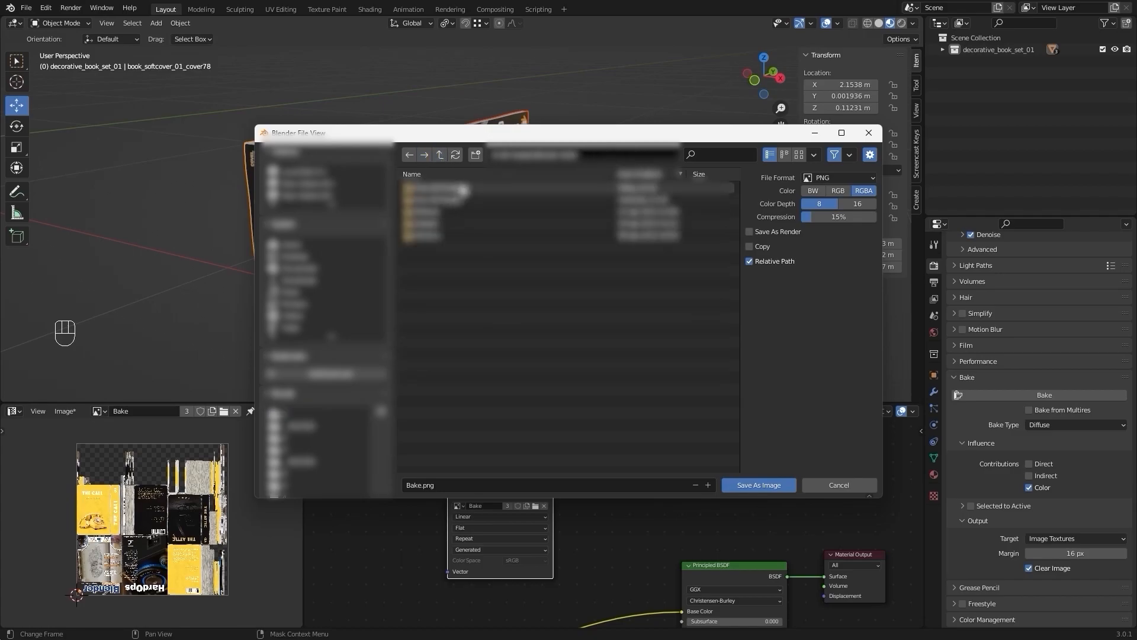
pyautogui.doubleClick(462, 189)
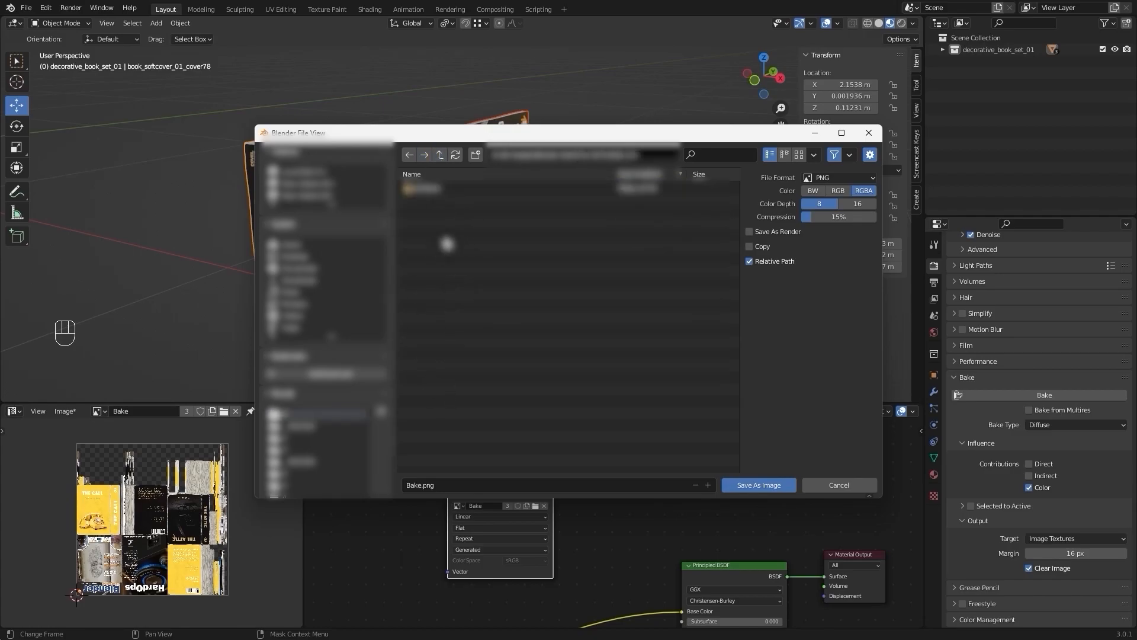
pyautogui.click(446, 485)
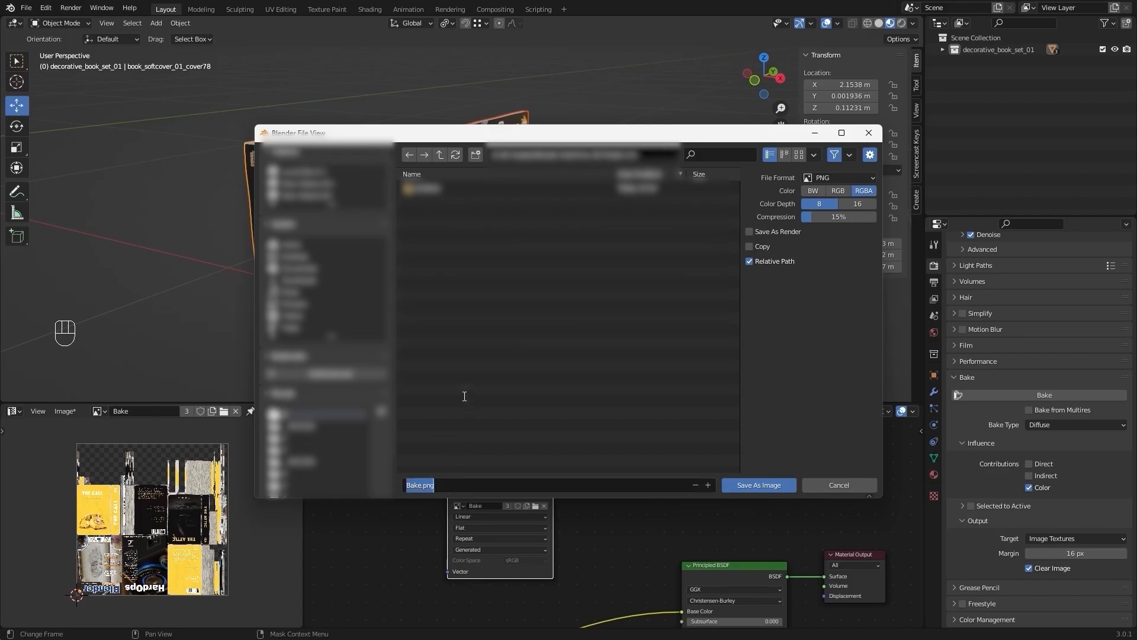
pyautogui.write('bake')
pyautogui.click(741, 485)
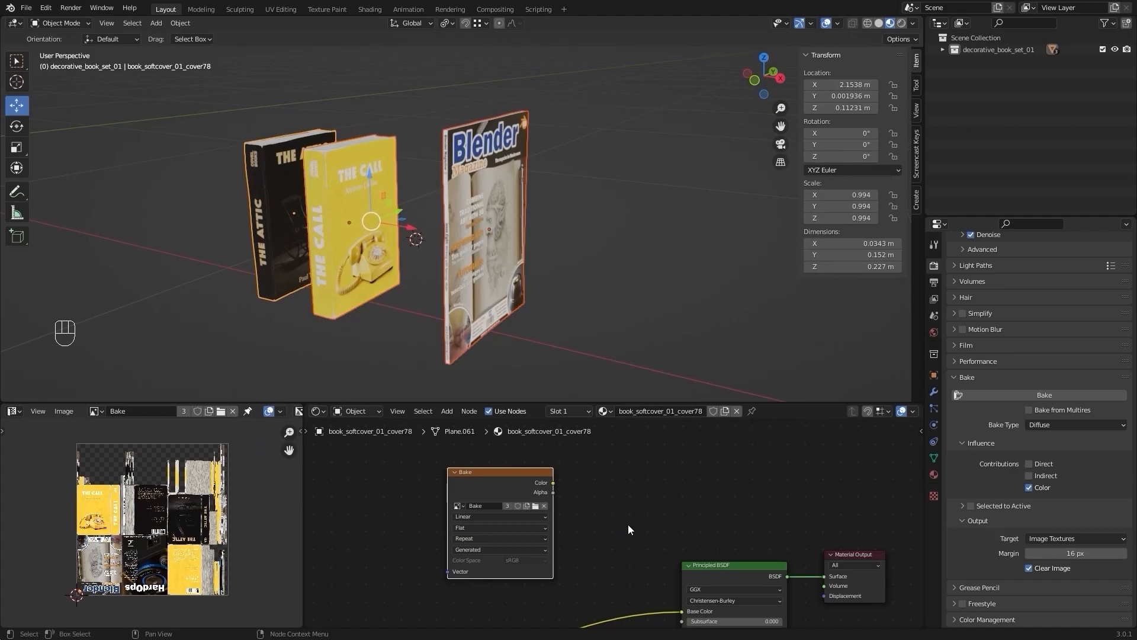
# Replace the magazine's existing material with a new one.
pyautogui.click(507, 251)
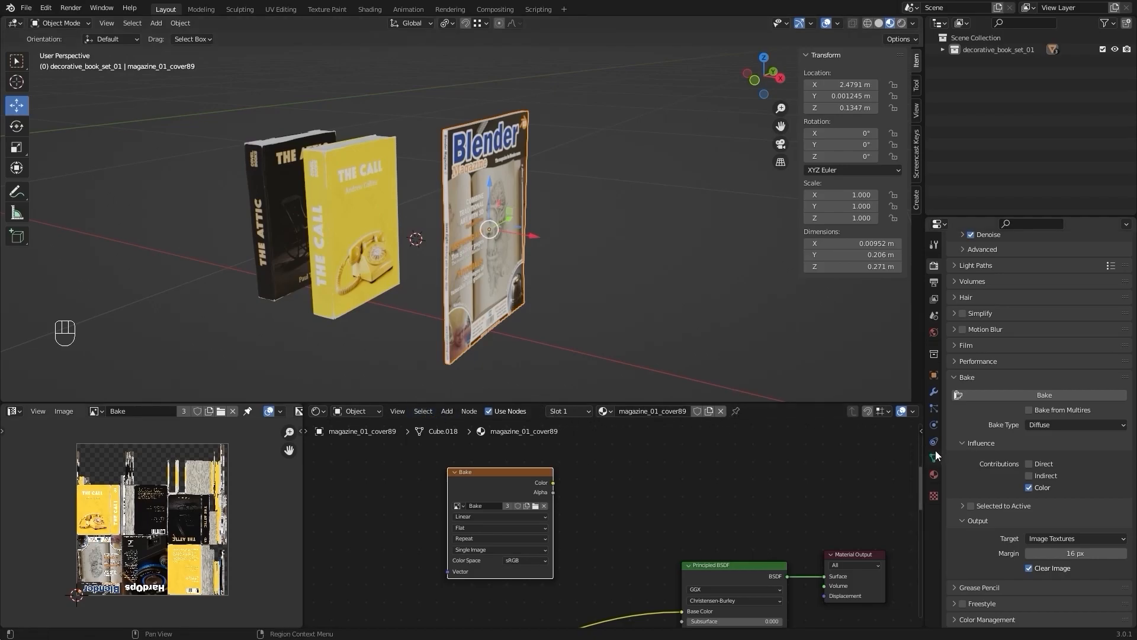
pyautogui.click(934, 474)
pyautogui.scroll(8, 1006, 339)
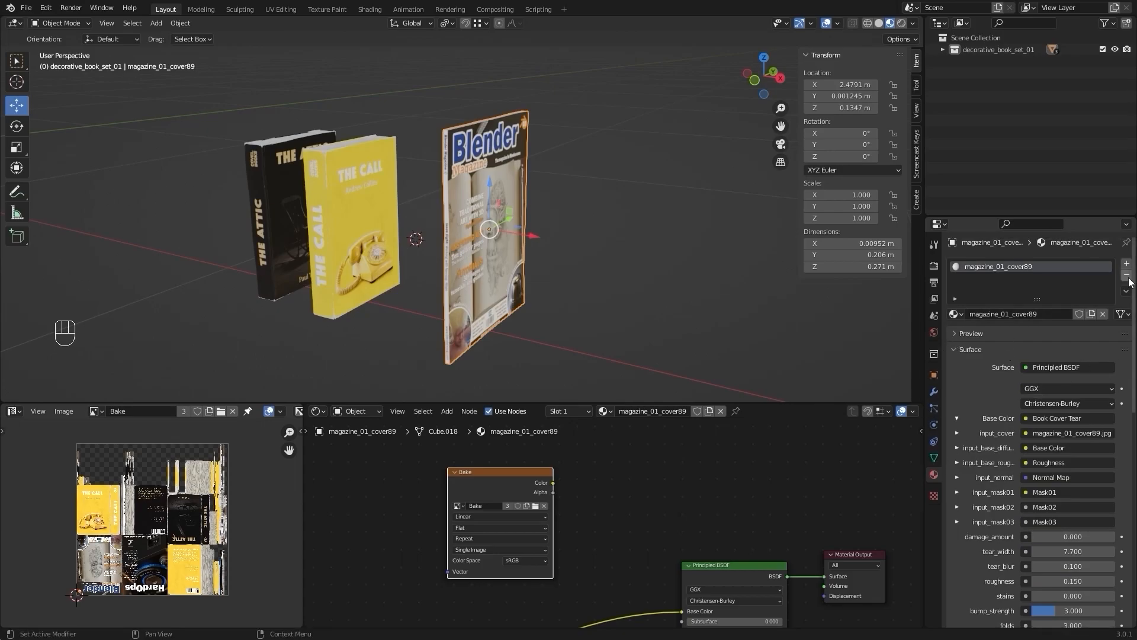
pyautogui.click(1128, 276)
pyautogui.click(1039, 311)
pyautogui.click(740, 288)
# Add an Image Texture node beside the Principled BSDF in the magazine's new material.
pyautogui.scroll(-8, 752, 484)
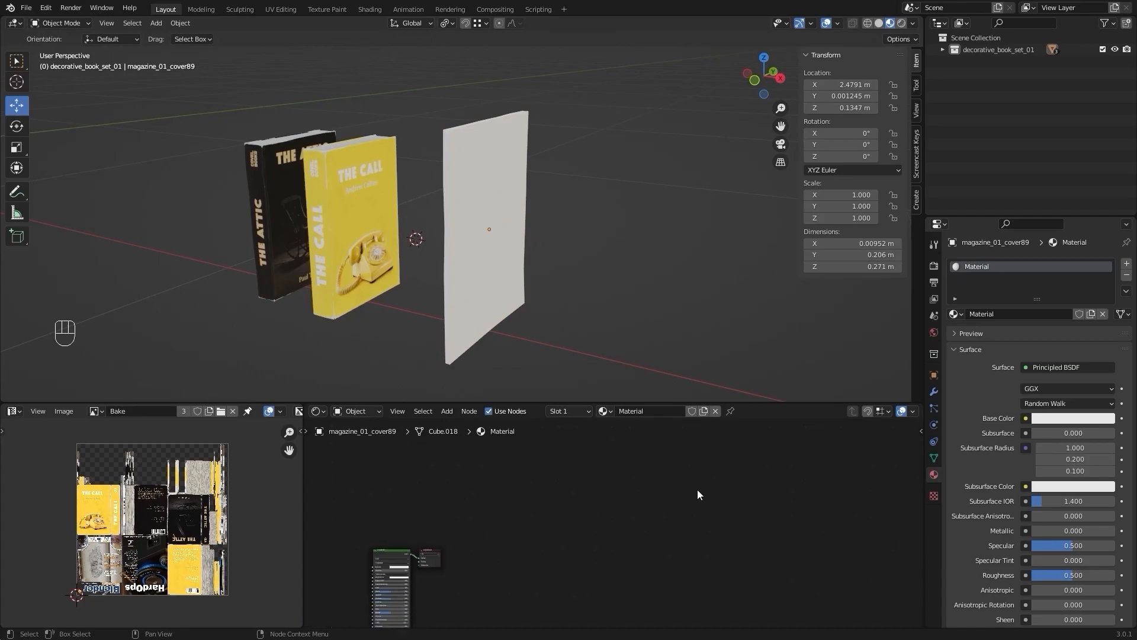
pyautogui.keyDown('alt'); pyautogui.keyDown('shift'); pyautogui.moveTo(379, 516); pyautogui.dragTo(586, 482); pyautogui.keyUp('shift'); pyautogui.keyUp('alt')
pyautogui.scroll(10, 538, 501)
pyautogui.keyDown('alt'); pyautogui.keyDown('shift'); pyautogui.moveTo(492, 507); pyautogui.dragTo(499, 495); pyautogui.keyUp('shift'); pyautogui.keyUp('alt')
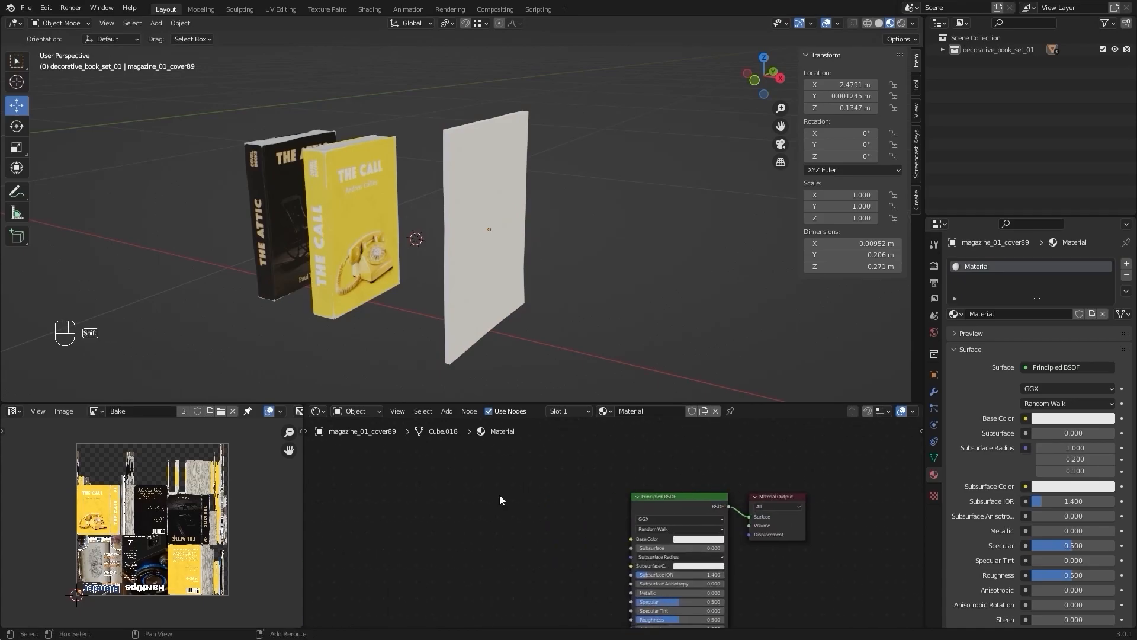
pyautogui.hotkey('shift', 'a')
pyautogui.write('image')
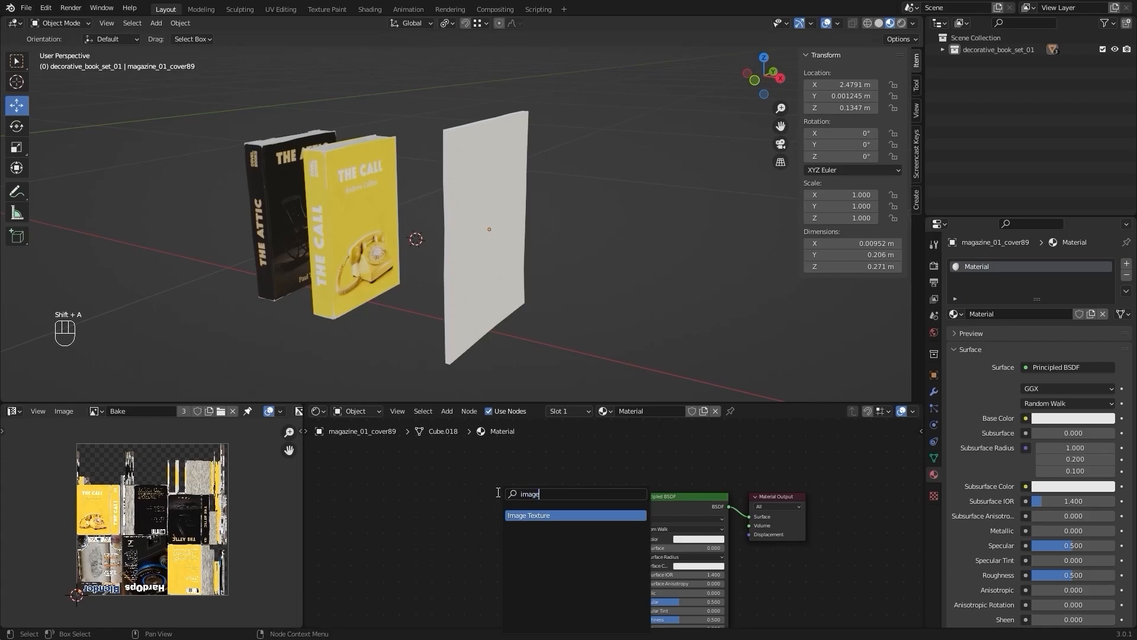
pyautogui.press('Return')
pyautogui.click(498, 491)
# Load bake.png into the new Image Texture node.
pyautogui.scroll(1, 496, 491)
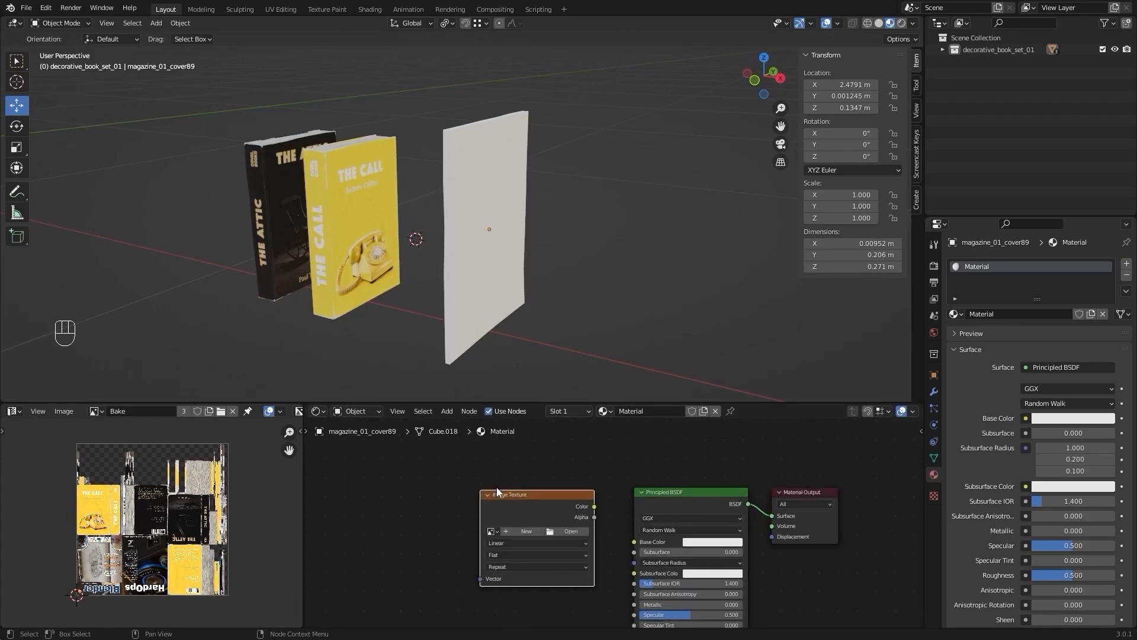
pyautogui.scroll(1, 562, 491)
pyautogui.click(525, 506)
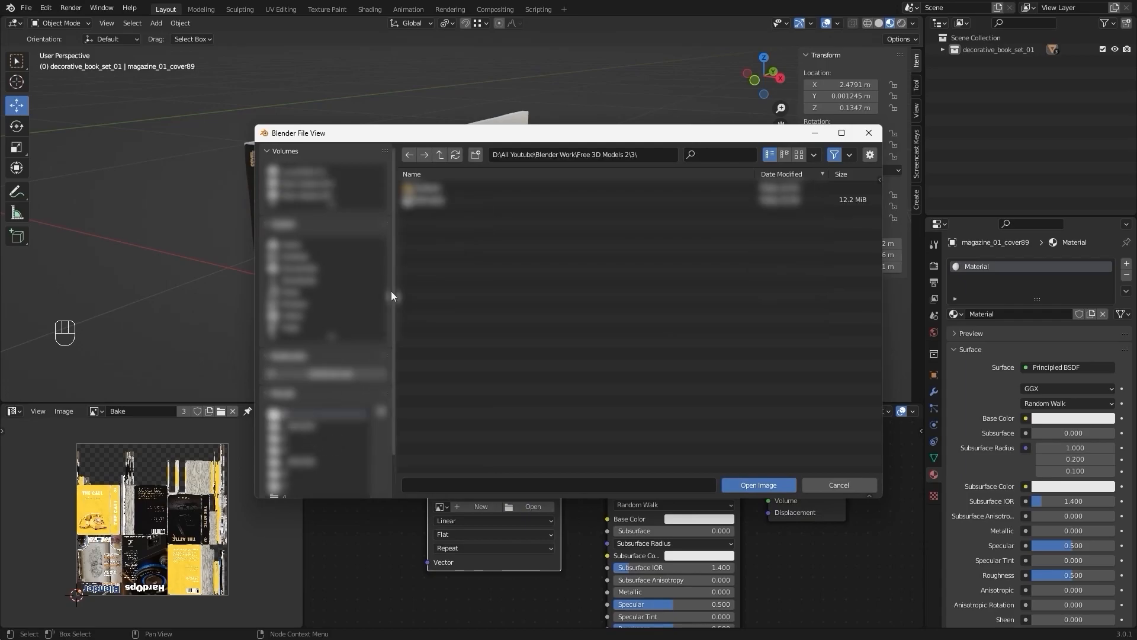
pyautogui.click(432, 203)
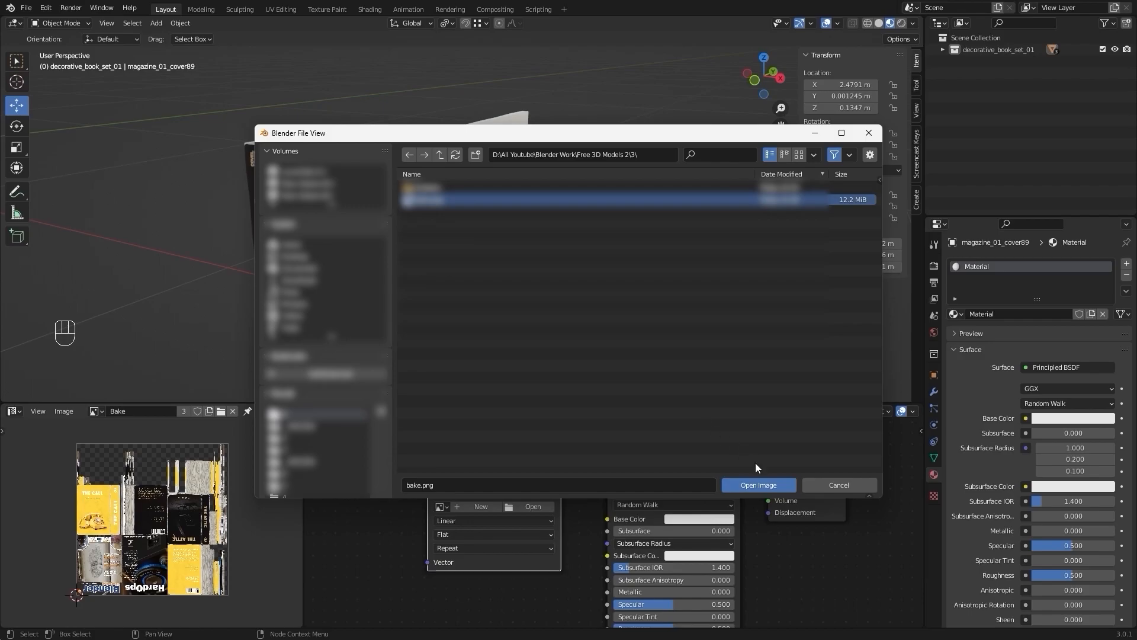
pyautogui.click(764, 483)
# Connect the Bake texture's Color output to the Base Color input of the Principled BSDF.
pyautogui.scroll(2, 545, 501)
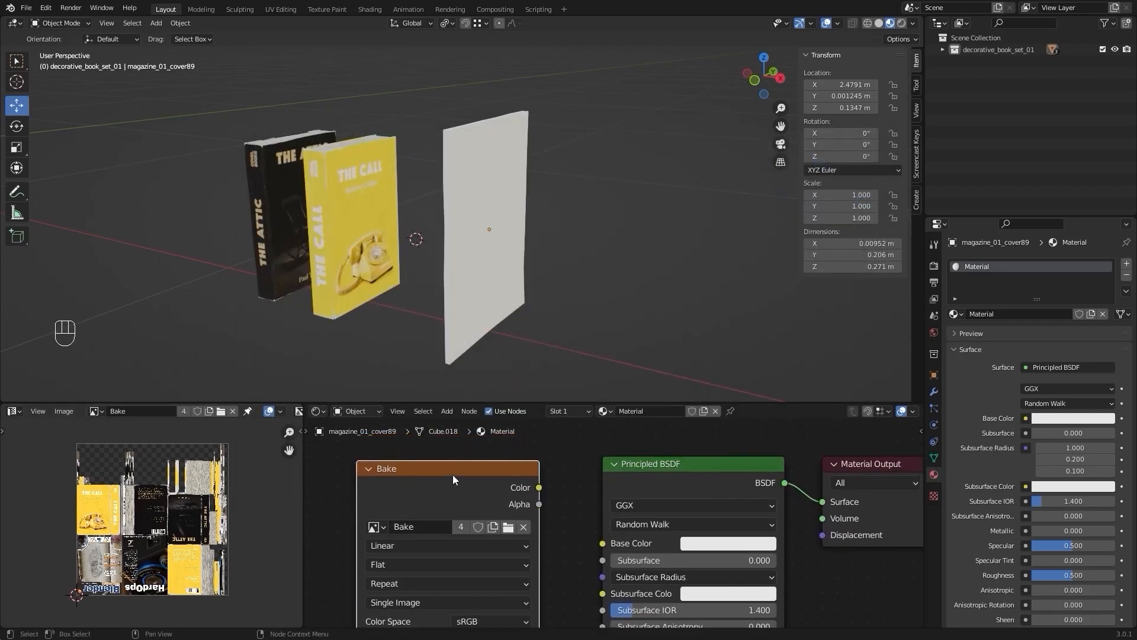
pyautogui.moveTo(508, 494); pyautogui.dragTo(515, 462, button='middle')
pyautogui.click(472, 496)
pyautogui.moveTo(470, 495); pyautogui.dragTo(475, 464)
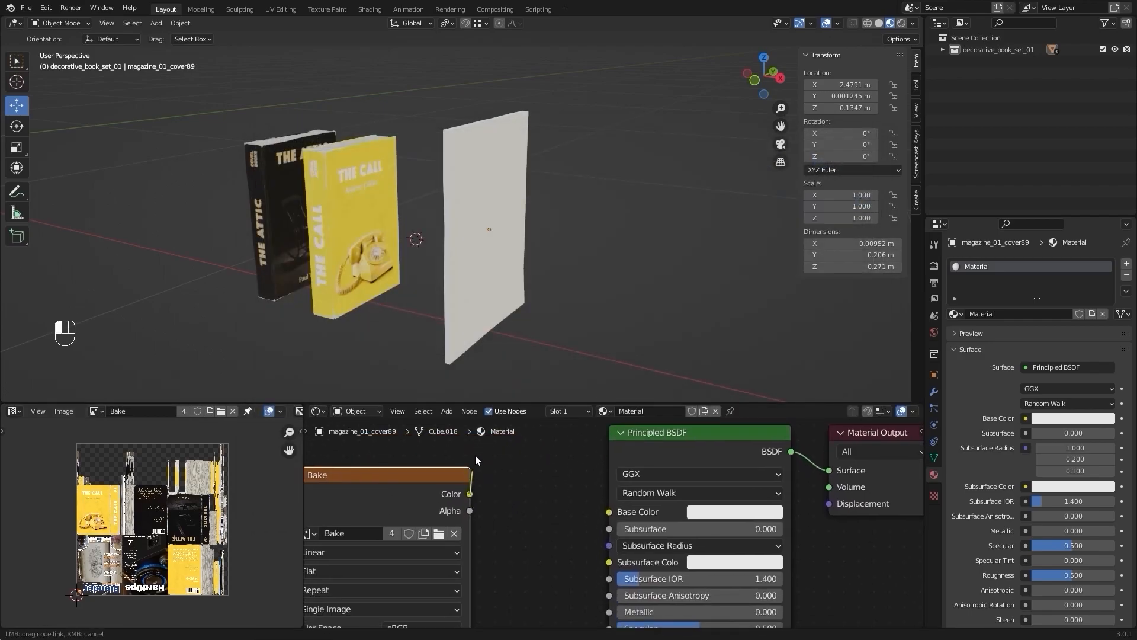
pyautogui.moveTo(610, 510); pyautogui.dragTo(610, 511)
pyautogui.scroll(-4, 507, 492)
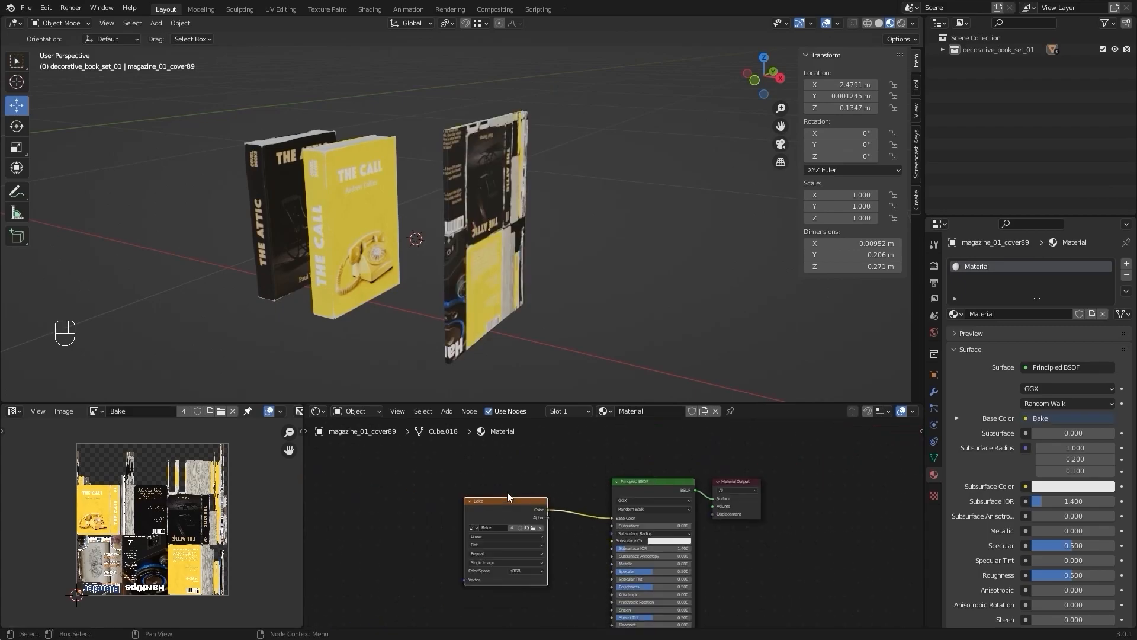
pyautogui.moveTo(499, 463); pyautogui.dragTo(485, 478, button='middle')
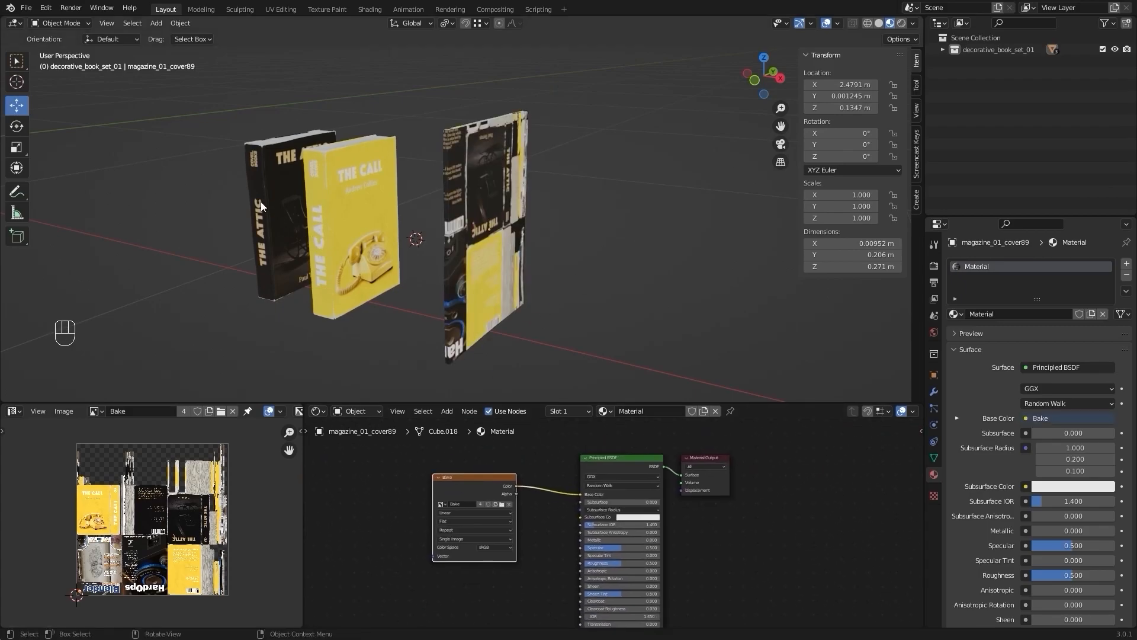
# Link the magazine's material to The Attic and The Call, with the magazine as the active object.
pyautogui.click(260, 204)
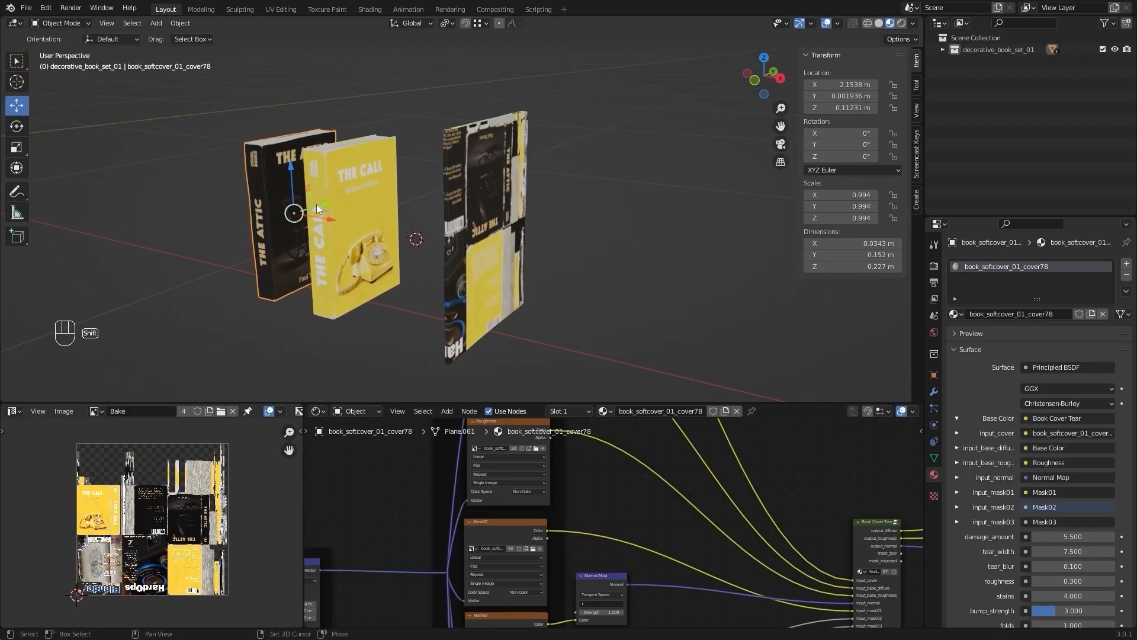
pyautogui.keyDown('shift'); pyautogui.click(504, 203); pyautogui.keyUp('shift')
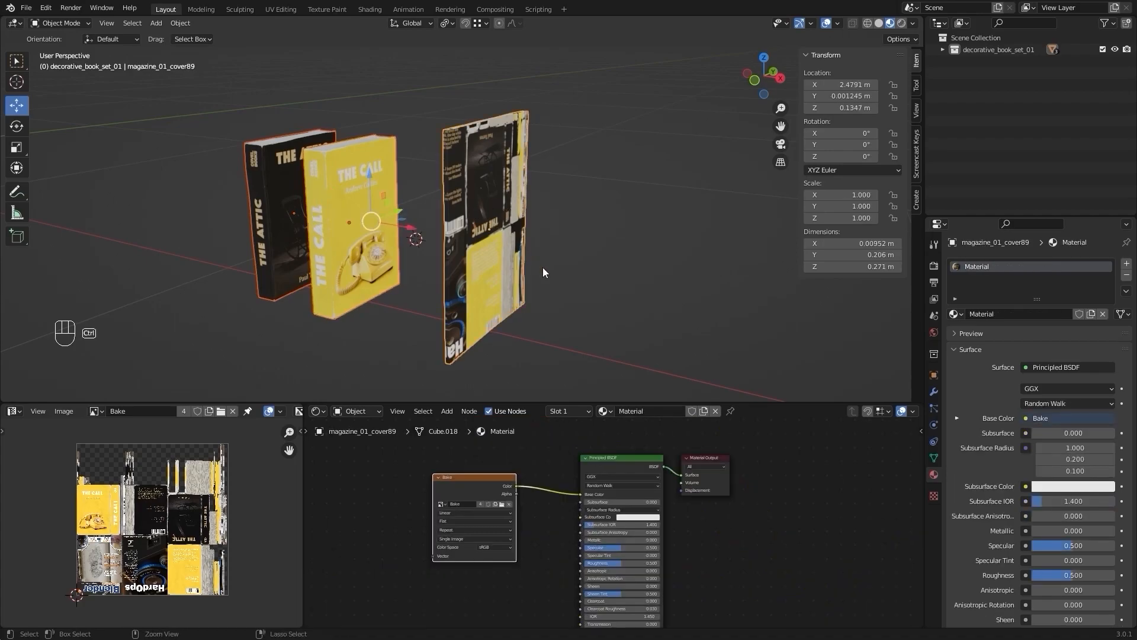
pyautogui.hotkey('ctrl', 'l')
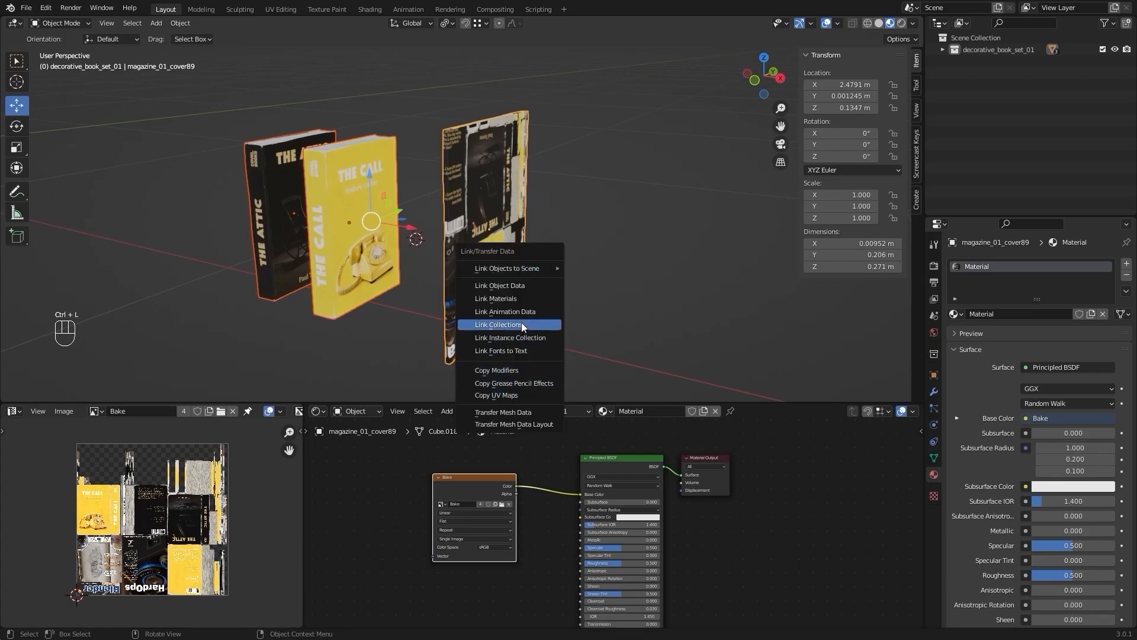
pyautogui.click(521, 297)
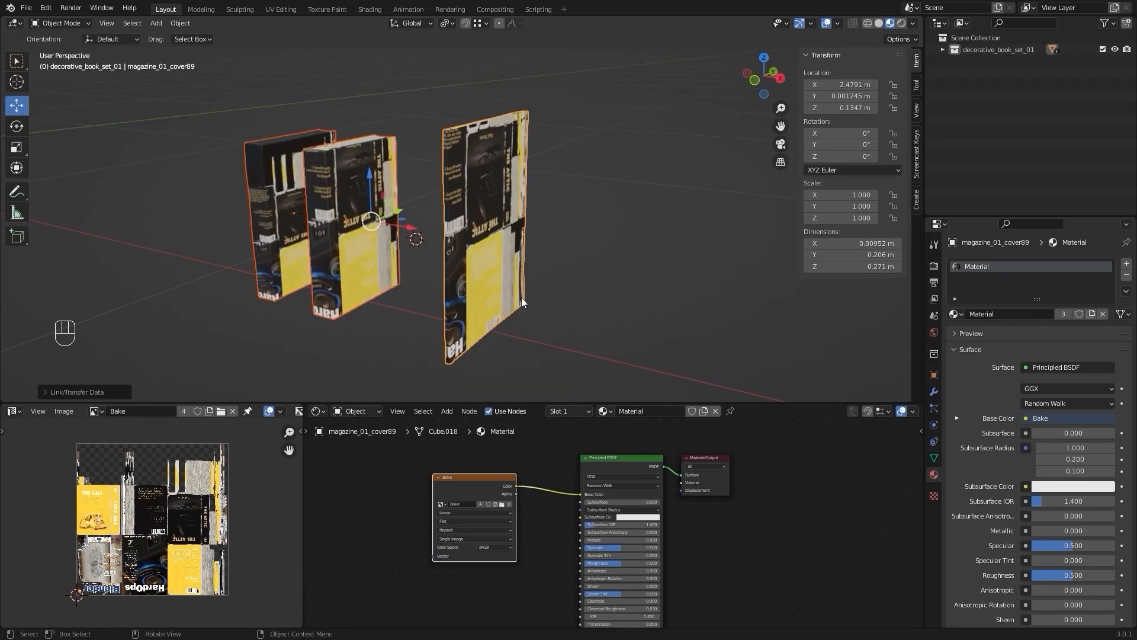
pyautogui.click(677, 310)
pyautogui.scroll(1, 657, 332)
pyautogui.keyDown('alt'); pyautogui.keyDown('shift'); pyautogui.moveTo(638, 350); pyautogui.dragTo(638, 328); pyautogui.keyUp('shift'); pyautogui.keyUp('alt')
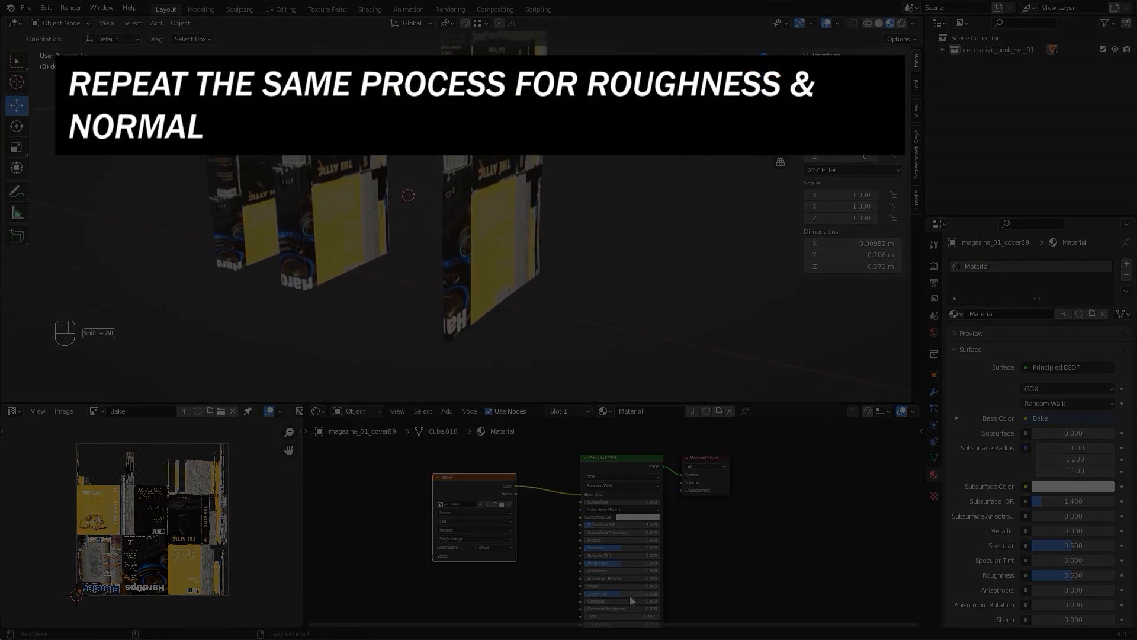
pyautogui.keyDown('alt'); pyautogui.keyDown('shift'); pyautogui.moveTo(630, 596); pyautogui.dragTo(632, 546); pyautogui.keyUp('shift'); pyautogui.keyUp('alt')
pyautogui.keyDown('alt'); pyautogui.keyDown('shift'); pyautogui.moveTo(552, 529); pyautogui.dragTo(549, 555); pyautogui.keyUp('shift'); pyautogui.keyUp('alt')
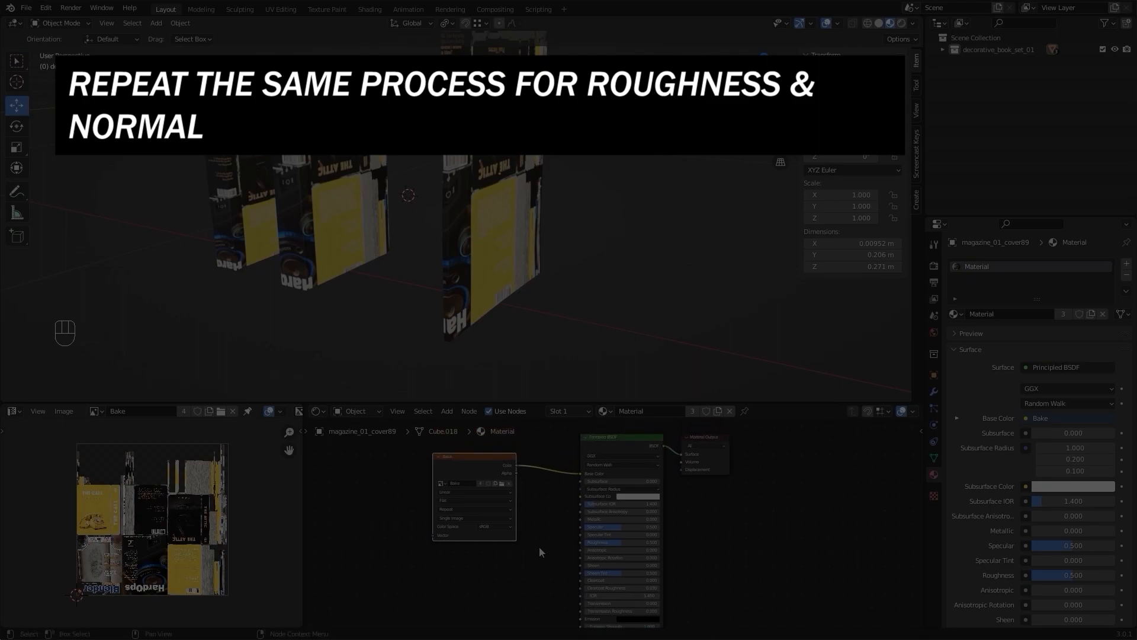
pyautogui.scroll(2, 538, 546)
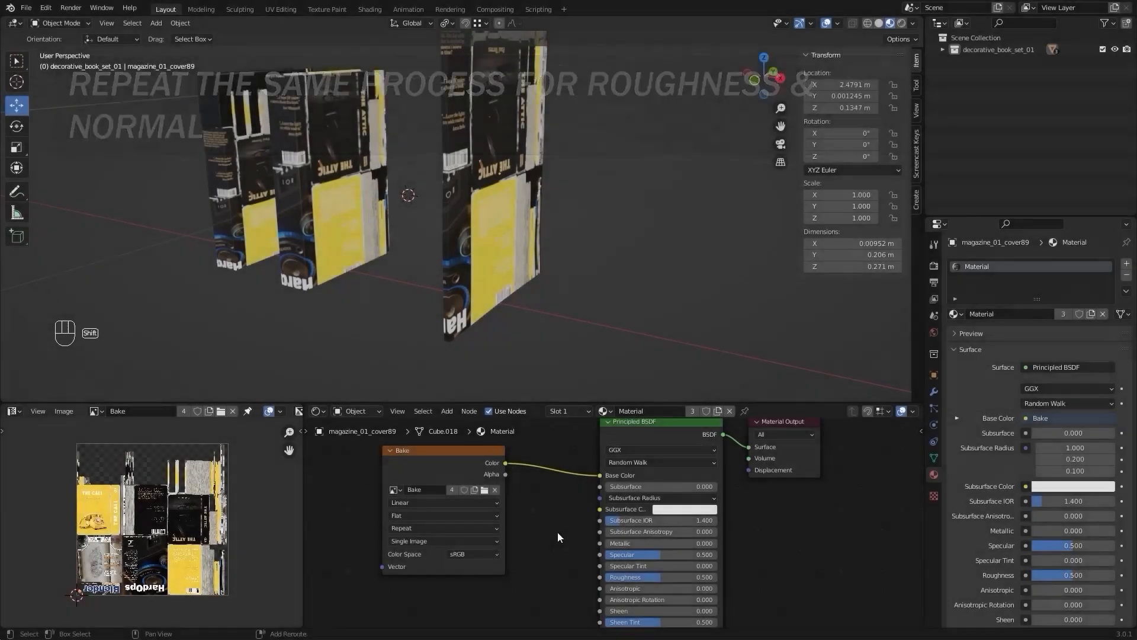
pyautogui.keyDown('alt'); pyautogui.keyDown('shift'); pyautogui.moveTo(557, 533); pyautogui.dragTo(557, 535); pyautogui.keyUp('shift'); pyautogui.keyUp('alt')
# Set UVMap as the magazine's active UV map for rendering.
pyautogui.click(509, 250)
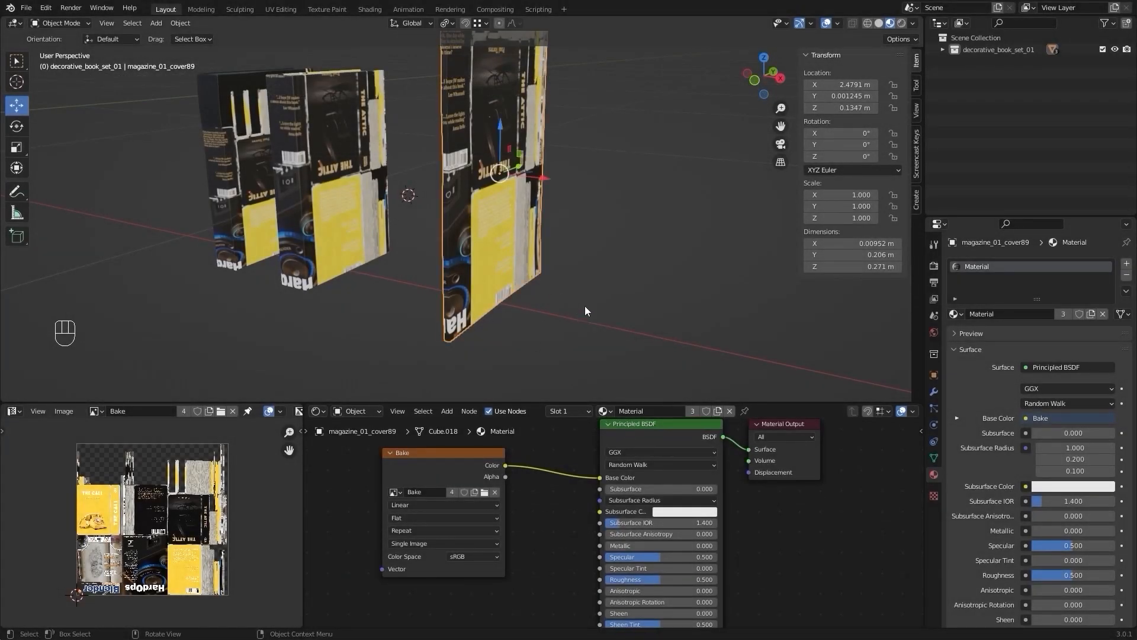
pyautogui.keyDown('alt'); pyautogui.keyDown('shift'); pyautogui.moveTo(634, 302); pyautogui.dragTo(592, 291); pyautogui.keyUp('shift'); pyautogui.keyUp('alt')
pyautogui.click(934, 458)
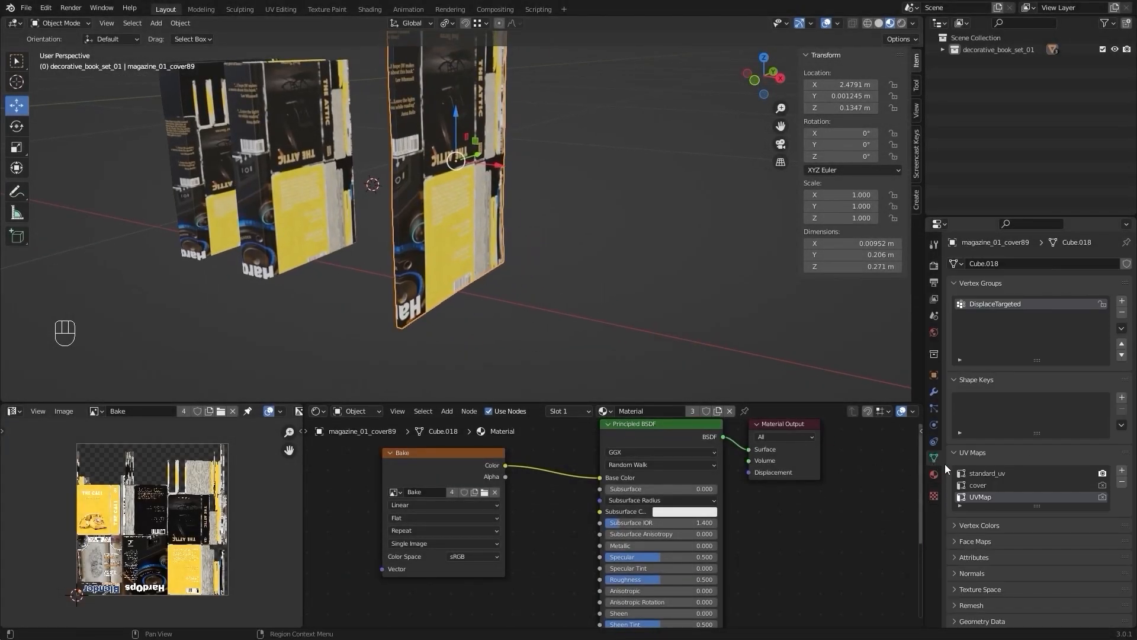
pyautogui.click(1103, 497)
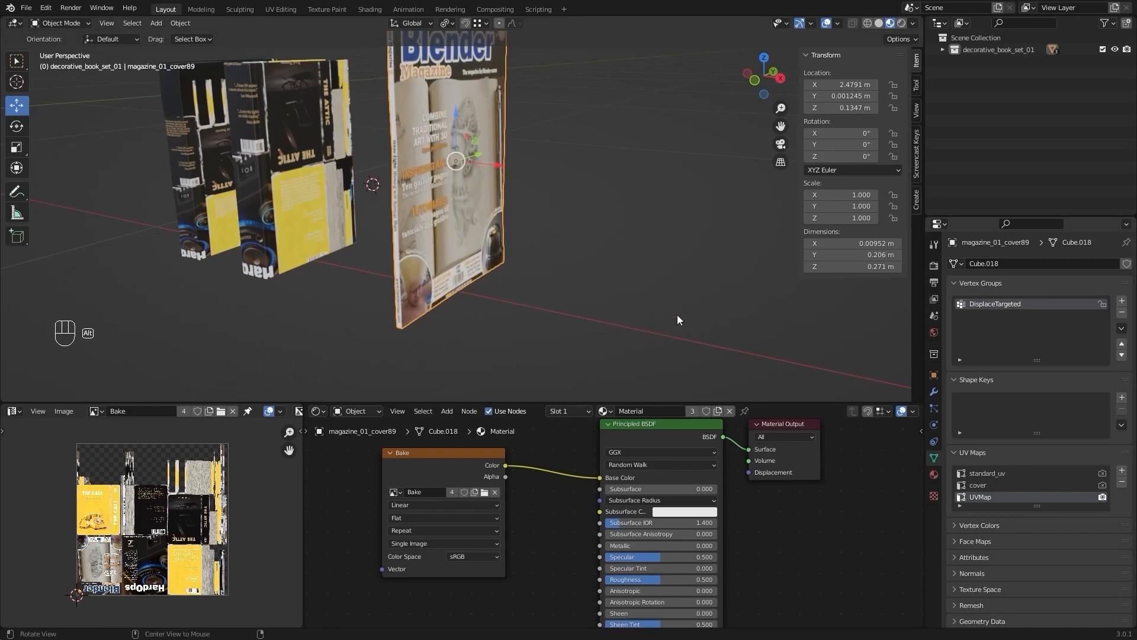
# Delete the standard_uv and cover UV maps from the magazine, keeping only UVMap.
pyautogui.keyDown('shift'); pyautogui.moveTo(673, 320); pyautogui.dragTo(689, 328, button='middle'); pyautogui.keyUp('shift')
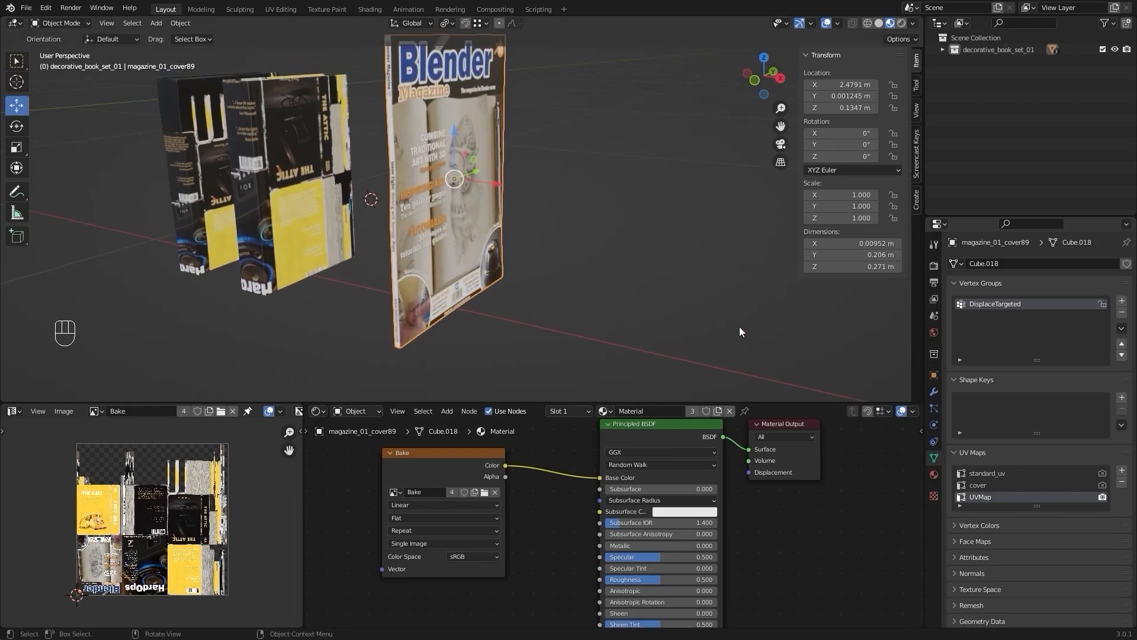
pyautogui.click(986, 471)
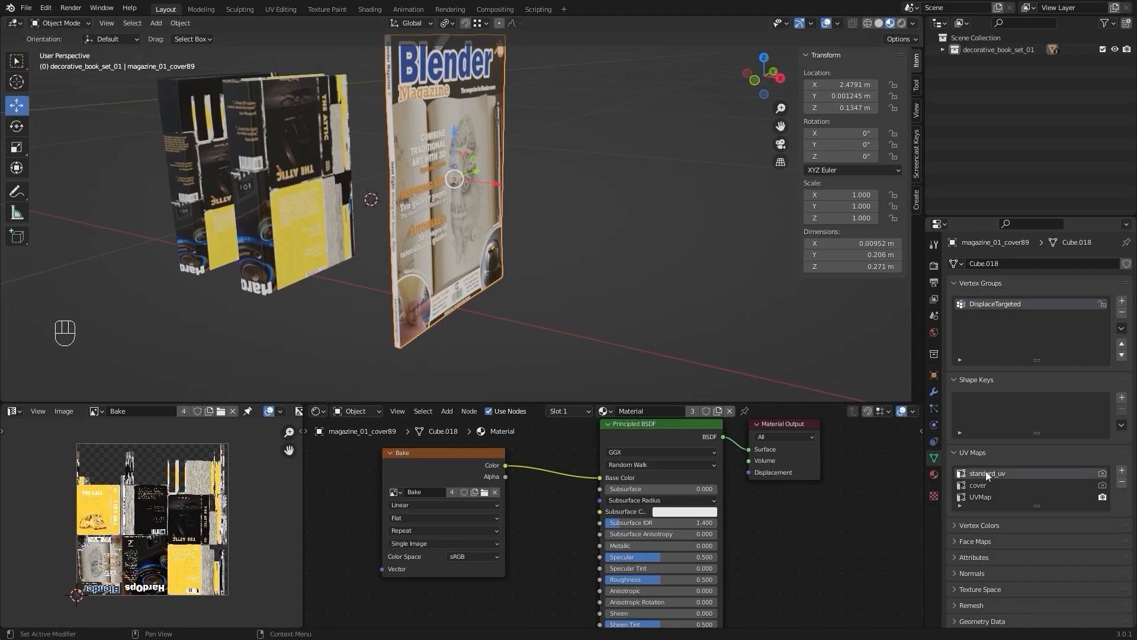
pyautogui.click(1126, 485)
pyautogui.click(1125, 484)
# On The Call book, make UVMap the render UV map and delete the standard_uv and cover maps.
pyautogui.click(284, 199)
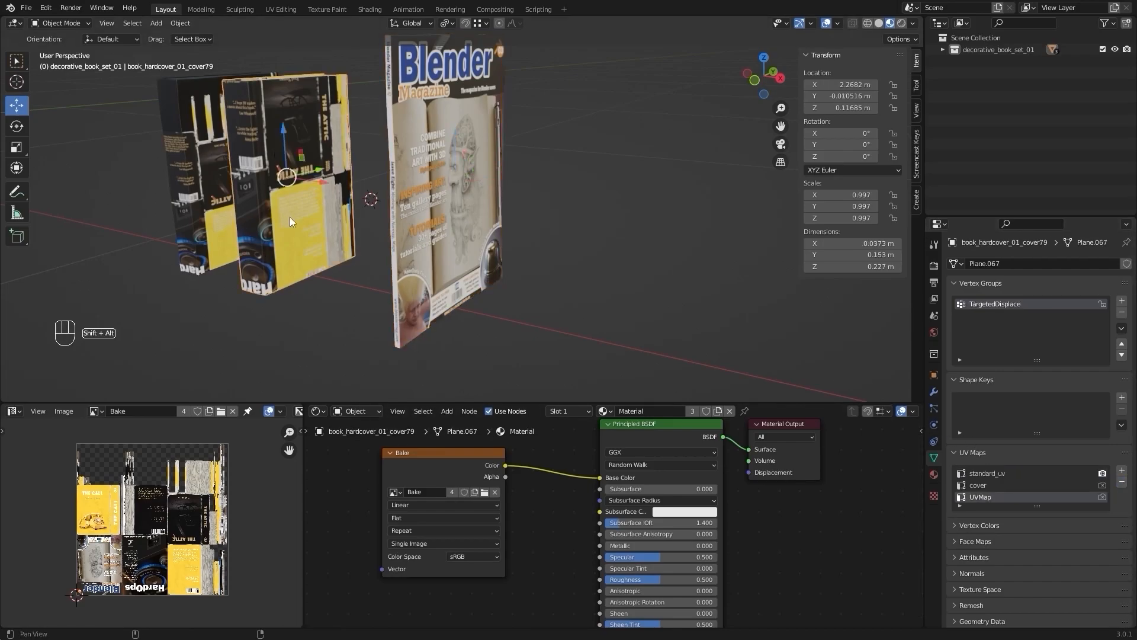
pyautogui.keyDown('shift'); pyautogui.moveTo(284, 199); pyautogui.dragTo(438, 228, button='middle'); pyautogui.keyUp('shift')
pyautogui.click(987, 473)
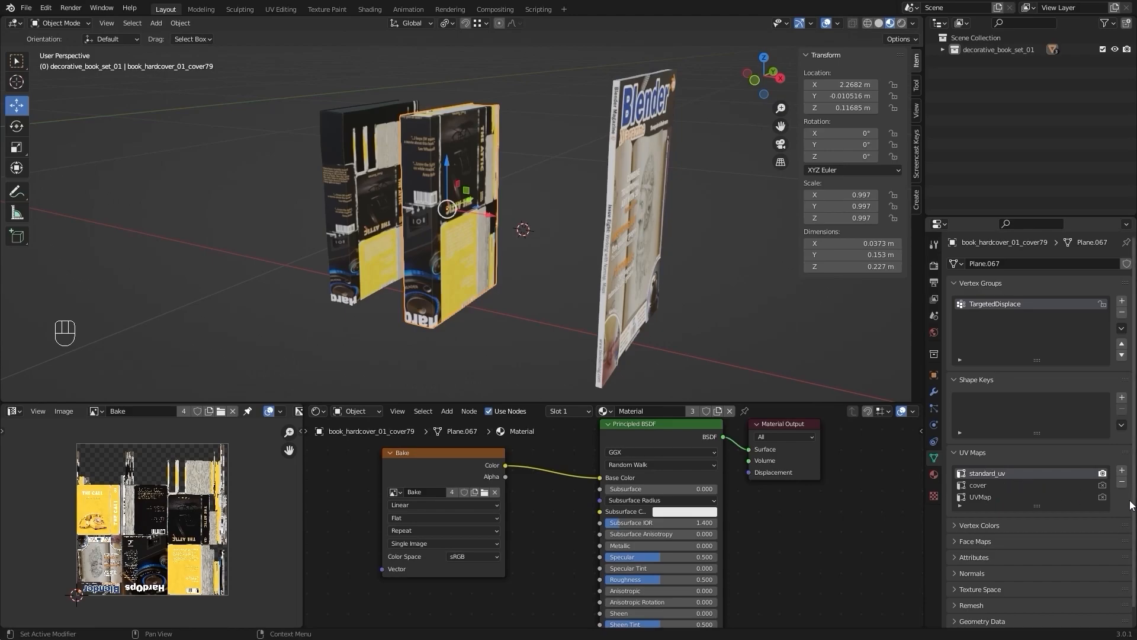
pyautogui.click(1103, 497)
pyautogui.click(1122, 481)
pyautogui.click(1122, 482)
# On The Attic book, make UVMap the render UV map and delete the cover and standard_uv maps.
pyautogui.keyDown('shift'); pyautogui.moveTo(396, 258); pyautogui.dragTo(434, 272, button='middle'); pyautogui.keyUp('shift')
pyautogui.click(421, 256)
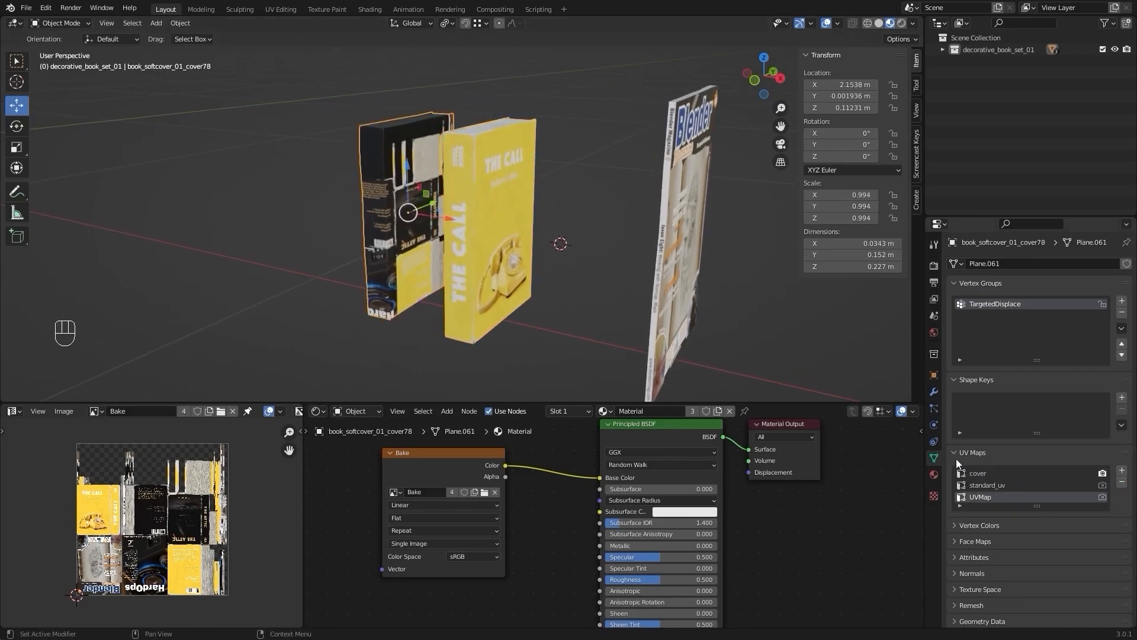
pyautogui.click(981, 477)
pyautogui.click(1103, 497)
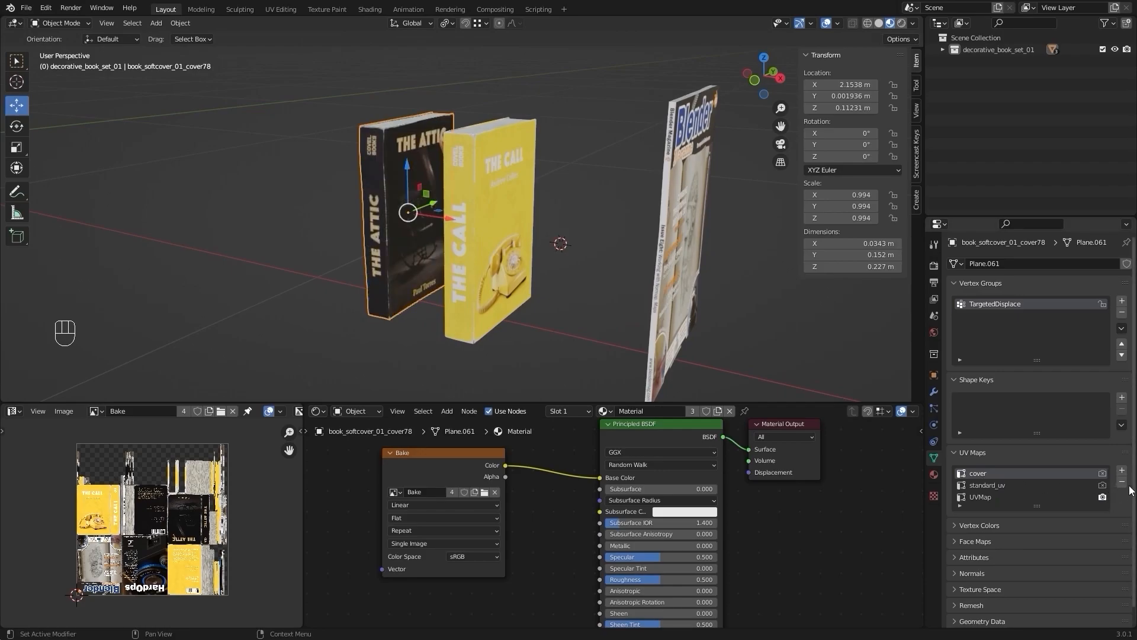
pyautogui.click(1121, 481)
pyautogui.click(1122, 481)
pyautogui.scroll(-4, 646, 276)
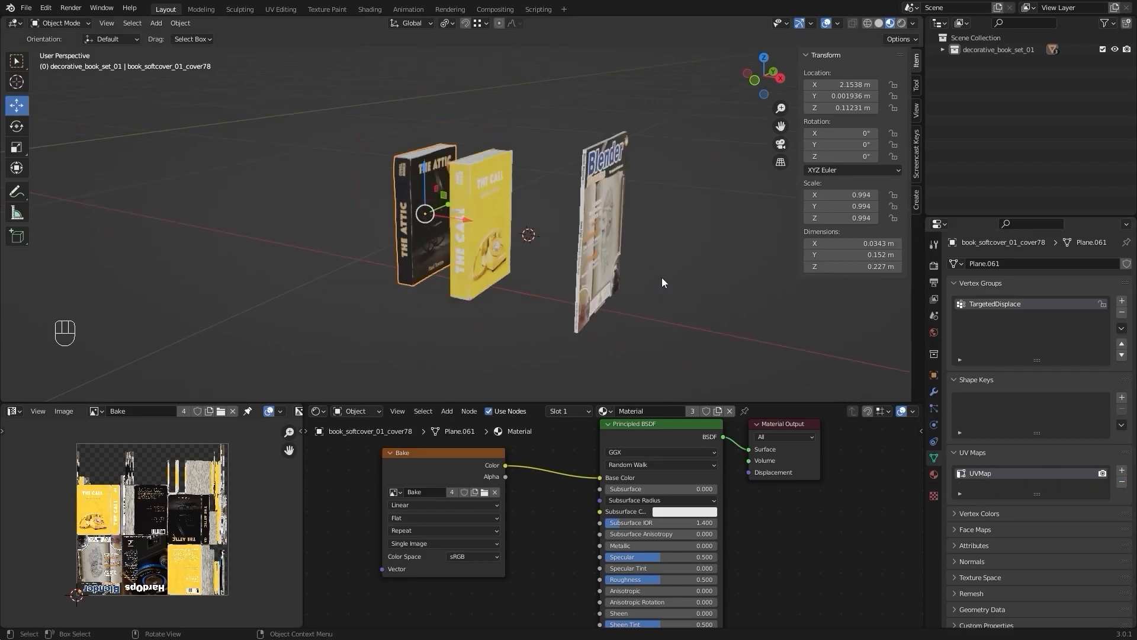
# Enlarge the 3D viewport, select all objects and start an FBX export with the file name Baked_BookSet.
pyautogui.moveTo(624, 270); pyautogui.dragTo(505, 308, button='middle')
pyautogui.moveTo(366, 402); pyautogui.dragTo(367, 611)
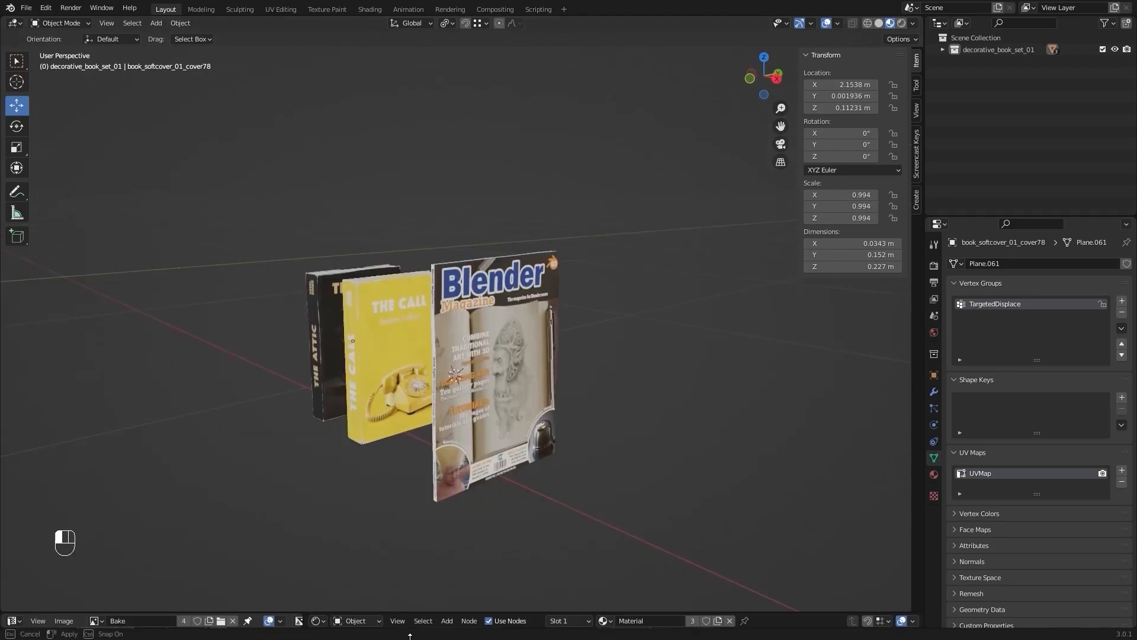
pyautogui.moveTo(634, 360); pyautogui.dragTo(564, 338, button='middle')
pyautogui.press('a')
pyautogui.press('q')
pyautogui.click(107, 175)
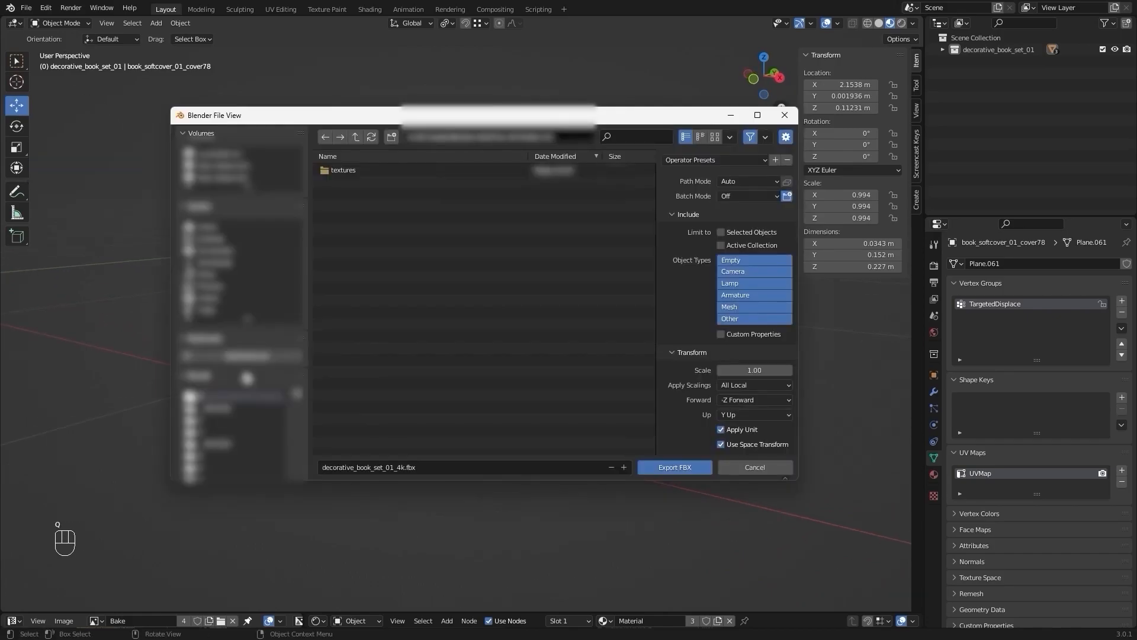
pyautogui.click(455, 467)
pyautogui.write('Baked_BookSet')
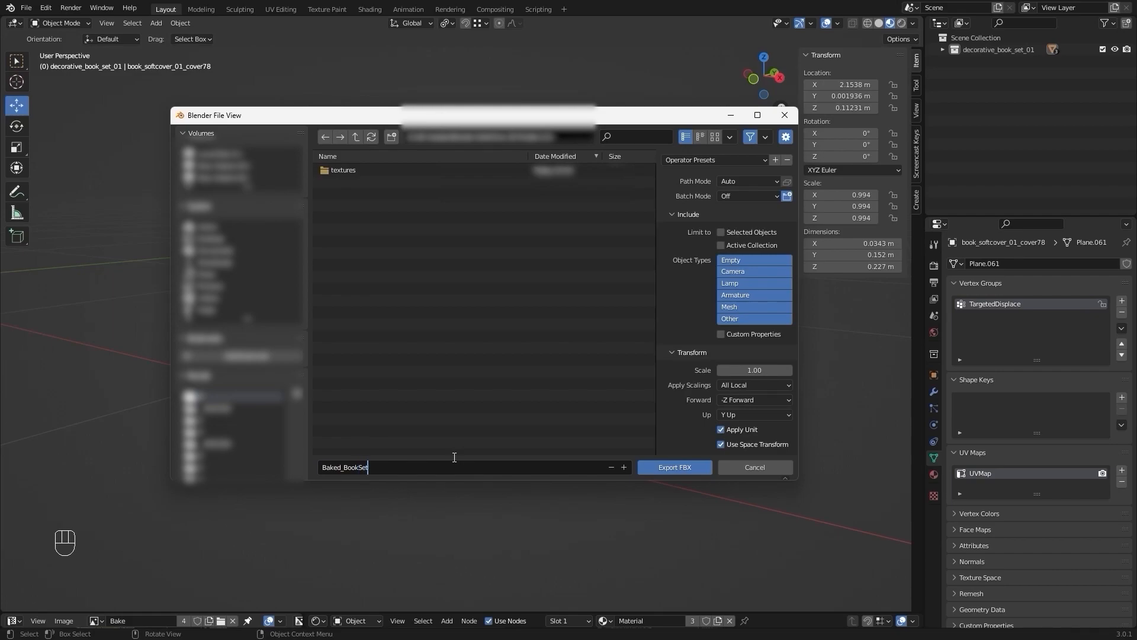
# Apply the Blender To Unreal export preset, limit the export to Selected Objects, and export the FBX.
pyautogui.click(711, 160)
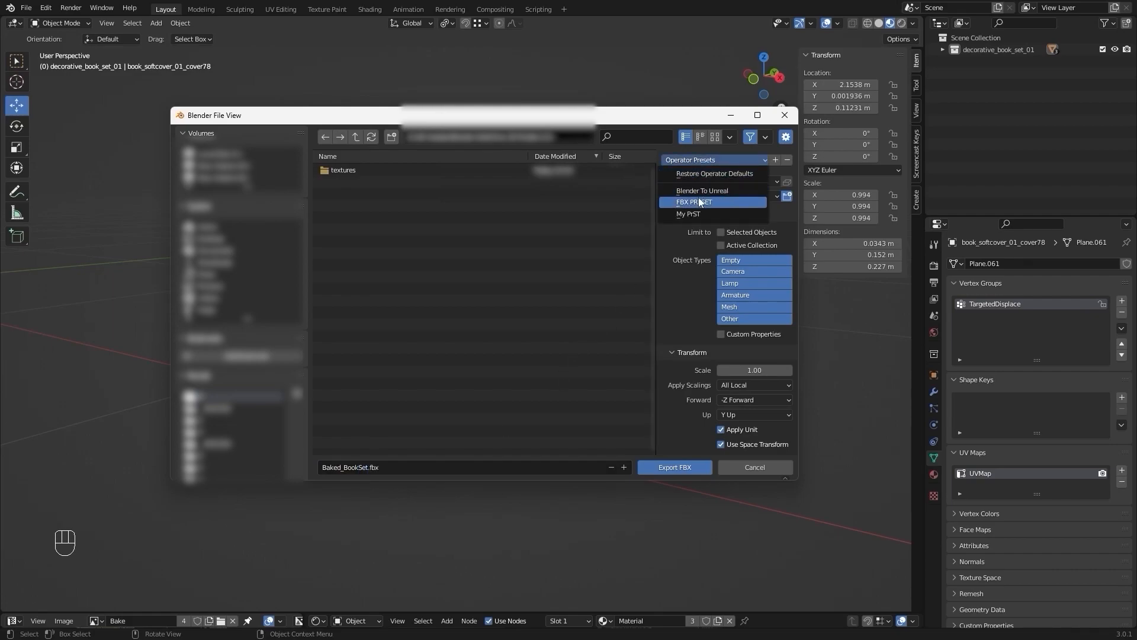
pyautogui.click(699, 202)
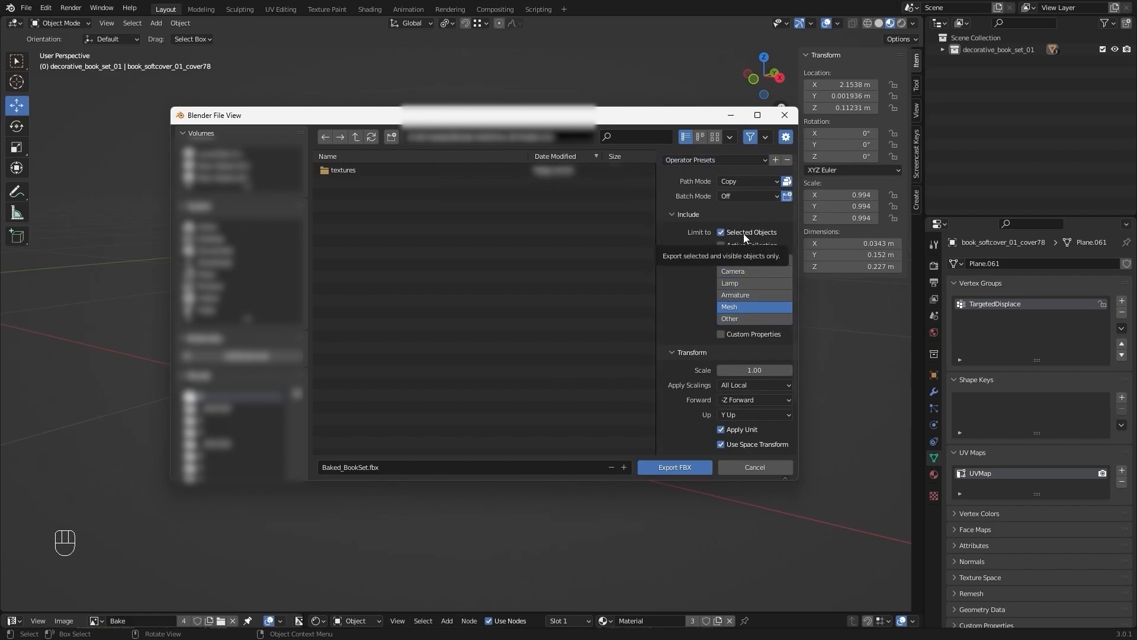
pyautogui.click(710, 158)
pyautogui.click(705, 191)
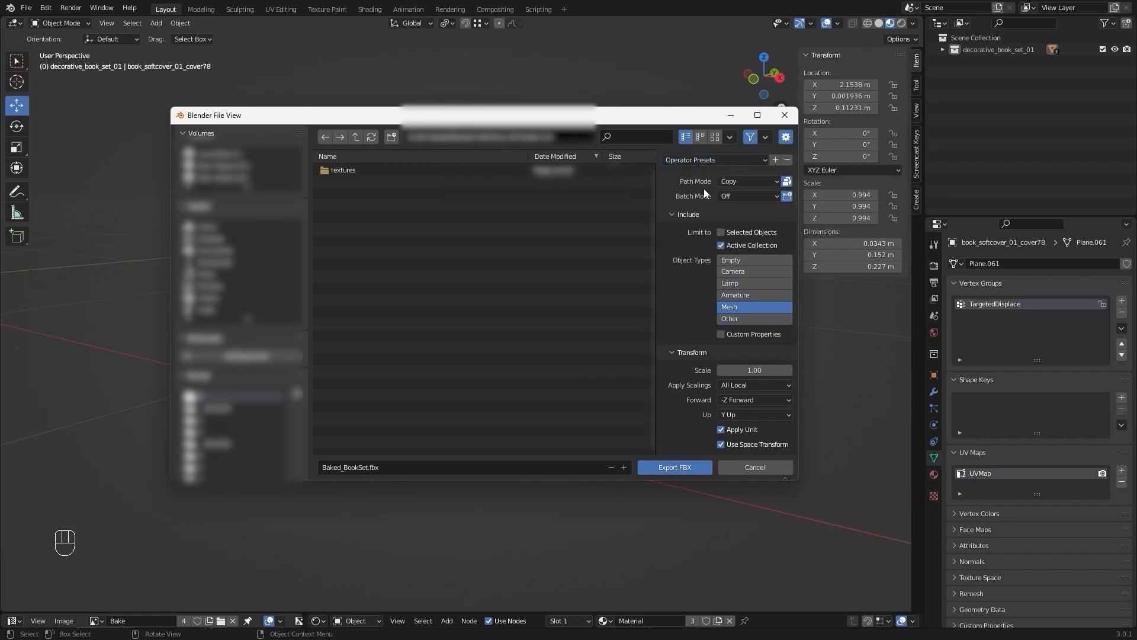
pyautogui.click(721, 232)
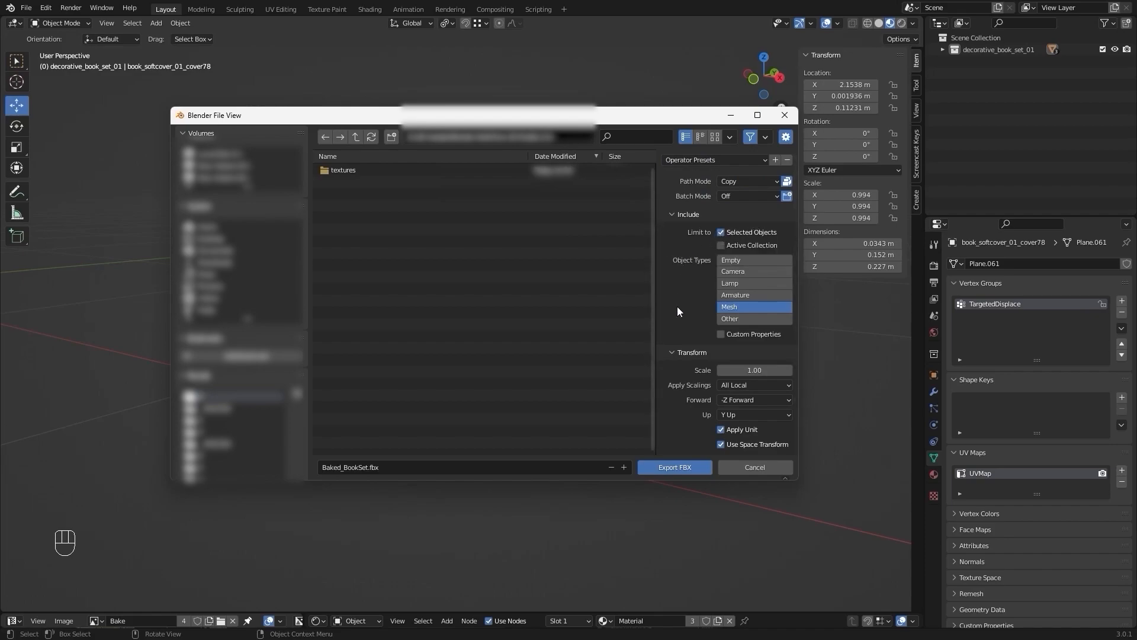
pyautogui.click(673, 470)
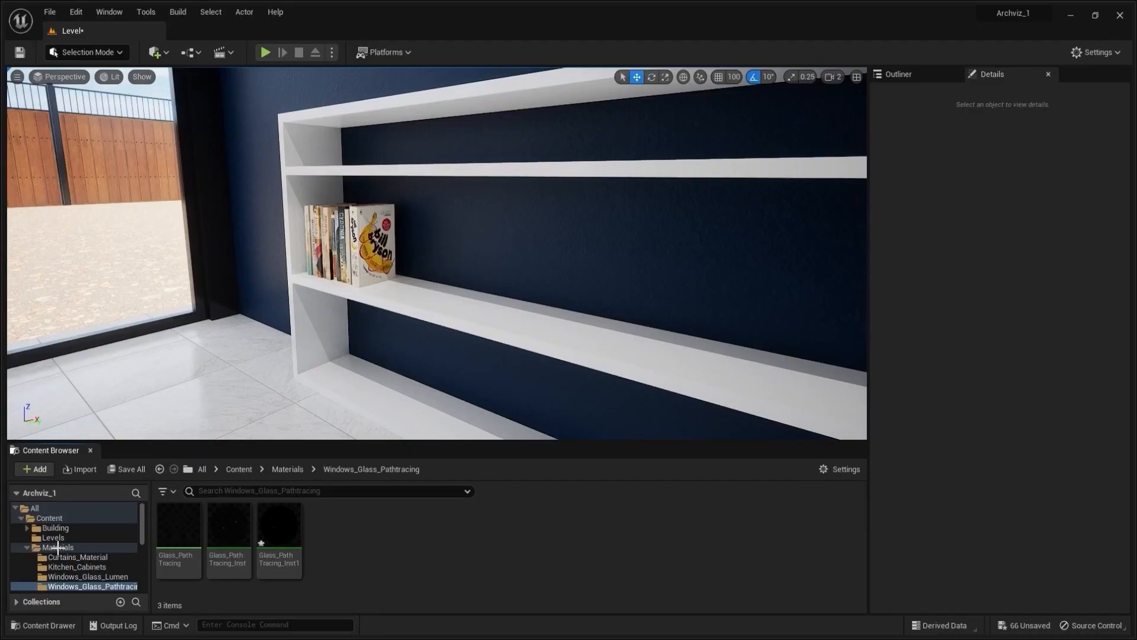
# In Unreal Engine, create a new folder named 3 inside My_3D_Models > Books.
pyautogui.scroll(-5, 59, 547)
pyautogui.scroll(-3, 56, 586)
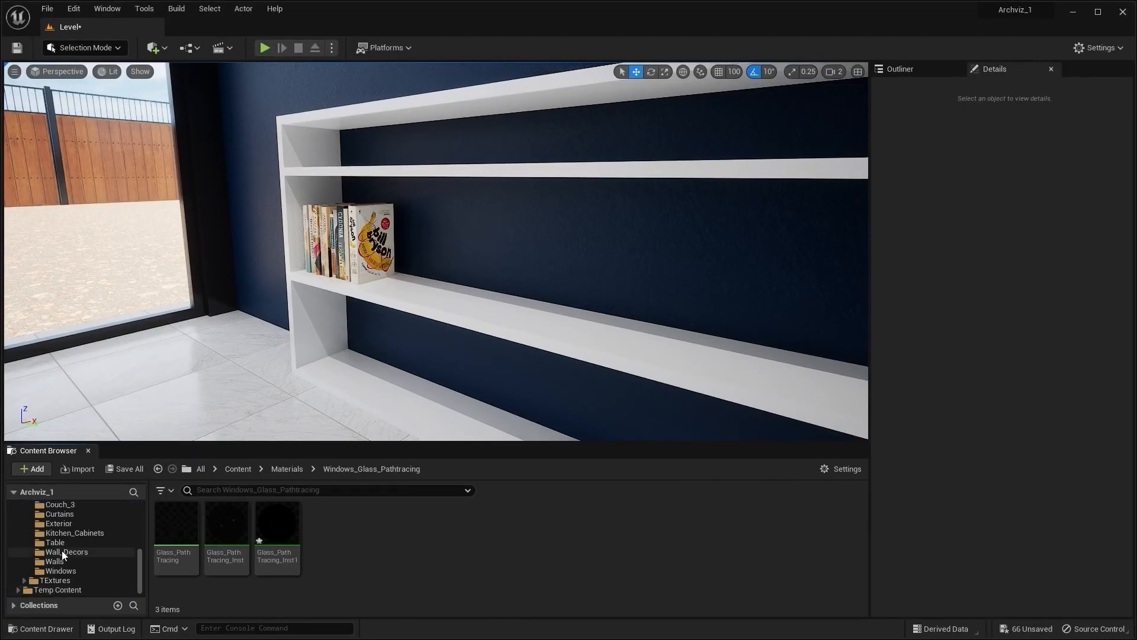
pyautogui.moveTo(141, 564); pyautogui.dragTo(128, 536)
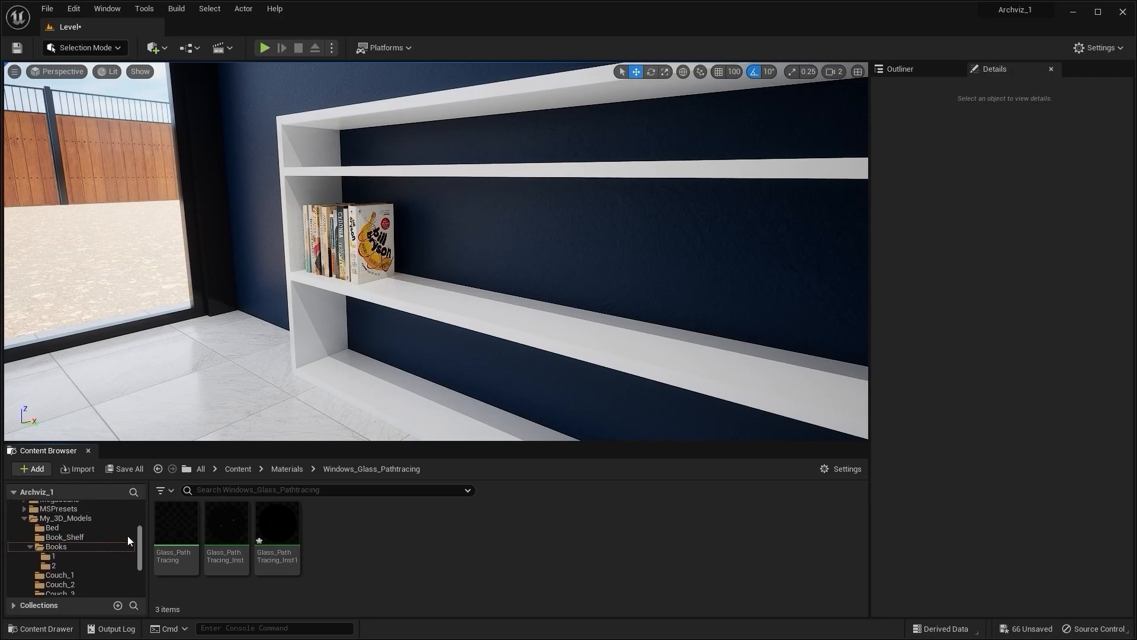
pyautogui.click(59, 548)
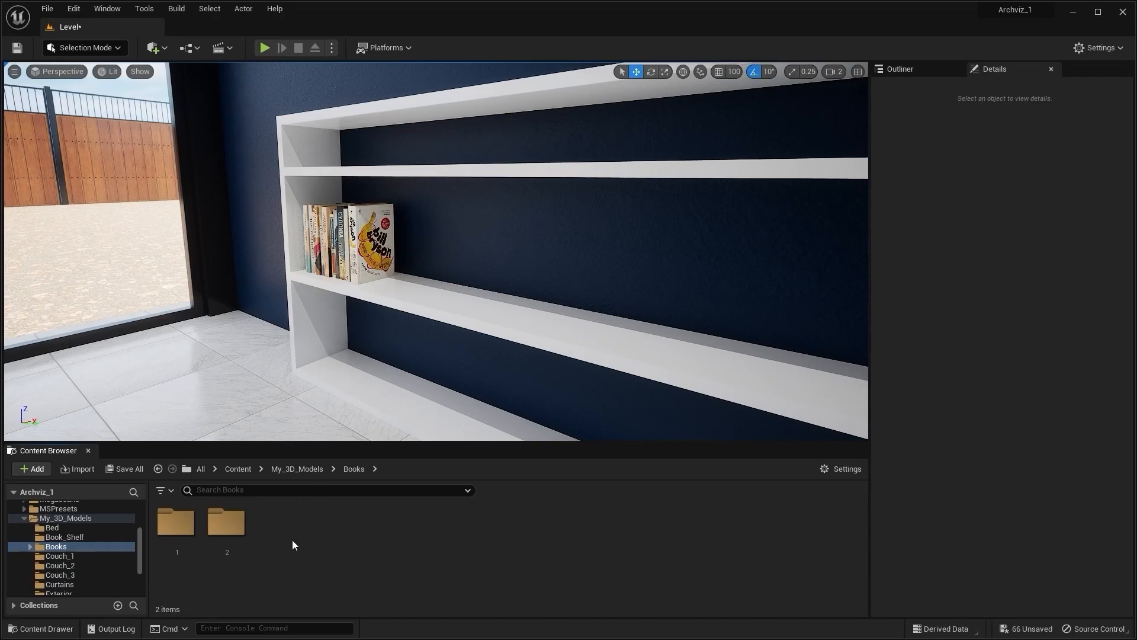
pyautogui.rightClick(299, 536)
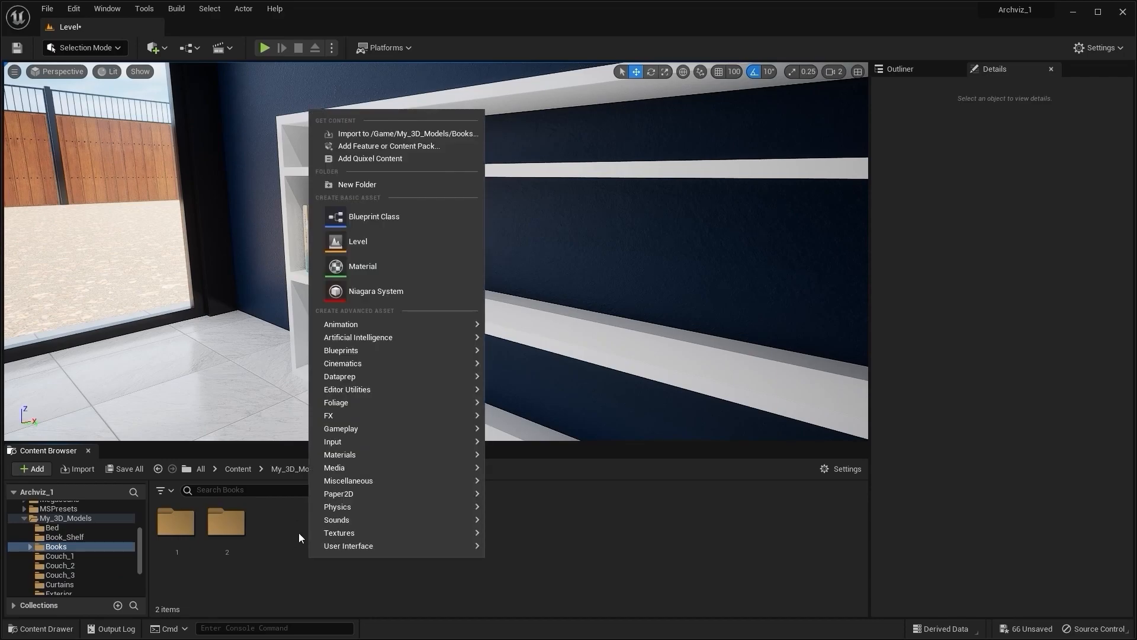
pyautogui.click(364, 185)
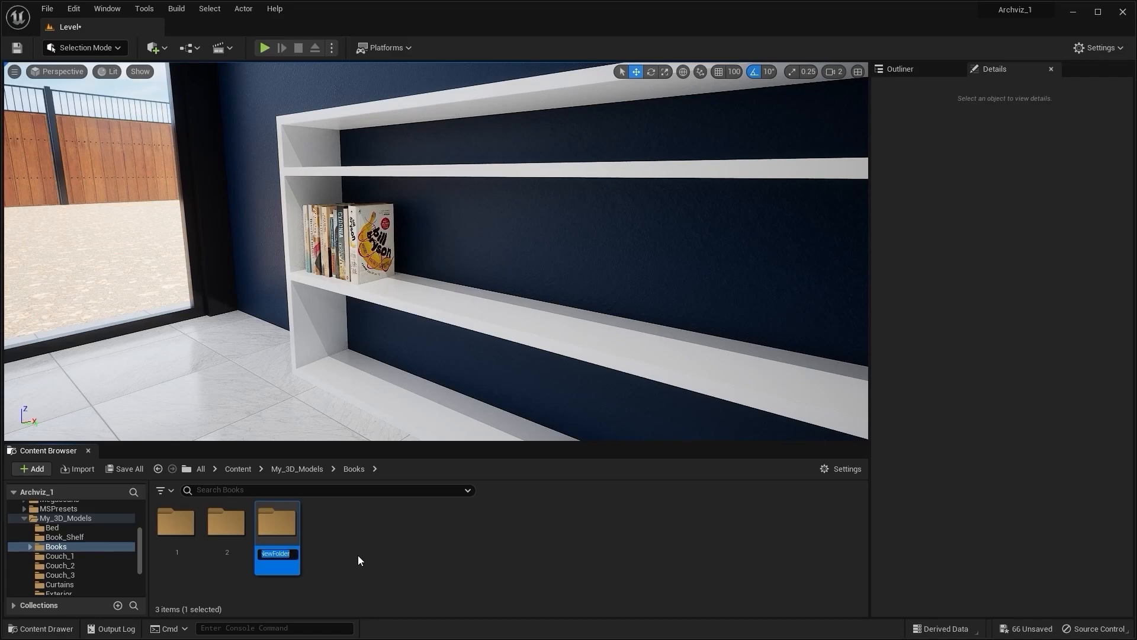
pyautogui.press('BackSpace')
pyautogui.write('3')
# Import all of the Baked_BookSet FBX into folder 3 with the current import options, and dismiss the message log.
pyautogui.doubleClick(276, 523)
pyautogui.rightClick(255, 543)
pyautogui.click(242, 546)
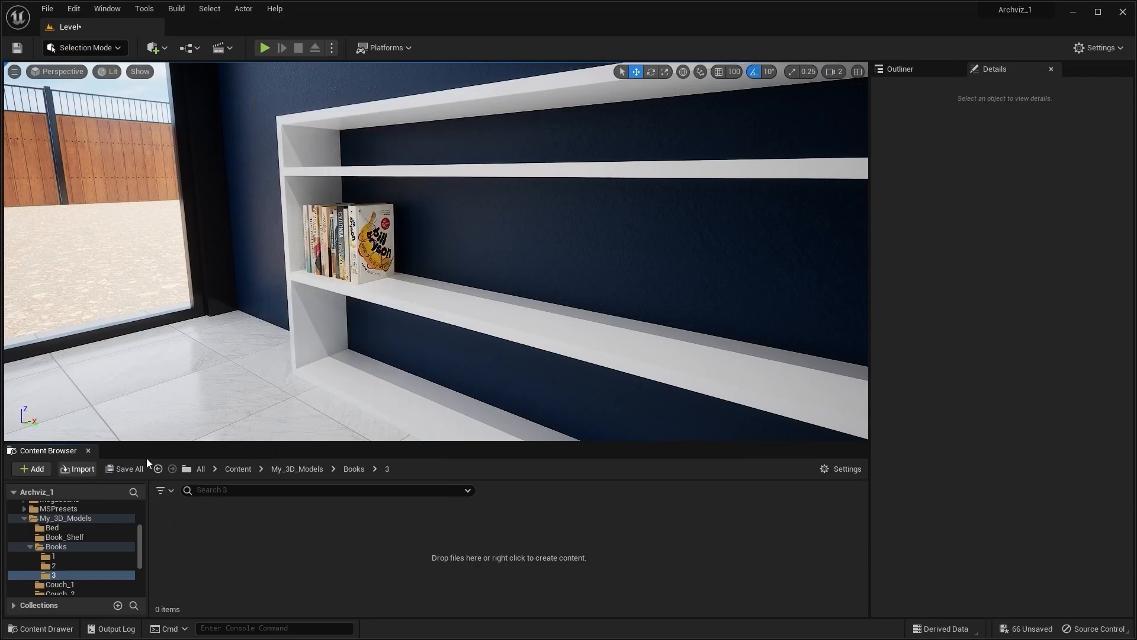
pyautogui.click(240, 265)
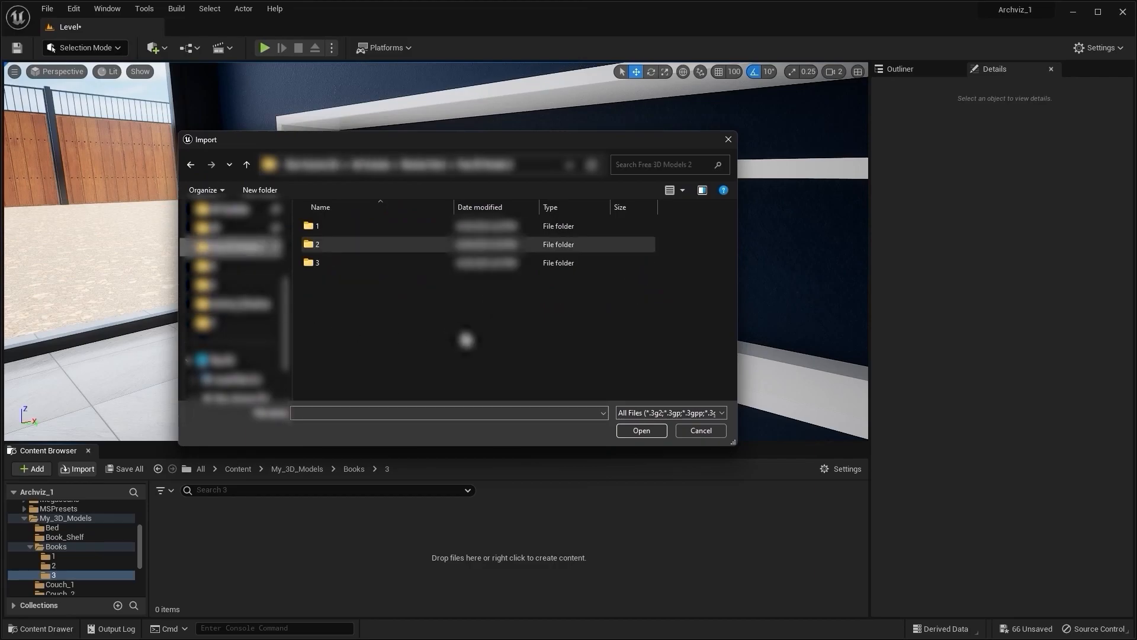
pyautogui.doubleClick(319, 257)
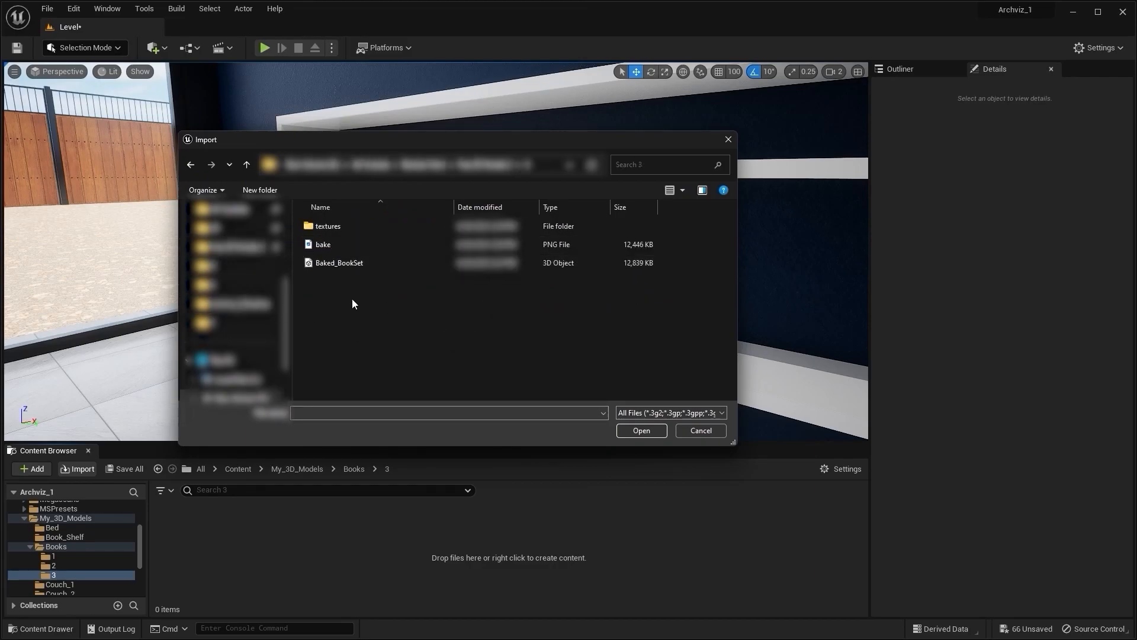
pyautogui.click(343, 262)
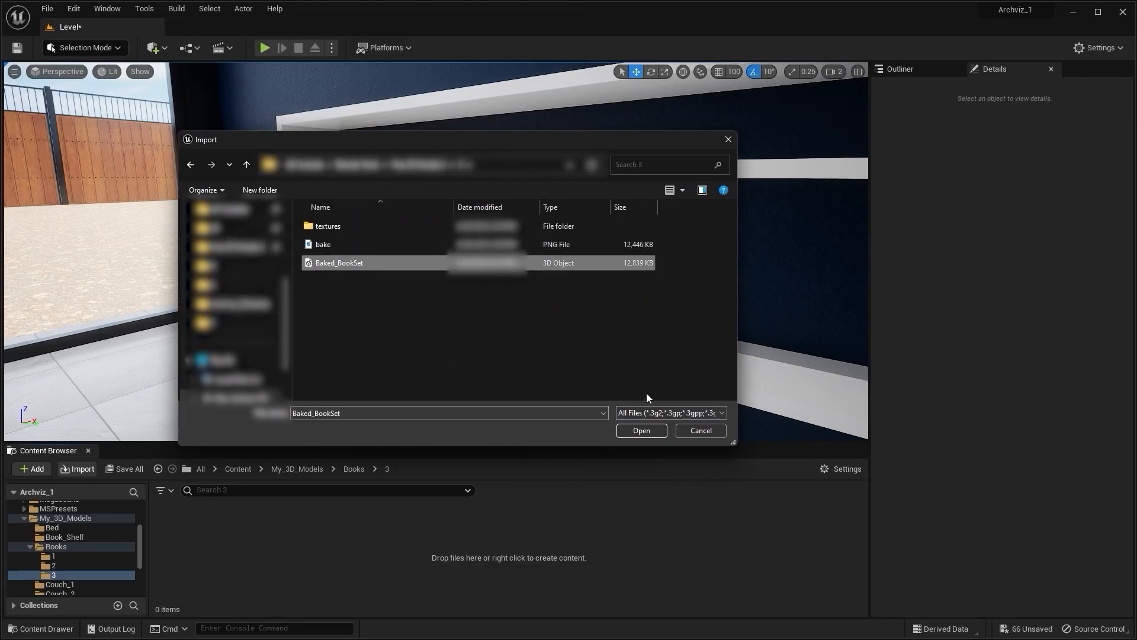
pyautogui.click(653, 432)
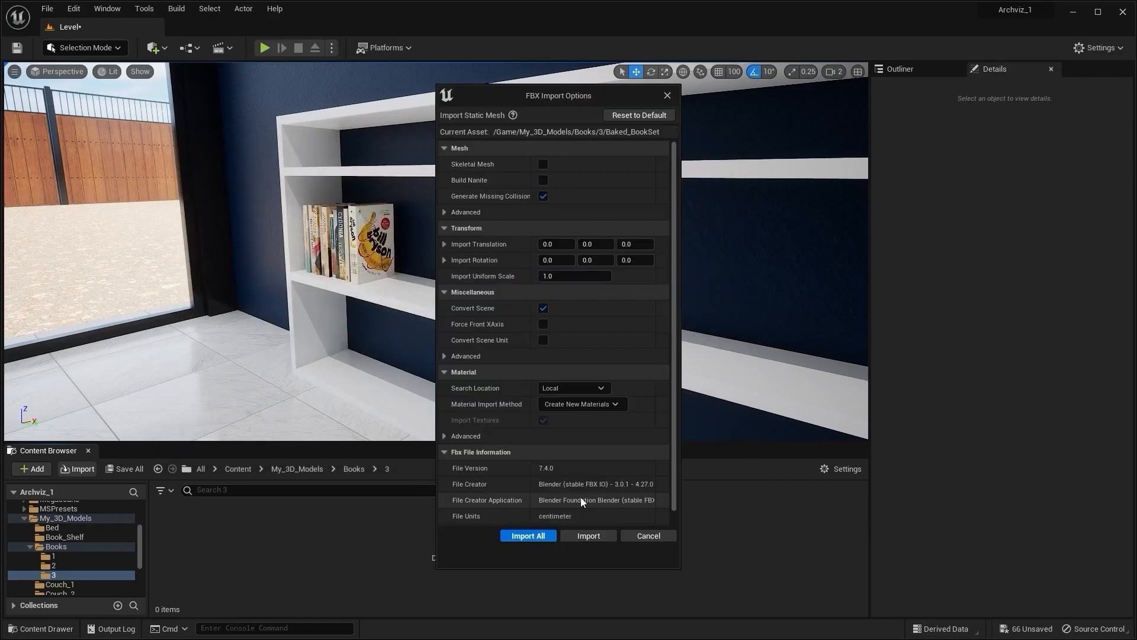
pyautogui.click(531, 534)
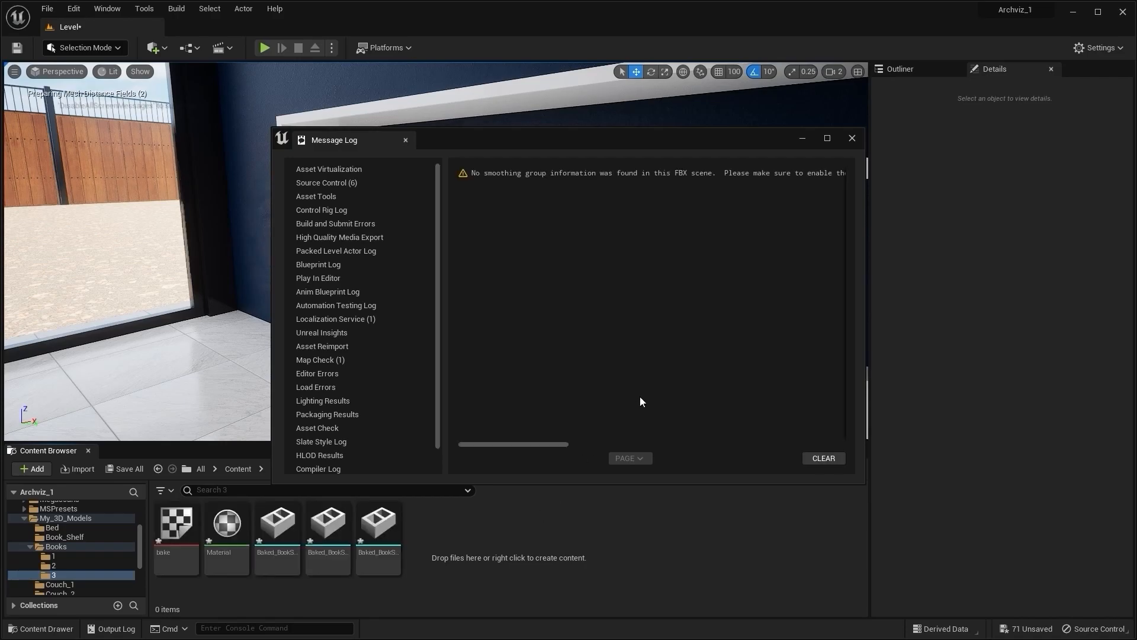
pyautogui.click(851, 137)
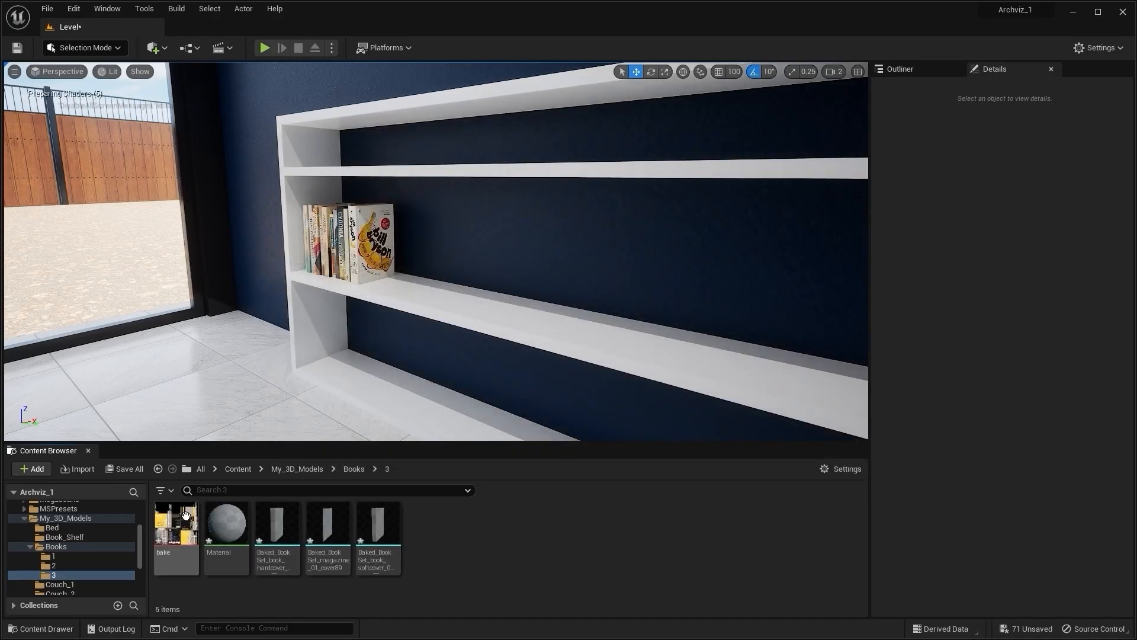
# Place the three imported Baked_BookSet meshes together in the level near the bookshelf.
pyautogui.click(299, 528)
pyautogui.keyDown('shift'); pyautogui.click(379, 527); pyautogui.keyUp('shift')
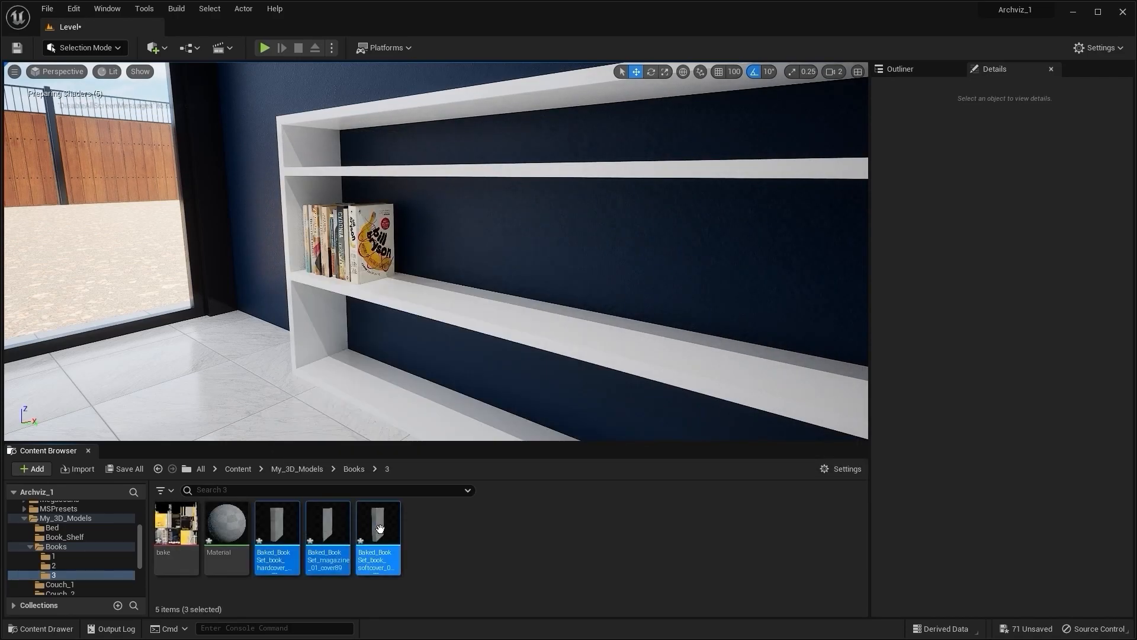
pyautogui.moveTo(319, 374); pyautogui.dragTo(302, 396, button='right')
pyautogui.moveTo(386, 488); pyautogui.dragTo(240, 351)
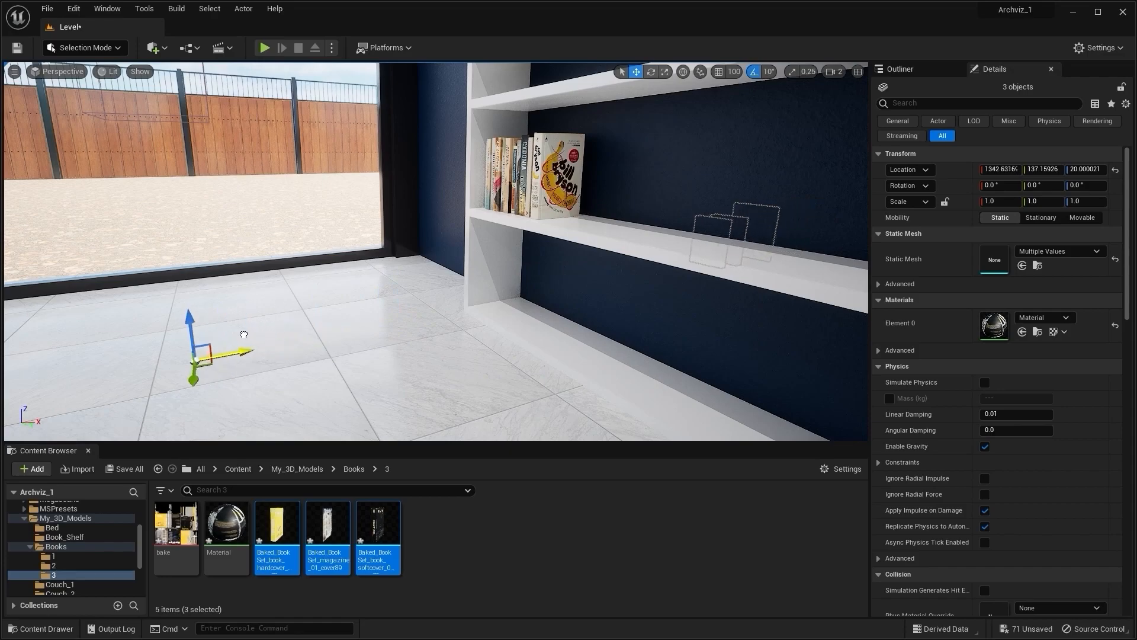
# Use the Edit Pivot tool of Modeling Mode to move the three placed meshes' pivot onto them, and return to Selection Mode.
pyautogui.click(70, 48)
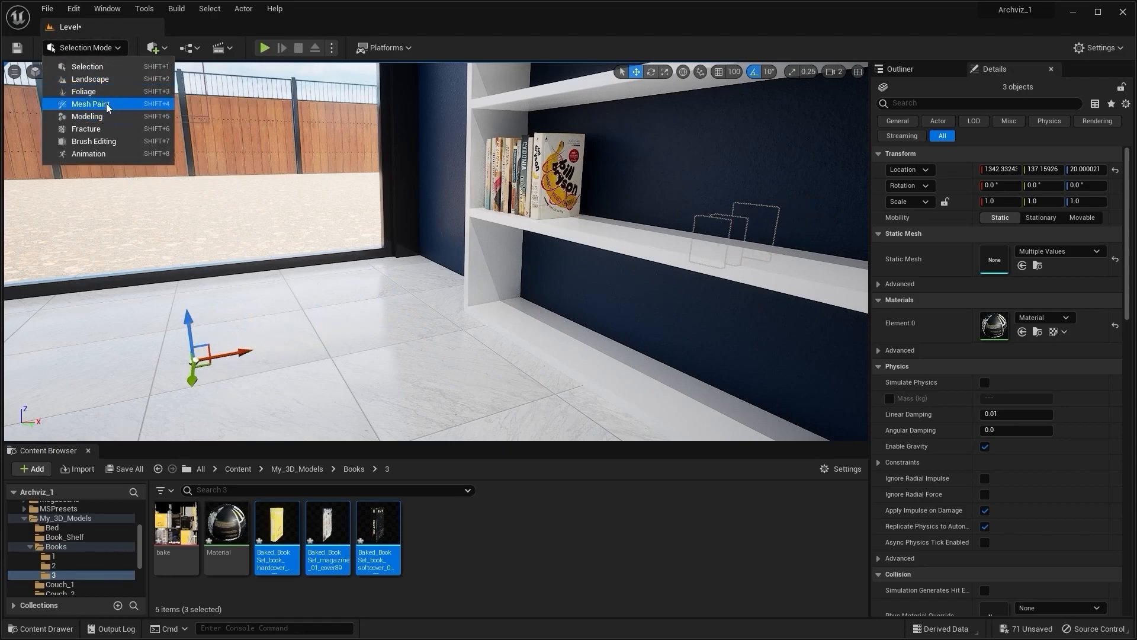
pyautogui.click(84, 116)
pyautogui.scroll(-5, 130, 244)
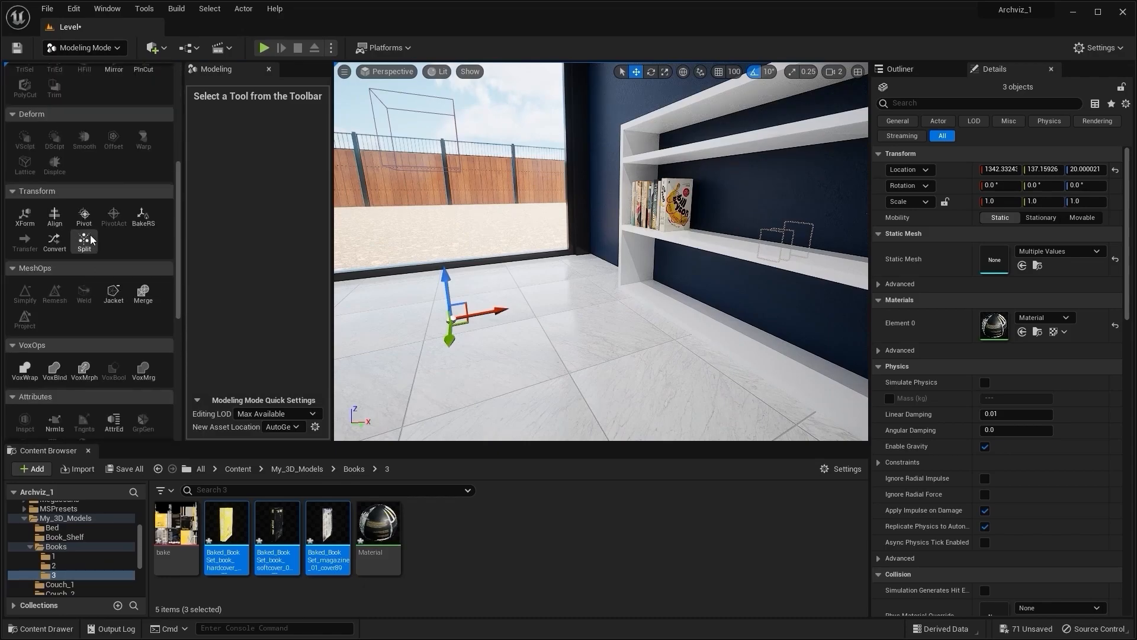
pyautogui.click(84, 216)
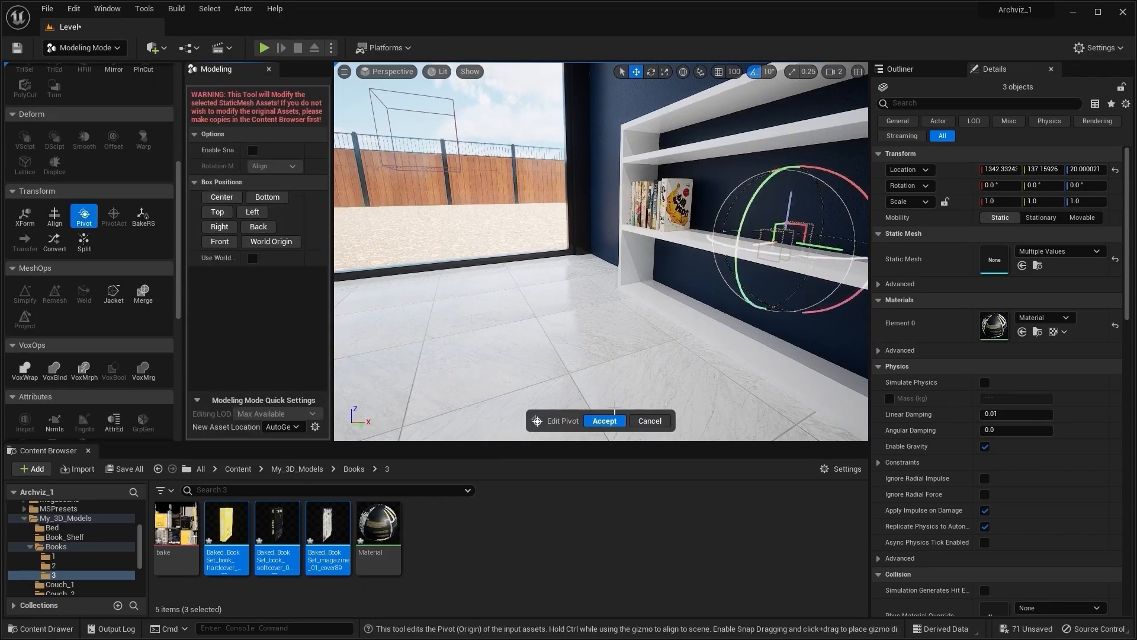
pyautogui.press('Return')
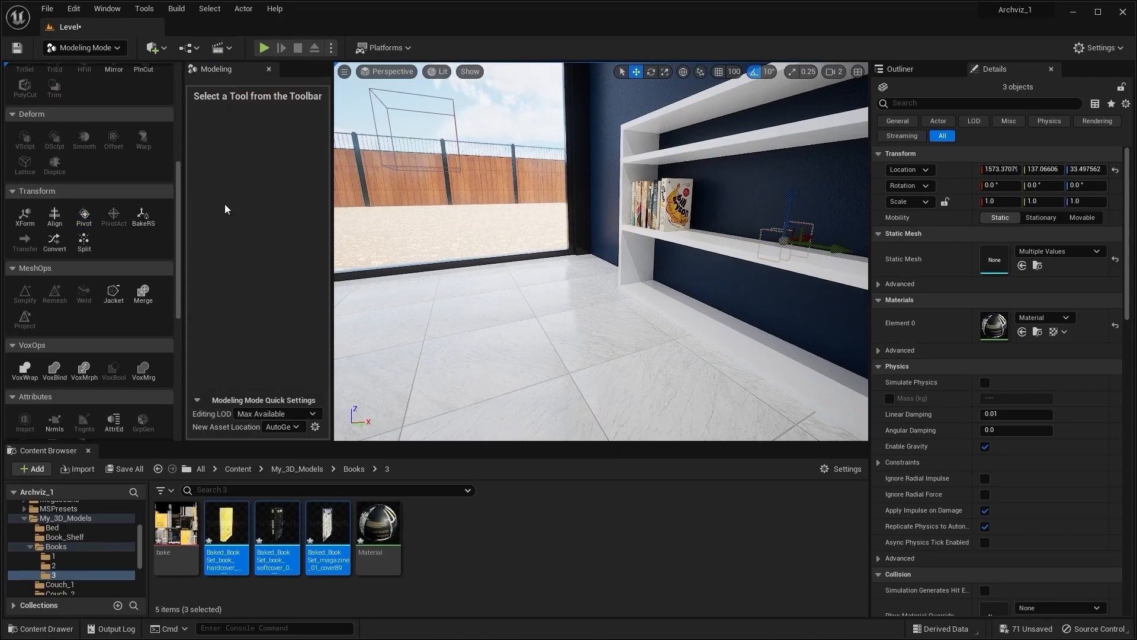
pyautogui.click(110, 49)
pyautogui.click(105, 62)
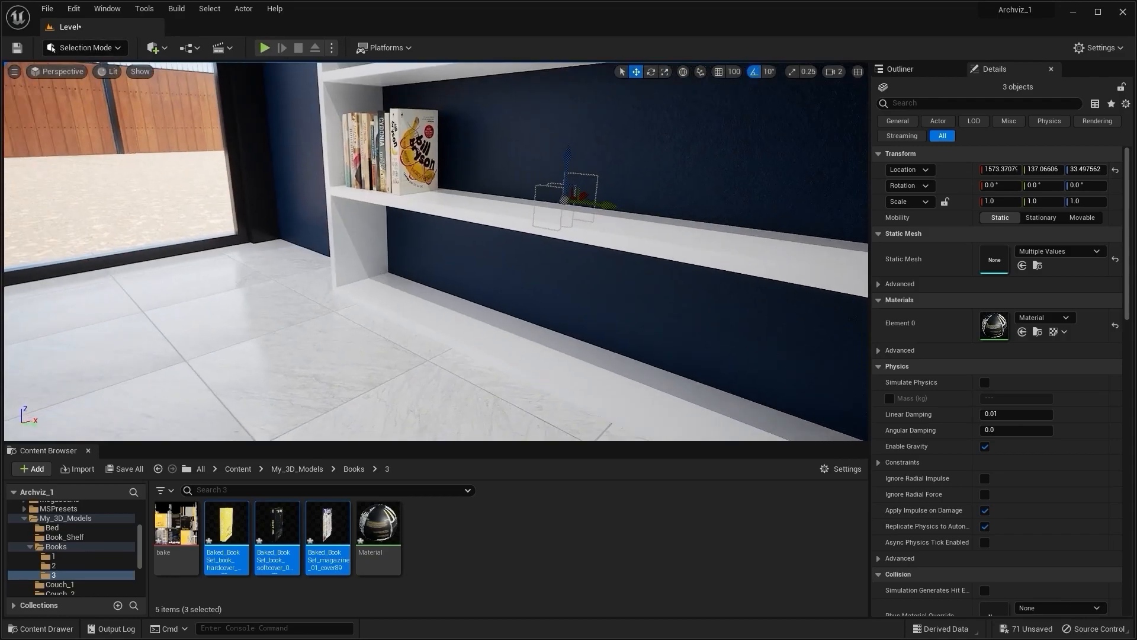
pyautogui.moveTo(621, 211); pyautogui.dragTo(629, 211, button='right')
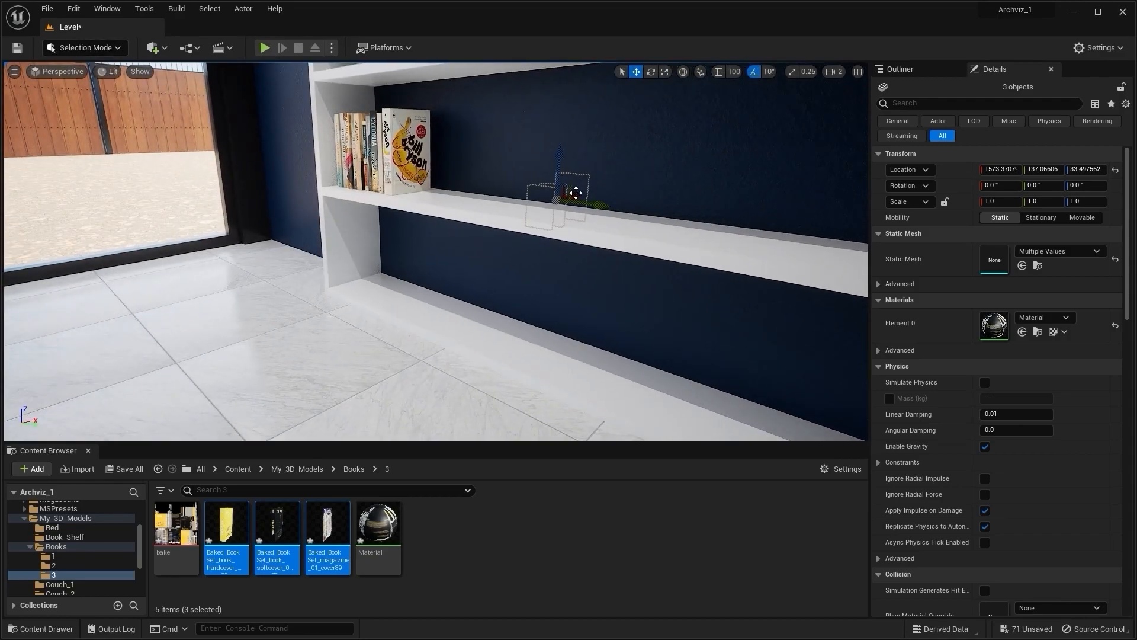
# Move the three placed book set meshes together off the shelf to the open floor by the window, and deselect them.
pyautogui.moveTo(576, 193); pyautogui.dragTo(279, 263)
pyautogui.moveTo(491, 220); pyautogui.dragTo(394, 187, button='right')
pyautogui.press('Escape')
pyautogui.moveTo(491, 221); pyautogui.dragTo(284, 223, button='right')
pyautogui.moveTo(672, 284); pyautogui.dragTo(764, 286, button='right')
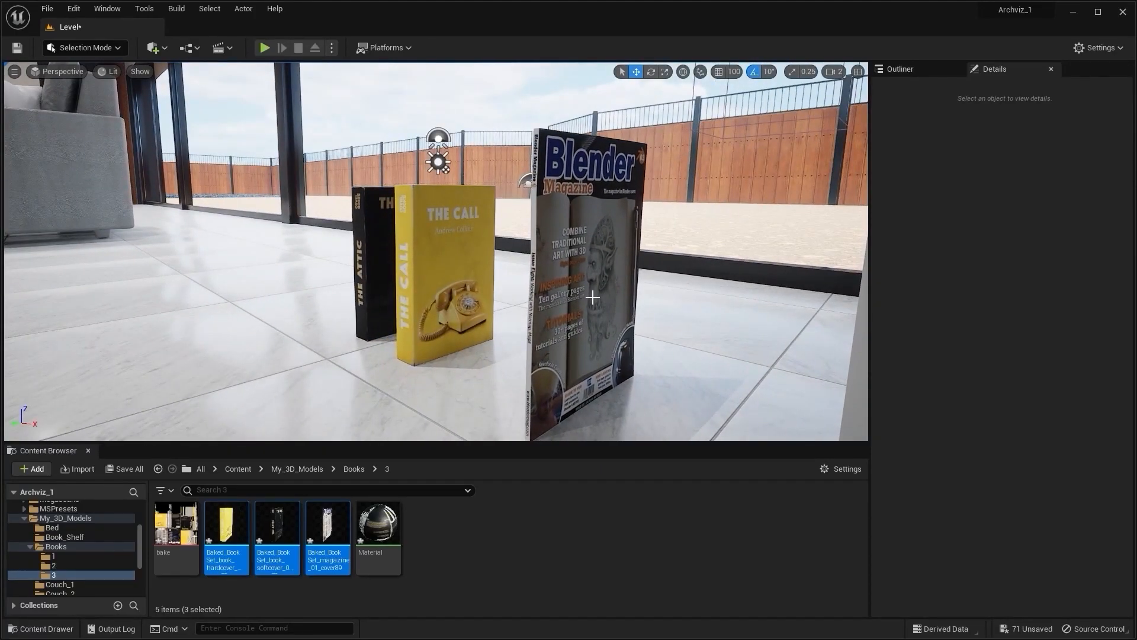
pyautogui.moveTo(591, 286)
pyautogui.mouseDown(button='right')
pyautogui.moveTo(718, 300)
pyautogui.moveTo(598, 272)
pyautogui.mouseUp(button='right')
# Select the magazine, the yellow book and the black book together and move them along X to about 1358.7, away from the bookshelf.
pyautogui.click(511, 277)
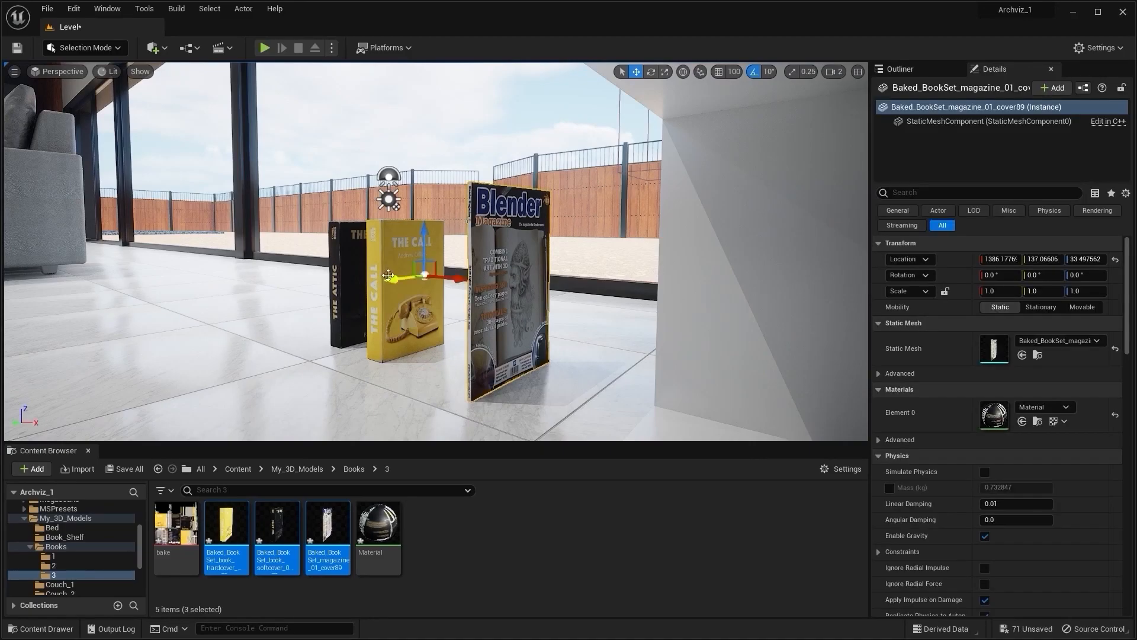
pyautogui.keyDown('ctrl'); pyautogui.click(394, 266); pyautogui.keyUp('ctrl')
pyautogui.keyDown('ctrl'); pyautogui.click(358, 261); pyautogui.keyUp('ctrl')
pyautogui.moveTo(459, 261); pyautogui.dragTo(536, 276, button='right')
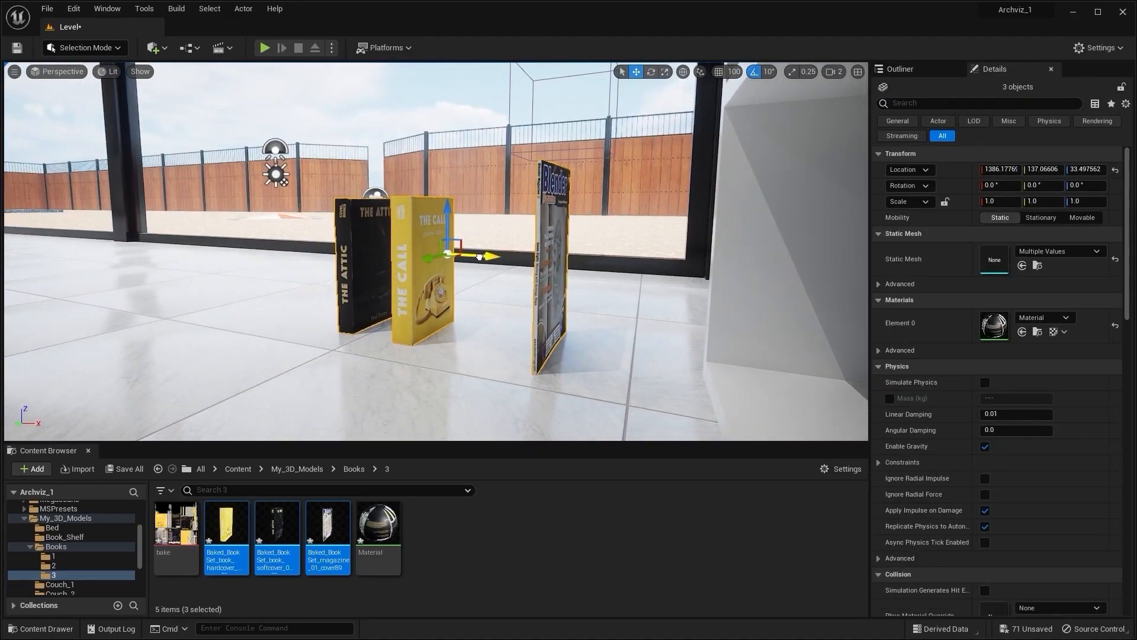
pyautogui.moveTo(479, 257); pyautogui.dragTo(349, 253)
pyautogui.moveTo(348, 253); pyautogui.dragTo(411, 269, button='right')
# Select only the magazine, raise it to shelf height and move it towards the bookshelf.
pyautogui.click(399, 260)
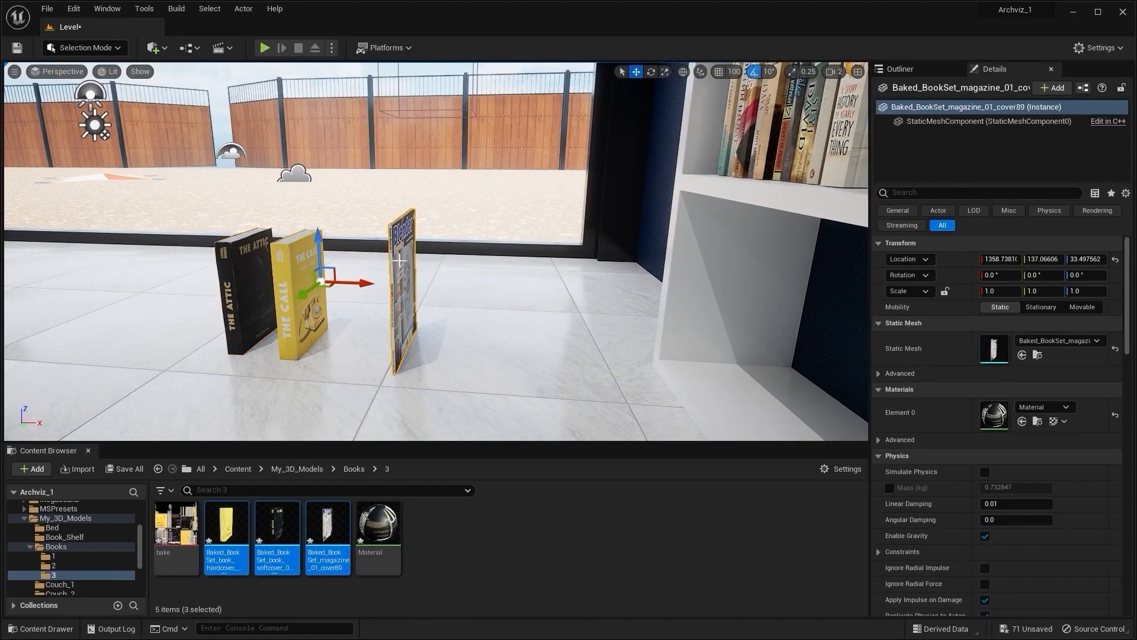
pyautogui.moveTo(319, 244); pyautogui.dragTo(242, 224)
pyautogui.press('e')
pyautogui.press('w')
pyautogui.moveTo(414, 246); pyautogui.dragTo(534, 253, button='right')
pyautogui.moveTo(353, 224); pyautogui.dragTo(369, 224, button='right')
pyautogui.moveTo(335, 222); pyautogui.dragTo(648, 272)
# Turn the magazine to 180° about Z, place it on the shelf beside the row of books, and drop it onto the shelf surface.
pyautogui.moveTo(647, 271); pyautogui.dragTo(598, 252, button='right')
pyautogui.press('e')
pyautogui.press('w')
pyautogui.moveTo(405, 309); pyautogui.dragTo(712, 240)
pyautogui.moveTo(713, 239); pyautogui.dragTo(620, 217, button='right')
pyautogui.moveTo(470, 208); pyautogui.dragTo(491, 161)
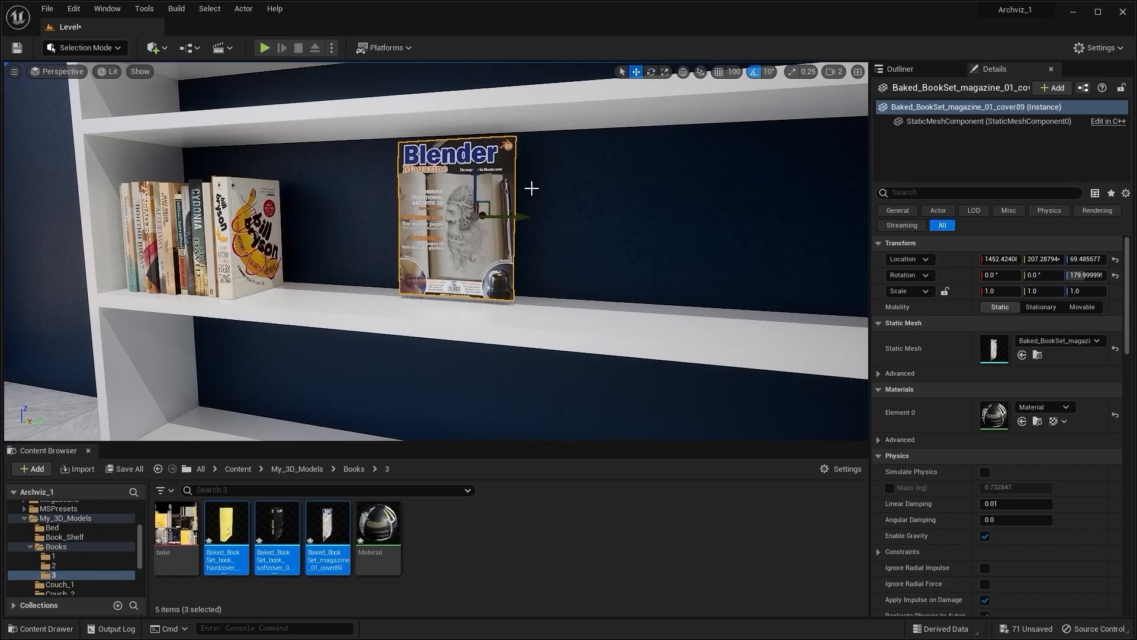
pyautogui.press('End')
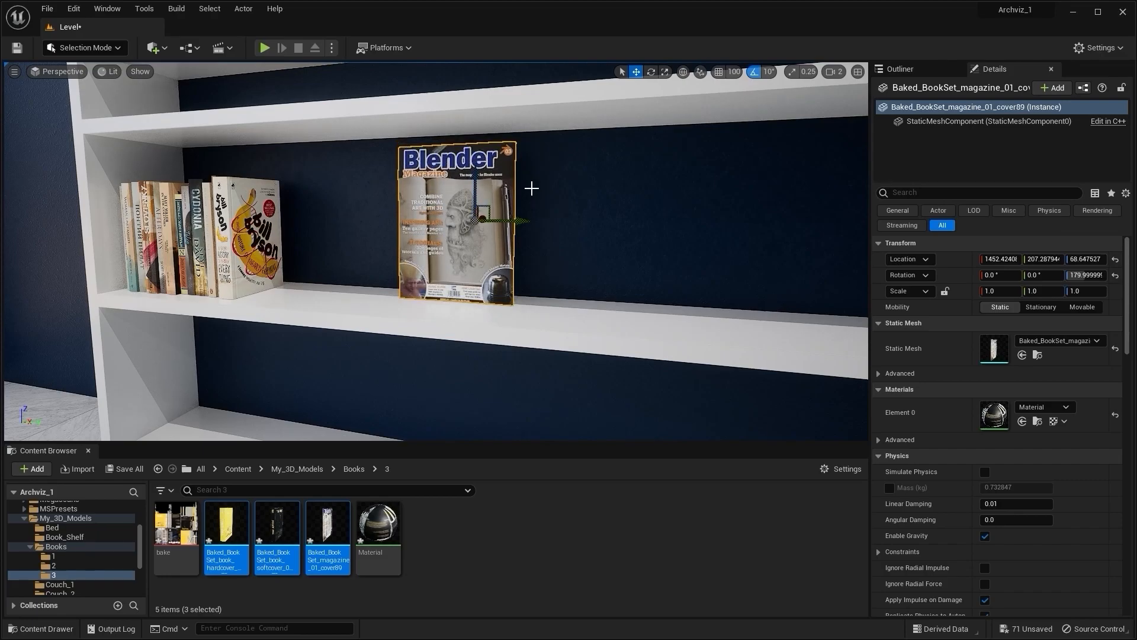
# Rotate the magazine to 90° about Z and shift it along X to about 1432.6.
pyautogui.moveTo(572, 193)
pyautogui.mouseDown(button='right')
pyautogui.moveTo(456, 201)
pyautogui.moveTo(563, 195)
pyautogui.mouseUp(button='right')
pyautogui.press('e')
pyautogui.moveTo(510, 223); pyautogui.dragTo(457, 224)
pyautogui.moveTo(496, 134); pyautogui.dragTo(605, 142, button='right')
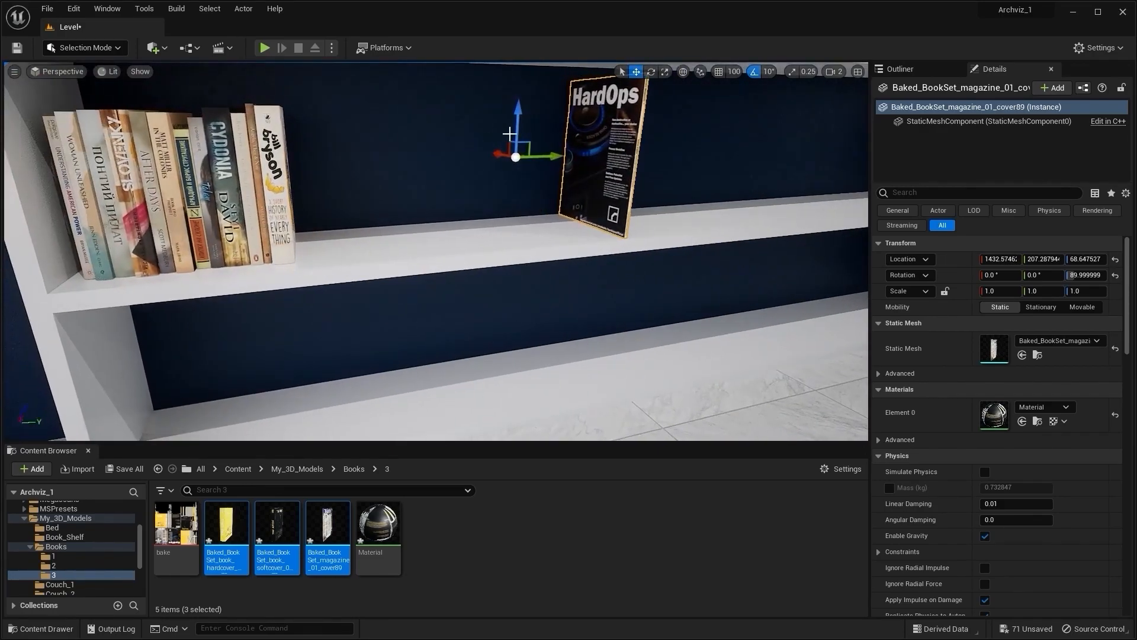
# Slide the magazine along the shelf until it stands against the last book of the row, and deselect it.
pyautogui.moveTo(554, 157); pyautogui.dragTo(488, 163)
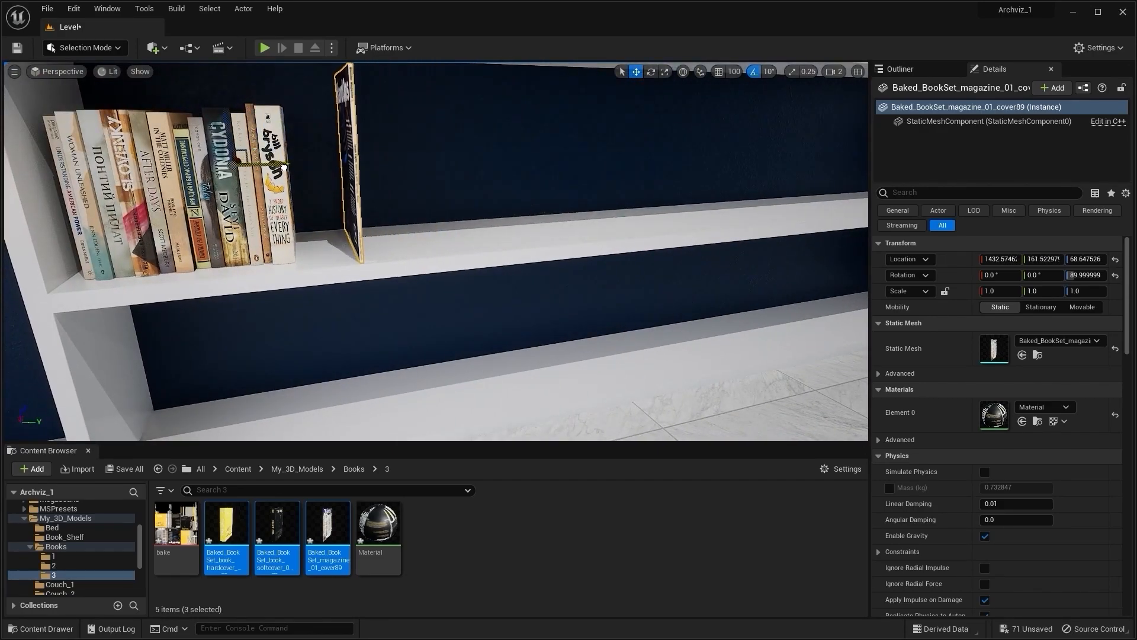
pyautogui.moveTo(259, 161); pyautogui.dragTo(258, 161)
pyautogui.moveTo(258, 161); pyautogui.dragTo(165, 175, button='right')
pyautogui.moveTo(409, 246); pyautogui.dragTo(333, 246)
pyautogui.moveTo(323, 271); pyautogui.dragTo(359, 287, button='right')
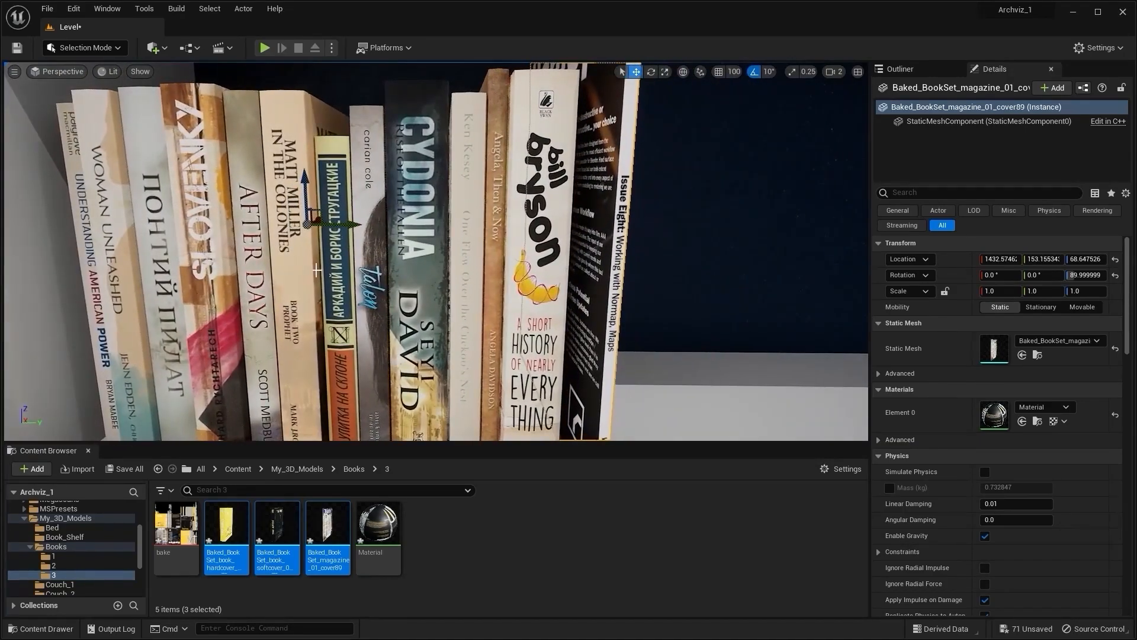
pyautogui.moveTo(342, 224); pyautogui.dragTo(333, 225)
pyautogui.moveTo(333, 226); pyautogui.dragTo(298, 274, button='right')
pyautogui.press('Escape')
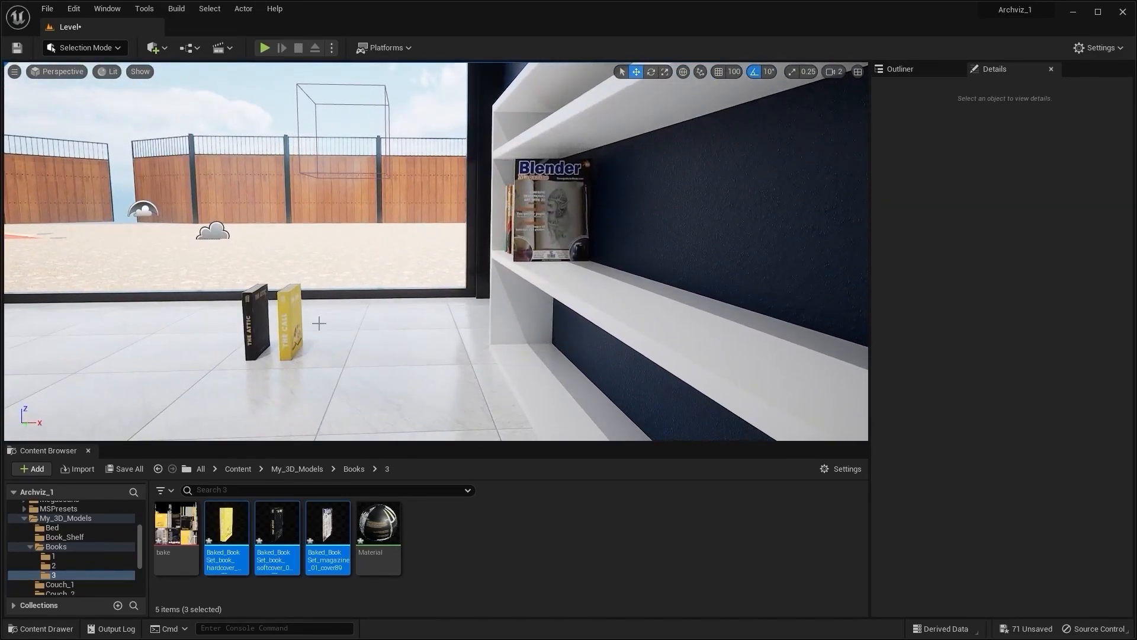
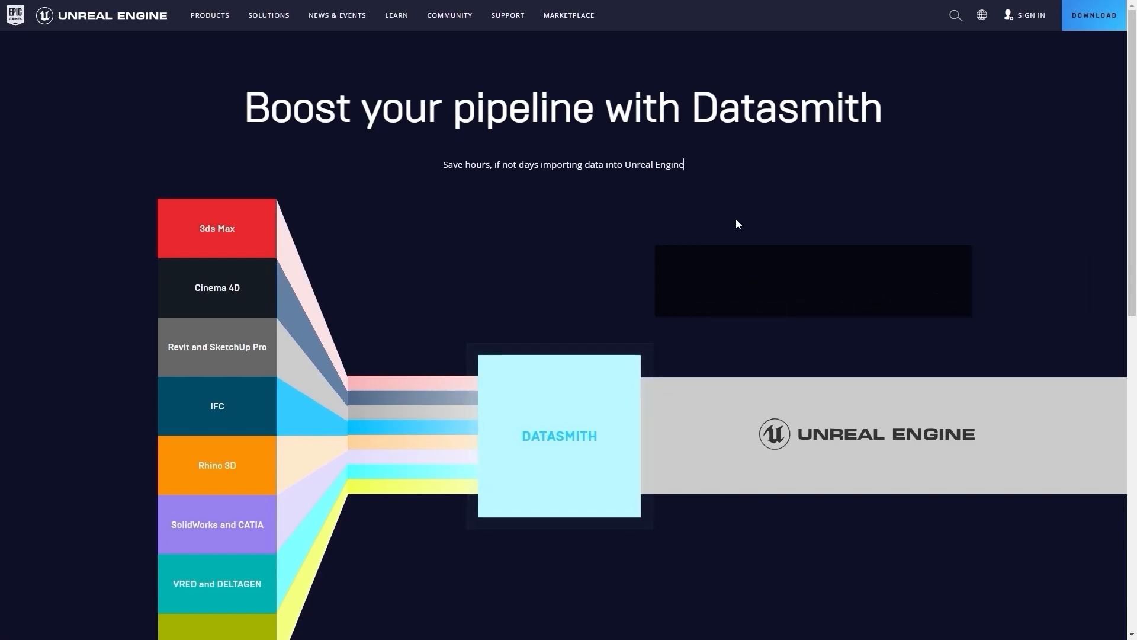
# On the Unreal Engine website's Datasmith page, open the page for getting the plugins.
pyautogui.scroll(-10, 737, 222)
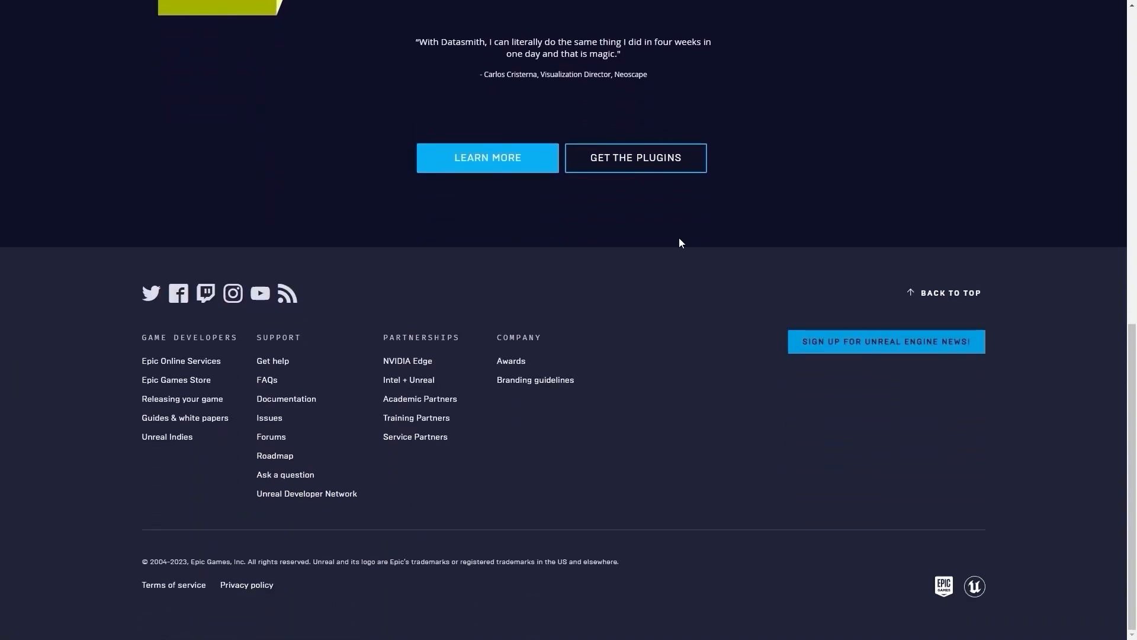
pyautogui.scroll(4, 680, 242)
pyautogui.click(615, 396)
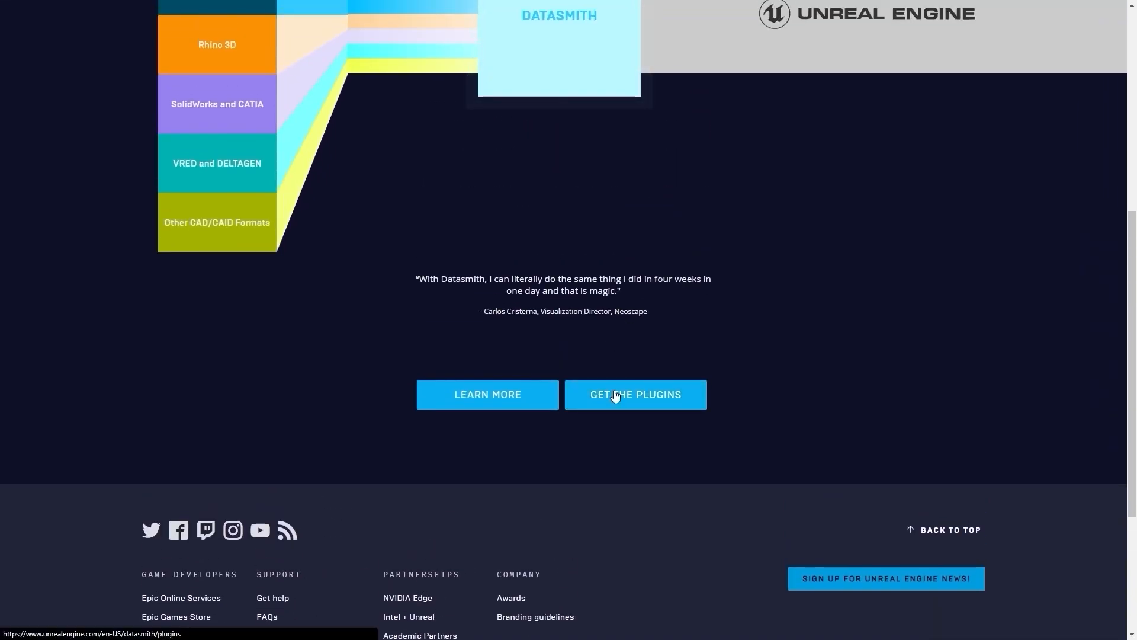
# Download the Autodesk 3ds Max Datasmith exporter for Unreal Engine 5.1.
pyautogui.scroll(-1, 553, 371)
pyautogui.scroll(-8, 27, 321)
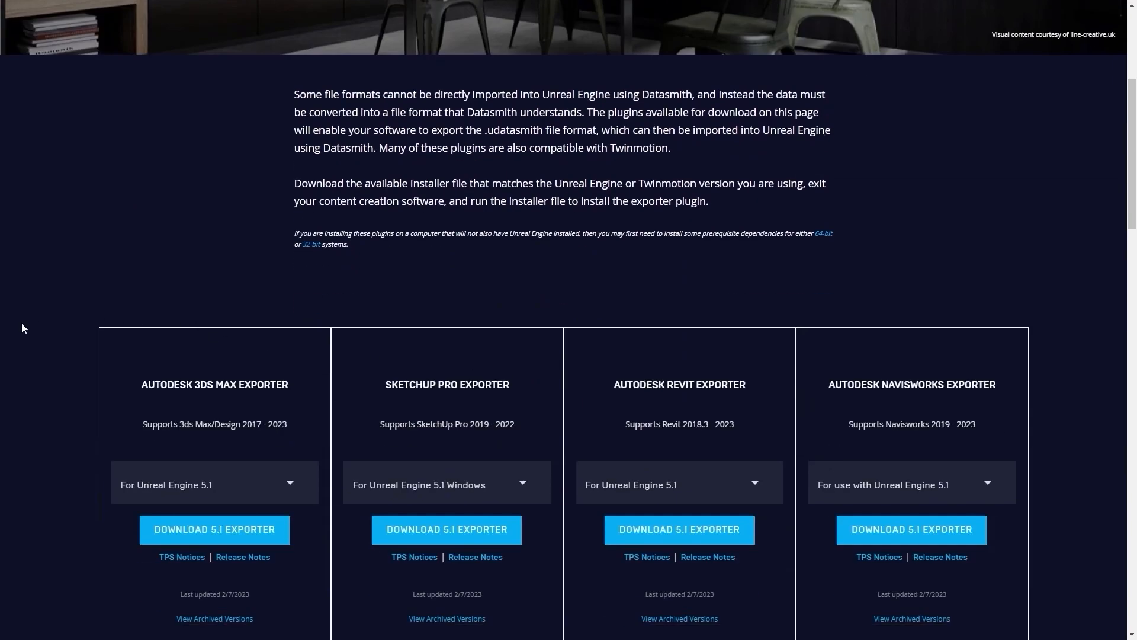
pyautogui.scroll(1, 45, 190)
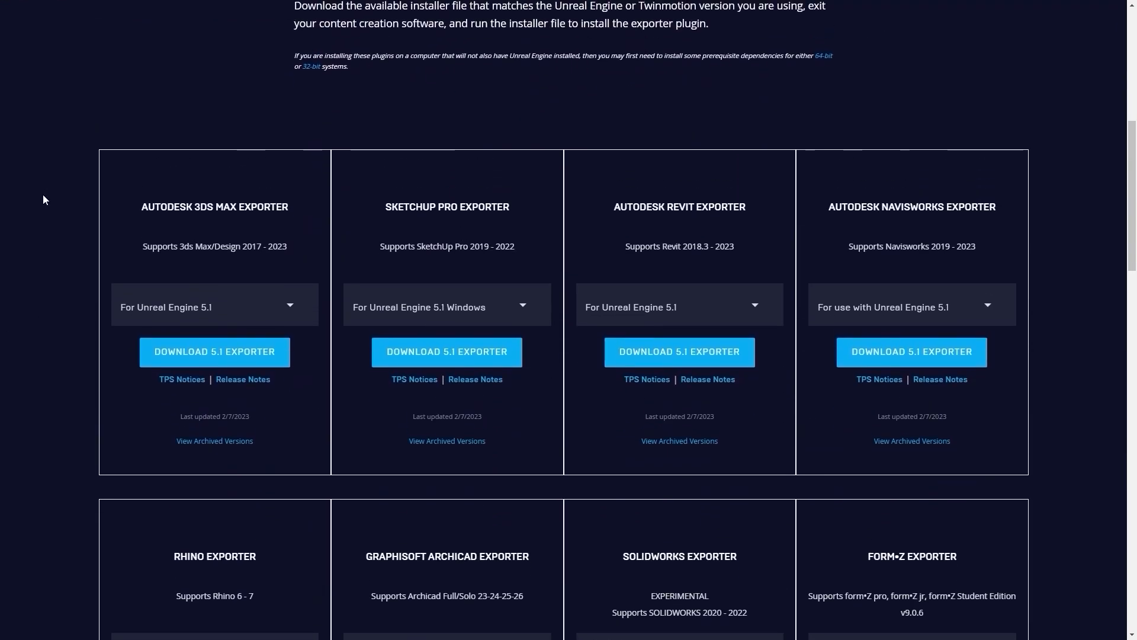
pyautogui.click(211, 311)
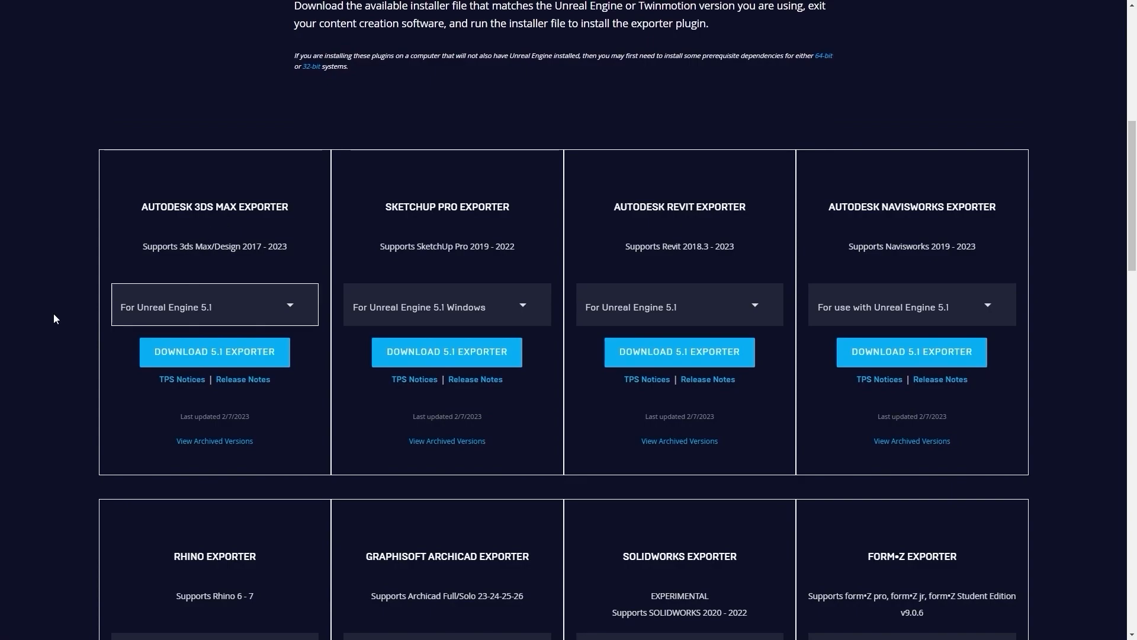
pyautogui.click(225, 352)
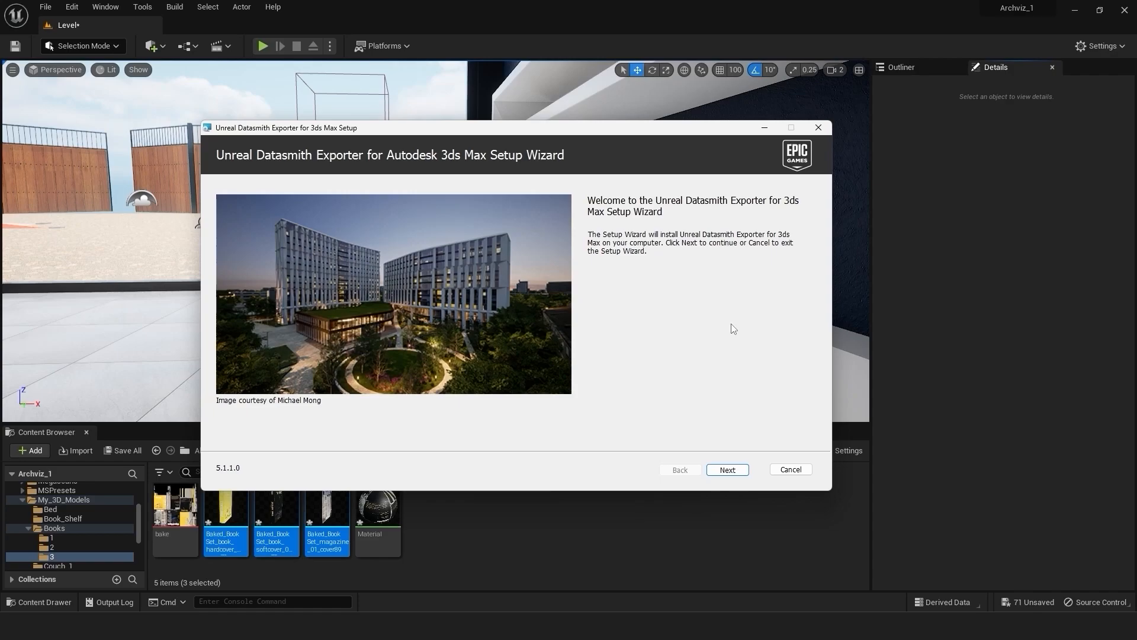
# Install the Unreal Datasmith Exporter for Autodesk 3ds Max 2023, accepting the license terms, and close the setup wizard.
pyautogui.click(731, 474)
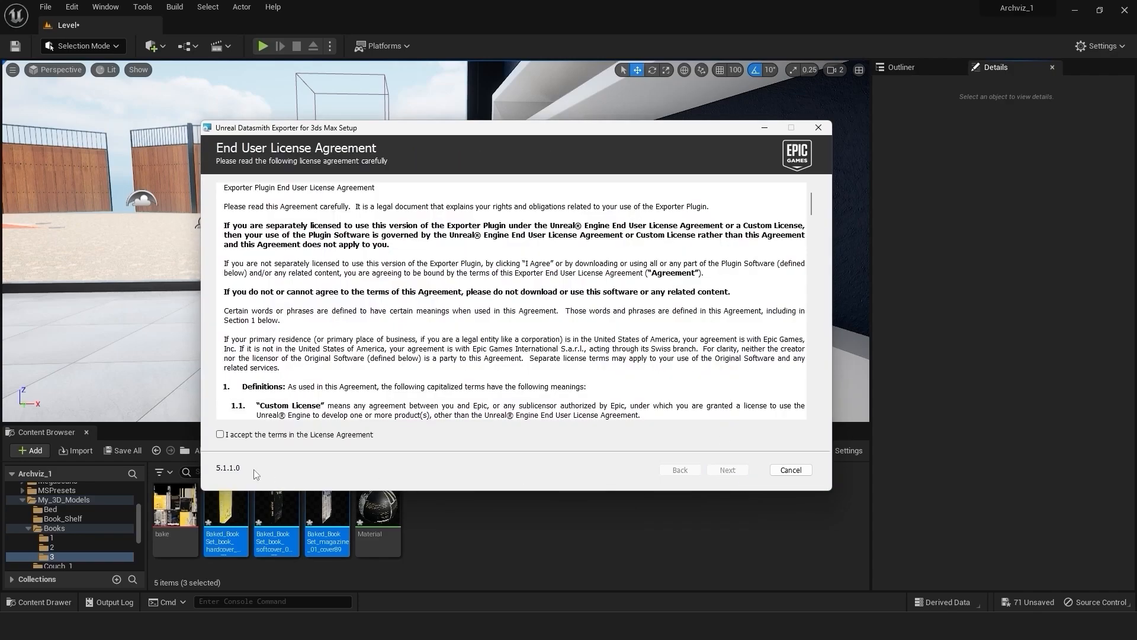
pyautogui.click(288, 437)
pyautogui.click(737, 472)
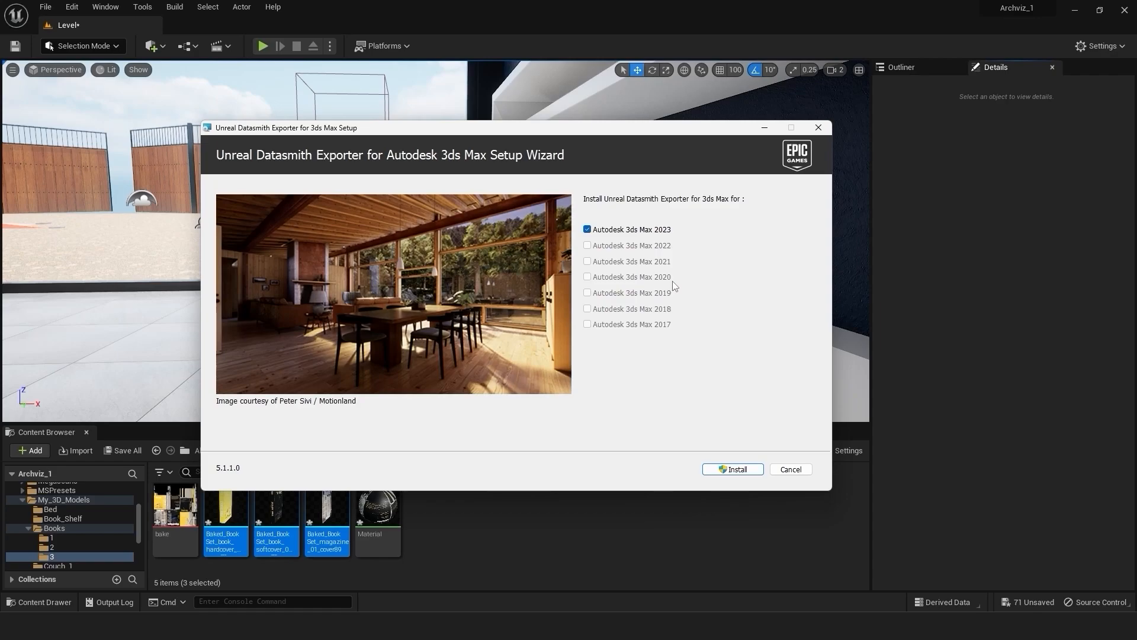
pyautogui.click(734, 469)
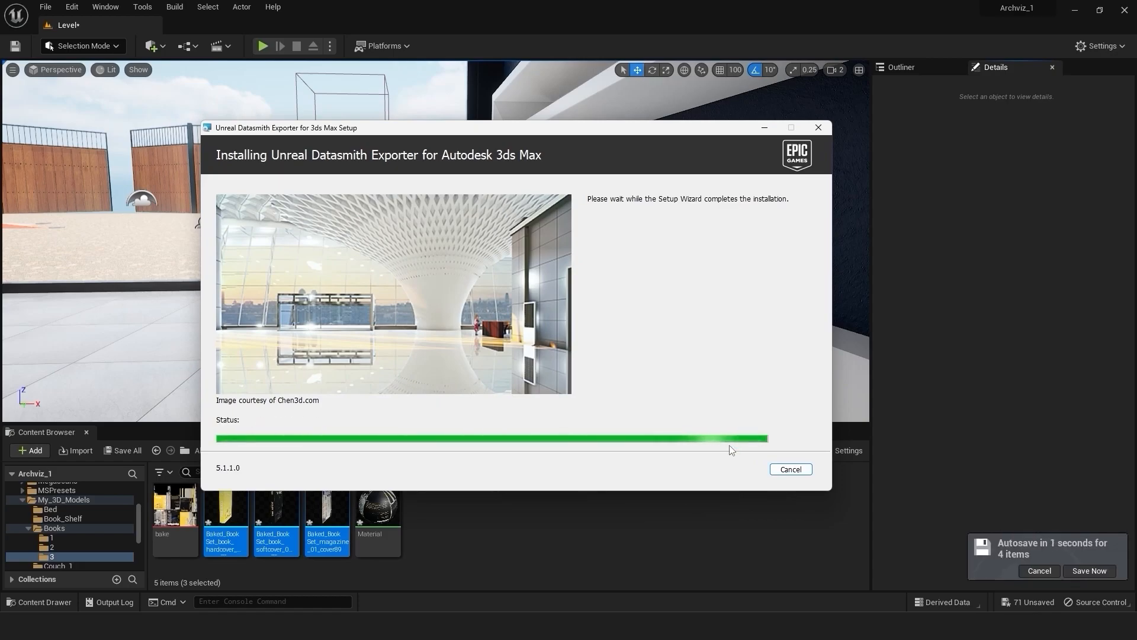
pyautogui.click(803, 469)
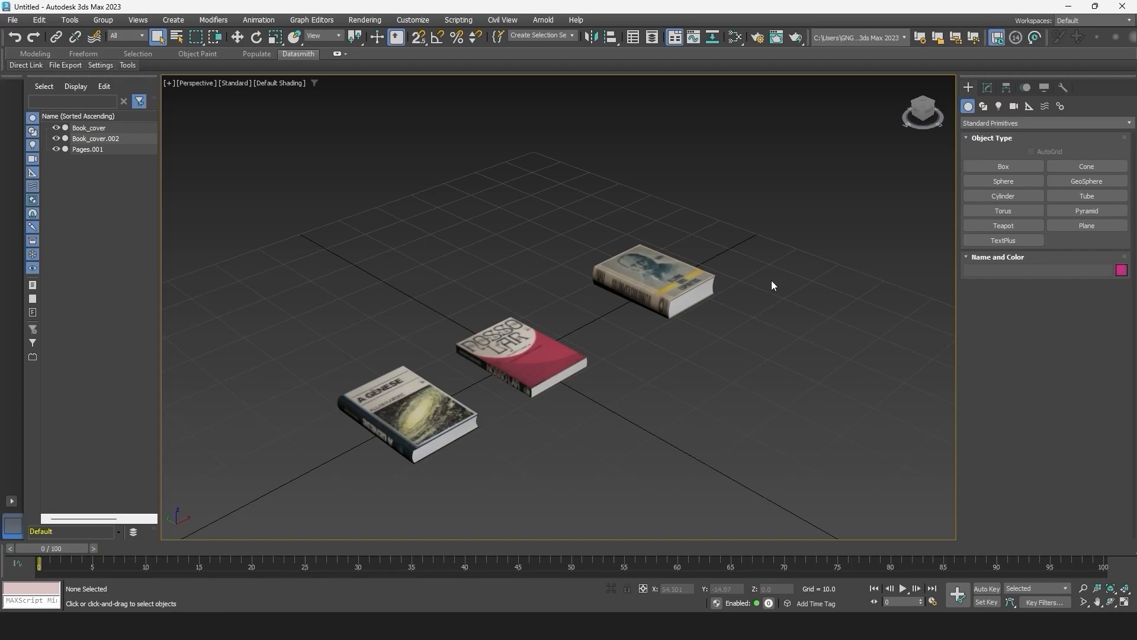
# Switch to 3ds Max 2023 and select all three books in the scene.
pyautogui.click(379, 398)
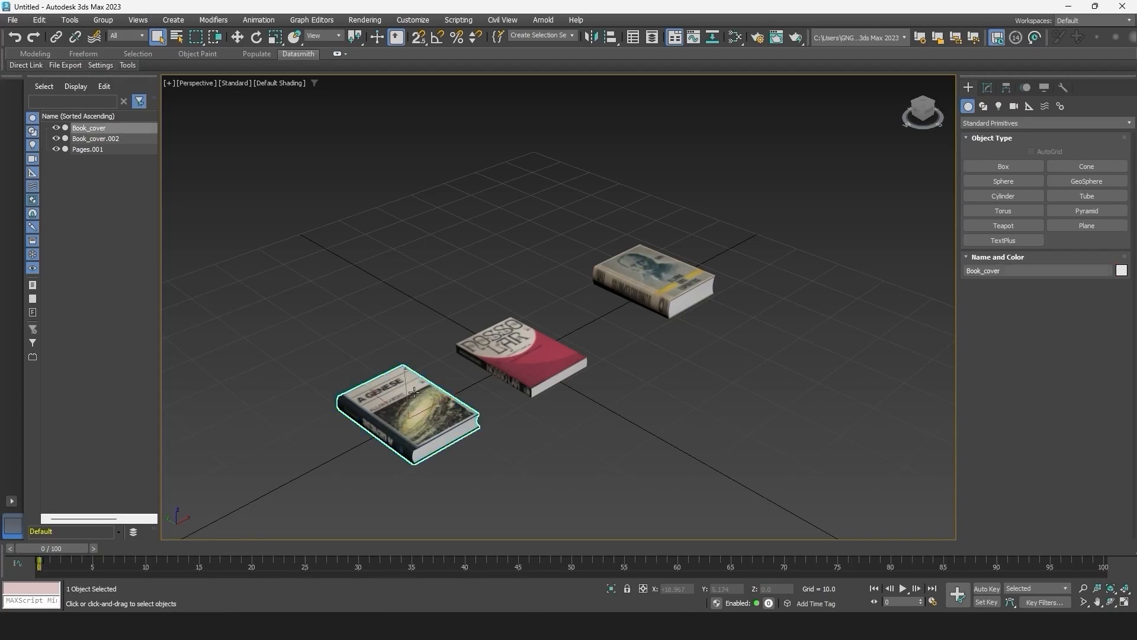
pyautogui.keyDown('ctrl'); pyautogui.click(526, 361); pyautogui.keyUp('ctrl')
pyautogui.keyDown('ctrl'); pyautogui.click(674, 268); pyautogui.keyUp('ctrl')
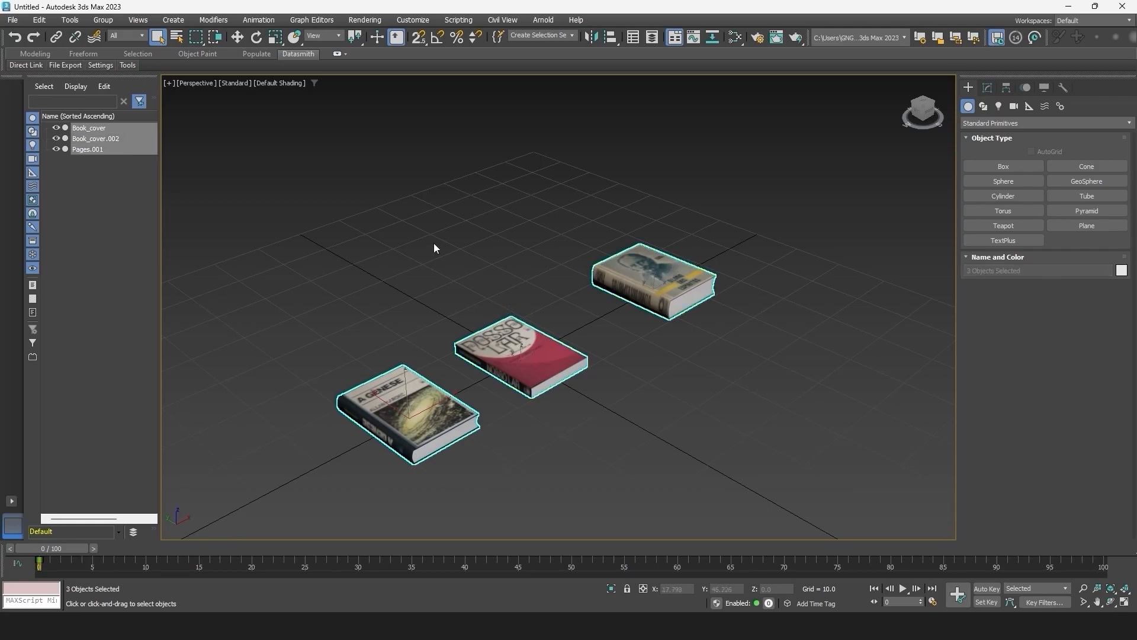
# Examine the file types offered by the standard 3ds Max export dialog, and cancel the export.
pyautogui.click(11, 19)
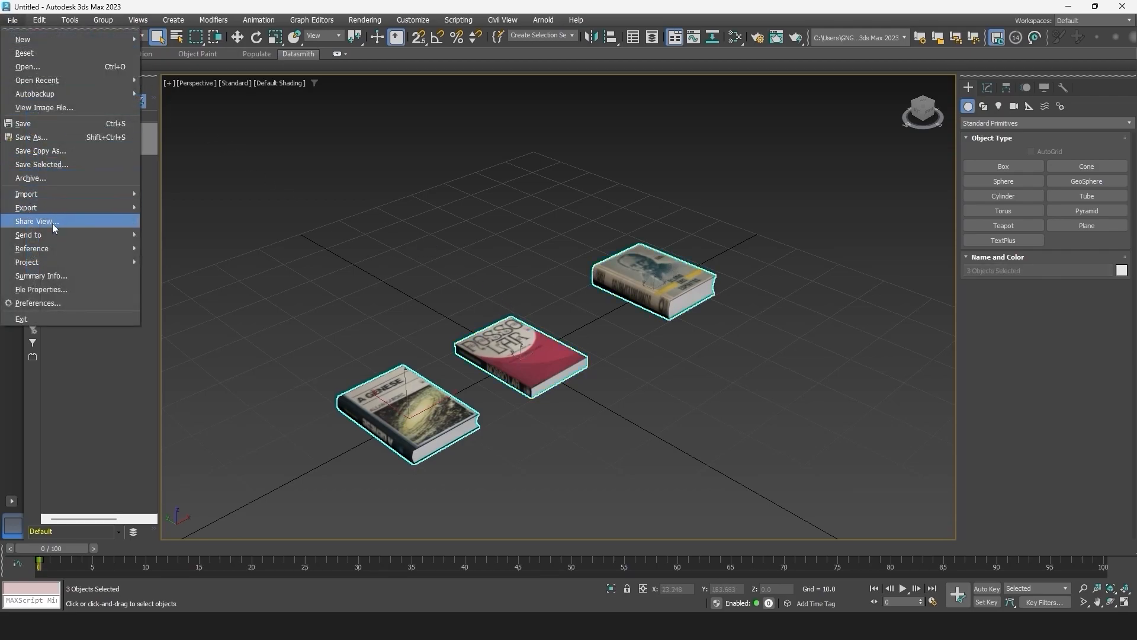
pyautogui.moveTo(51, 209)
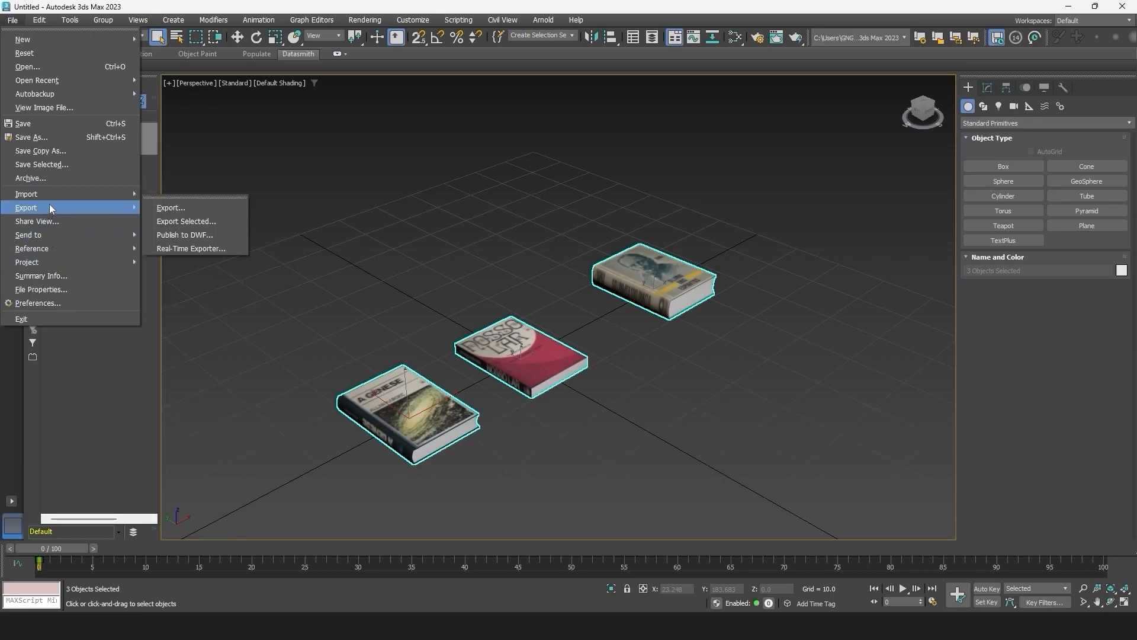
pyautogui.click(224, 208)
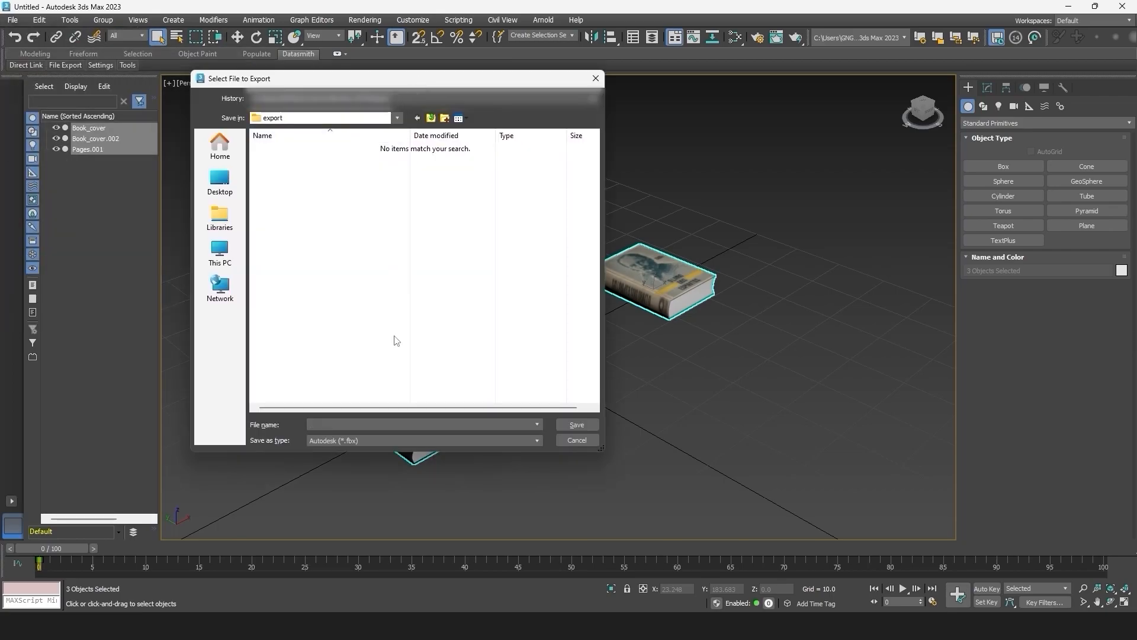
pyautogui.click(389, 439)
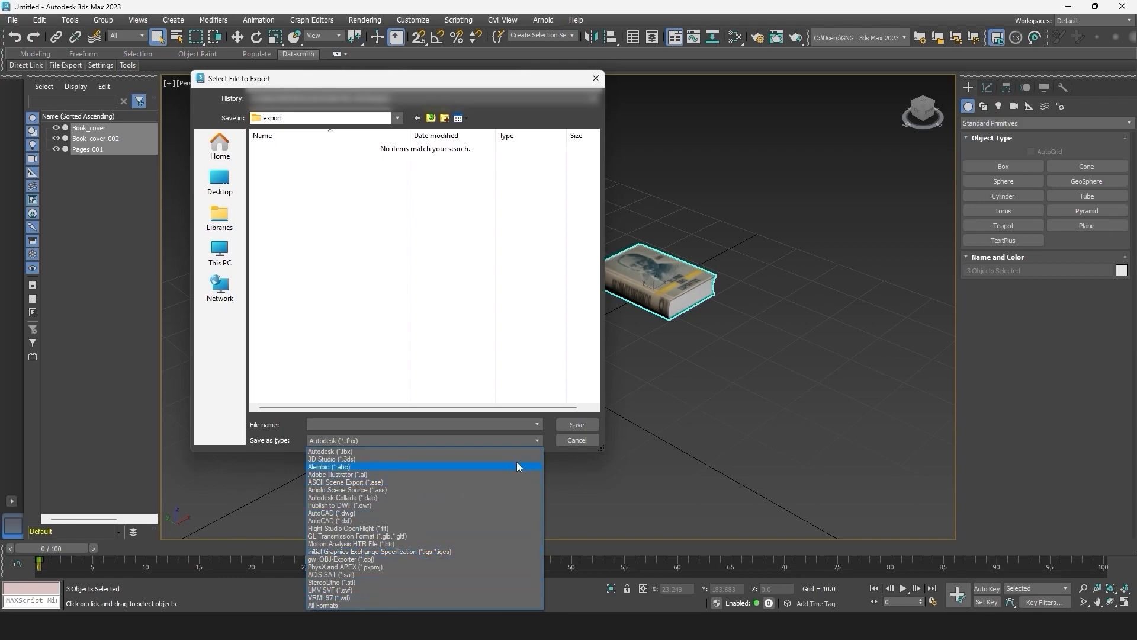
pyautogui.click(504, 451)
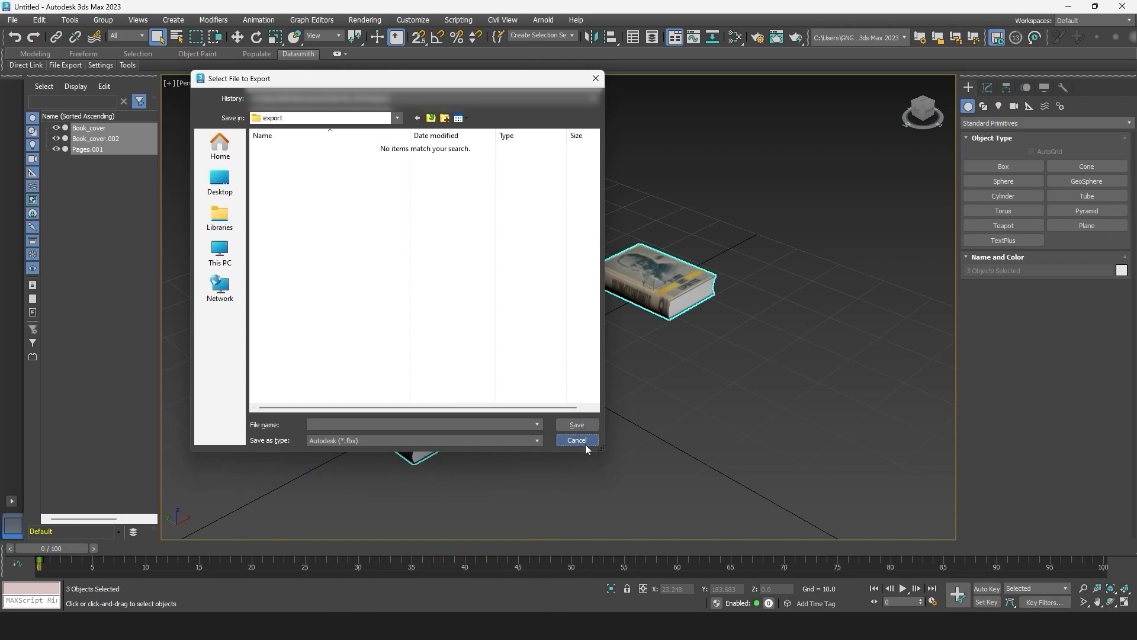
pyautogui.click(585, 444)
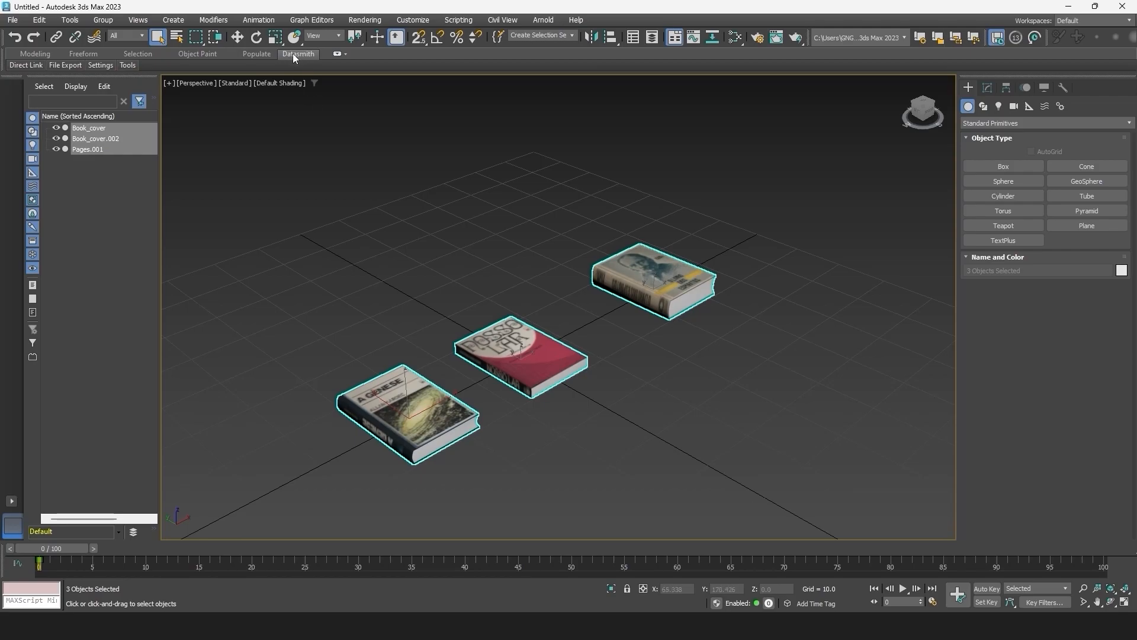
# Export the scene with the Datasmith exporter as a Datasmith file named Books in folder 3, and close 3ds Max without saving.
pyautogui.moveTo(62, 65)
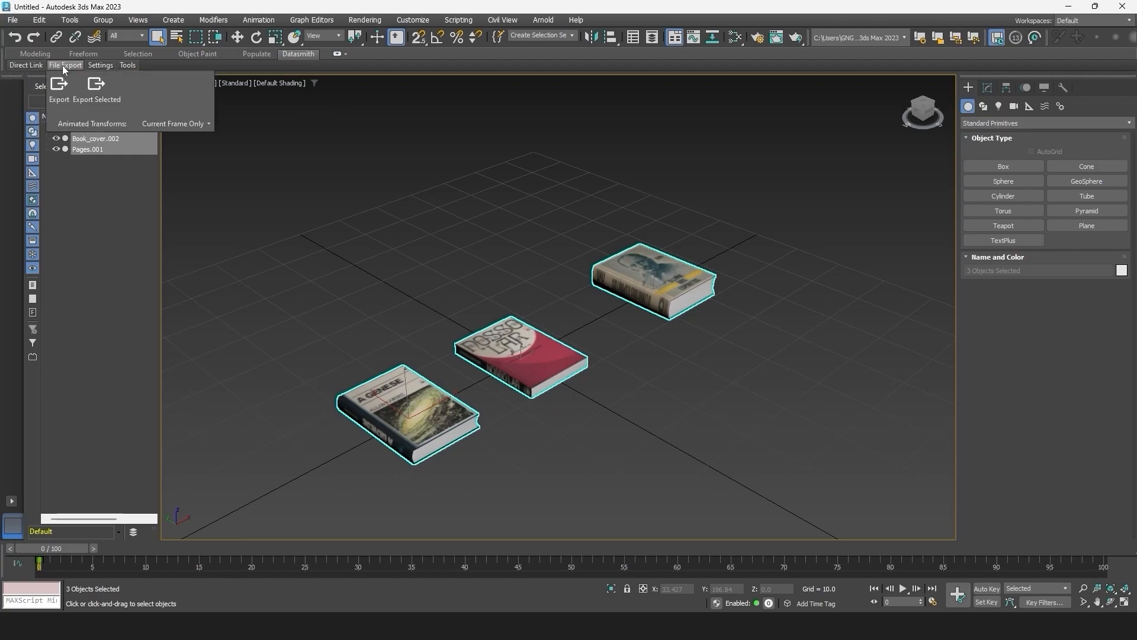
pyautogui.click(60, 94)
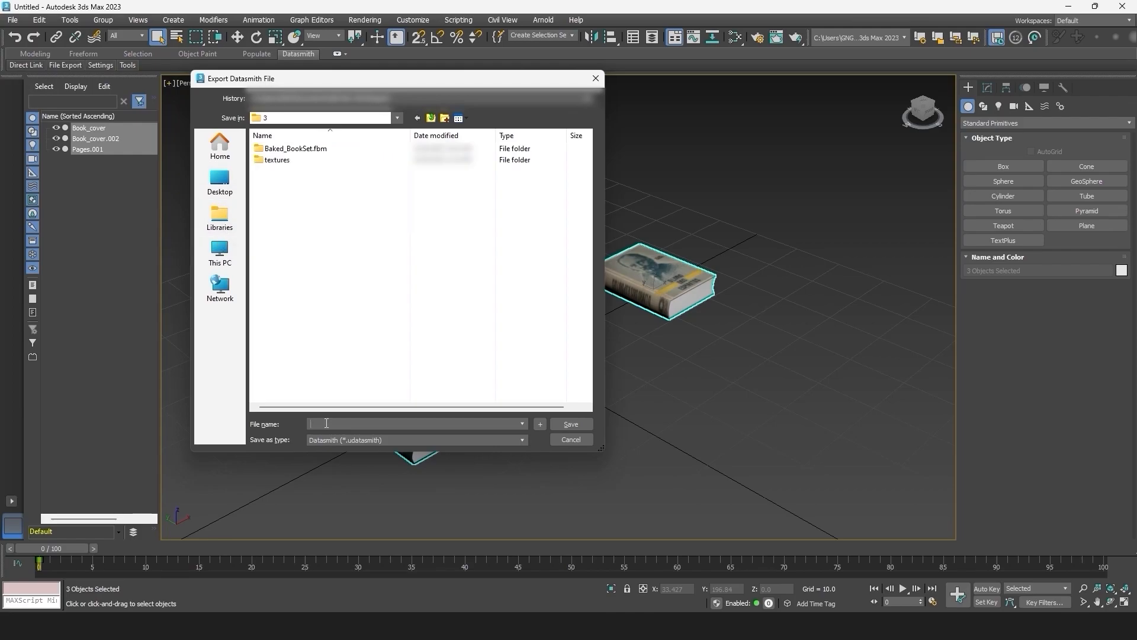
pyautogui.write('Bo')
pyautogui.write('oks')
pyautogui.click(571, 424)
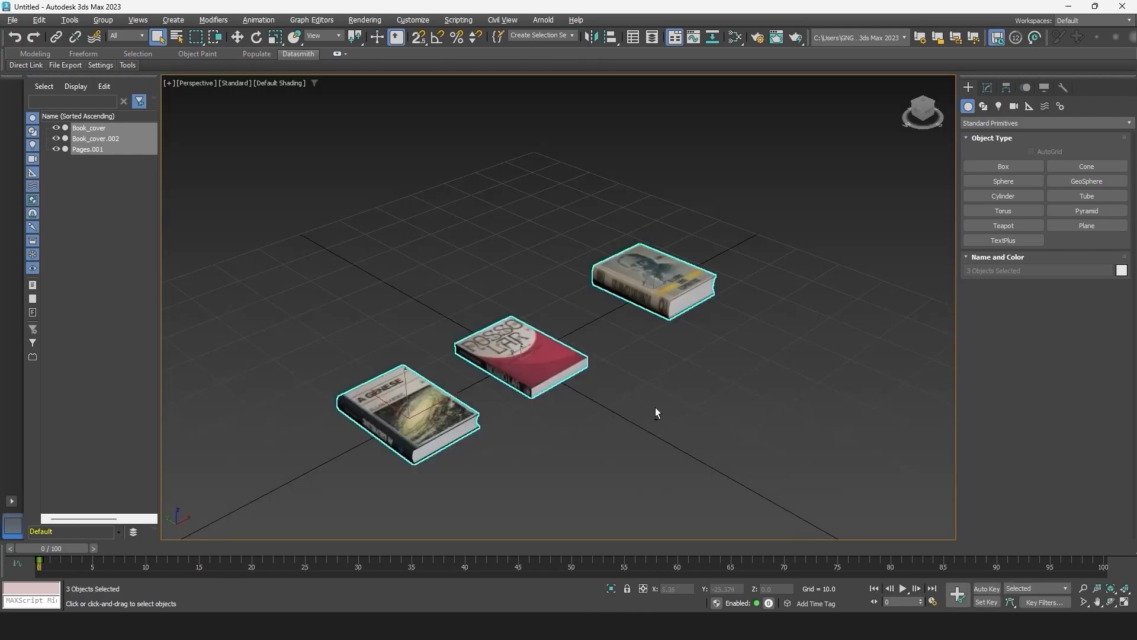
pyautogui.click(615, 378)
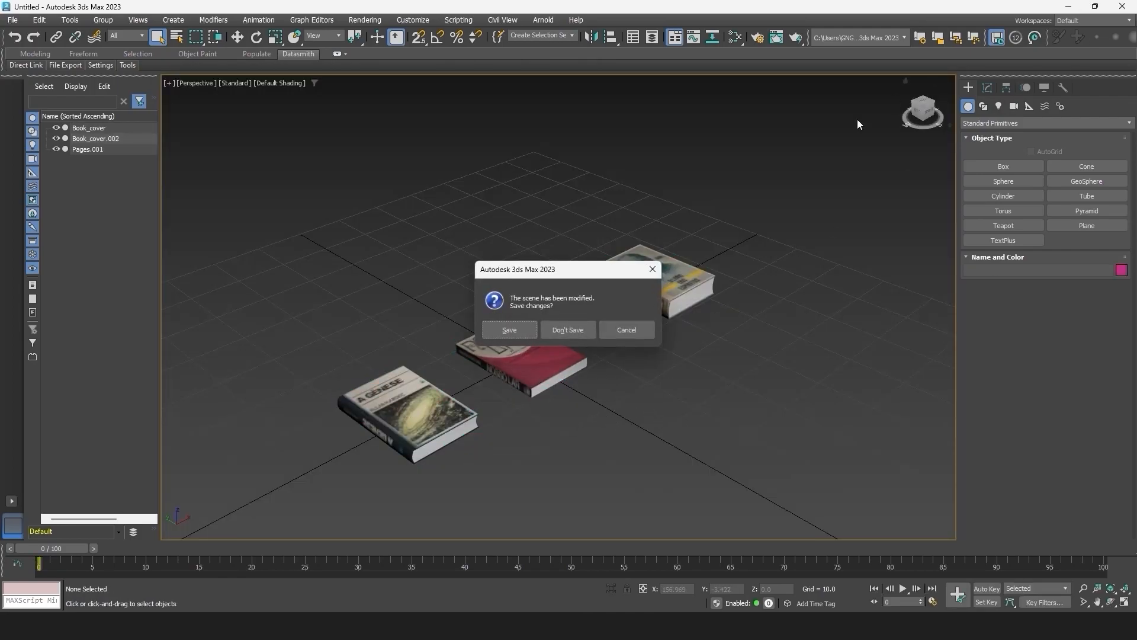
pyautogui.click(564, 327)
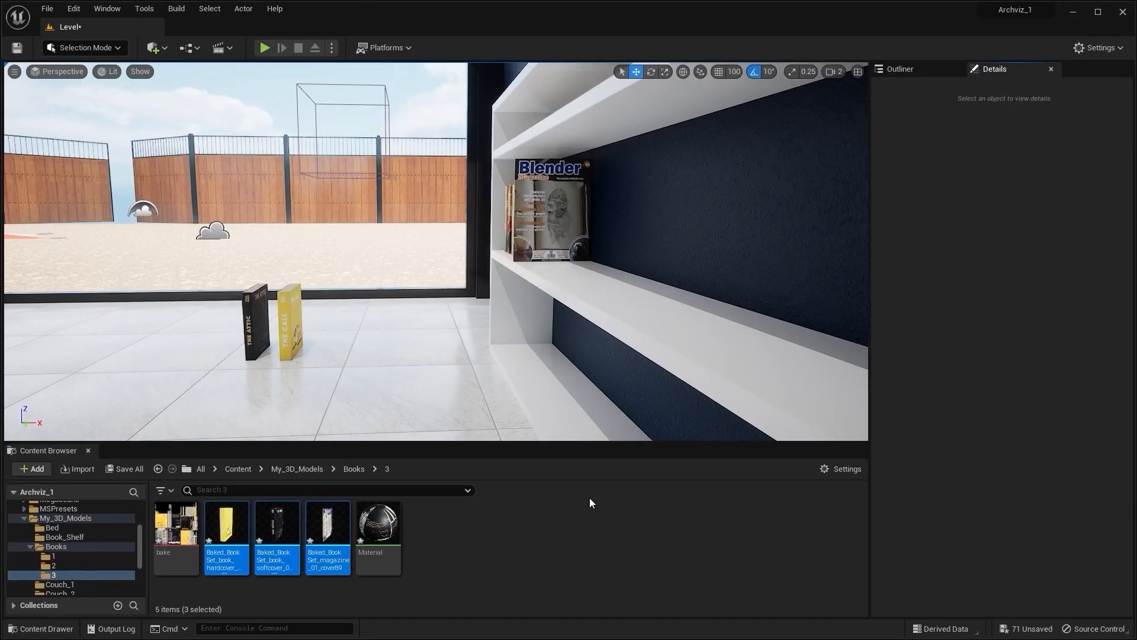
# Create a folder named 4 inside My_3D_Models/Books and open it.
pyautogui.click(480, 553)
pyautogui.scroll(3, 59, 541)
pyautogui.scroll(-5, 58, 537)
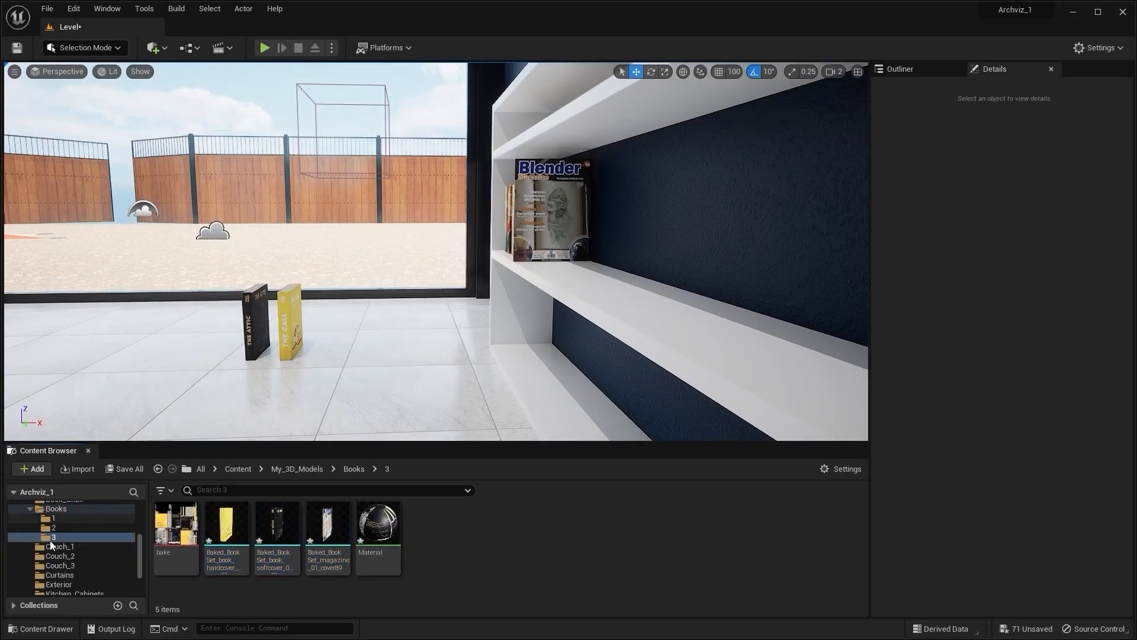
pyautogui.click(53, 509)
pyautogui.rightClick(379, 539)
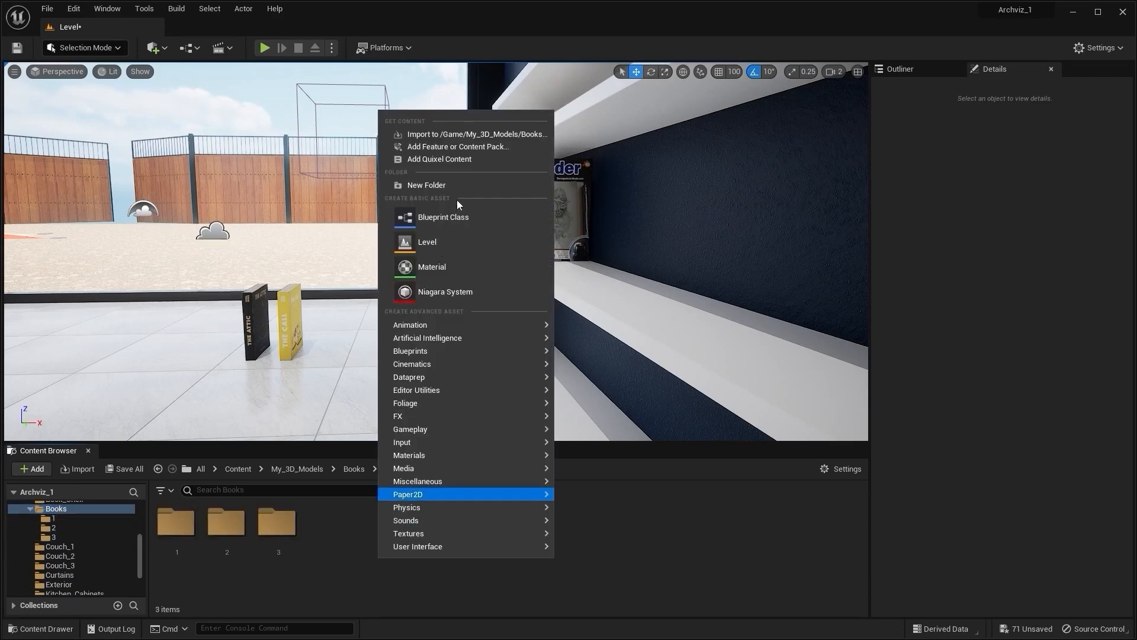
pyautogui.click(431, 186)
pyautogui.write('4')
pyautogui.press('Return')
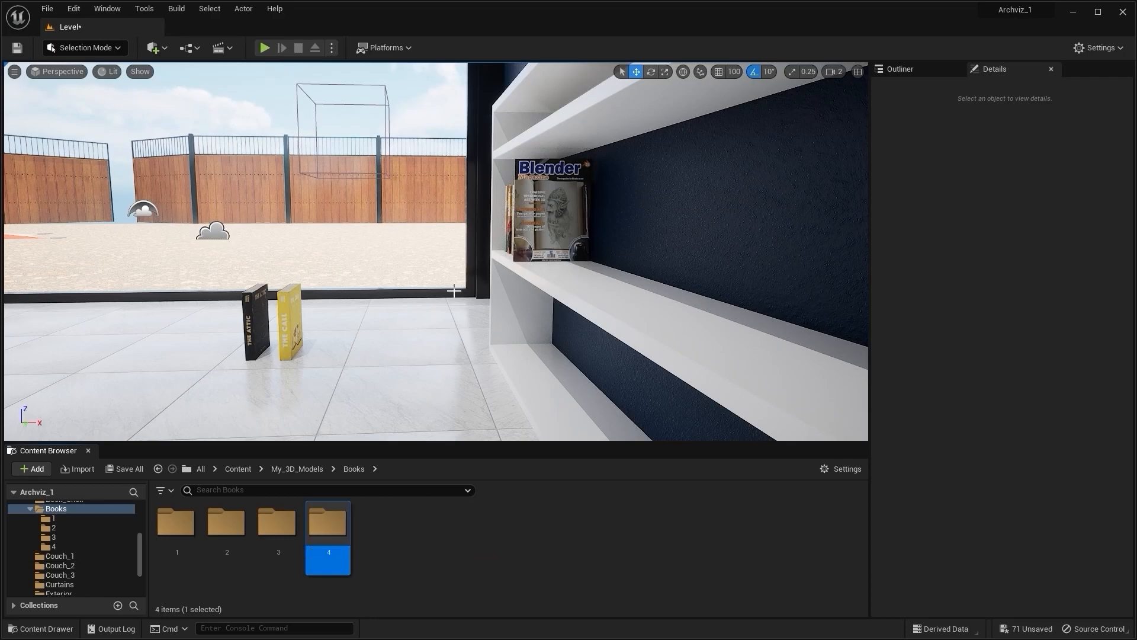
pyautogui.doubleClick(326, 522)
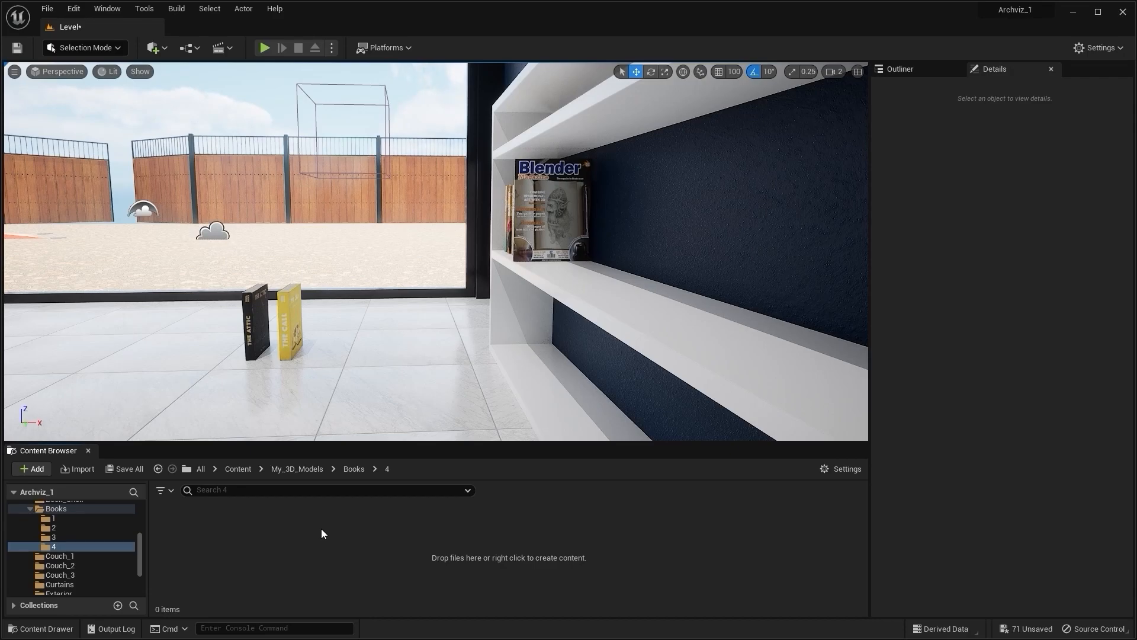
# Search the project's plugins for datasmith, examine which importers are enabled, and close the plugin list.
pyautogui.click(1116, 48)
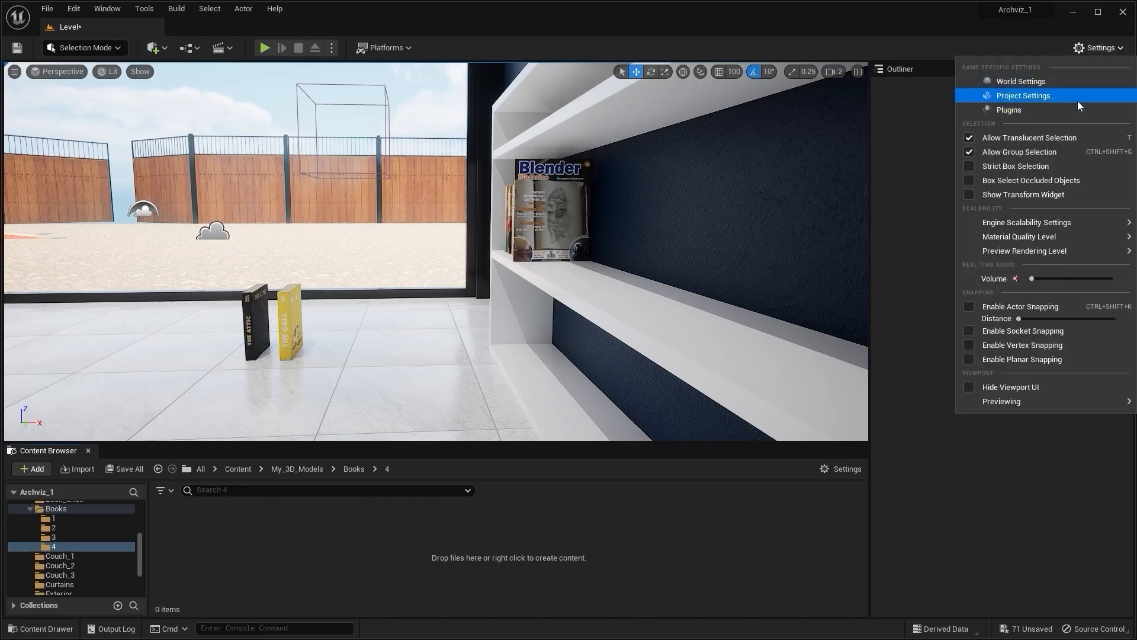
pyautogui.click(1066, 112)
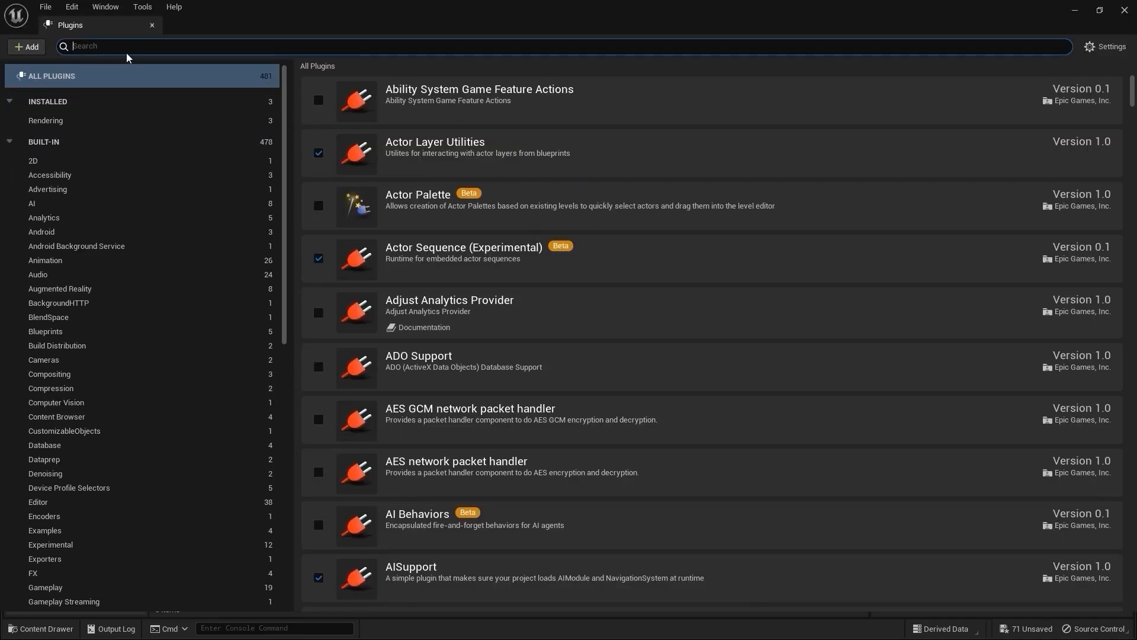
pyautogui.write('data')
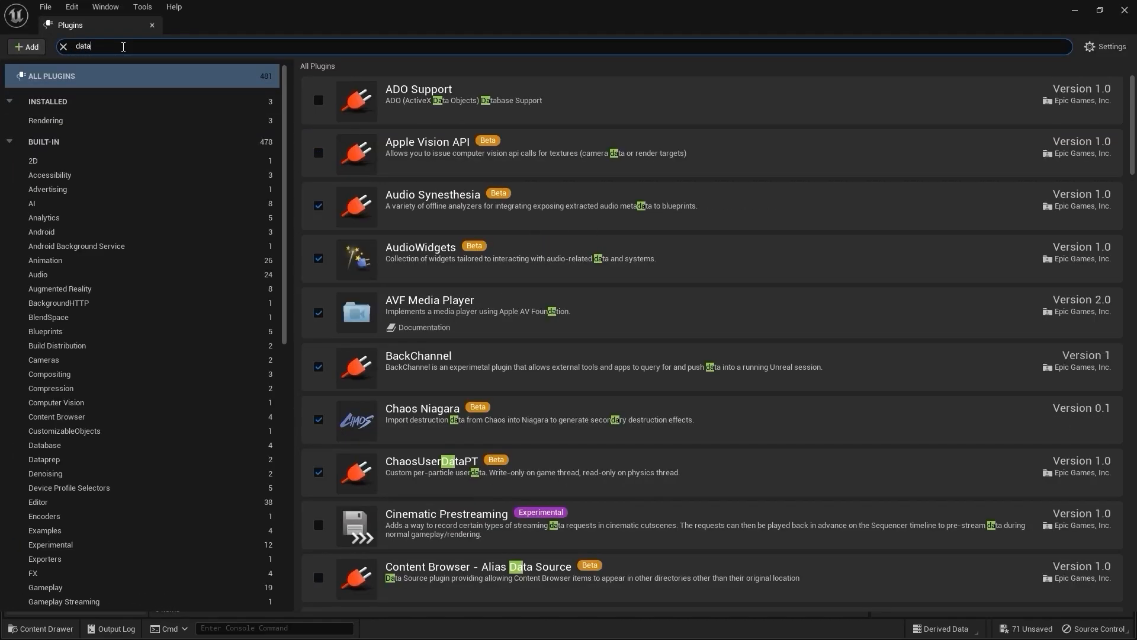
pyautogui.write('smith')
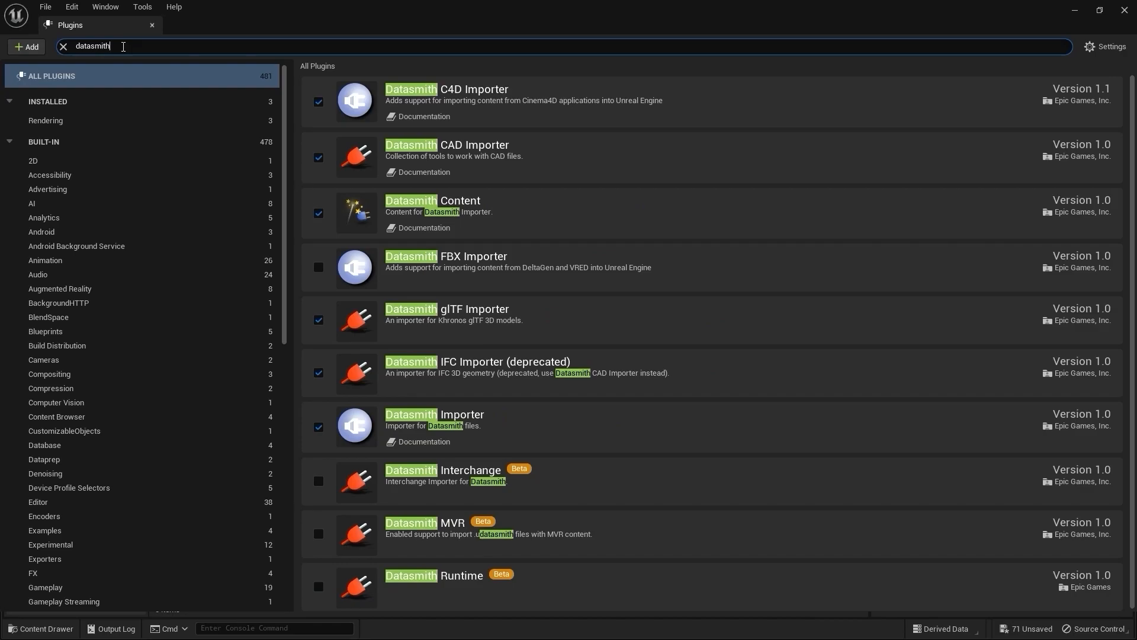
pyautogui.scroll(-1, 481, 148)
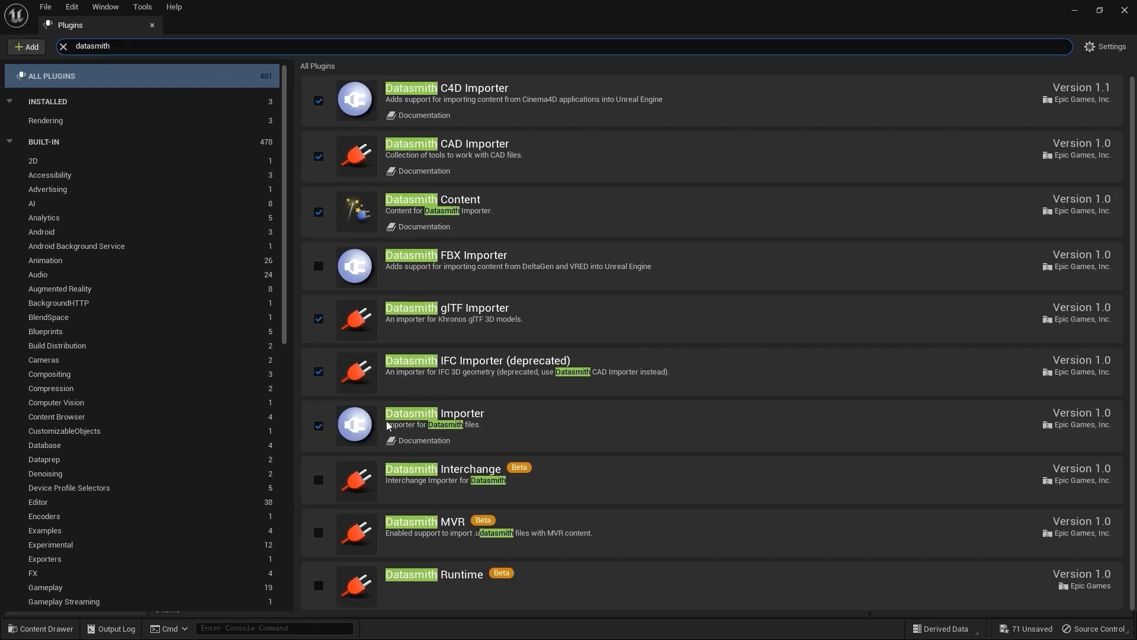
pyautogui.click(1124, 10)
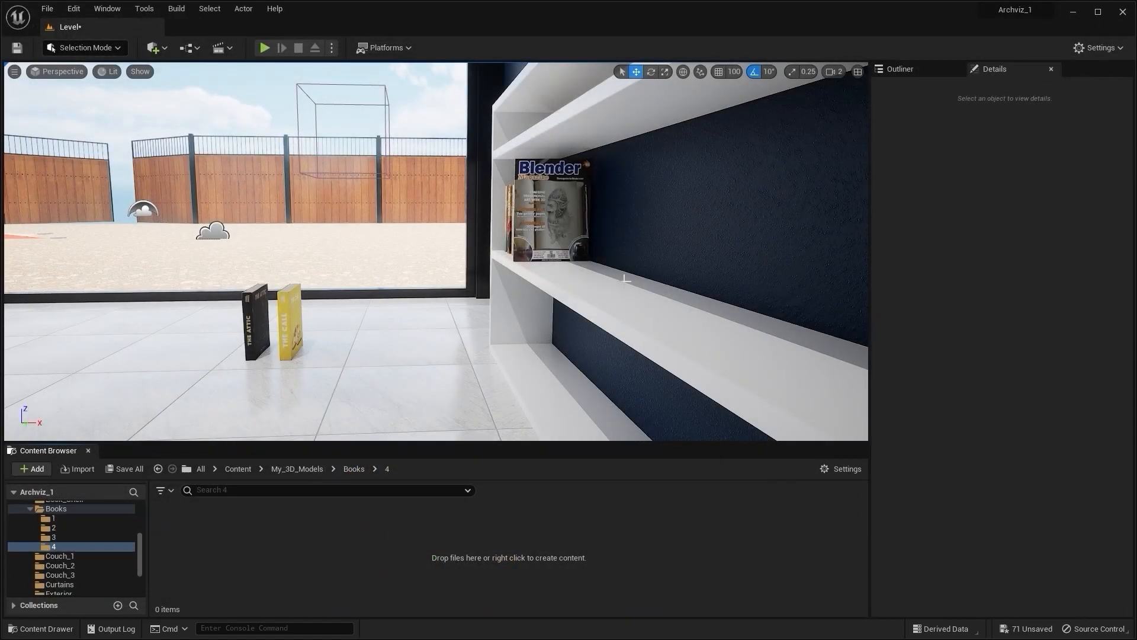
# Start a Datasmith file import and choose Books.udatasmith as the source file.
pyautogui.click(164, 48)
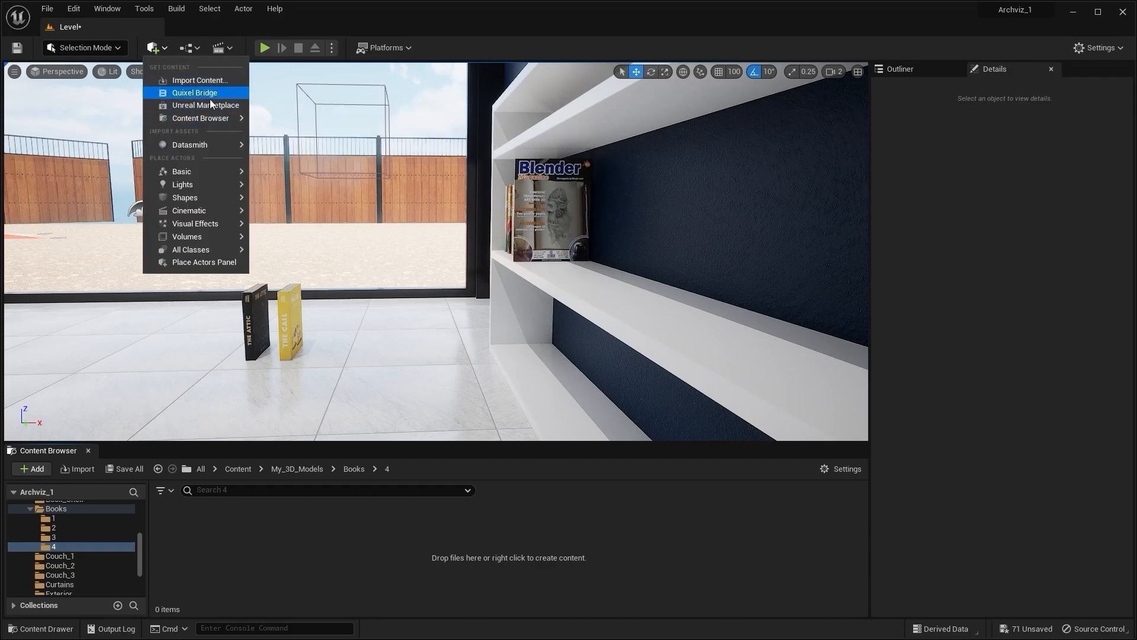
pyautogui.moveTo(201, 149)
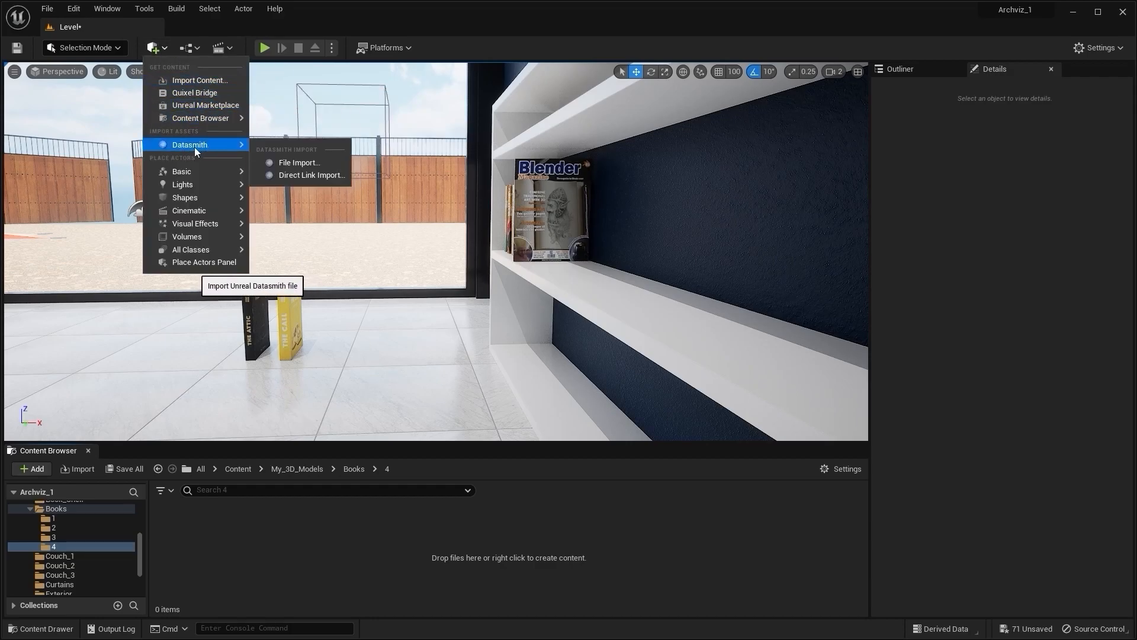
pyautogui.click(310, 168)
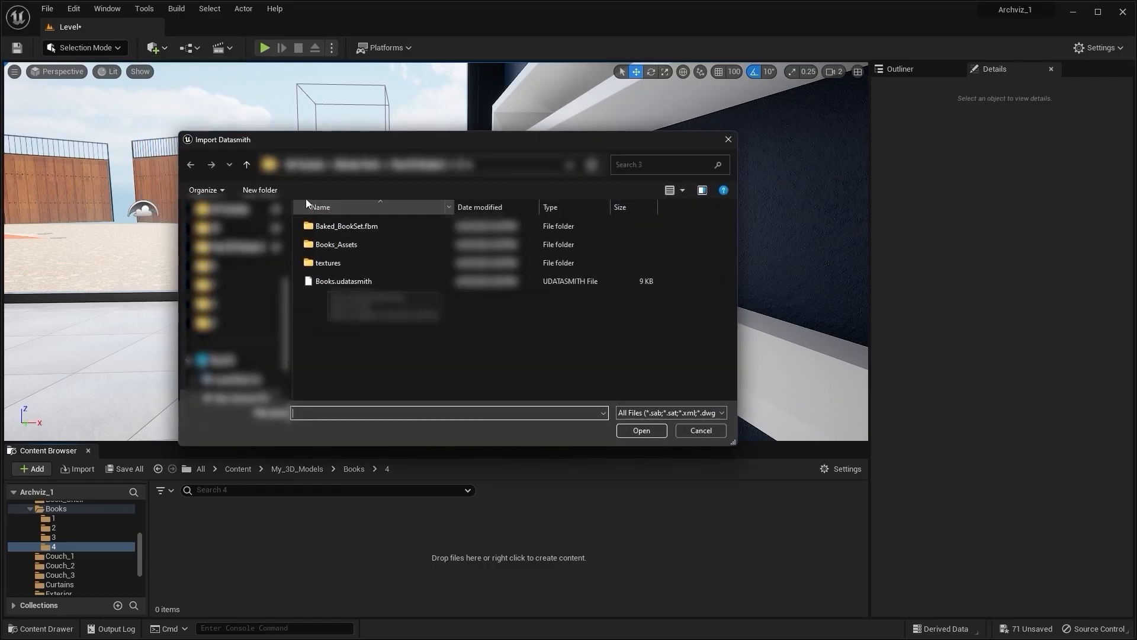
pyautogui.click(354, 280)
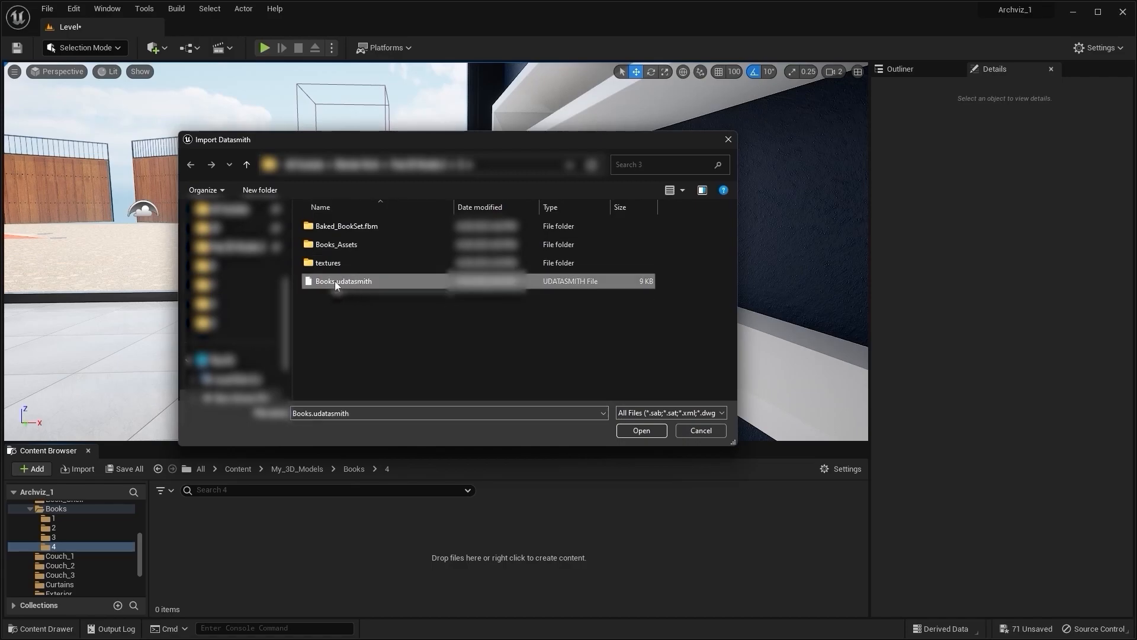
pyautogui.click(644, 431)
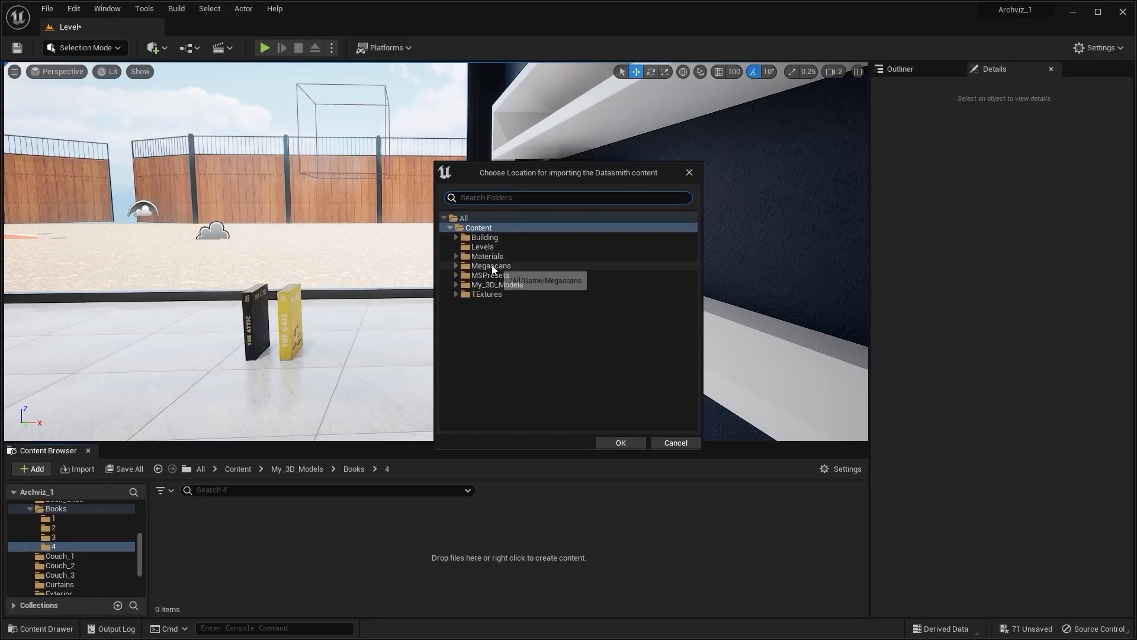
# Set My_3D_Models/Books/4 as the destination and import the Datasmith file with geometry, materials and textures.
pyautogui.click(479, 285)
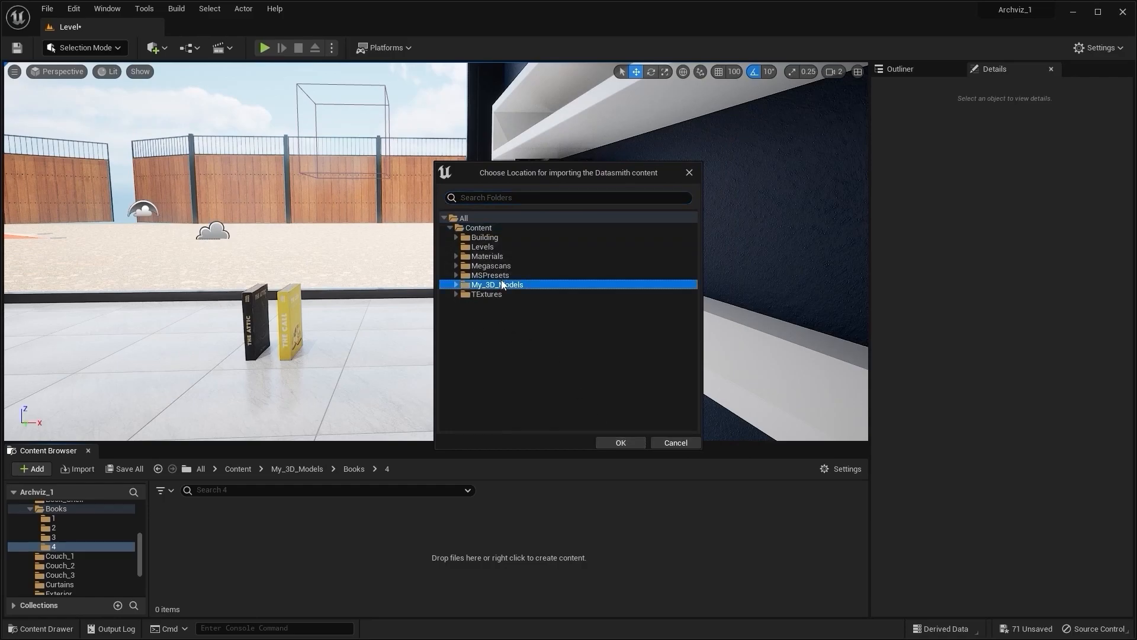
pyautogui.click(456, 285)
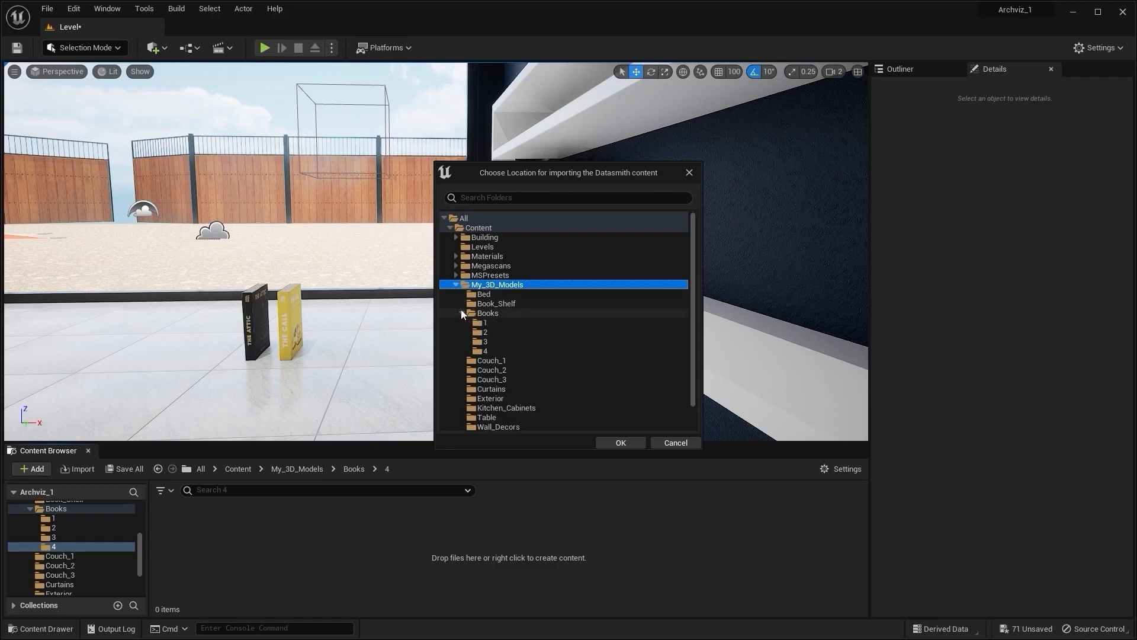
pyautogui.click(479, 349)
pyautogui.press('Return')
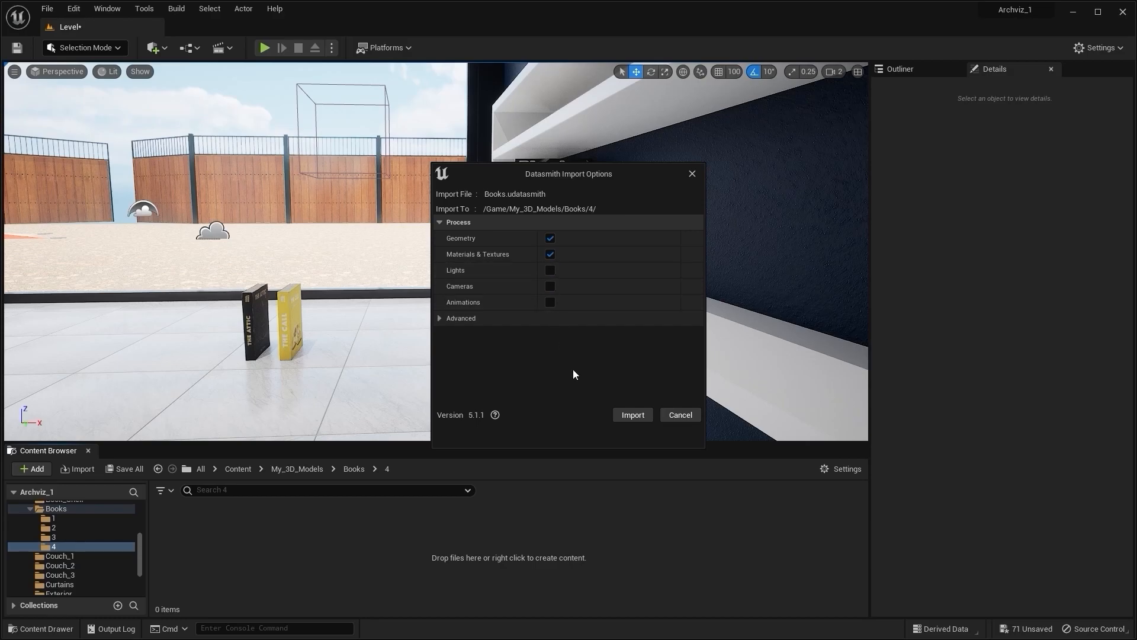
pyautogui.click(647, 415)
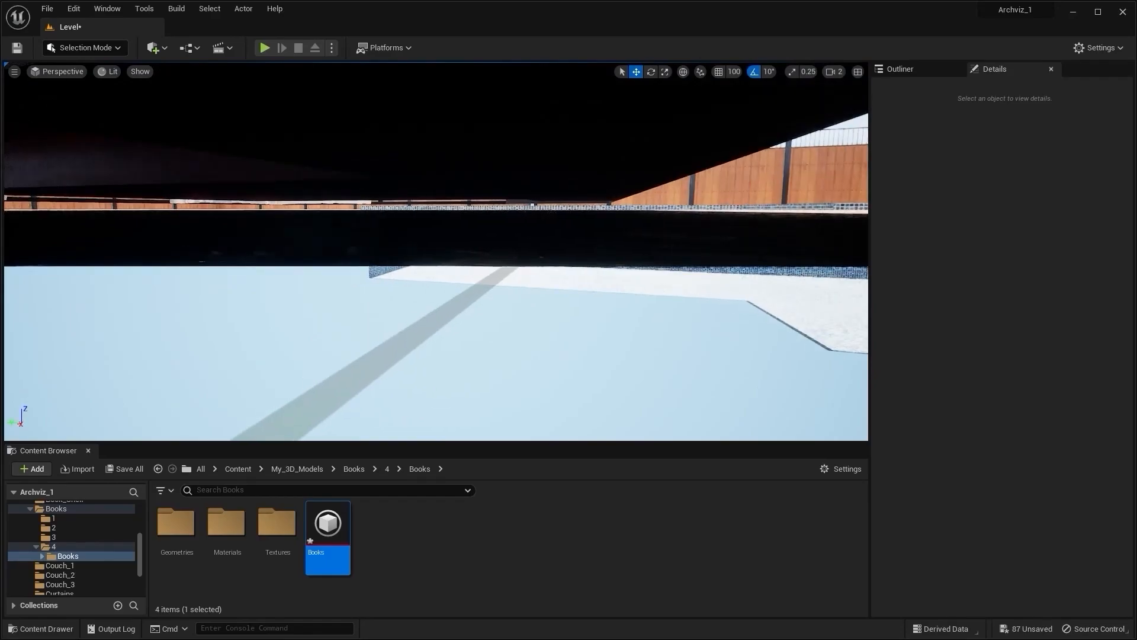
# Find the three imported books at the level's origin beneath the building and select them together.
pyautogui.moveTo(436, 251)
pyautogui.mouseDown(button='right')
pyautogui.moveTo(592, 278)
pyautogui.moveTo(474, 308)
pyautogui.moveTo(515, 311)
pyautogui.moveTo(433, 243)
pyautogui.moveTo(414, 255)
pyautogui.mouseUp(button='right')
pyautogui.press('q')
pyautogui.press('e')
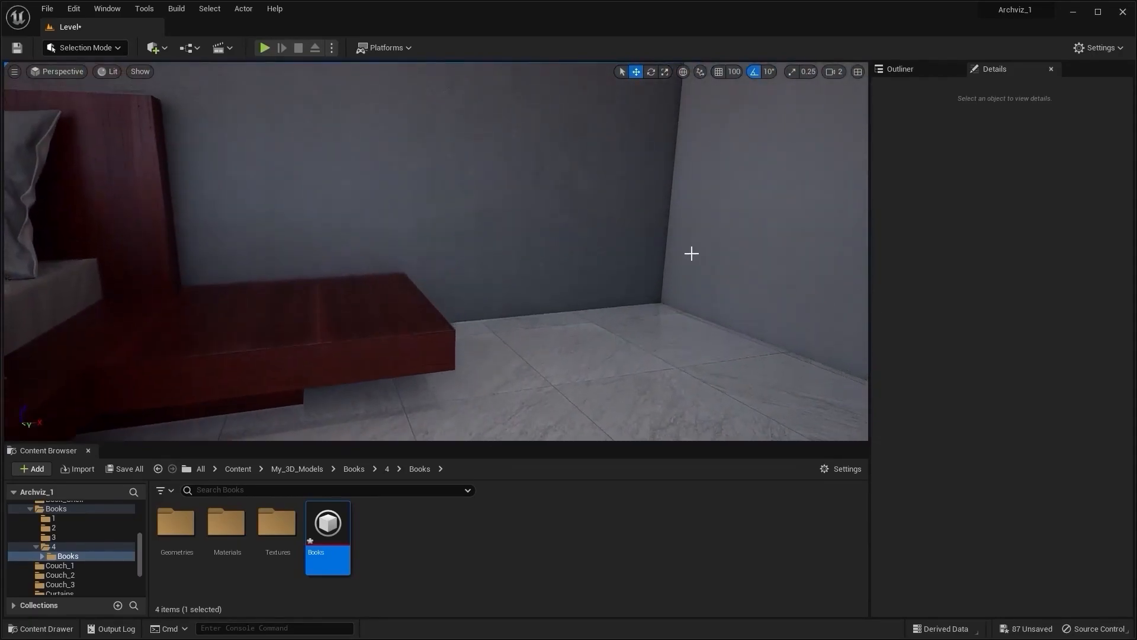
pyautogui.click(835, 71)
pyautogui.moveTo(583, 221); pyautogui.dragTo(758, 204, button='right')
pyautogui.click(439, 210)
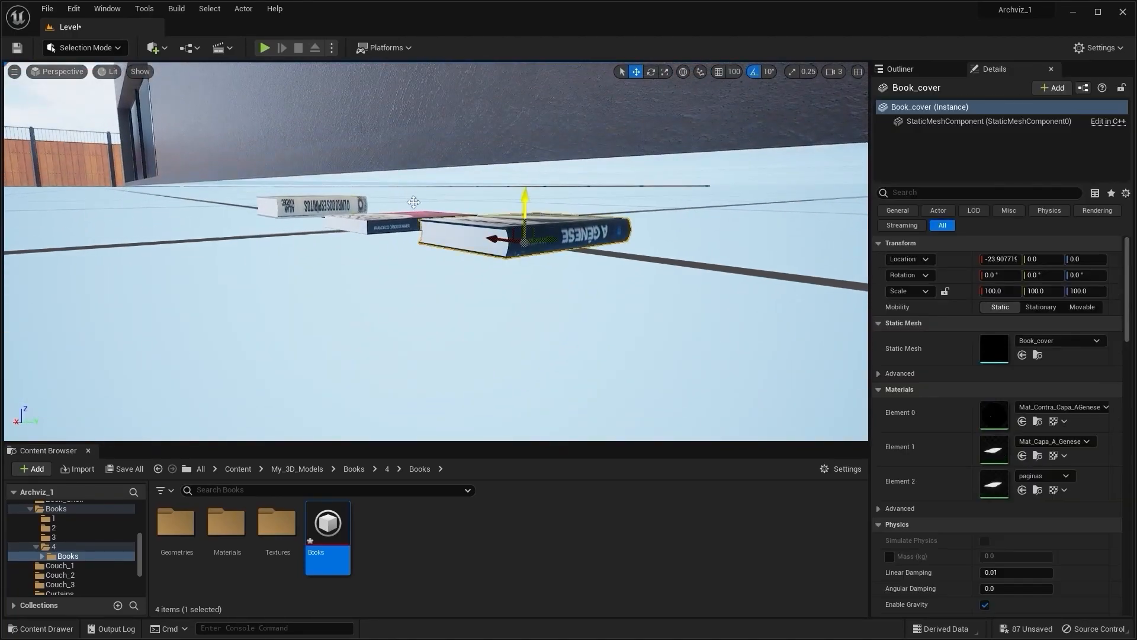
pyautogui.keyDown('ctrl'); pyautogui.click(361, 223); pyautogui.keyUp('ctrl')
pyautogui.keyDown('ctrl'); pyautogui.click(299, 208); pyautogui.keyUp('ctrl')
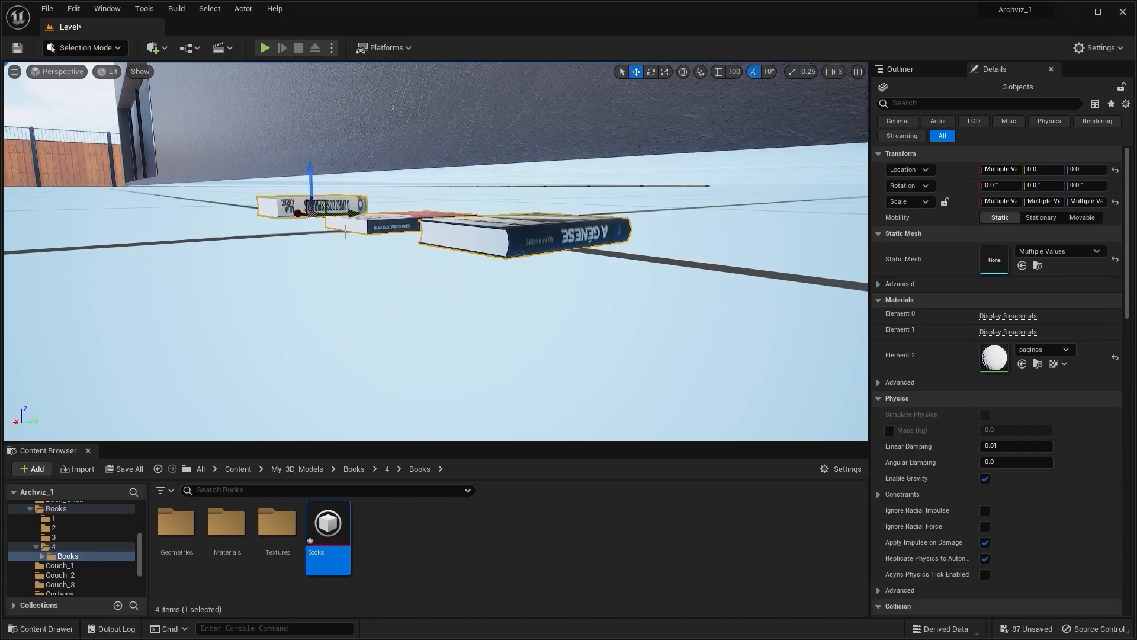
# Move the three books up above the living room floor beside the couches, at about Y 486 and Z 53.
pyautogui.keyDown('shift'); pyautogui.moveTo(298, 213); pyautogui.dragTo(258, 213); pyautogui.keyUp('shift')
pyautogui.moveTo(436, 252); pyautogui.dragTo(208, 295, button='right')
pyautogui.moveTo(381, 277); pyautogui.dragTo(379, 189)
pyautogui.keyDown('shift'); pyautogui.moveTo(390, 238); pyautogui.dragTo(435, 293); pyautogui.keyUp('shift')
pyautogui.moveTo(435, 294); pyautogui.dragTo(486, 261, button='right')
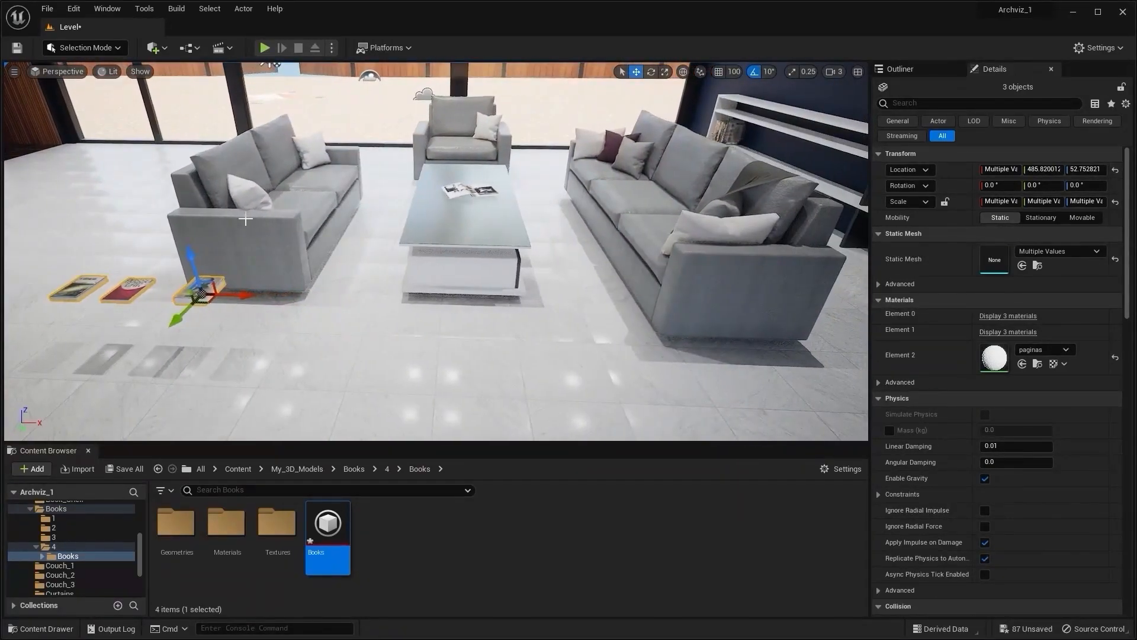
# Move the three books between the couch and the bookshelf, at about Y 251.
pyautogui.keyDown('shift'); pyautogui.moveTo(241, 295); pyautogui.dragTo(319, 296); pyautogui.keyUp('shift')
pyautogui.moveTo(320, 296); pyautogui.dragTo(391, 314, button='right')
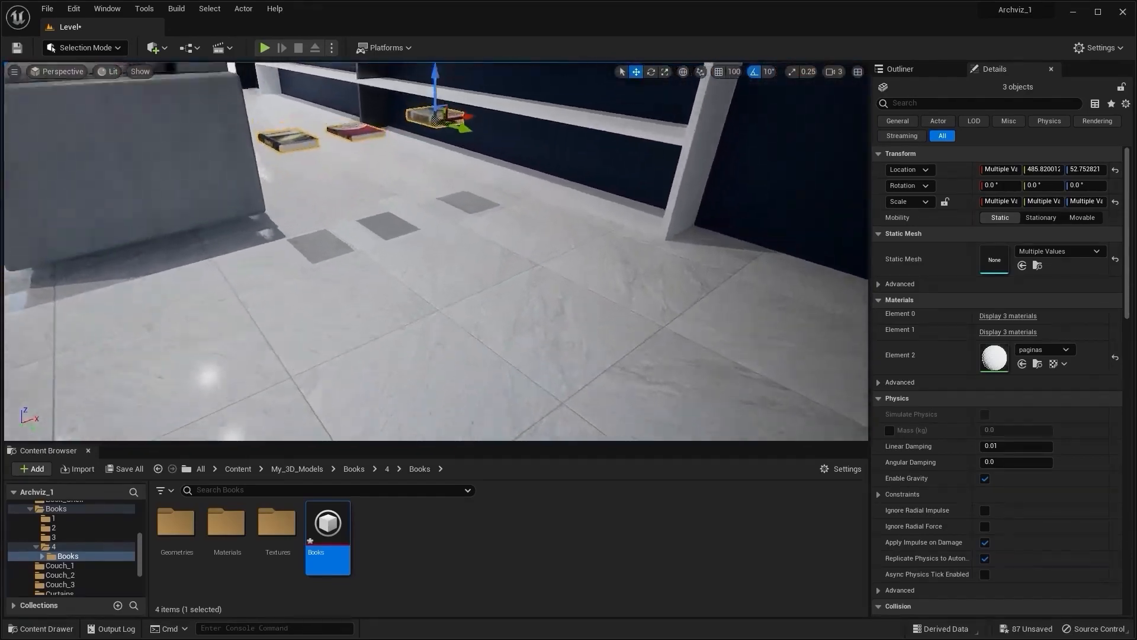
pyautogui.keyDown('shift'); pyautogui.moveTo(408, 247); pyautogui.dragTo(386, 238); pyautogui.keyUp('shift')
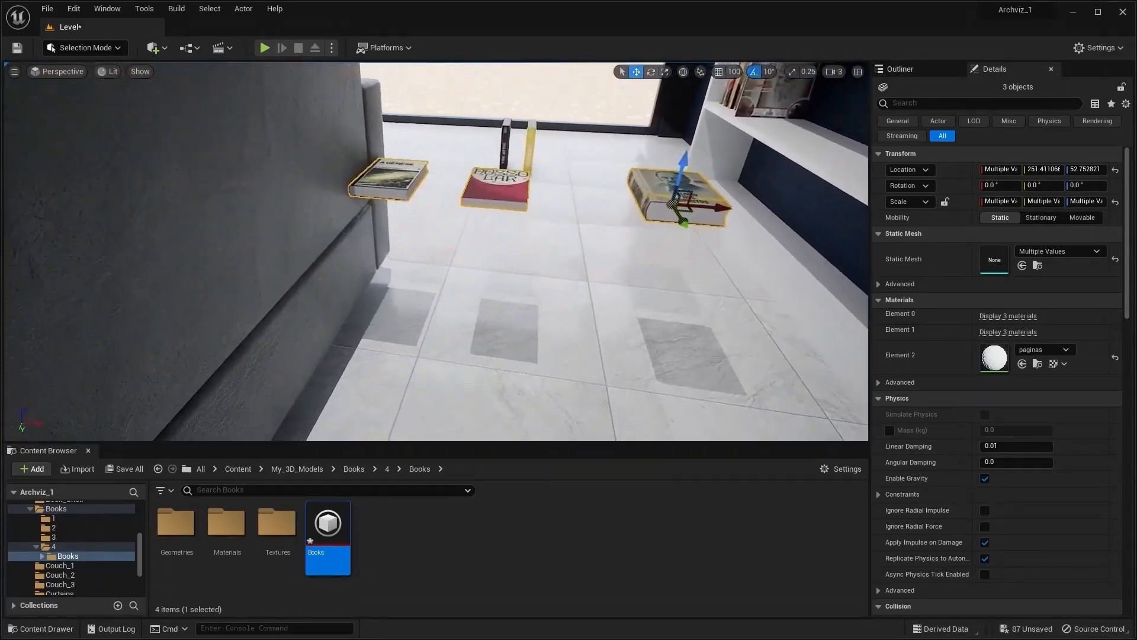
pyautogui.moveTo(588, 258); pyautogui.dragTo(657, 234, button='right')
pyautogui.moveTo(533, 274); pyautogui.dragTo(627, 283)
pyautogui.moveTo(629, 282); pyautogui.dragTo(861, 94, button='right')
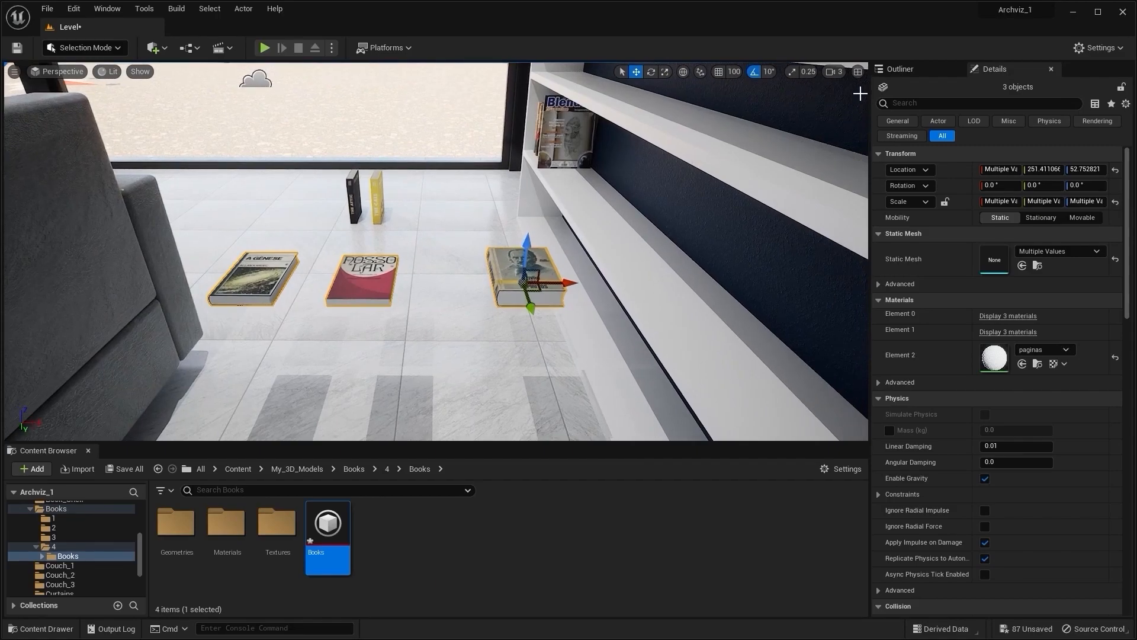
# Select the imported books individually and examine how they are listed under the Books Datasmith scene in the Outliner.
pyautogui.click(897, 69)
pyautogui.moveTo(672, 225); pyautogui.dragTo(697, 226, button='right')
pyautogui.click(681, 184)
pyautogui.click(311, 335)
pyautogui.click(551, 320)
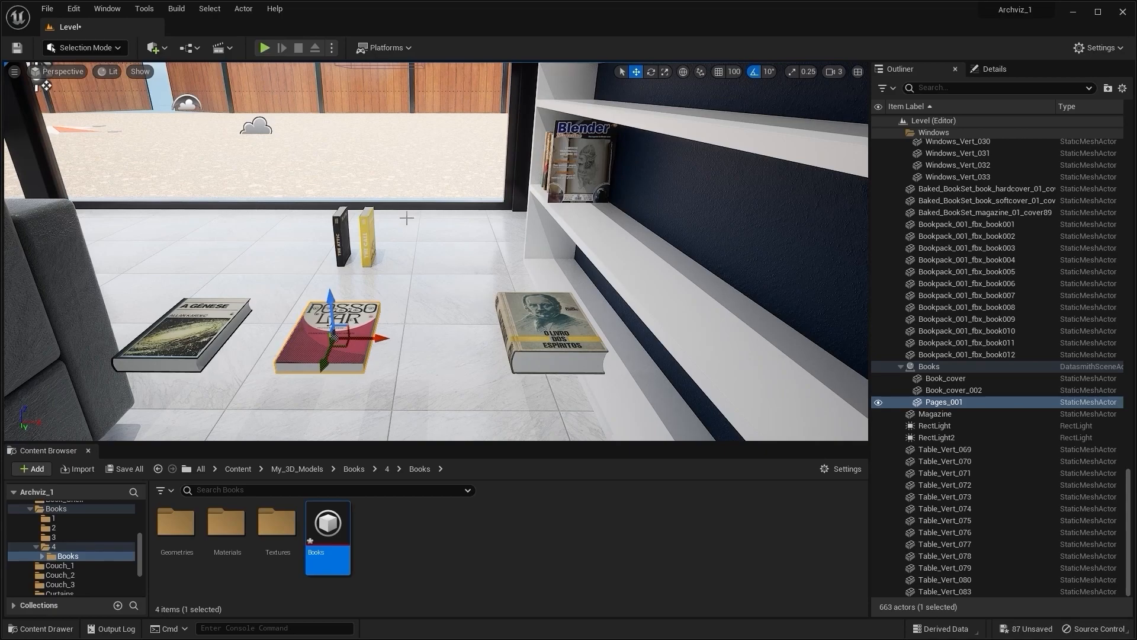
pyautogui.moveTo(407, 218)
pyautogui.mouseDown(button='right')
pyautogui.moveTo(406, 240)
pyautogui.moveTo(392, 235)
pyautogui.mouseUp(button='right')
pyautogui.press('w')
pyautogui.press('s')
# Delete the Books Datasmith scene actor from the level, keeping its three book meshes.
pyautogui.click(928, 366)
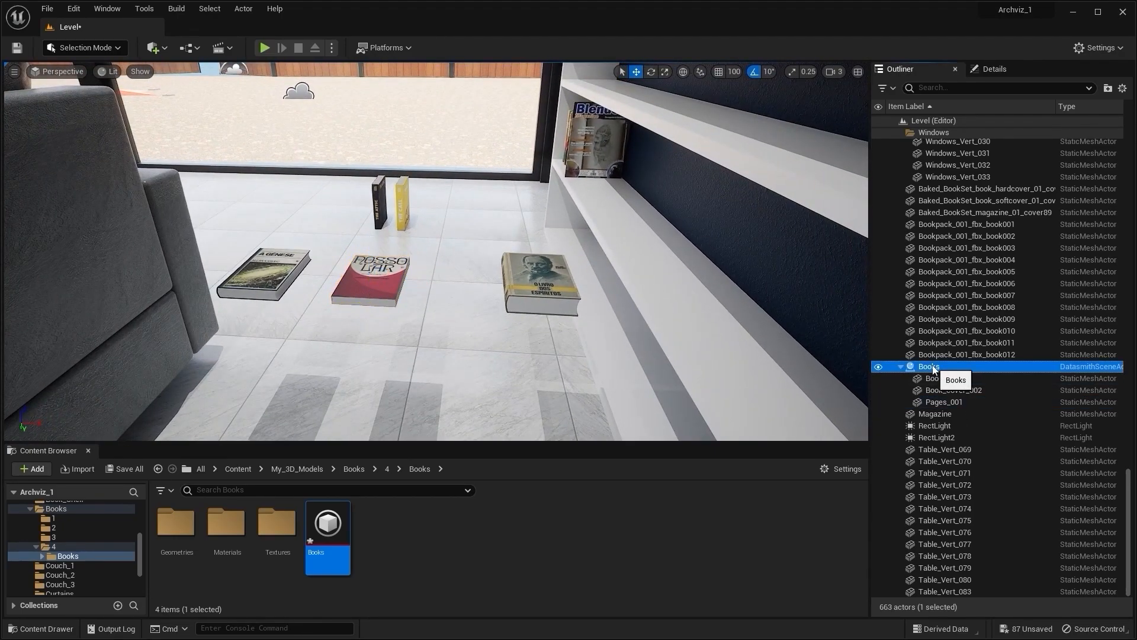
pyautogui.rightClick(932, 368)
pyautogui.press('Escape')
pyautogui.press('Delete')
# Select each of the three books in turn to check that they are independent actors, and clear the selection.
pyautogui.click(555, 280)
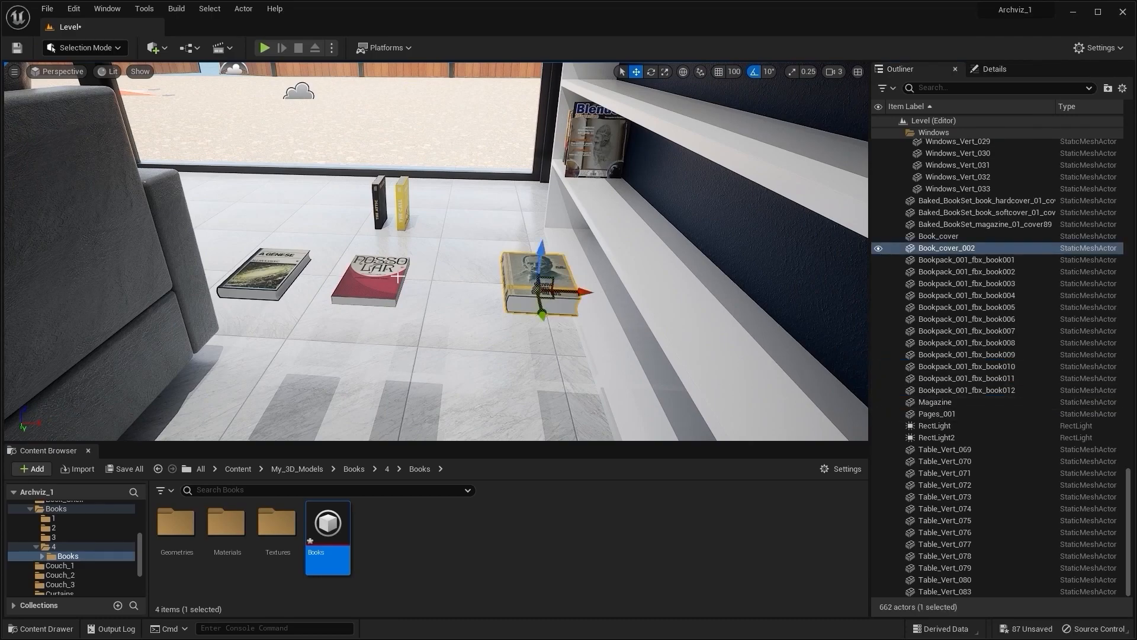
pyautogui.click(378, 276)
pyautogui.click(333, 275)
pyautogui.click(295, 268)
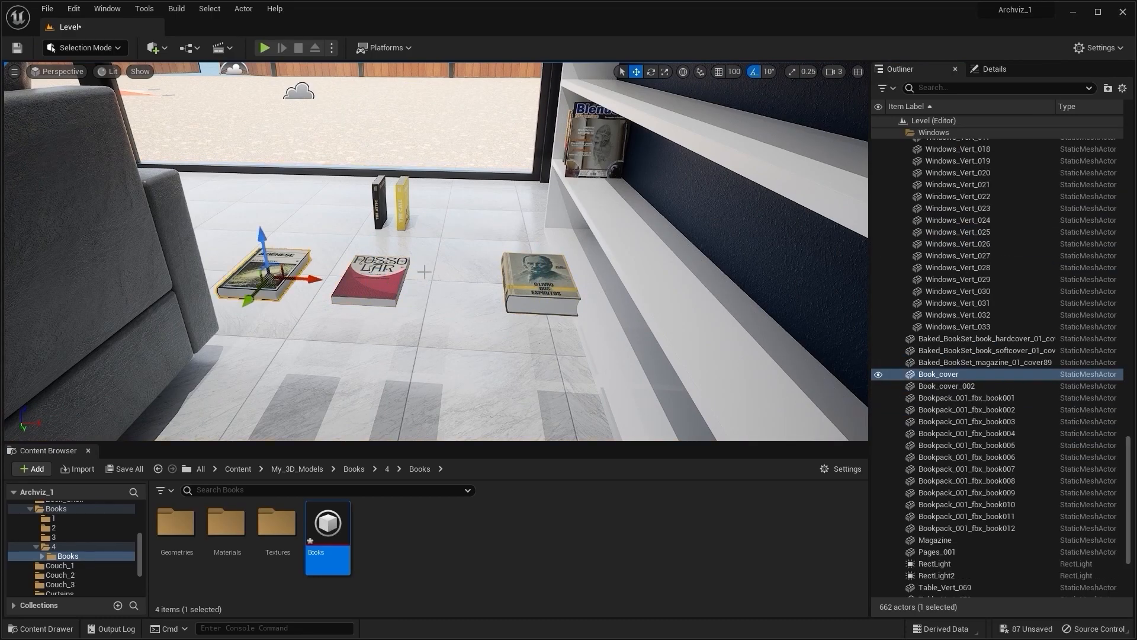
pyautogui.moveTo(404, 273); pyautogui.dragTo(384, 240, button='right')
pyautogui.click(387, 108)
pyautogui.moveTo(437, 211); pyautogui.dragTo(578, 240, button='right')
pyautogui.moveTo(474, 271)
pyautogui.mouseDown(button='right')
pyautogui.moveTo(477, 281)
pyautogui.moveTo(474, 271)
pyautogui.mouseUp(button='right')
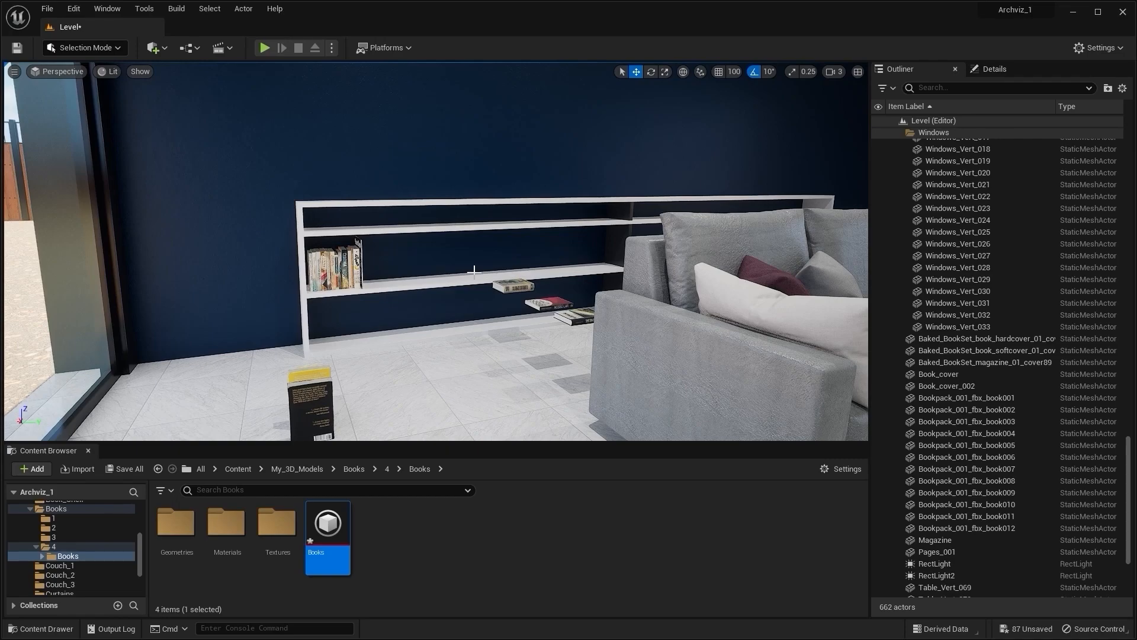
pyautogui.moveTo(474, 272)
pyautogui.mouseDown(button='right')
pyautogui.moveTo(522, 274)
pyautogui.moveTo(551, 293)
pyautogui.moveTo(459, 271)
pyautogui.moveTo(478, 271)
pyautogui.mouseUp(button='right')
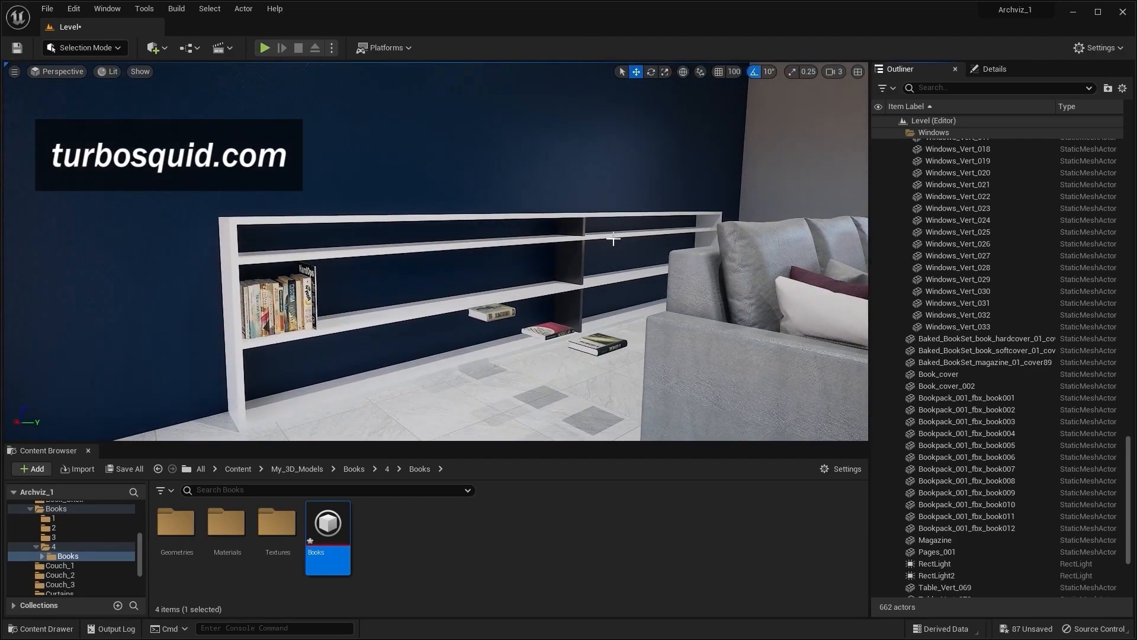